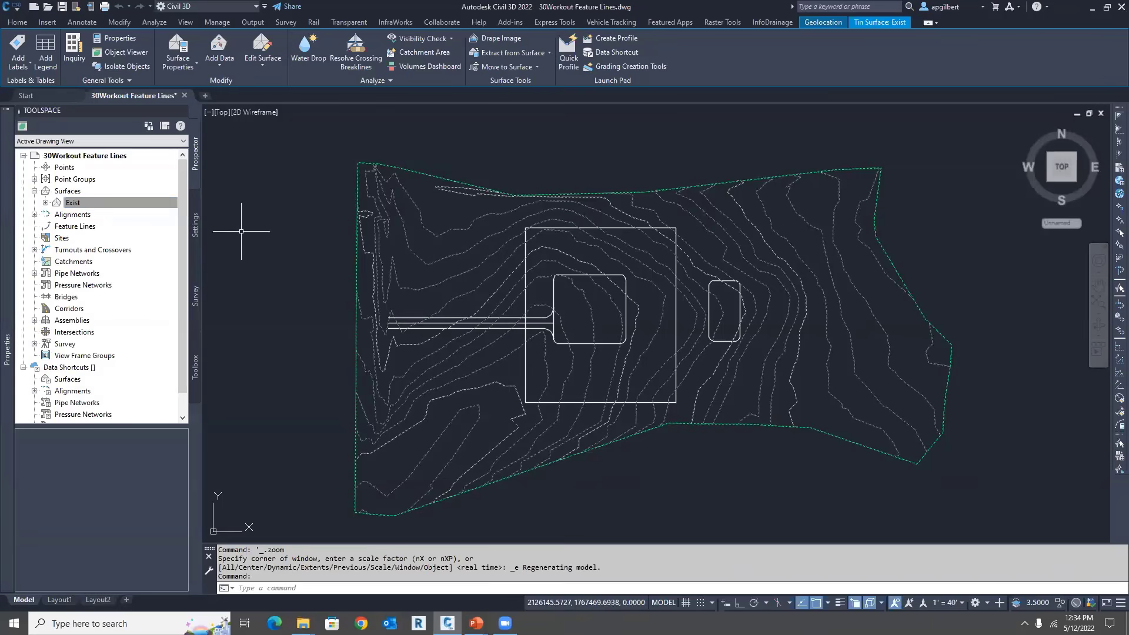
# Step: Start creating a feature line from the small rounded rectangle east of the large square
pyautogui.press('Escape')
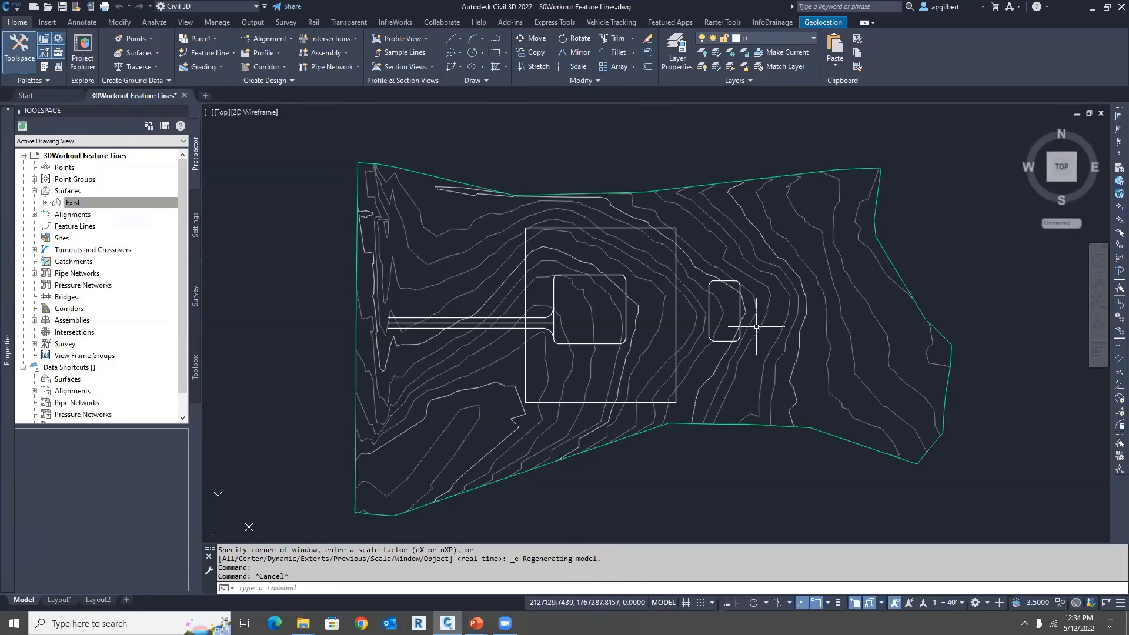
pyautogui.scroll(2, 753, 327)
pyautogui.moveTo(802, 323); pyautogui.dragTo(715, 336, button='middle')
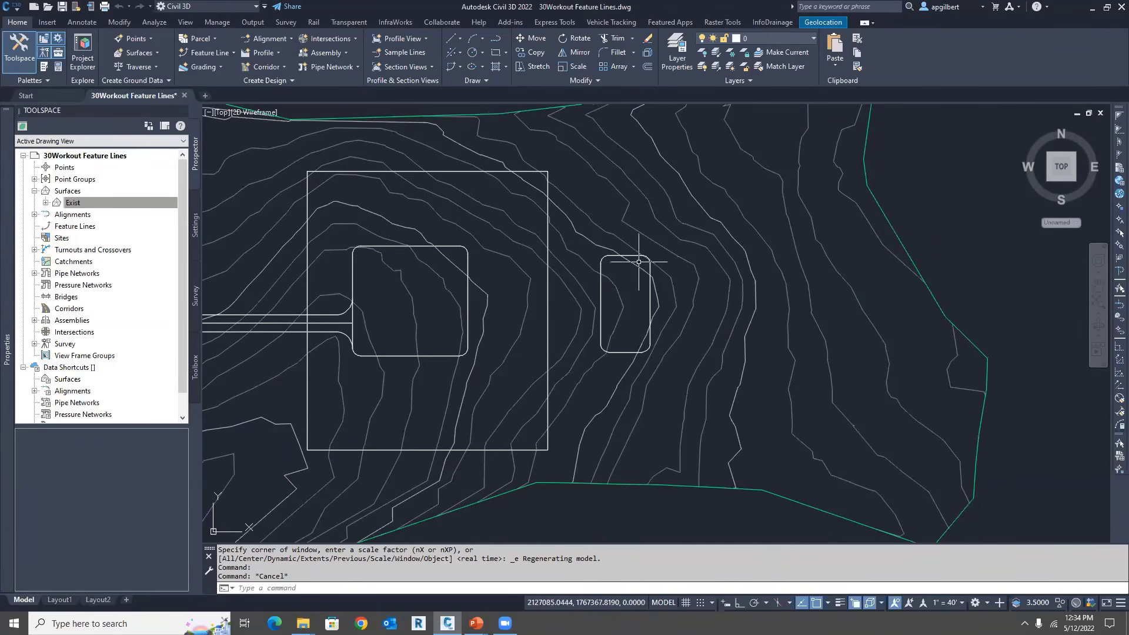
pyautogui.click(650, 305)
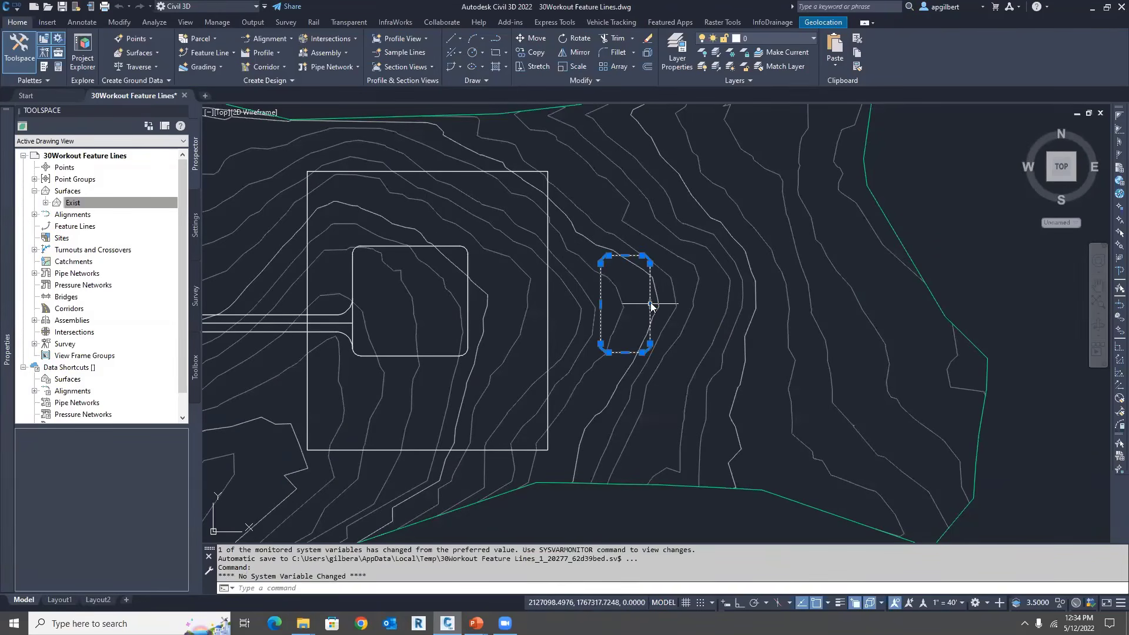
pyautogui.moveTo(650, 305)
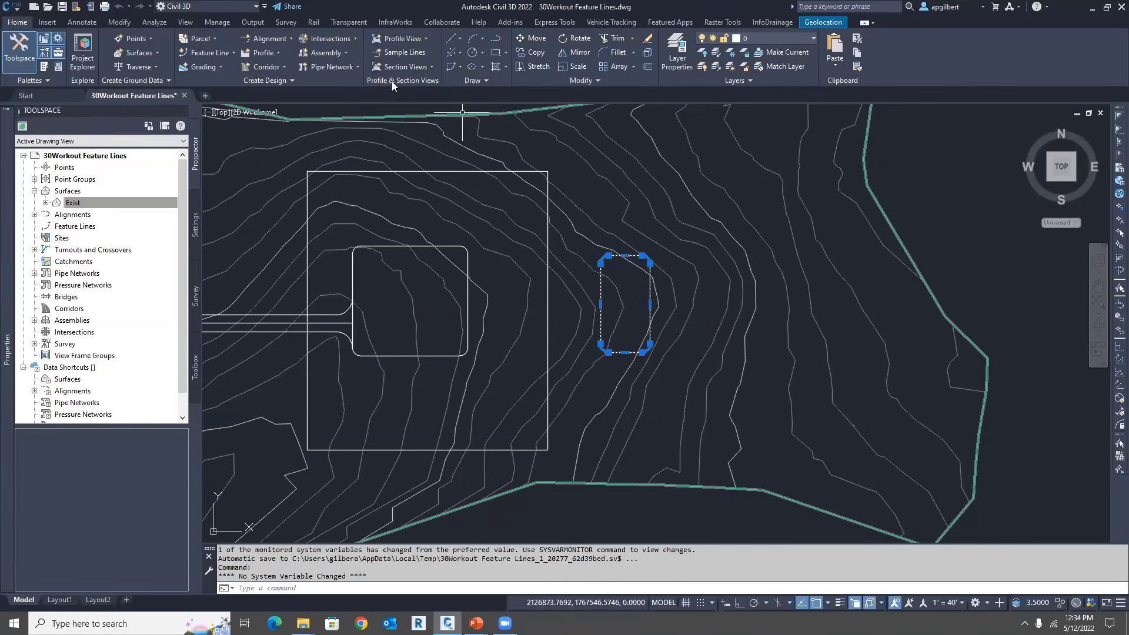
pyautogui.click(221, 54)
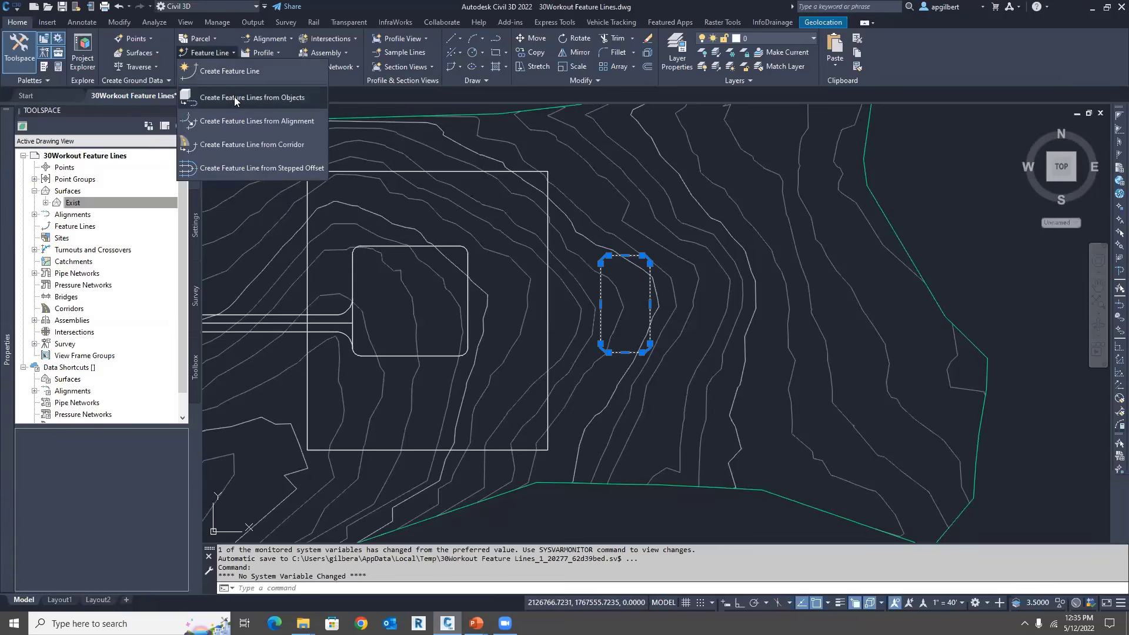
pyautogui.click(235, 99)
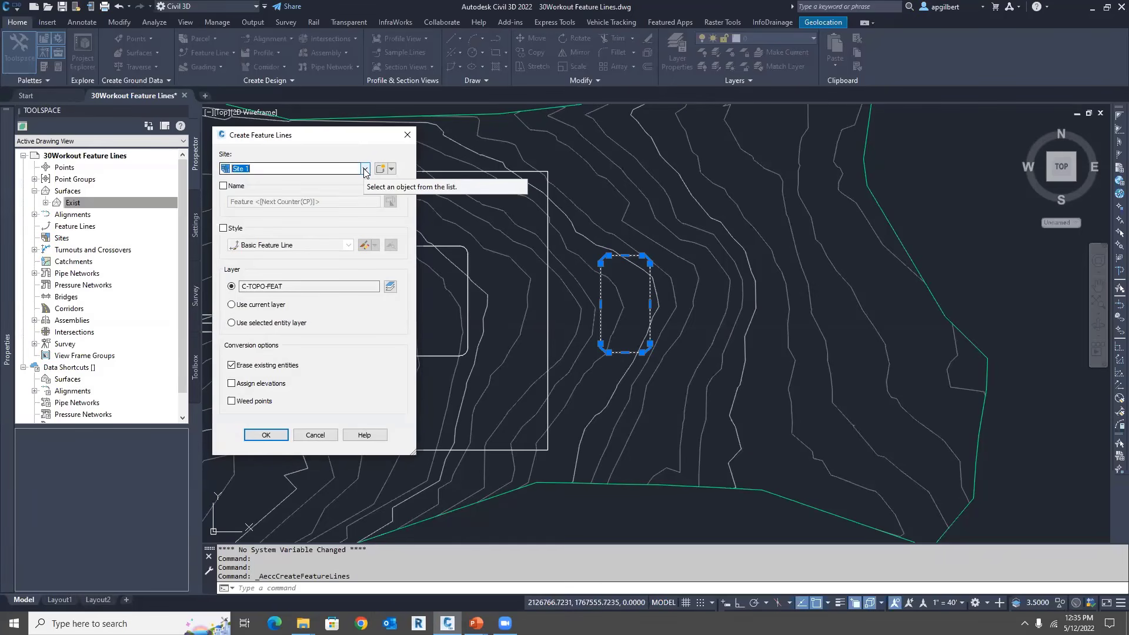
# Step: Create a new site named Final to hold the feature line
pyautogui.click(365, 170)
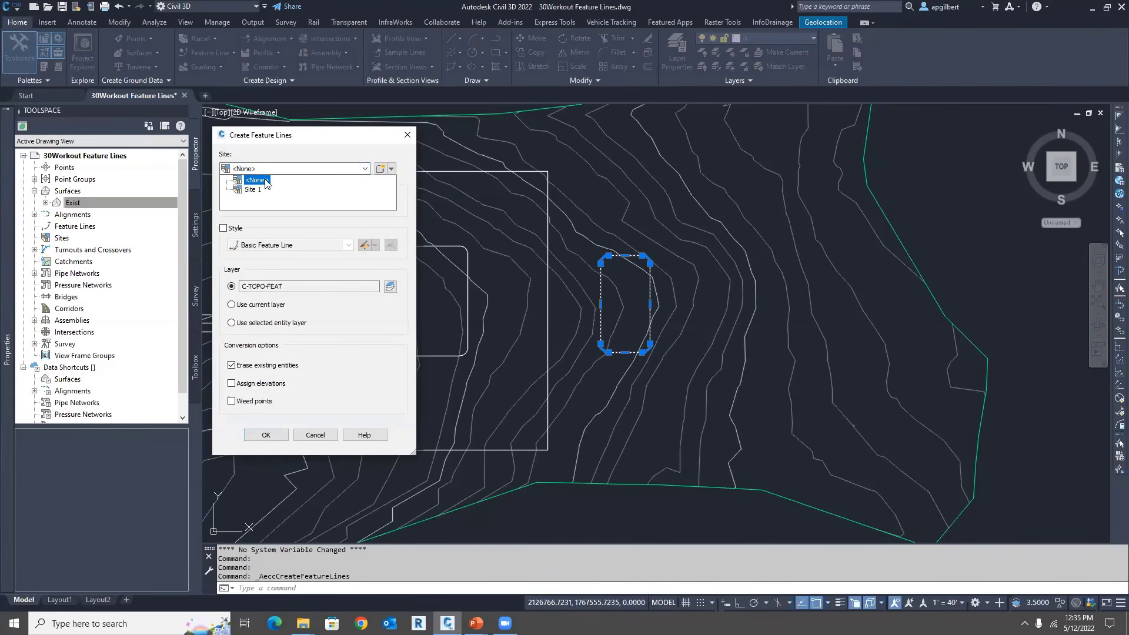
pyautogui.click(305, 158)
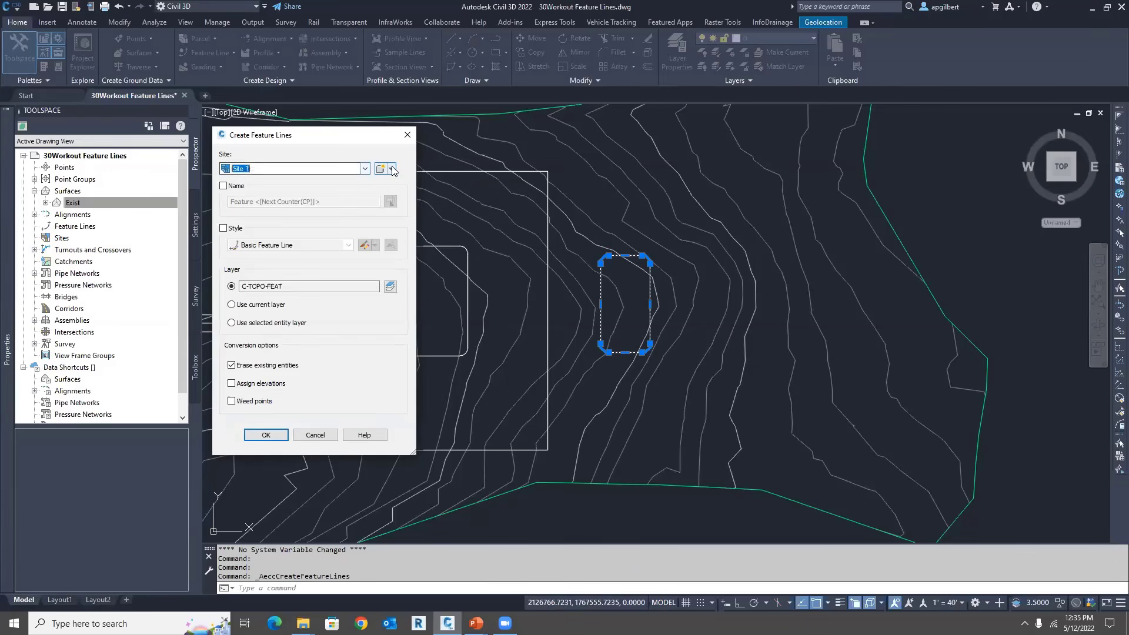
pyautogui.click(393, 169)
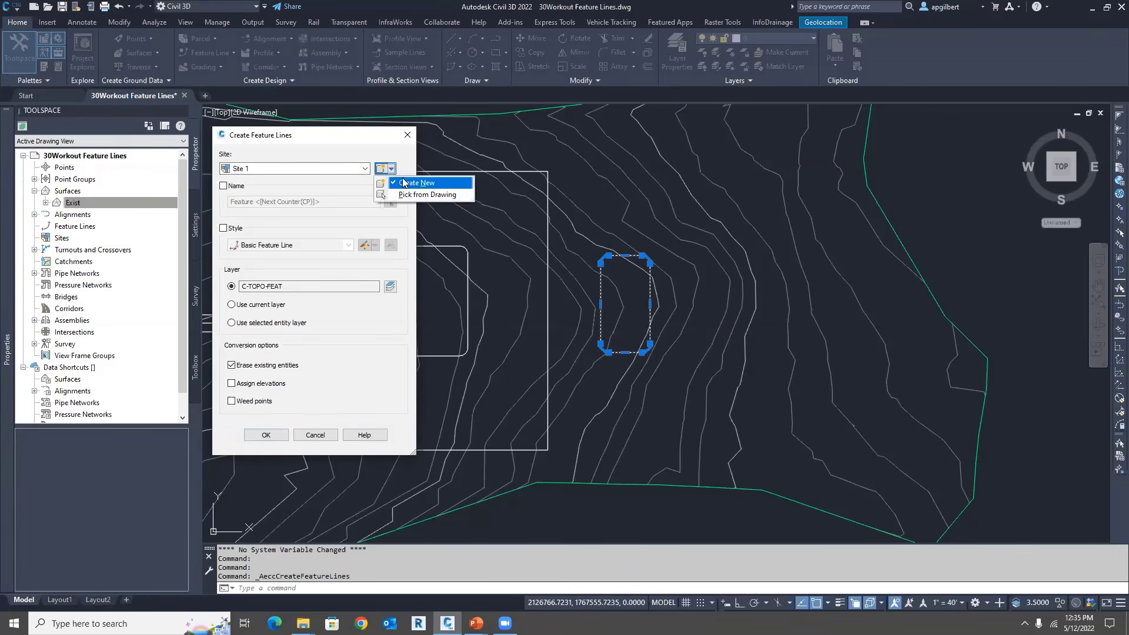
pyautogui.click(403, 182)
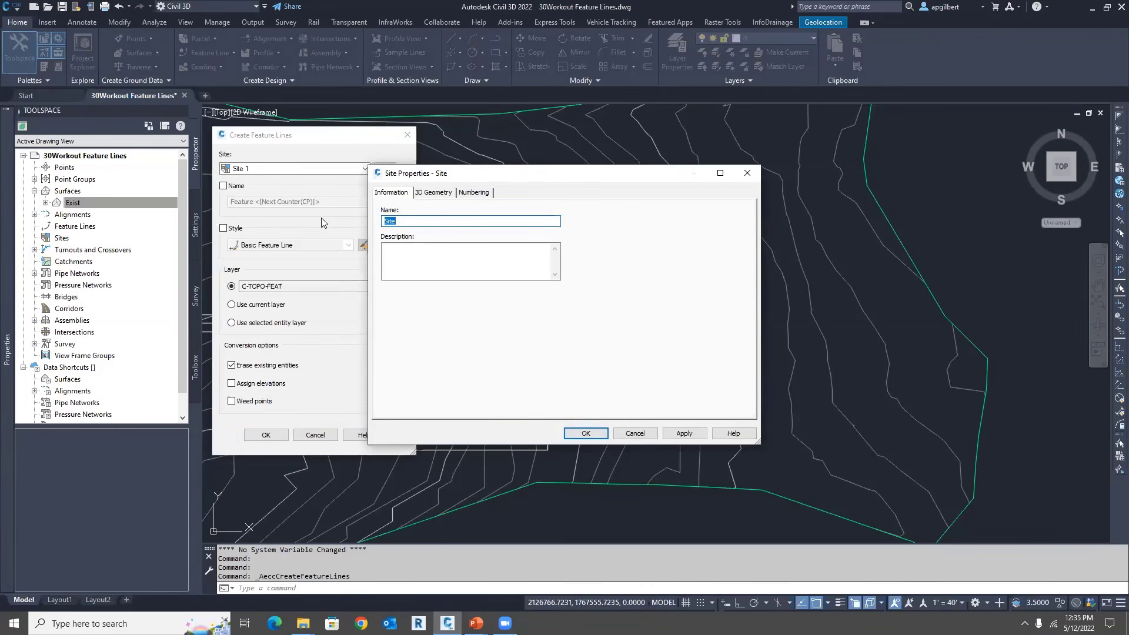
pyautogui.write('Final')
pyautogui.click(415, 263)
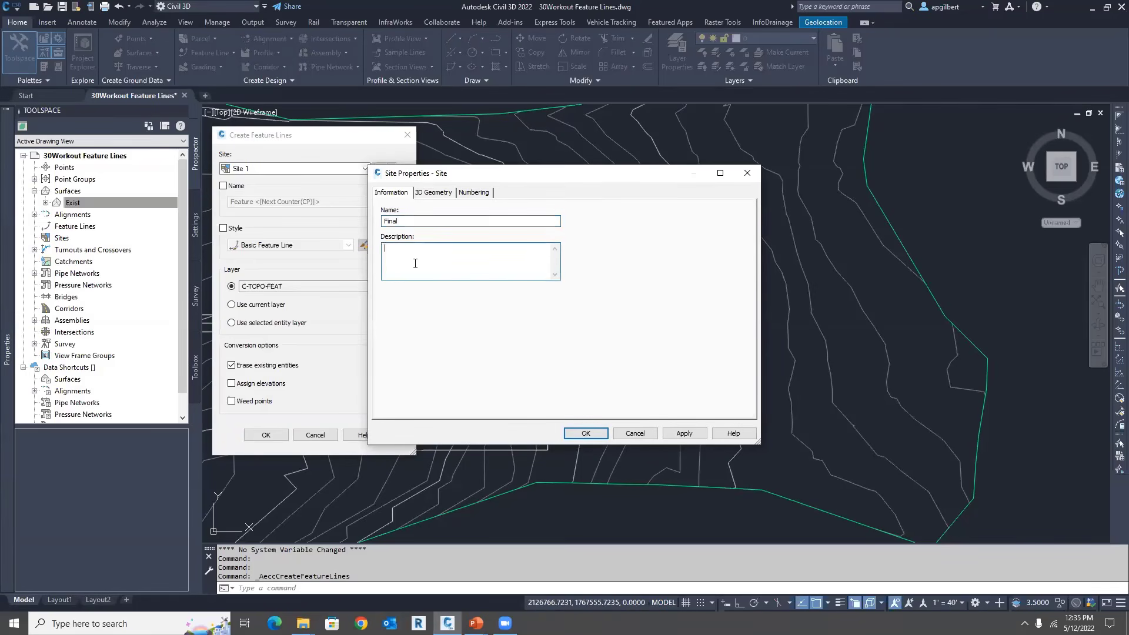
pyautogui.click(584, 434)
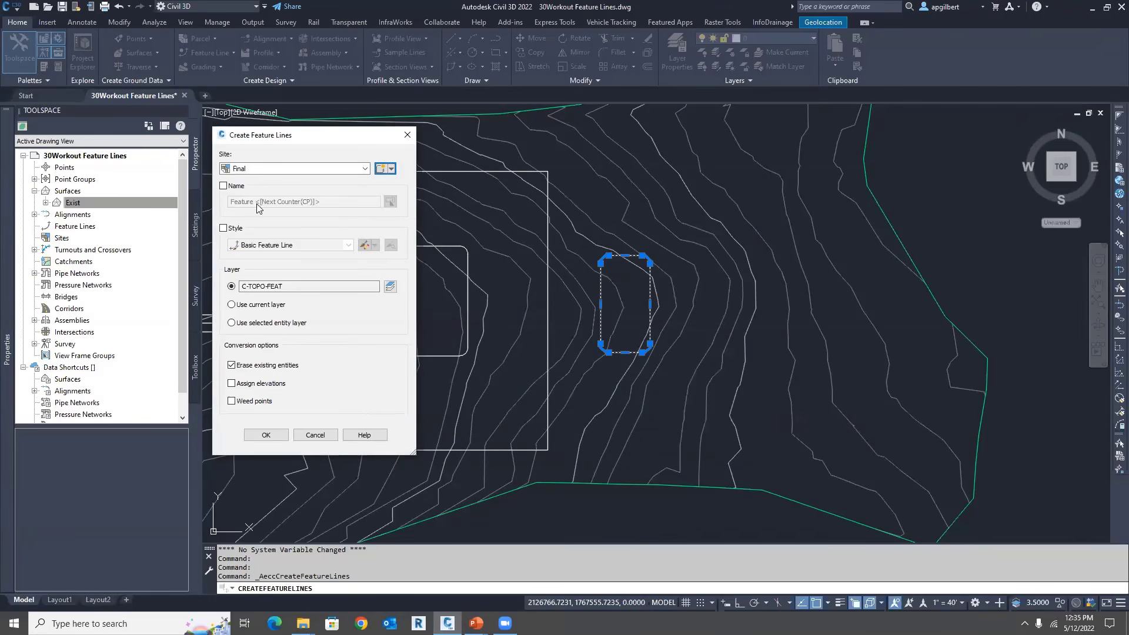
# Step: Name the feature line Pond, enable the Basic Feature Line style and elevation assignment, and accept the creation settings
pyautogui.click(236, 186)
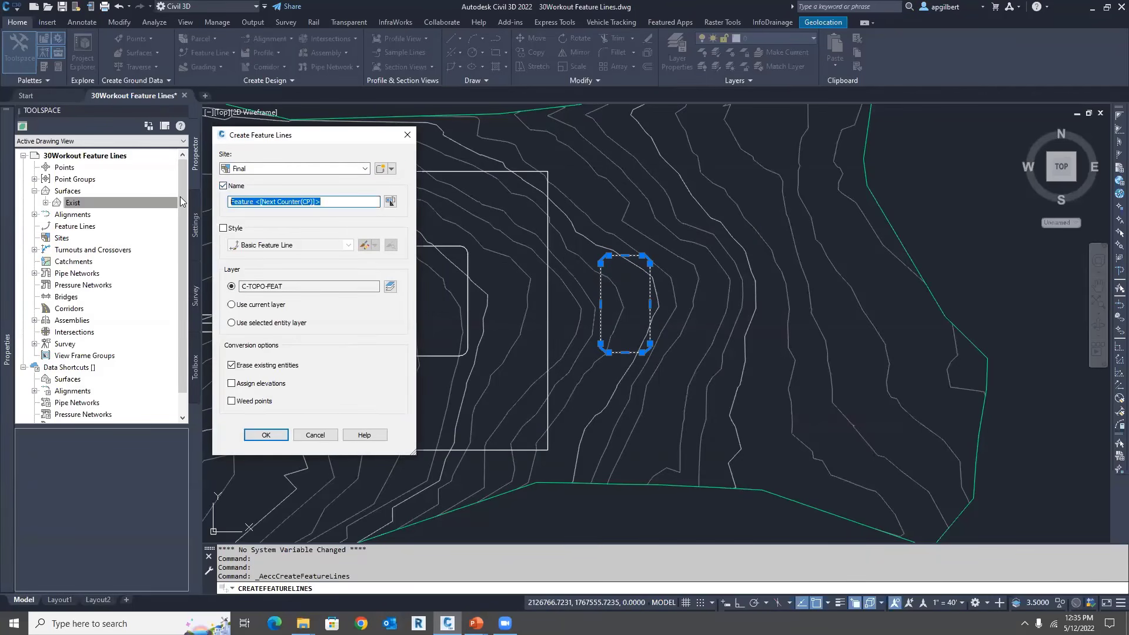
pyautogui.write('Pond')
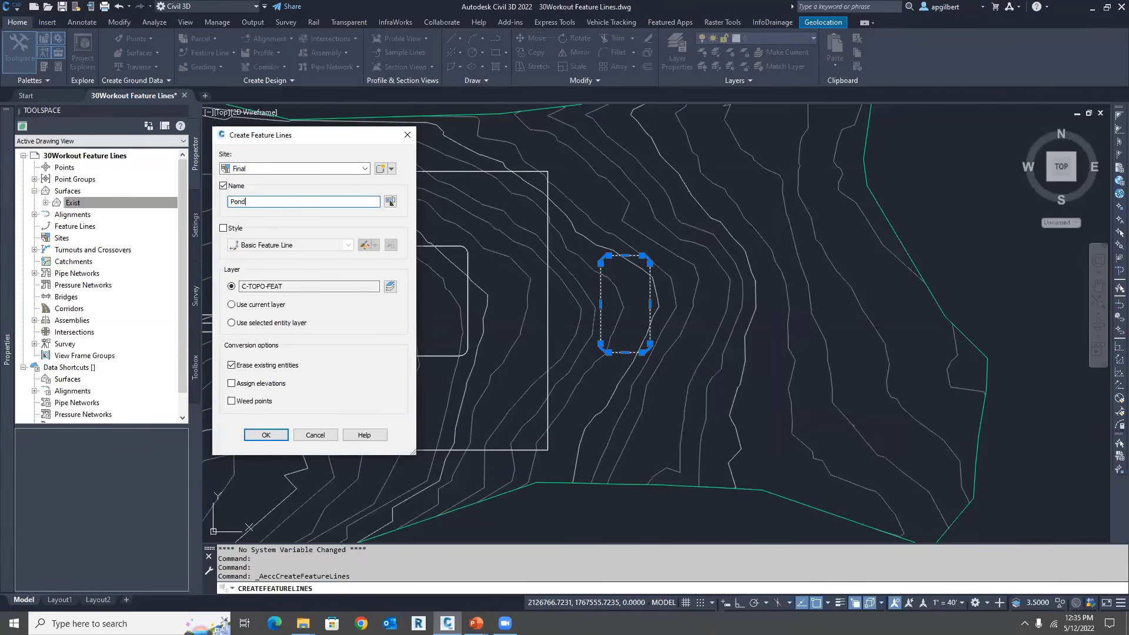
pyautogui.click(223, 228)
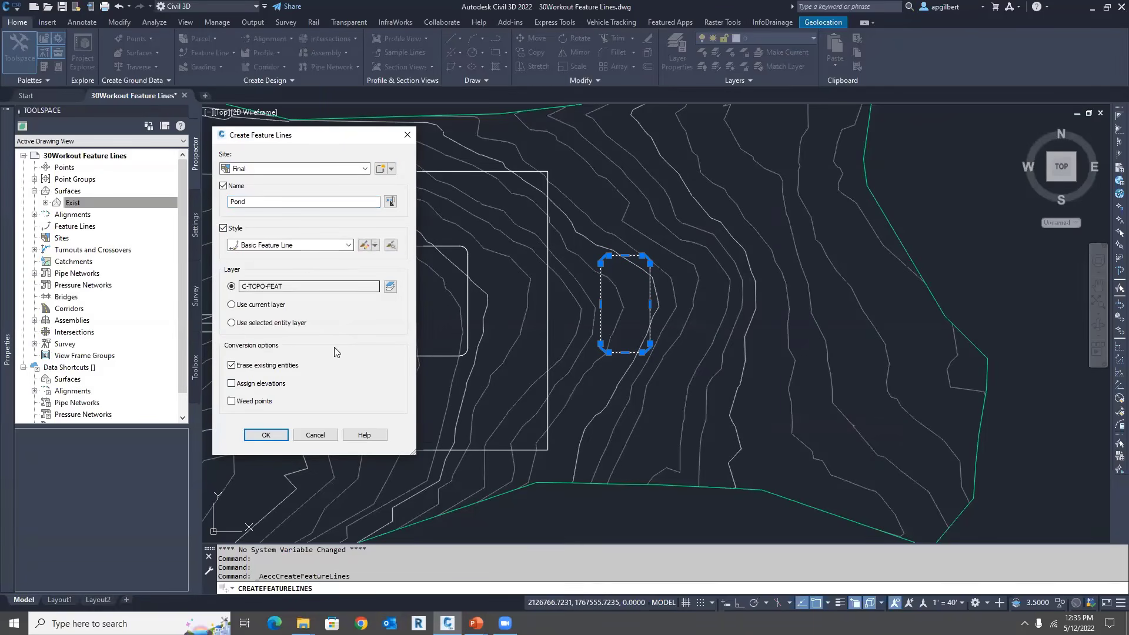
pyautogui.click(267, 383)
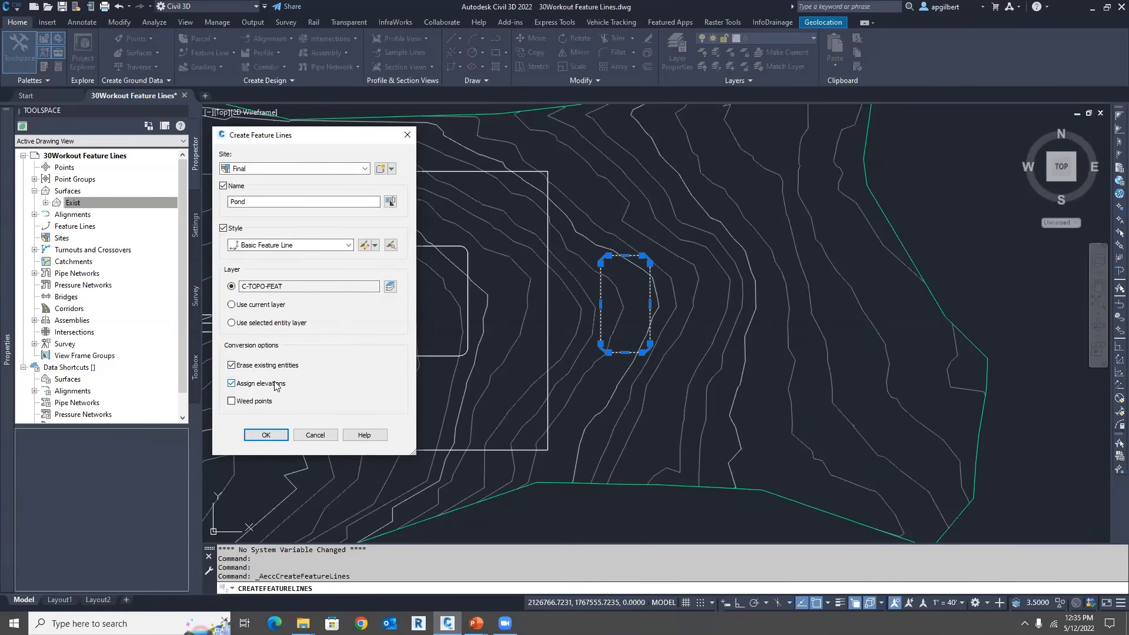
pyautogui.click(266, 436)
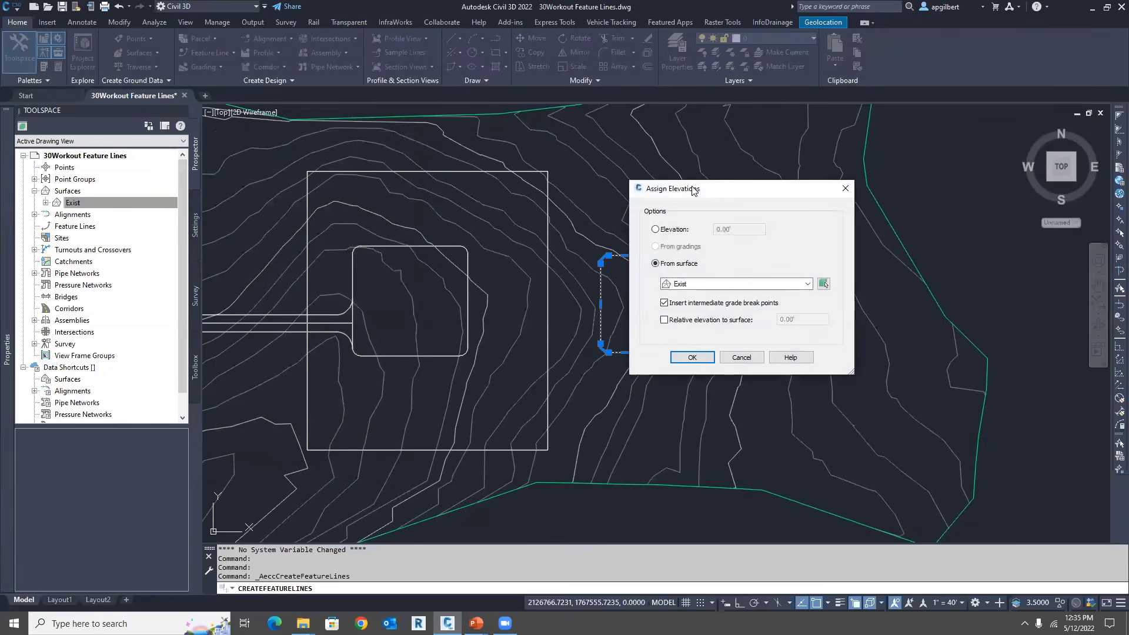
# Step: Assign the feature line's elevations from the Exist surface without inserting intermediate grade break points
pyautogui.moveTo(698, 191); pyautogui.dragTo(784, 182)
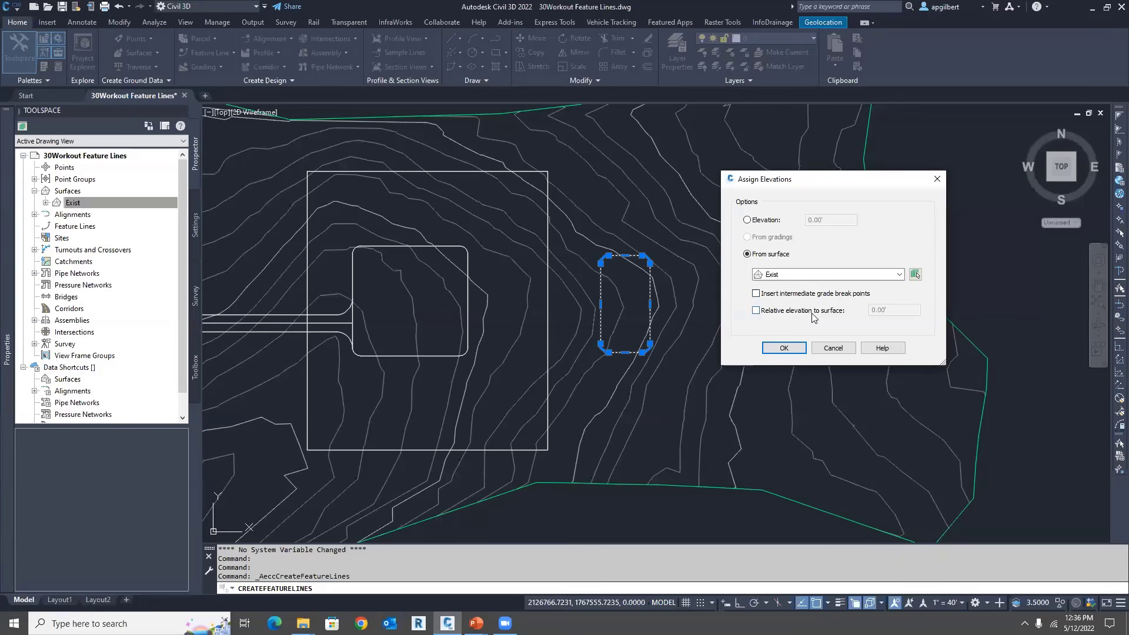
pyautogui.click(796, 353)
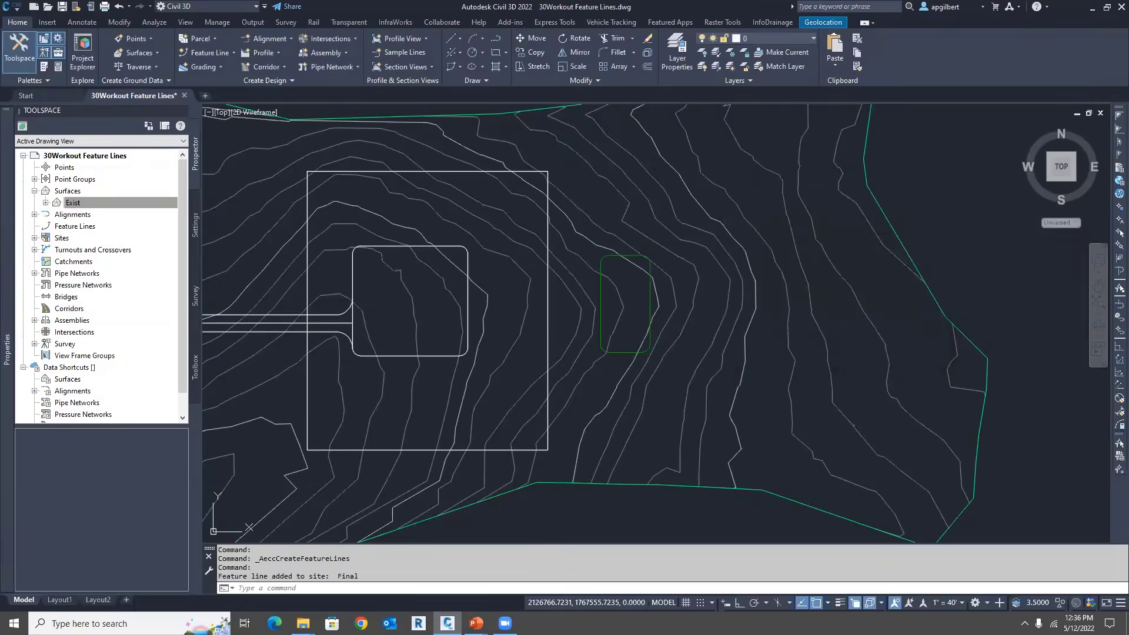
pyautogui.press('Escape')
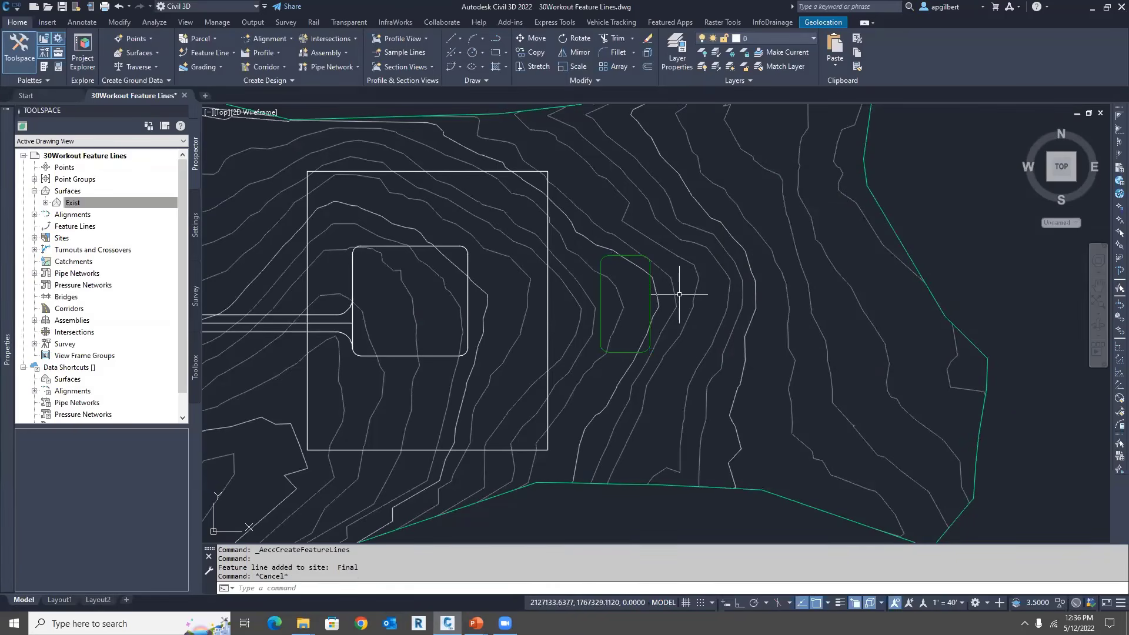
# Step: Set the elevation of all points on the Pond feature line to 798 in the Elevation Editor
pyautogui.click(632, 257)
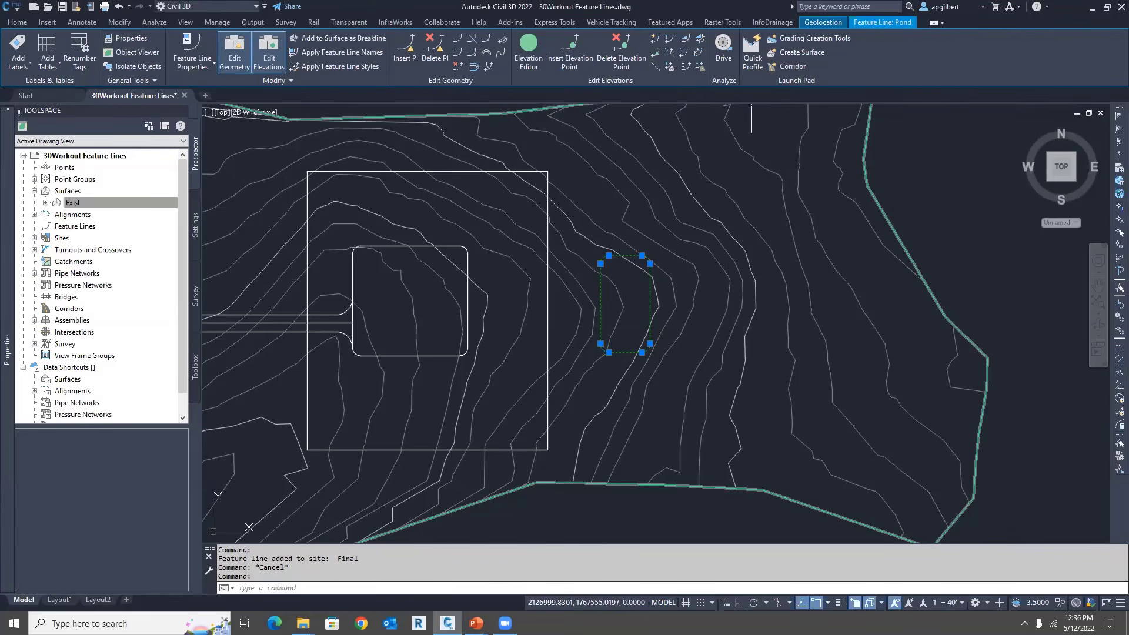
pyautogui.click(529, 62)
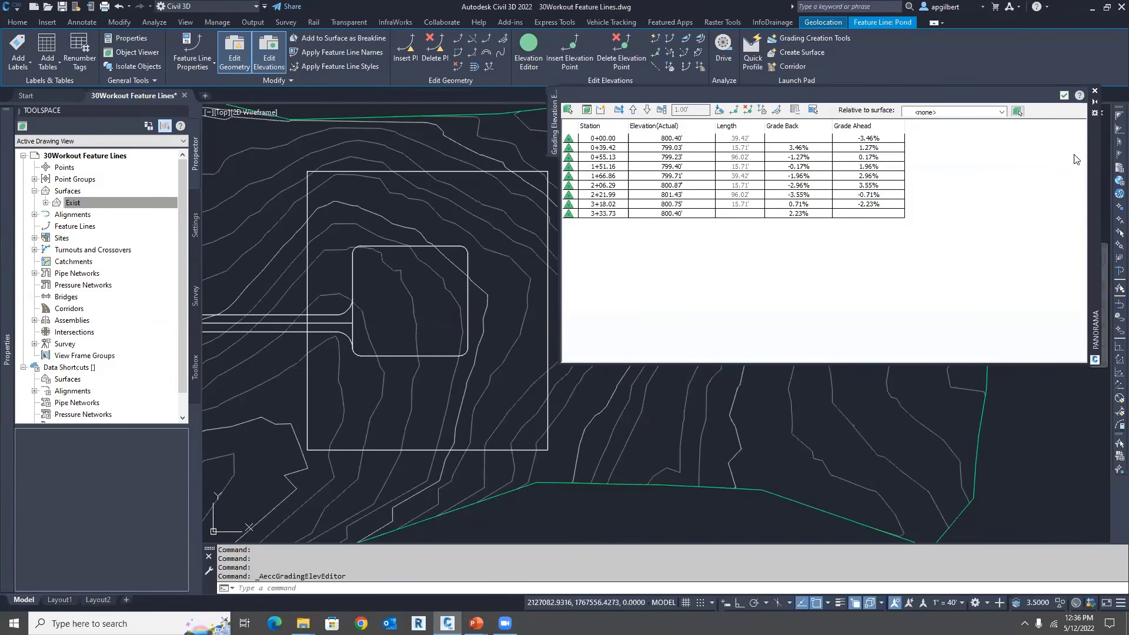
pyautogui.moveTo(1092, 146)
pyautogui.mouseDown()
pyautogui.moveTo(788, 148)
pyautogui.moveTo(794, 184)
pyautogui.moveTo(933, 267)
pyautogui.moveTo(926, 372)
pyautogui.moveTo(1001, 210)
pyautogui.moveTo(993, 214)
pyautogui.mouseUp()
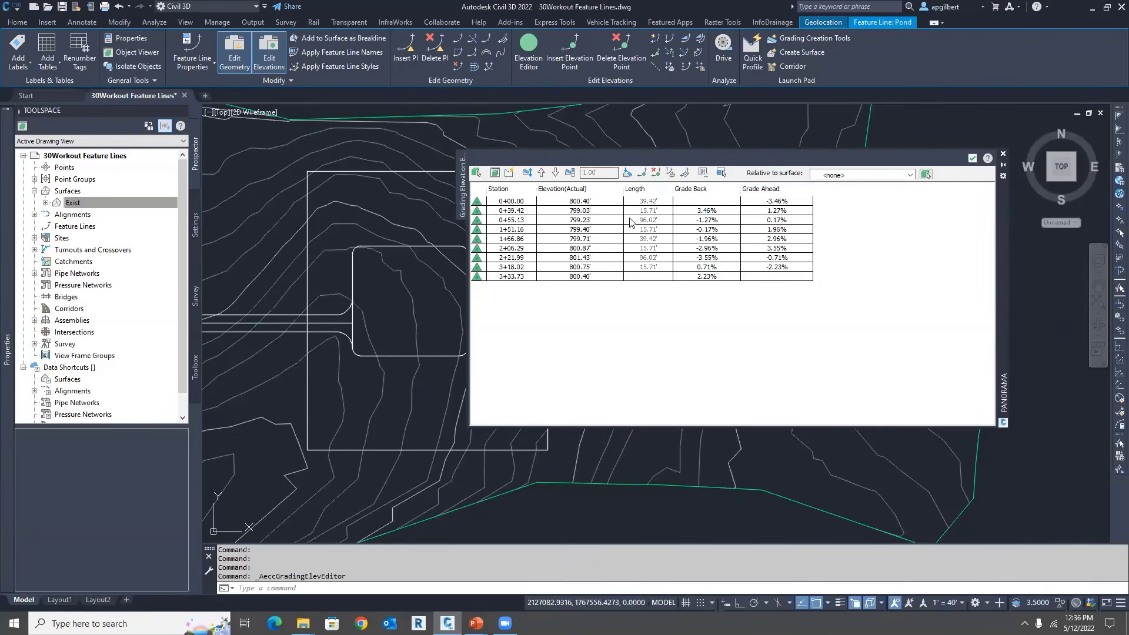
pyautogui.click(517, 202)
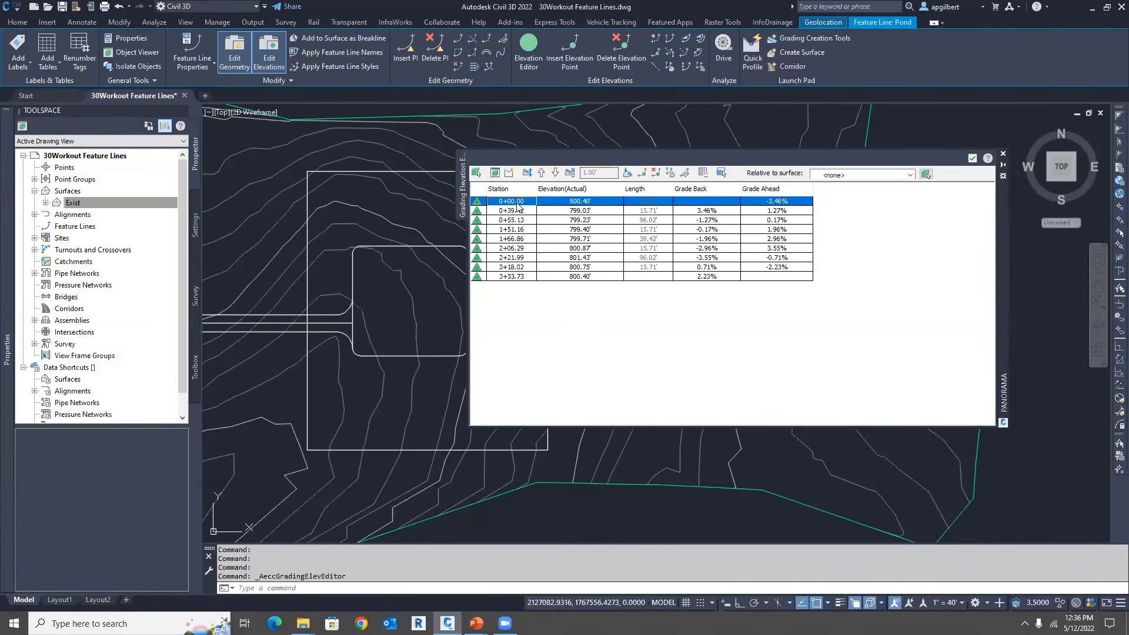
pyautogui.keyDown('shift'); pyautogui.click(515, 276); pyautogui.keyUp('shift')
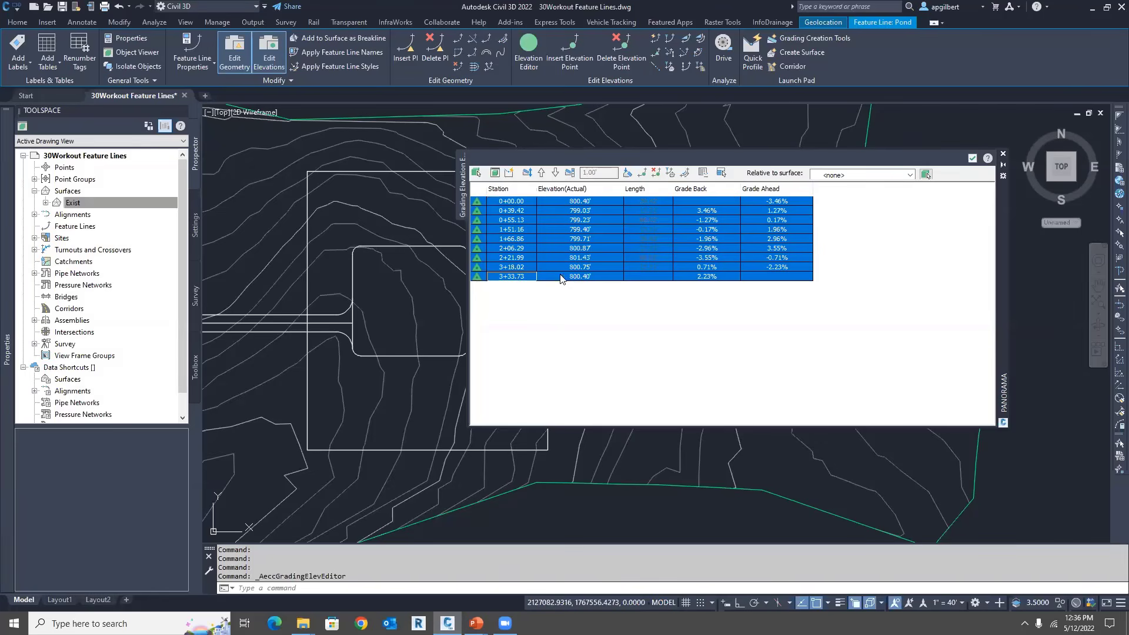
pyautogui.doubleClick(584, 278)
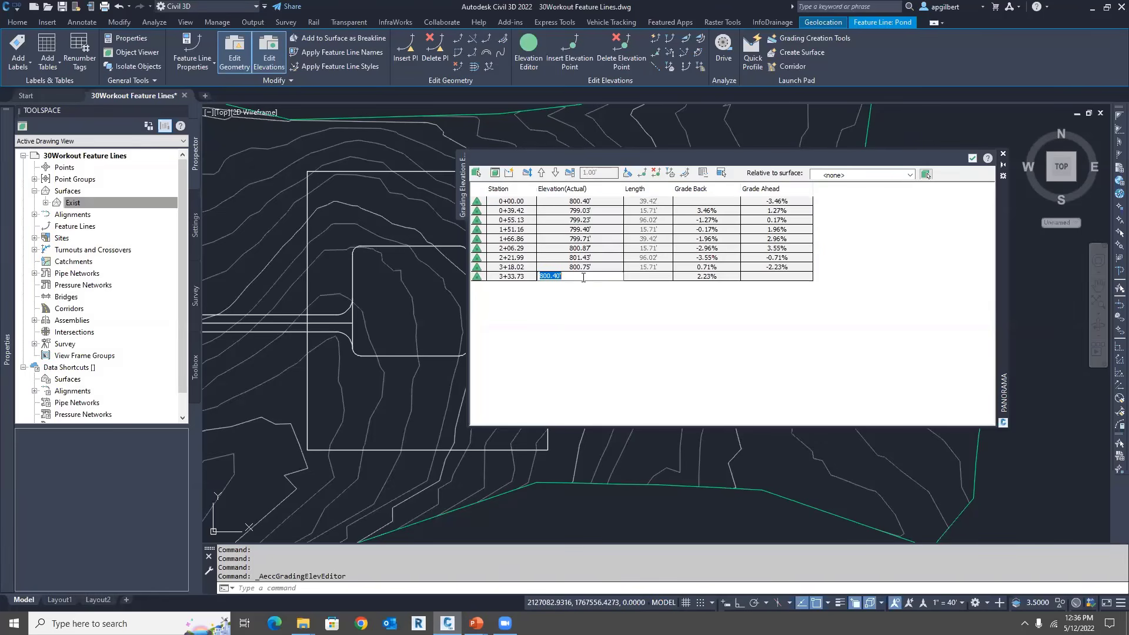
pyautogui.write('798')
pyautogui.press('Return')
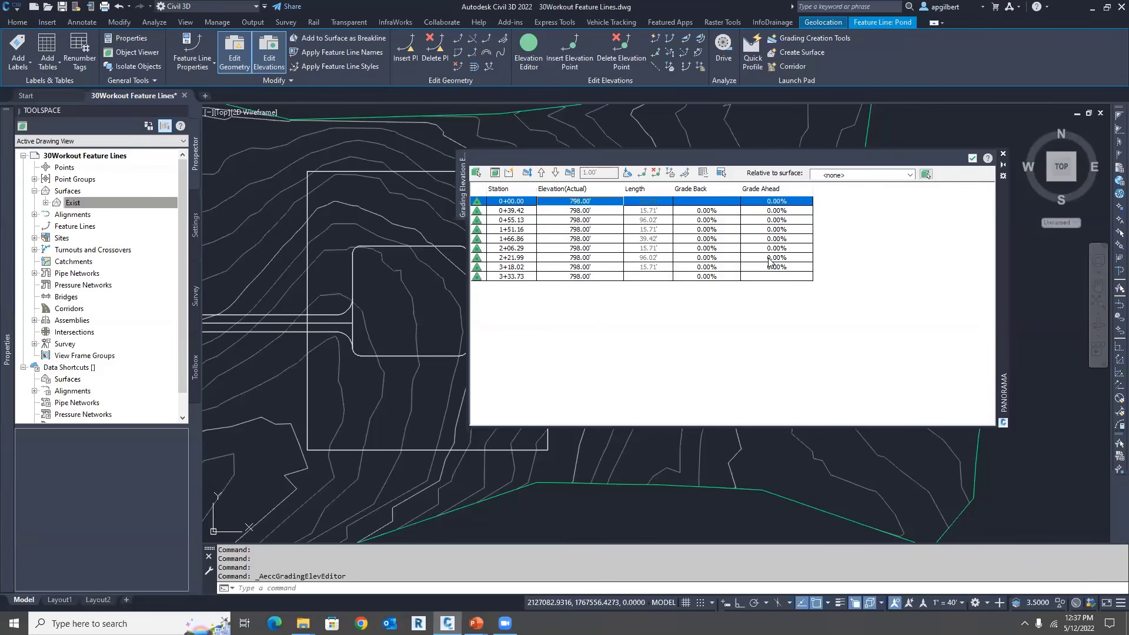
pyautogui.click(971, 159)
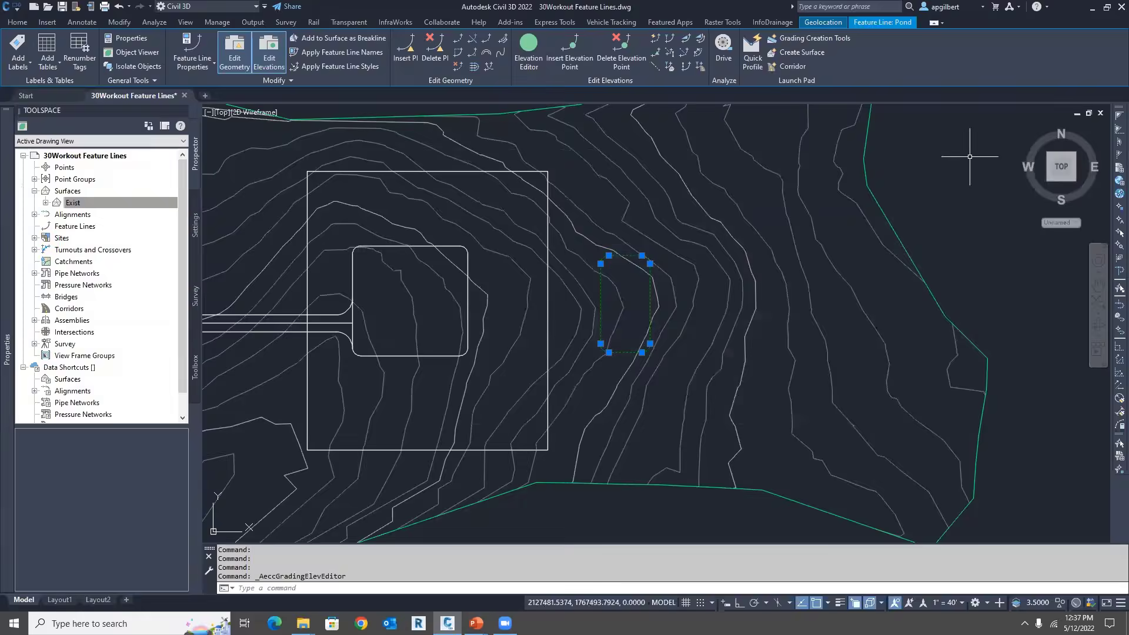
pyautogui.moveTo(681, 304); pyautogui.dragTo(685, 300, button='middle')
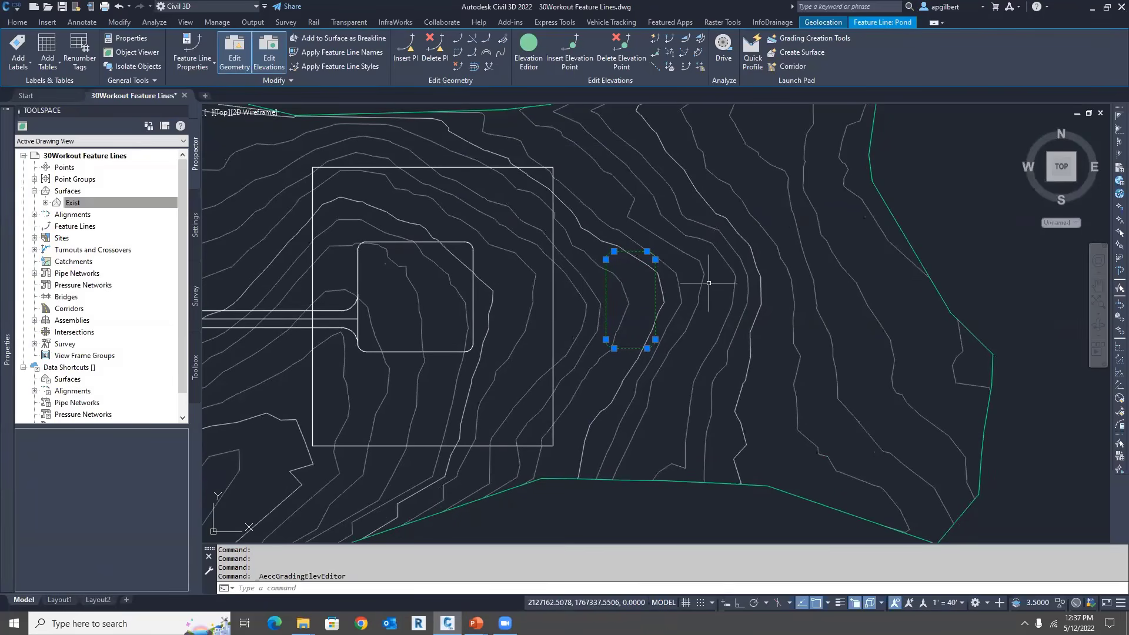
pyautogui.press('Escape')
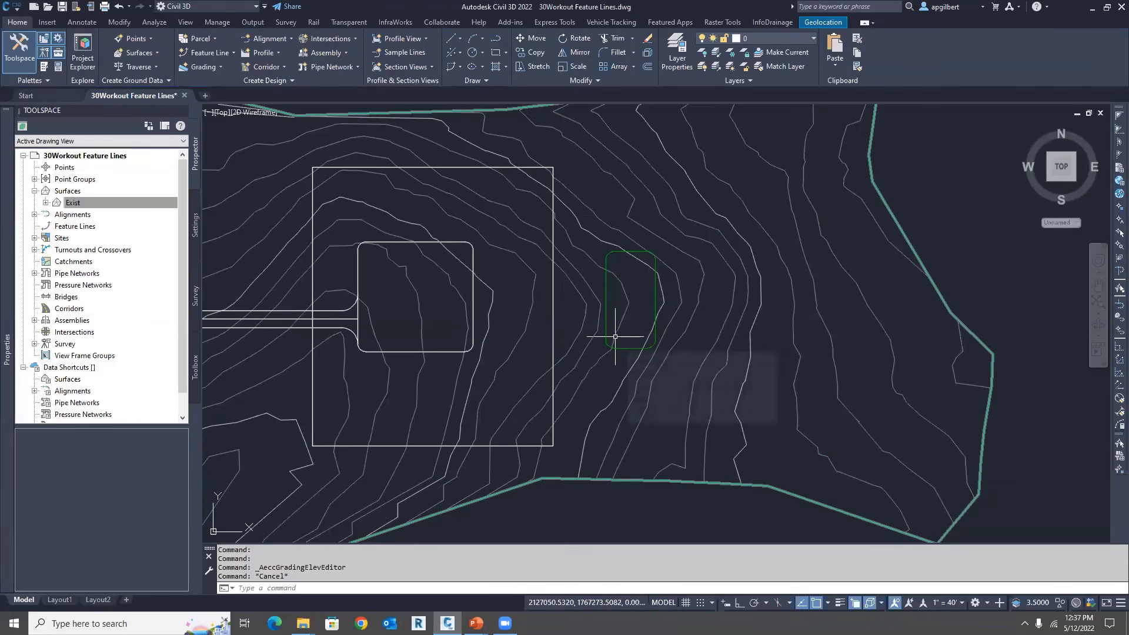
# Step: Offset the Pond feature line inward by a distance of 4 at a grade of -33
pyautogui.moveTo(615, 337)
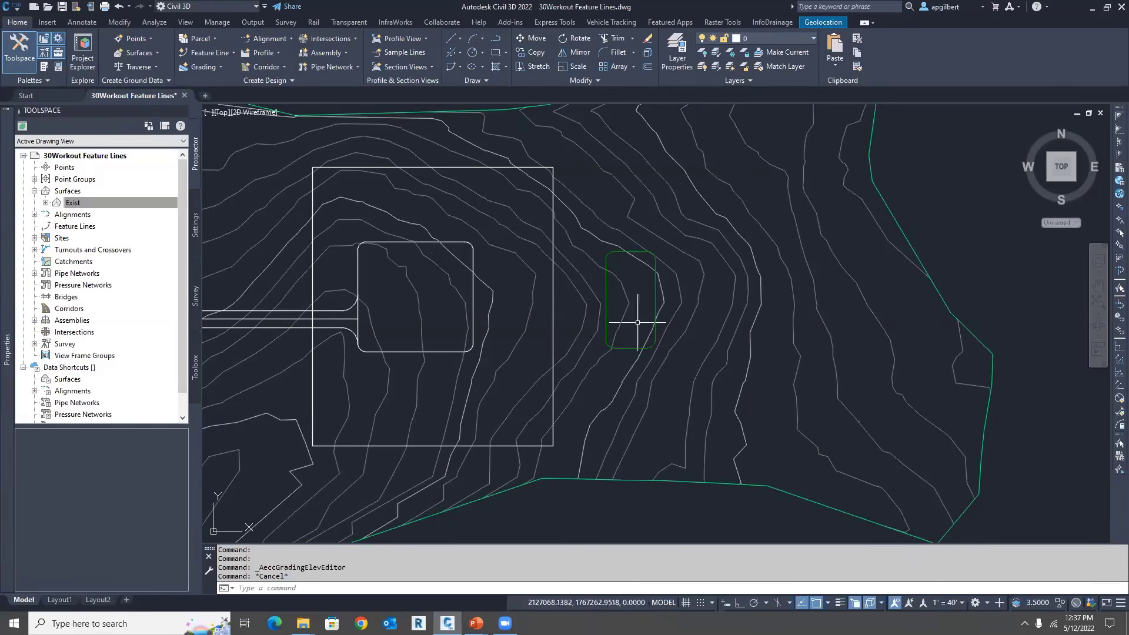
pyautogui.click(639, 252)
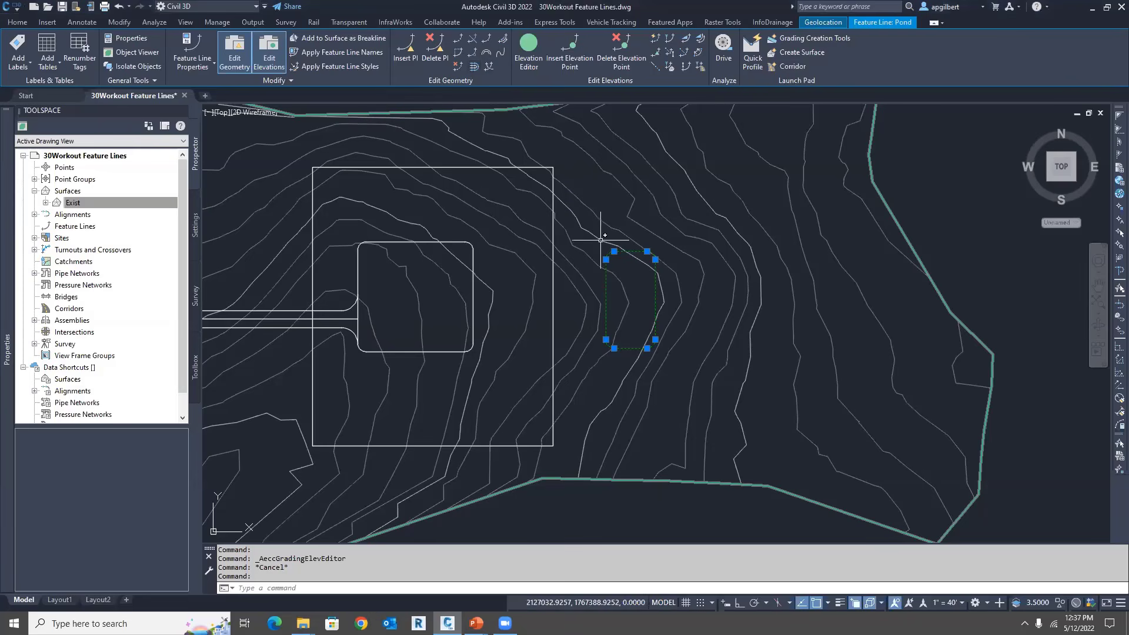
pyautogui.press('Escape')
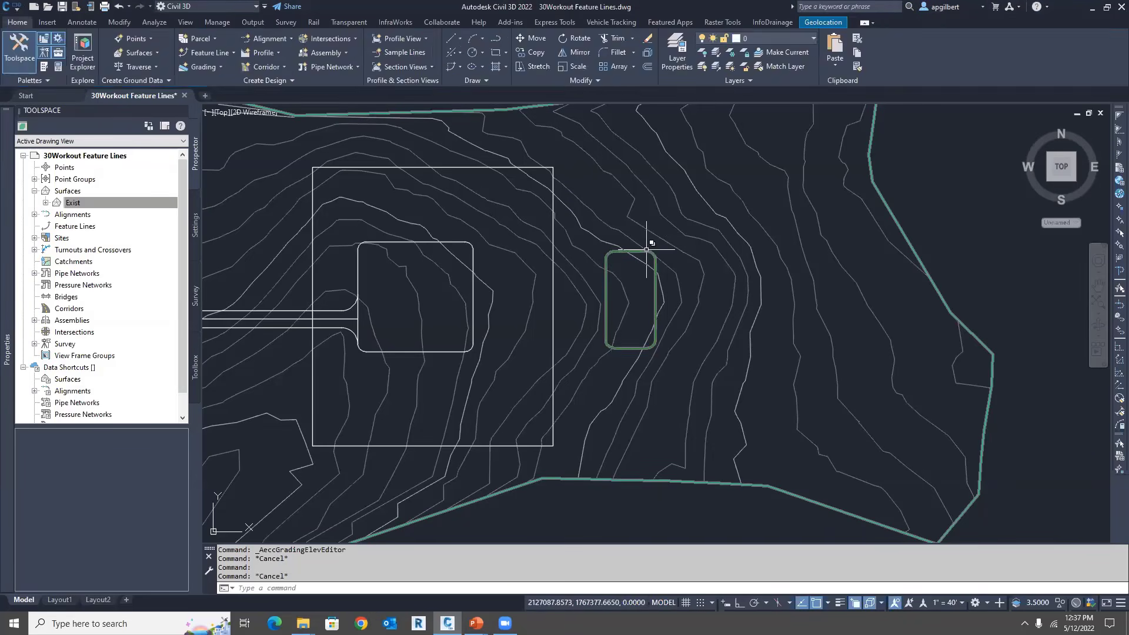
pyautogui.click(646, 251)
pyautogui.click(475, 67)
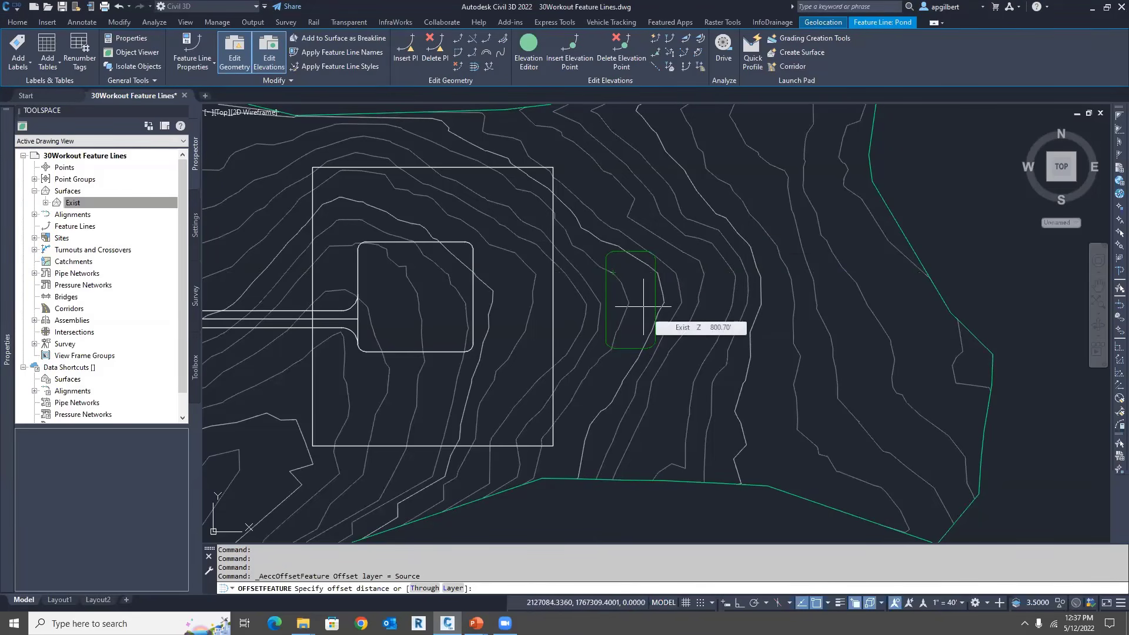
pyautogui.write('4')
pyautogui.press('Return')
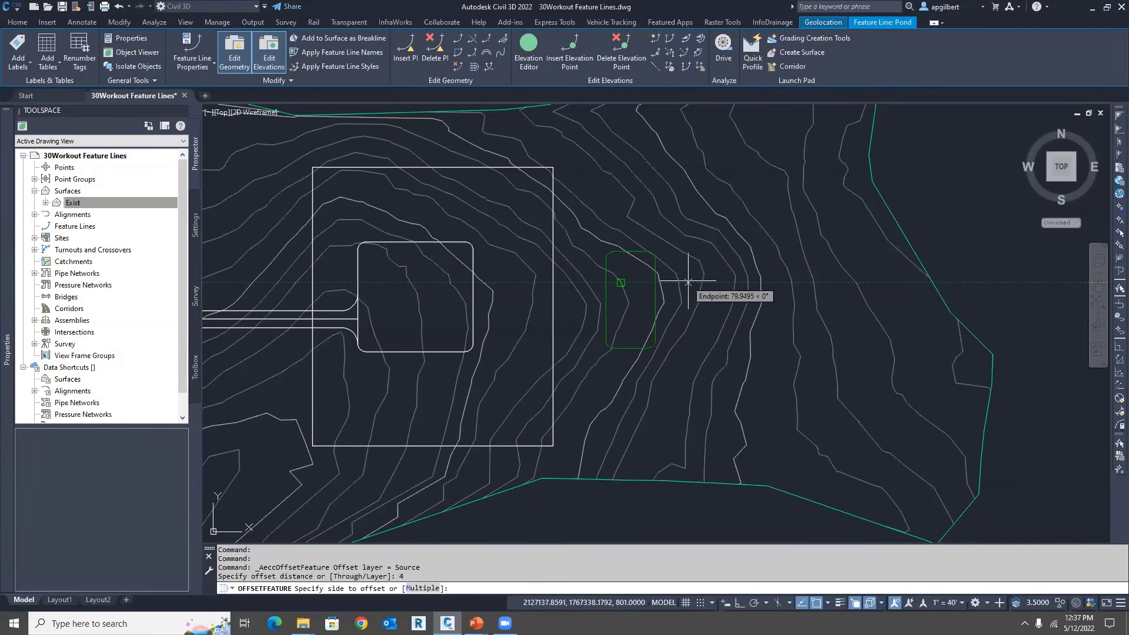
pyautogui.click(639, 295)
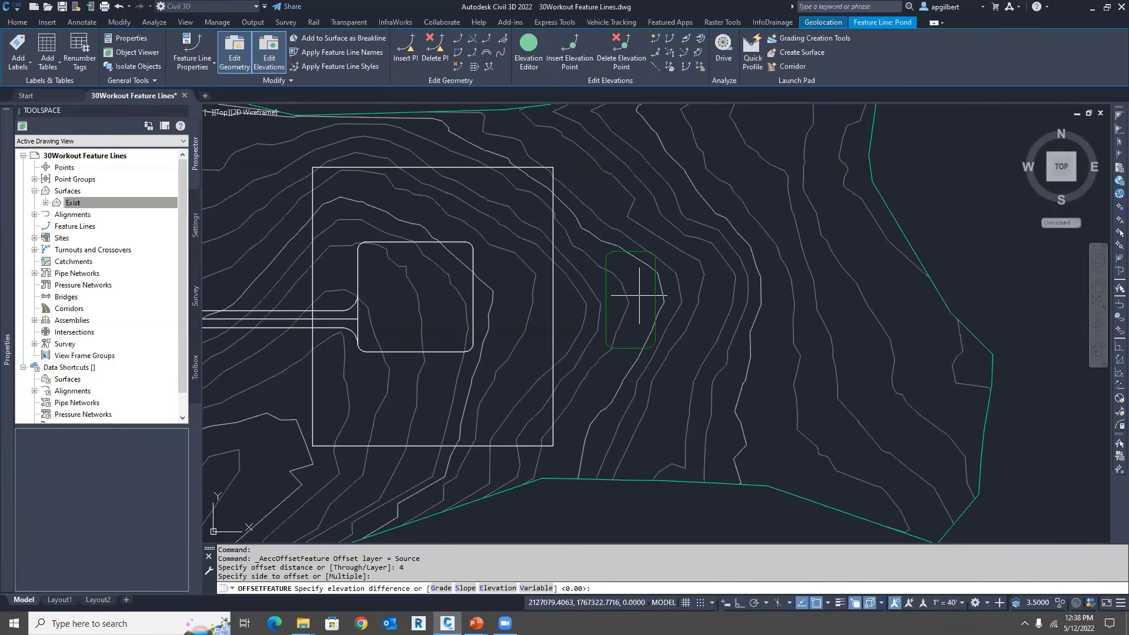
pyautogui.click(442, 589)
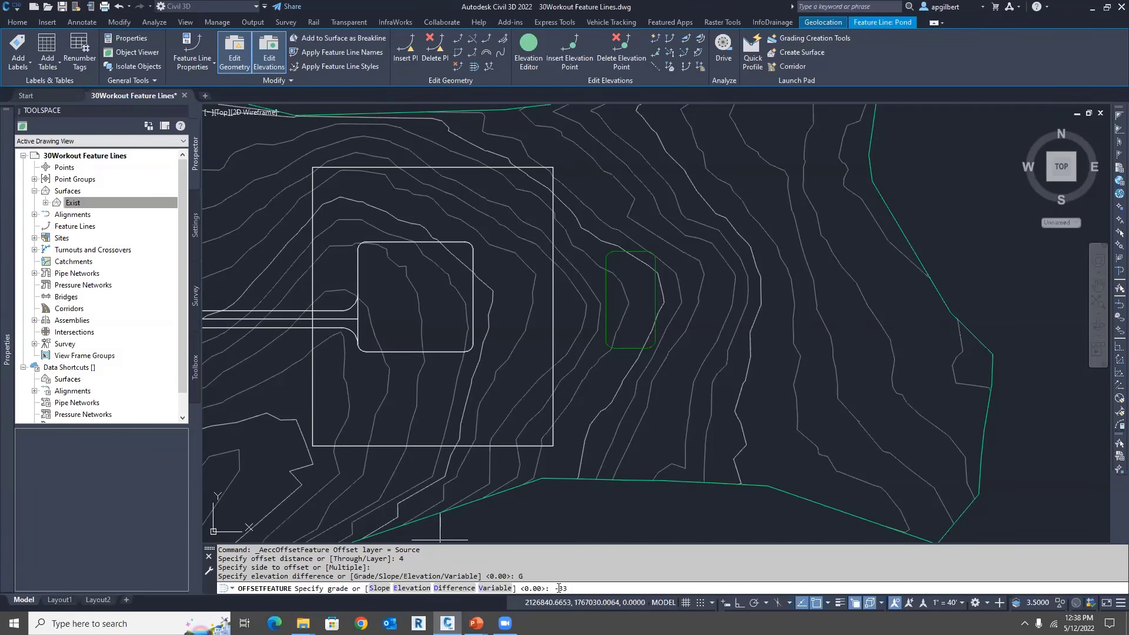
pyautogui.press('Return')
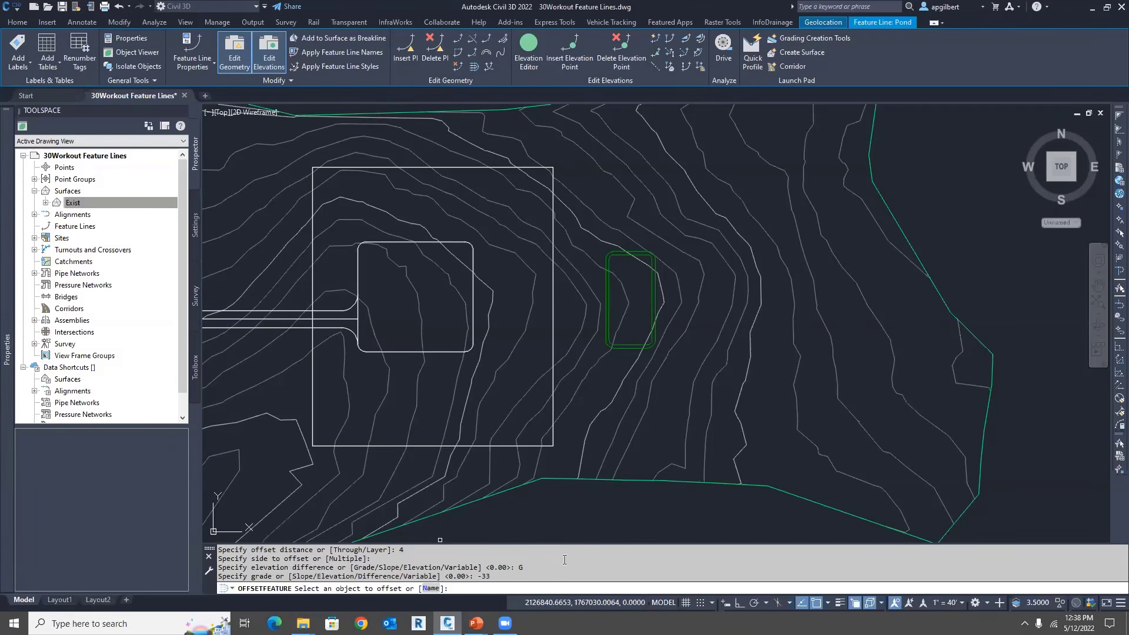
pyautogui.press('Escape')
pyautogui.press('Escape')
# Step: Offset the inner pond feature line inward by a distance of 5 at a grade of -5
pyautogui.scroll(2, 623, 294)
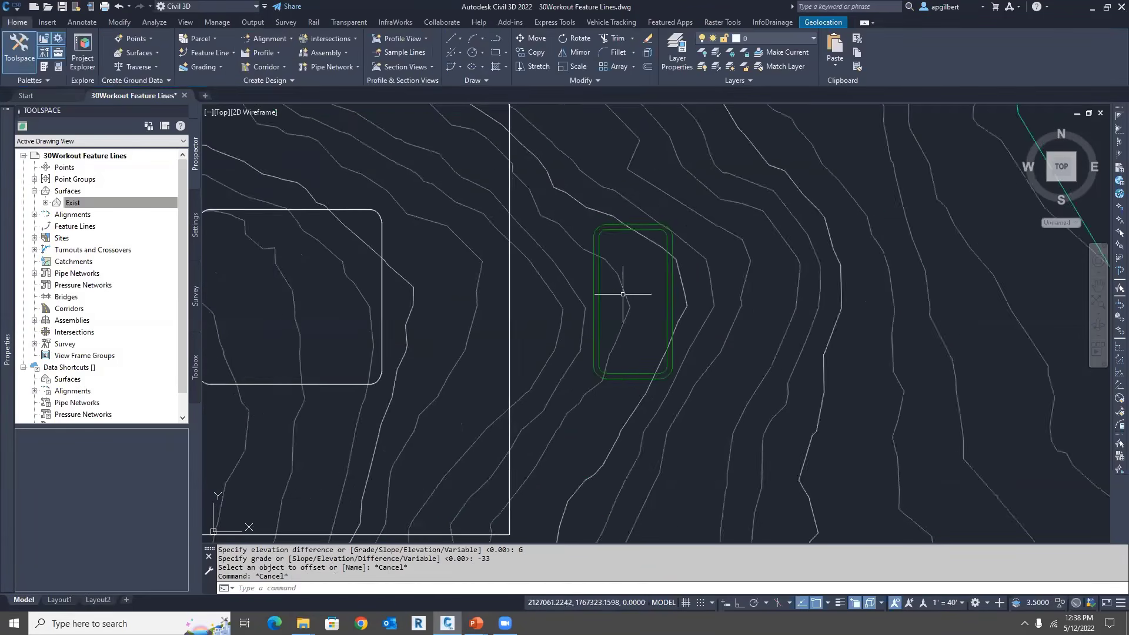
pyautogui.scroll(2, 623, 295)
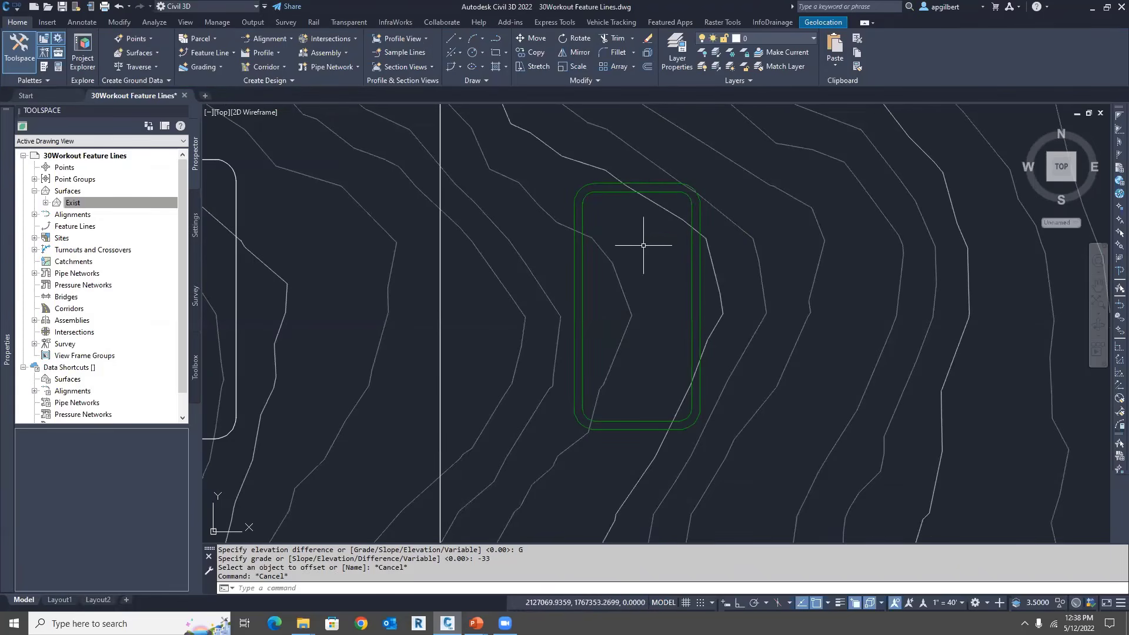
pyautogui.scroll(3, 589, 194)
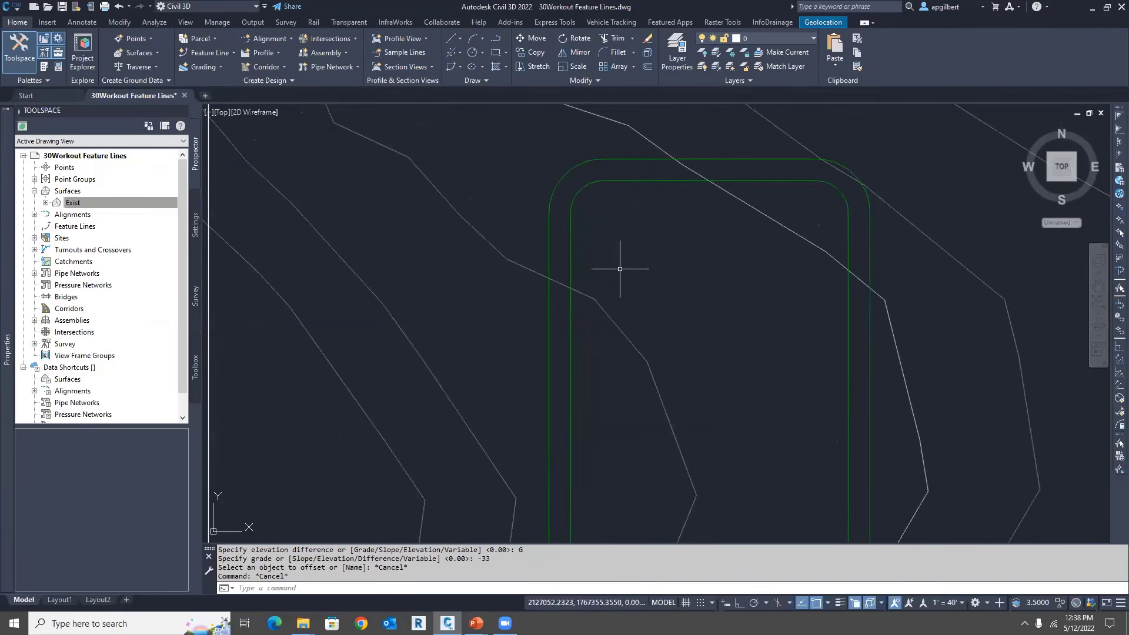
pyautogui.scroll(-3, 620, 269)
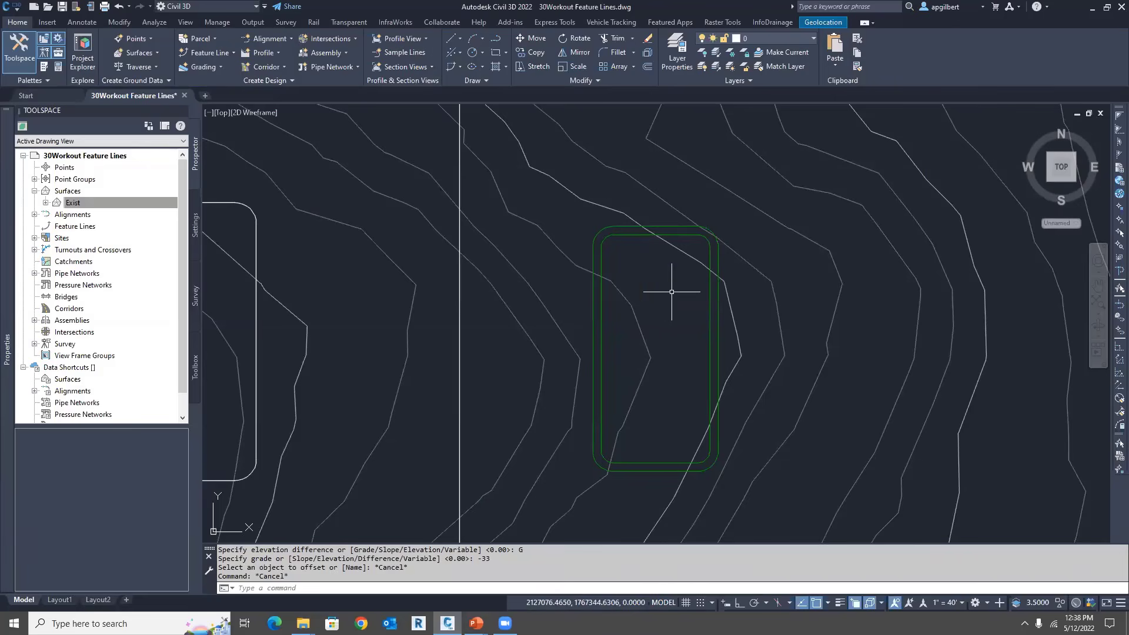
pyautogui.click(679, 235)
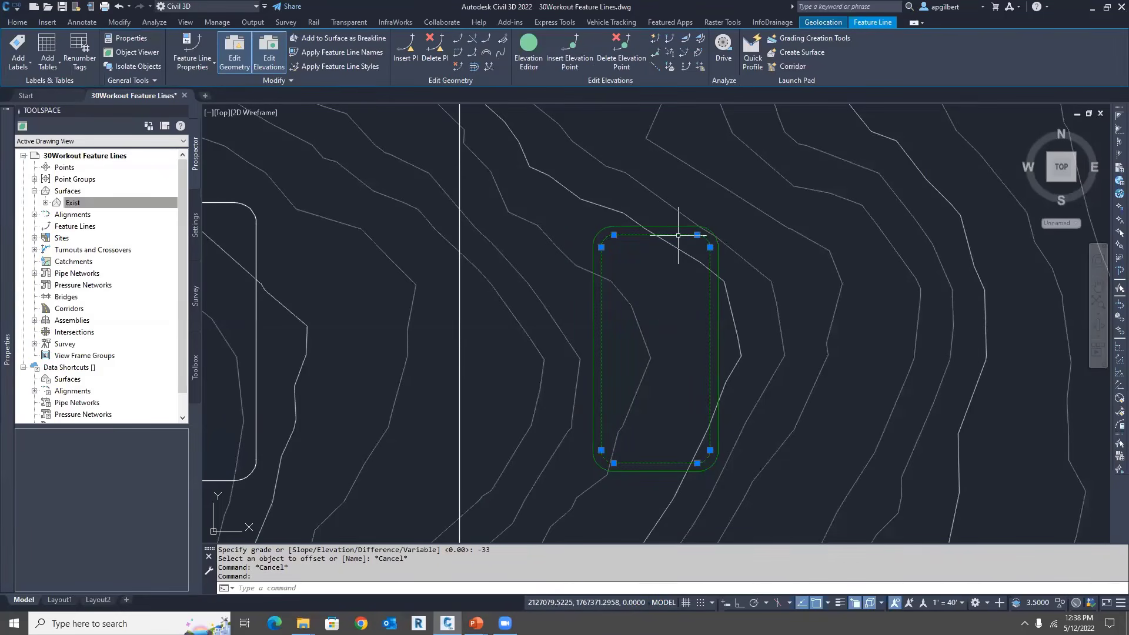
pyautogui.click(476, 67)
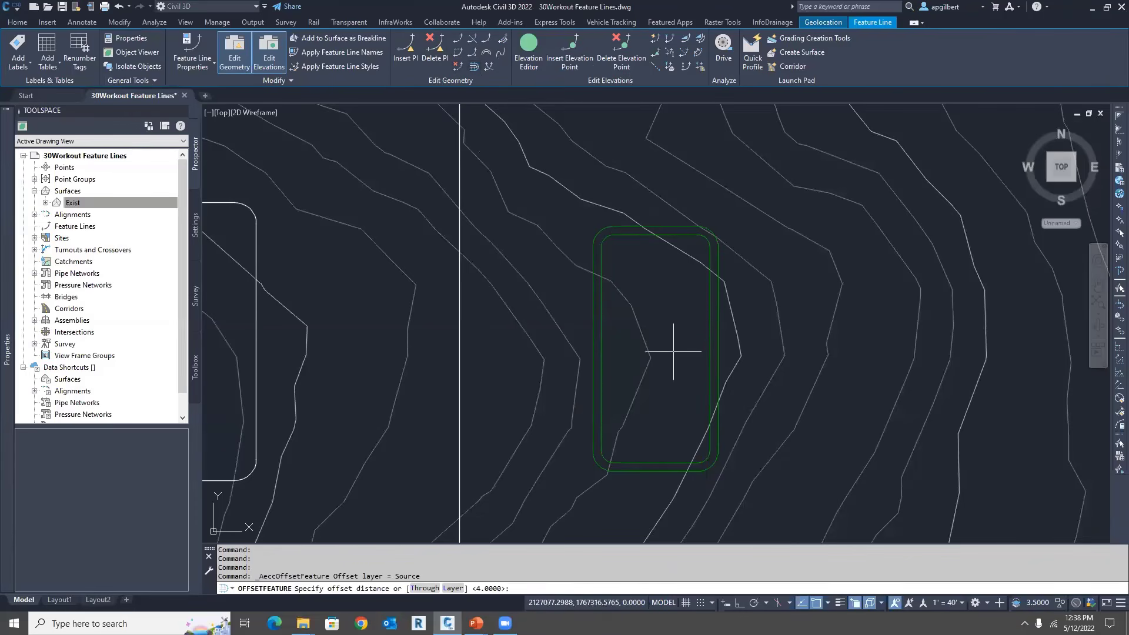
pyautogui.write('5')
pyautogui.press('Return')
pyautogui.click(670, 337)
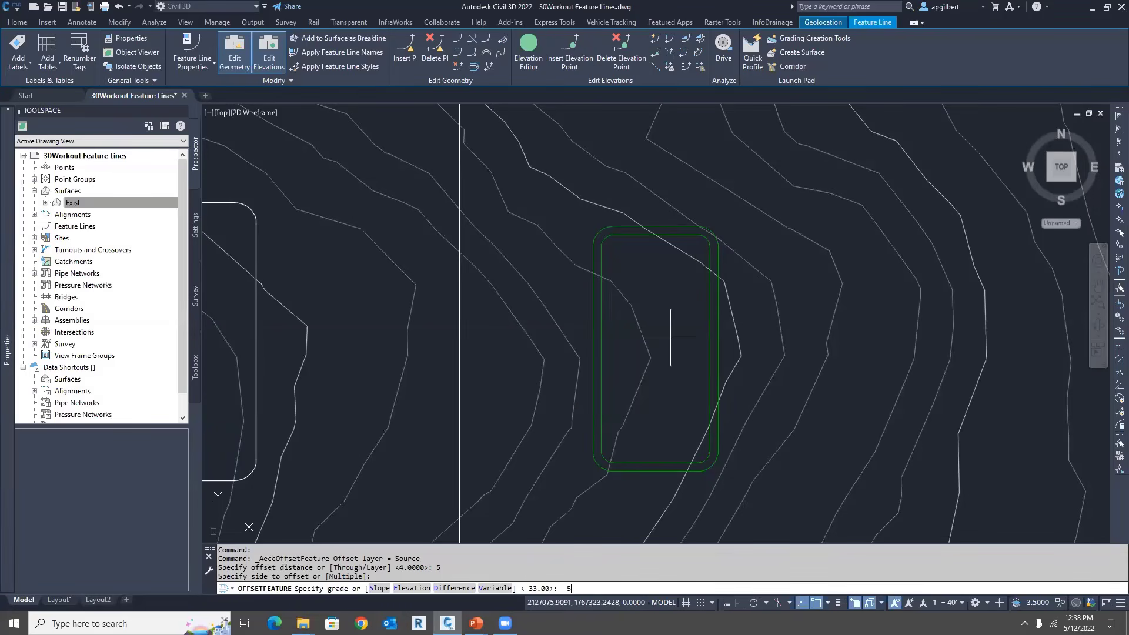
pyautogui.press('Return')
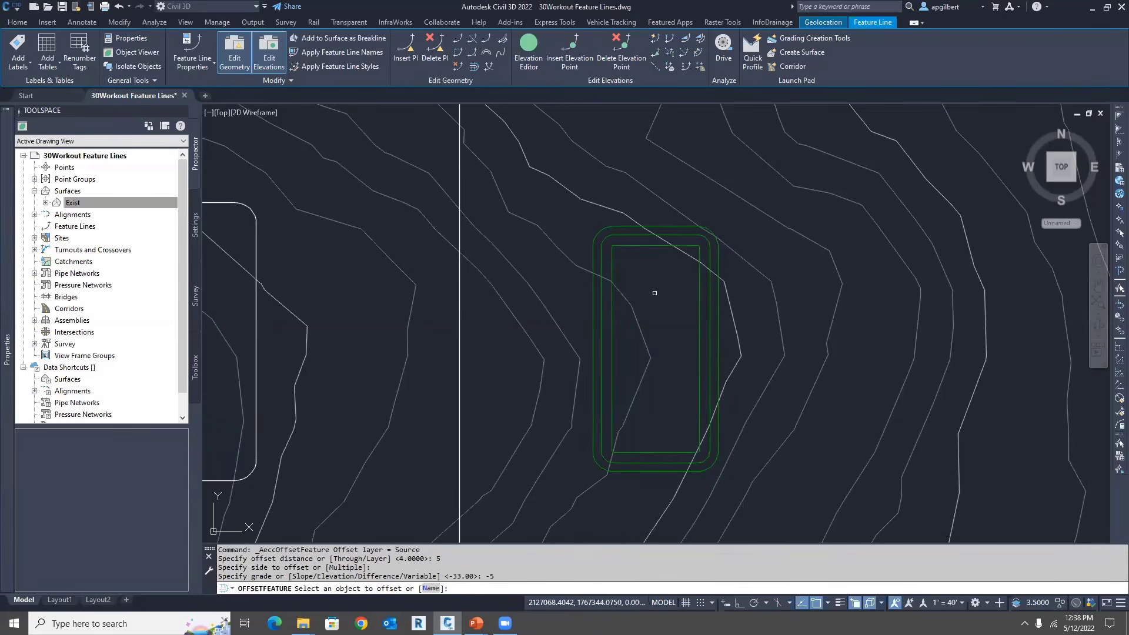
pyautogui.press('Escape')
pyautogui.press('Escape')
# Step: Offset the innermost pond feature line inward by a distance of 10 at a grade of -25
pyautogui.click(652, 246)
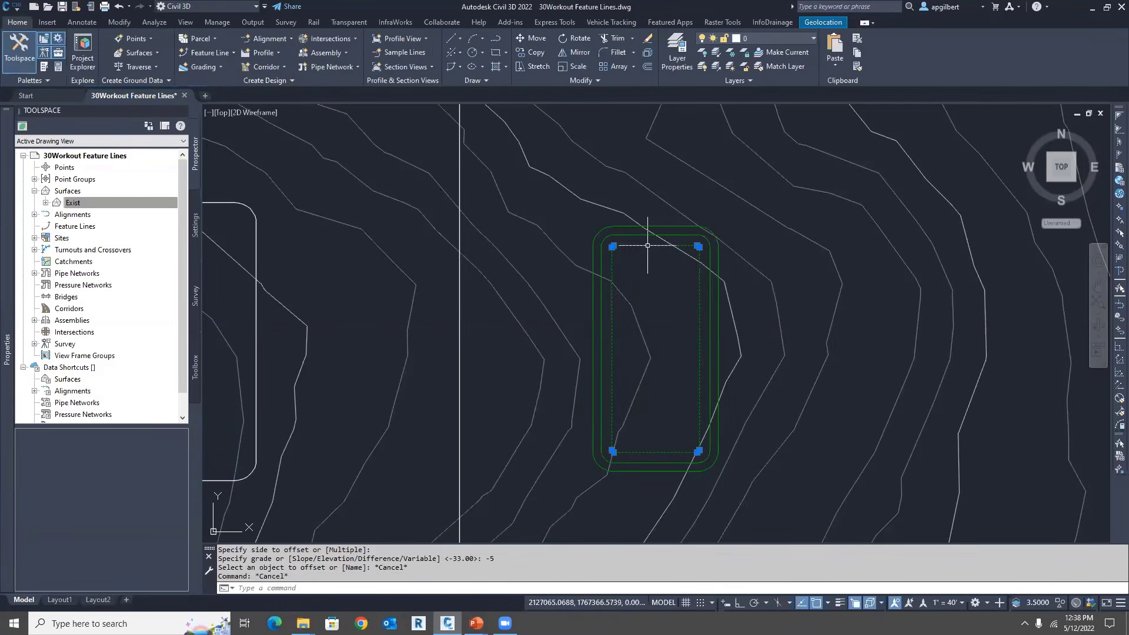
pyautogui.click(474, 67)
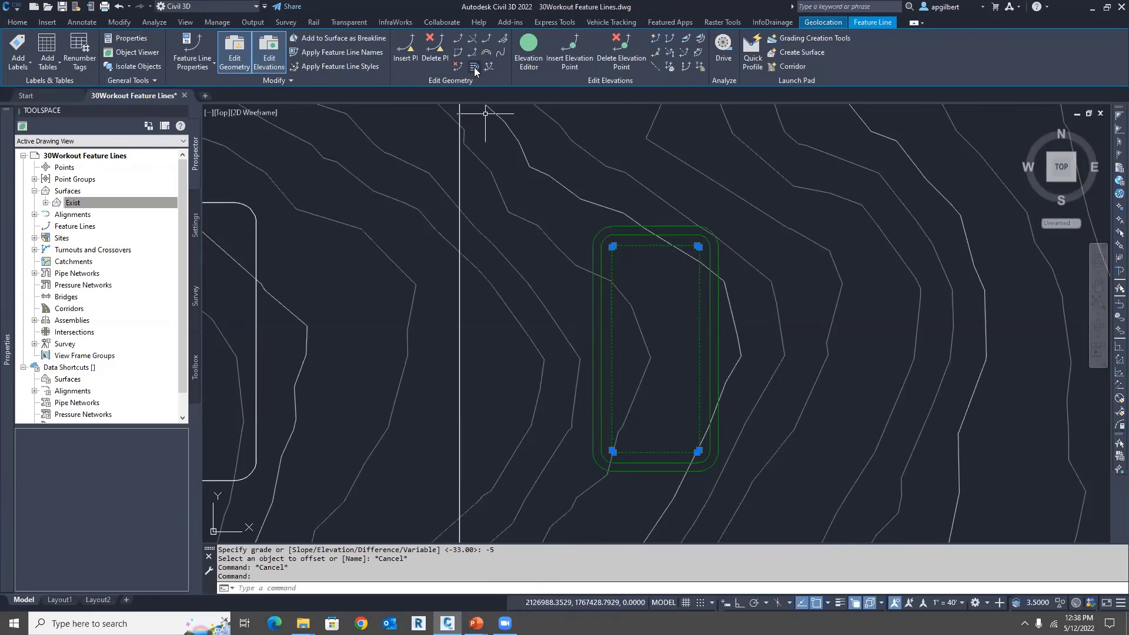
pyautogui.write('1')
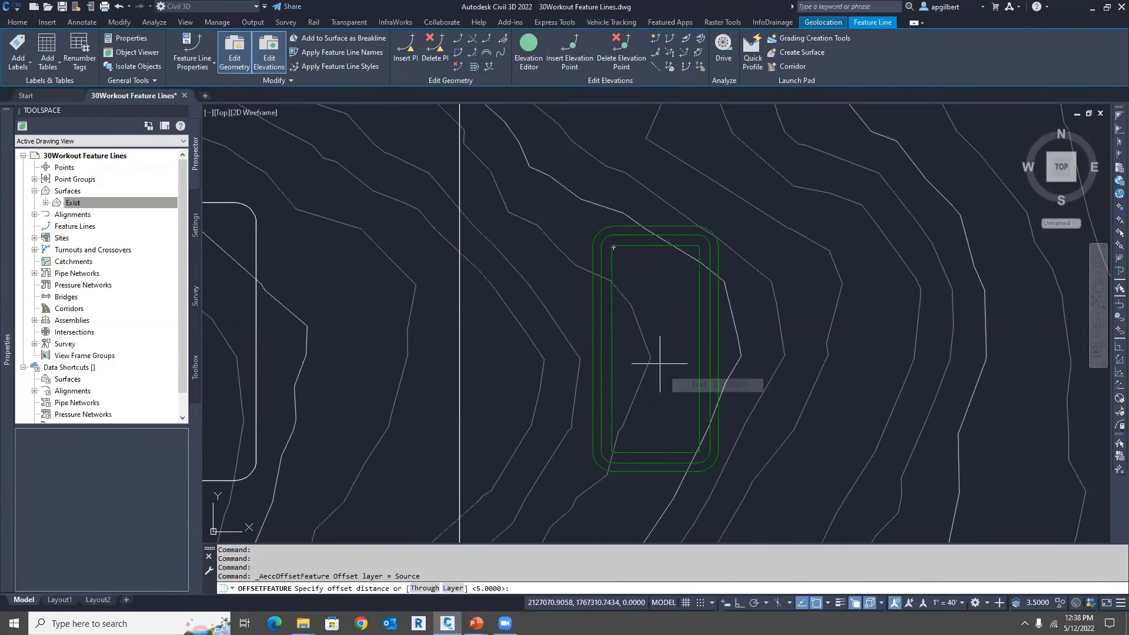
pyautogui.write('0')
pyautogui.press('Return')
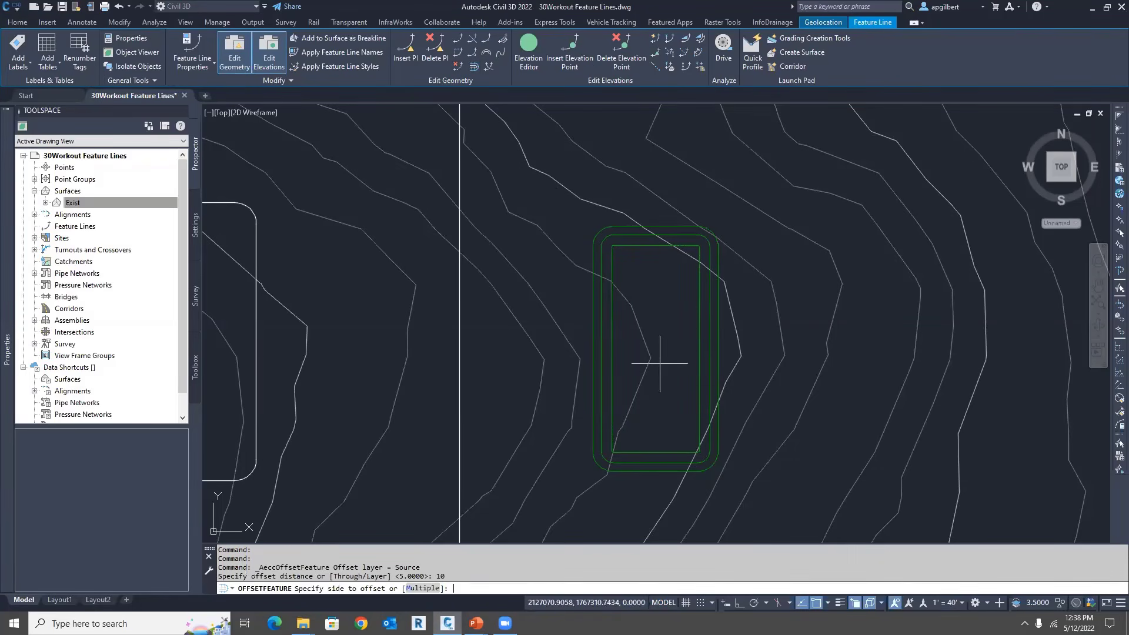
pyautogui.click(659, 318)
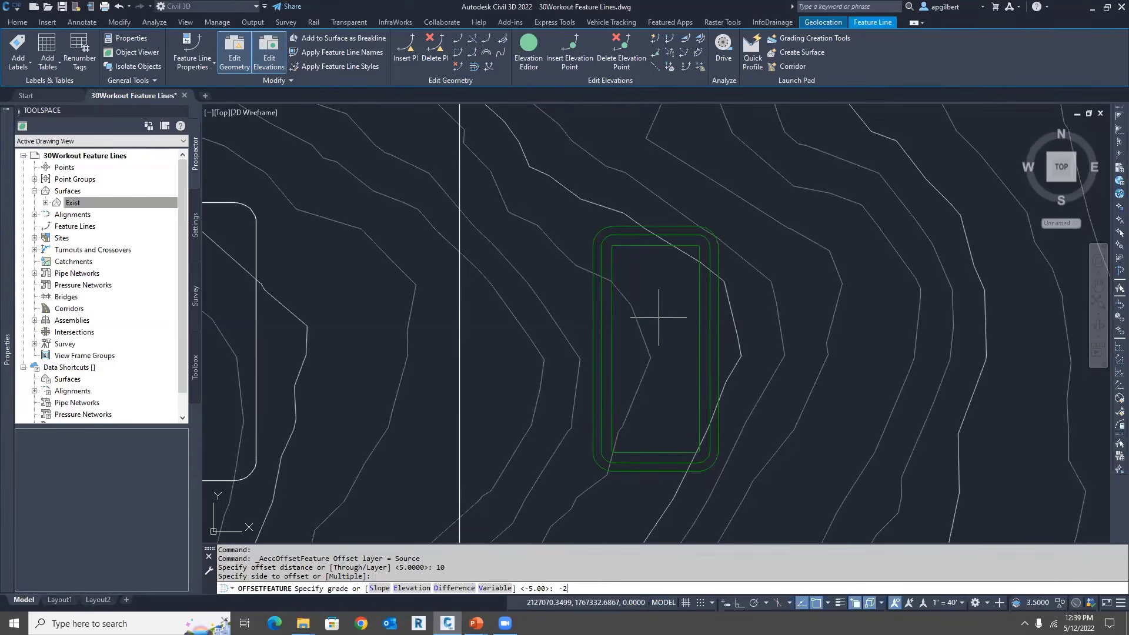
pyautogui.press('Return')
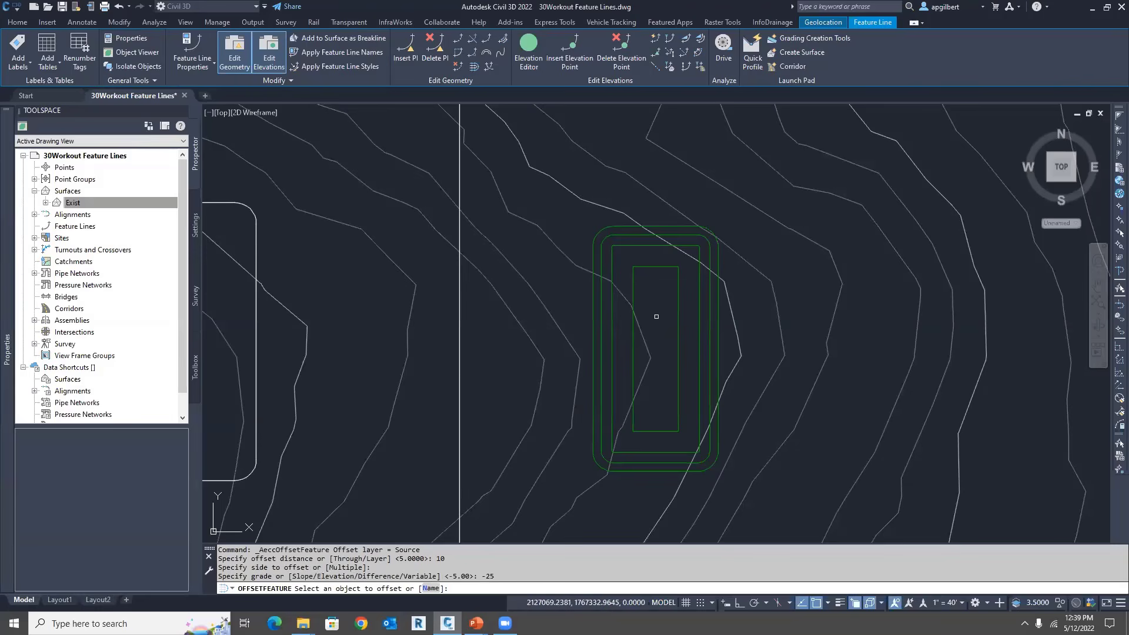
pyautogui.press('Escape')
pyautogui.press('Escape')
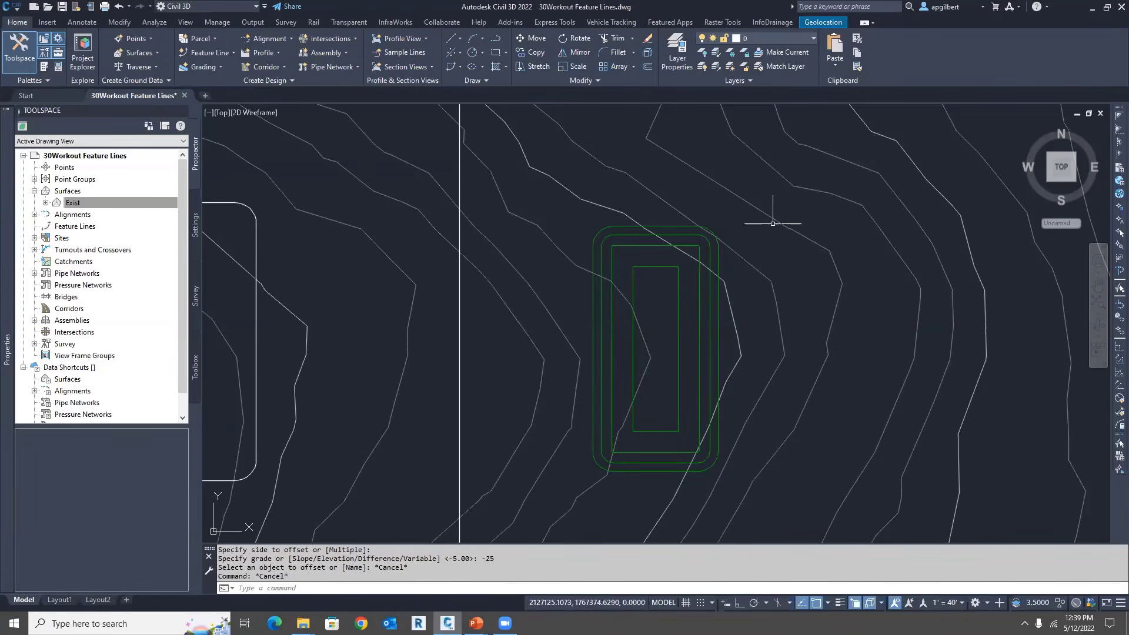
# Step: Change the Exist surface's style to Border Only to hide its contours
pyautogui.scroll(-4, 772, 216)
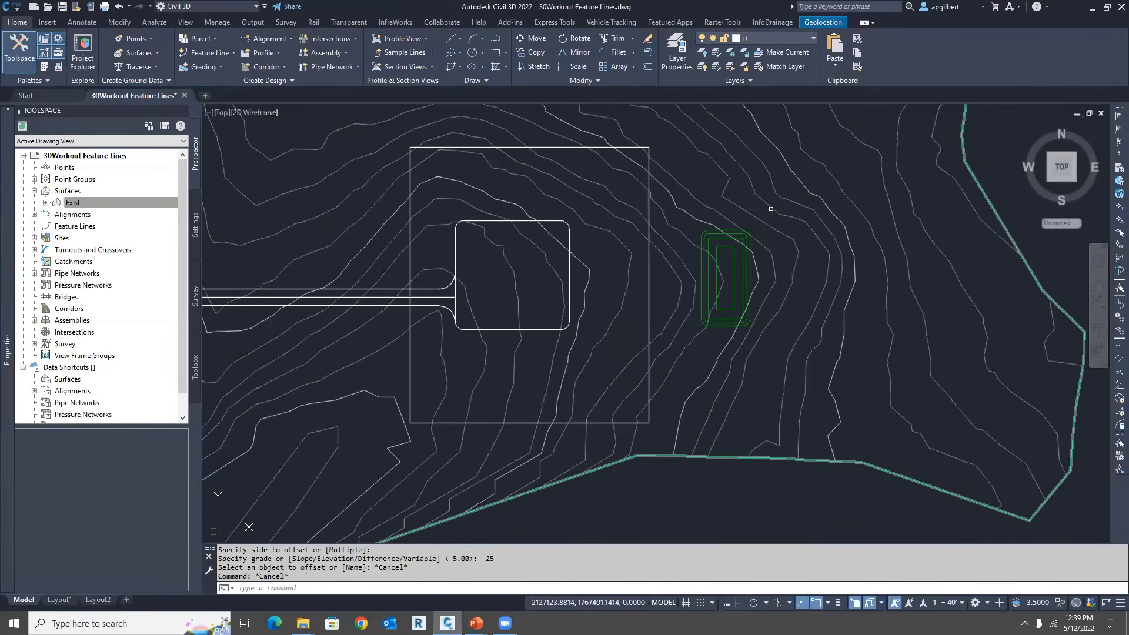
pyautogui.click(772, 209)
pyautogui.moveTo(0, 203)
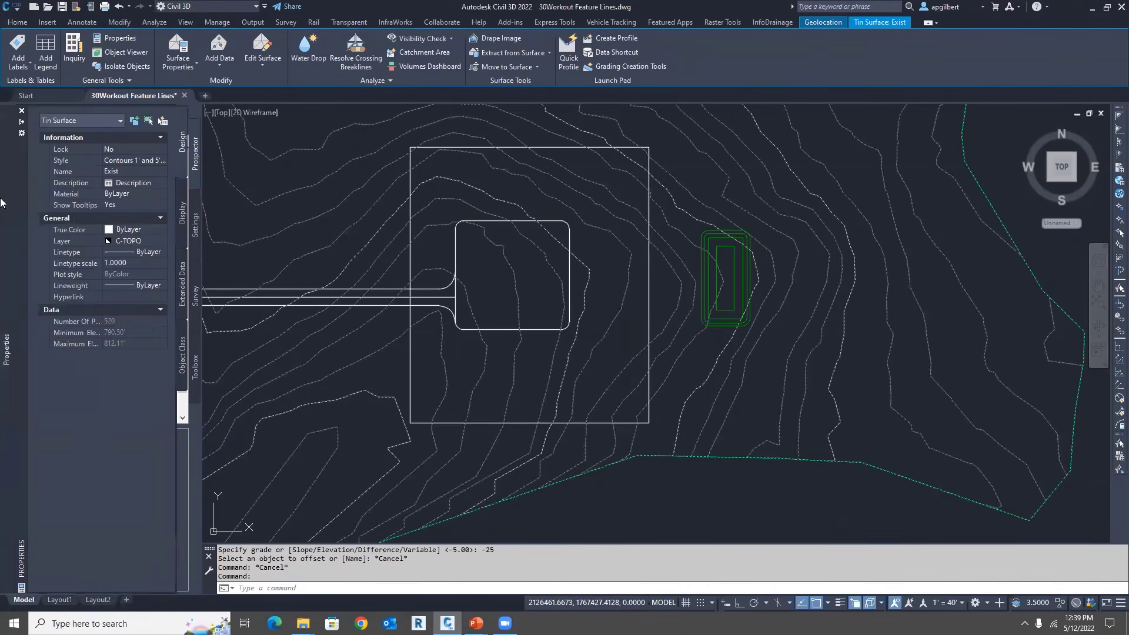
pyautogui.click(155, 162)
pyautogui.click(160, 160)
pyautogui.click(134, 176)
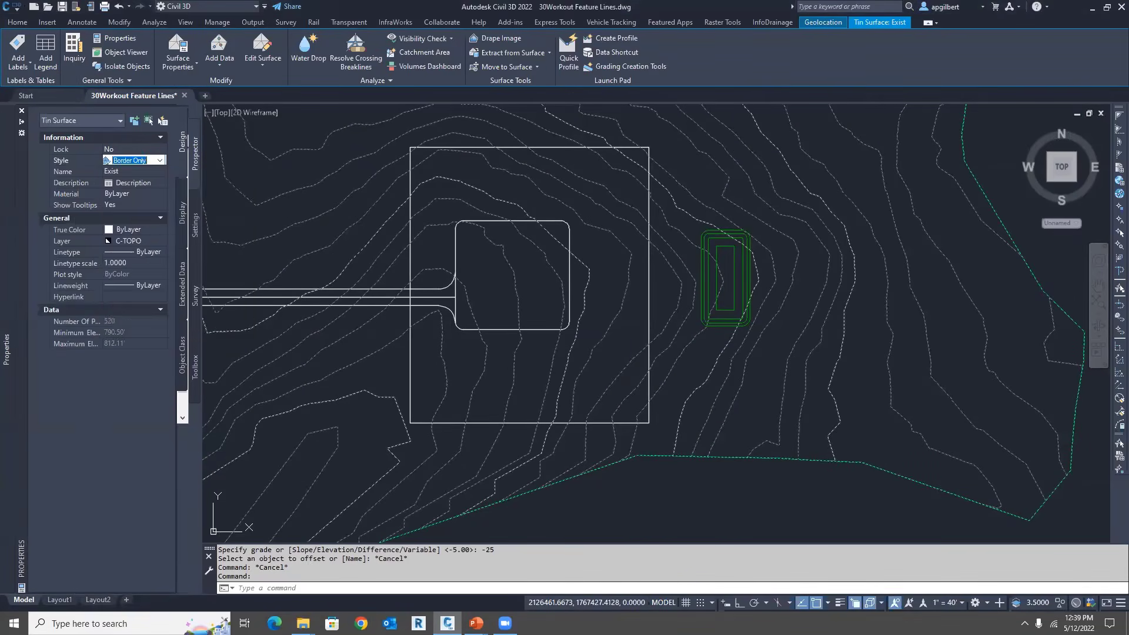
pyautogui.press('Escape')
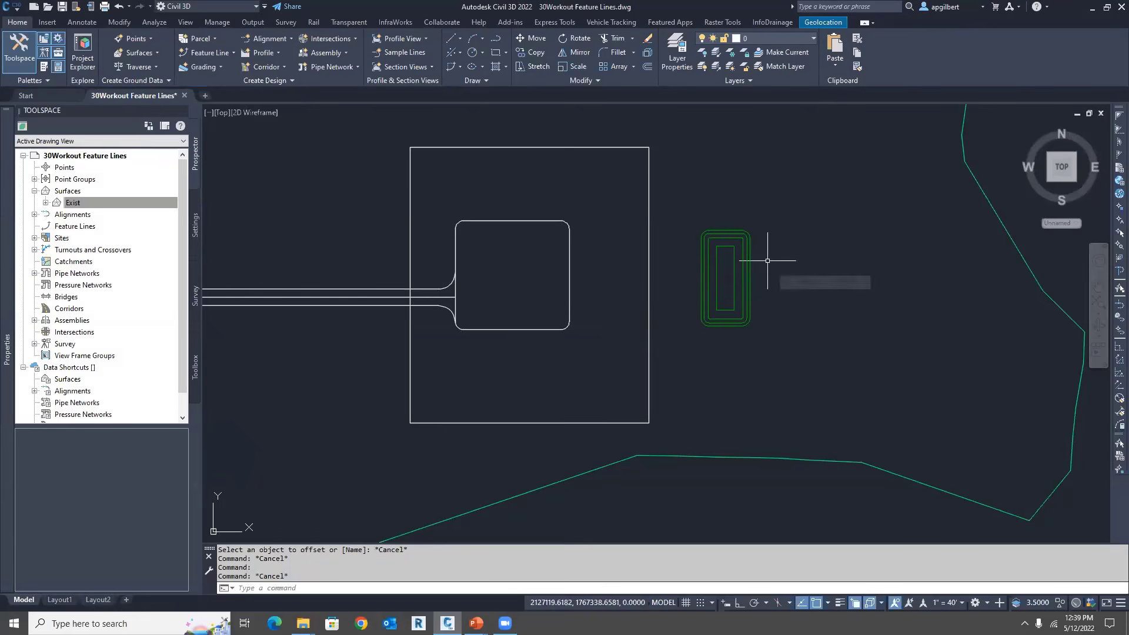
# Step: Select all four pond feature lines and start adding them as breaklines to a new surface
pyautogui.moveTo(769, 258)
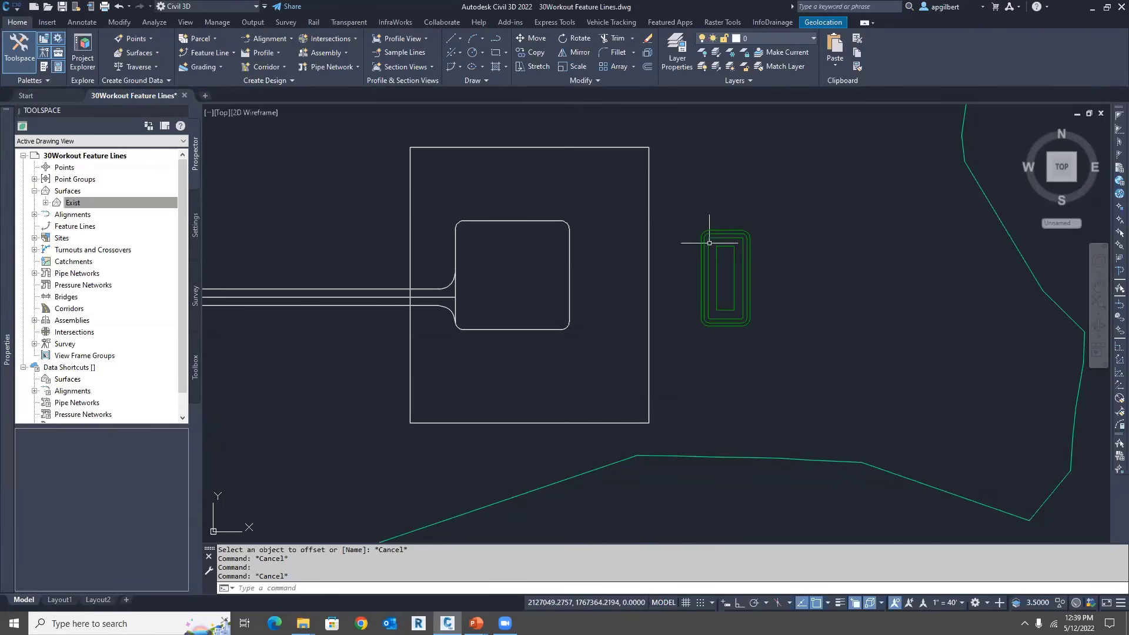
pyautogui.moveTo(762, 229); pyautogui.dragTo(685, 321)
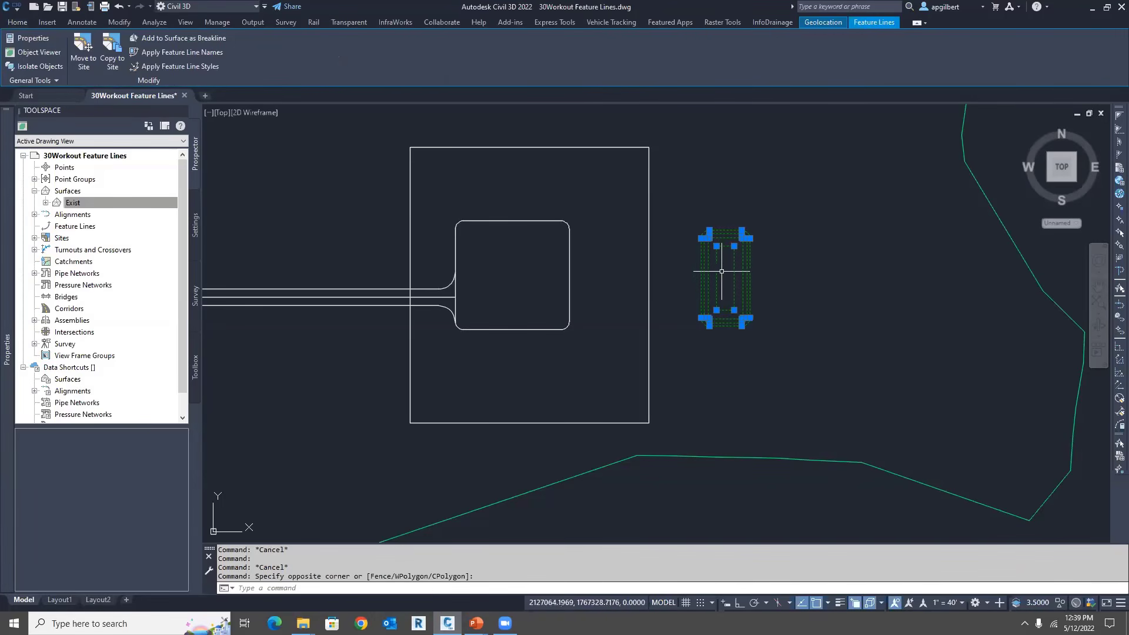
pyautogui.click(167, 39)
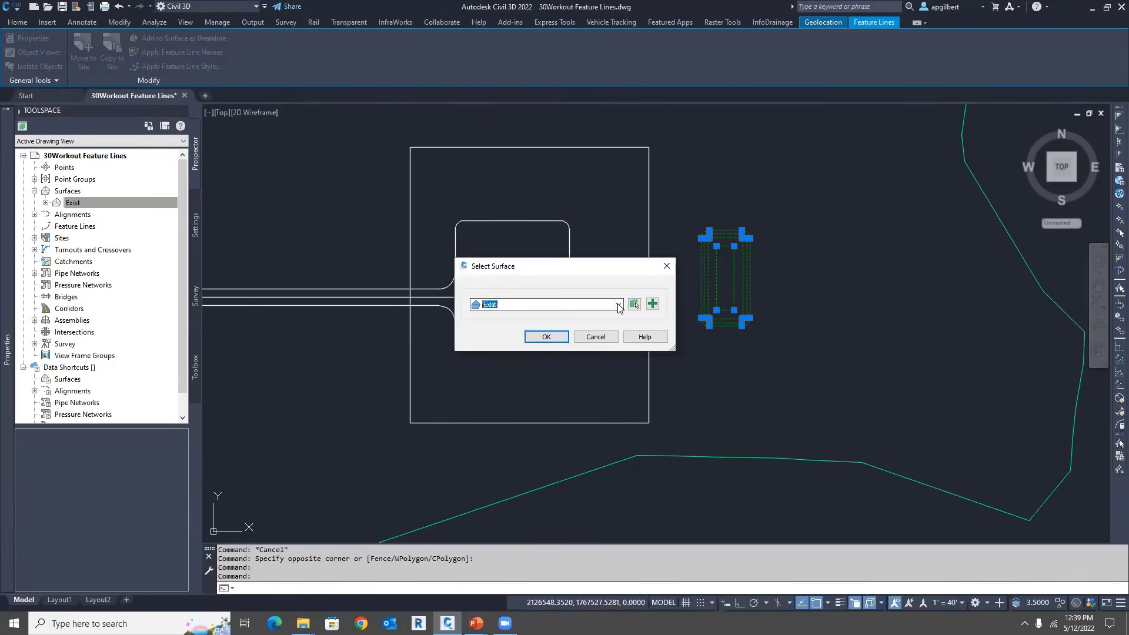
pyautogui.click(618, 305)
pyautogui.click(575, 310)
pyautogui.click(652, 304)
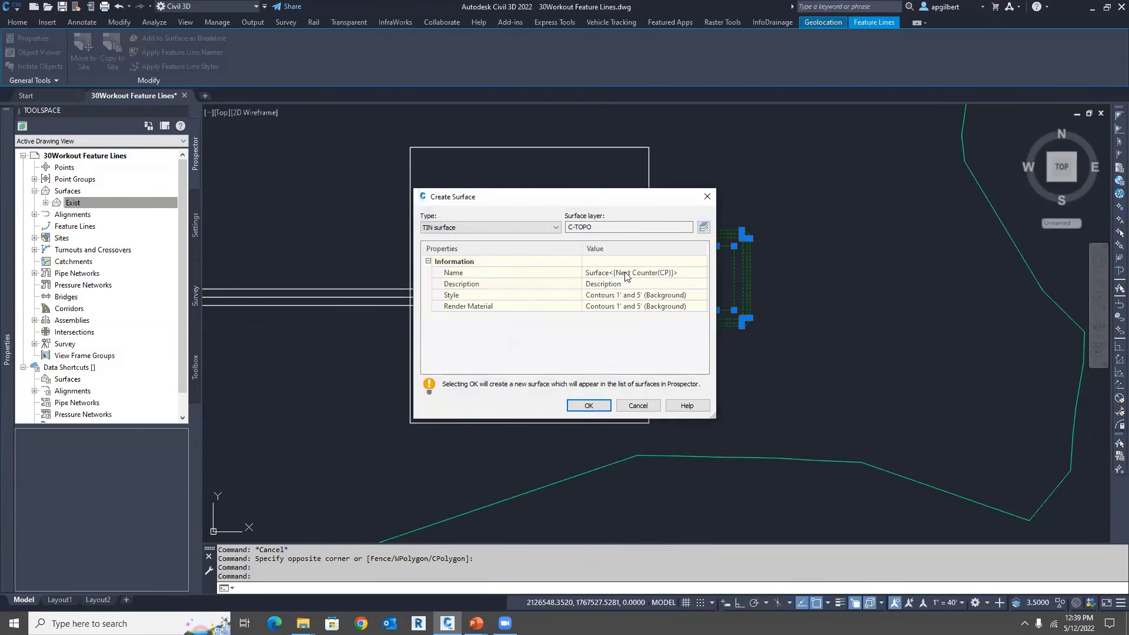
# Step: Name the new TIN surface PondCheck, set its style to Contours and Triangles, and create it
pyautogui.click(627, 273)
pyautogui.write('PondCheck')
pyautogui.press('Return')
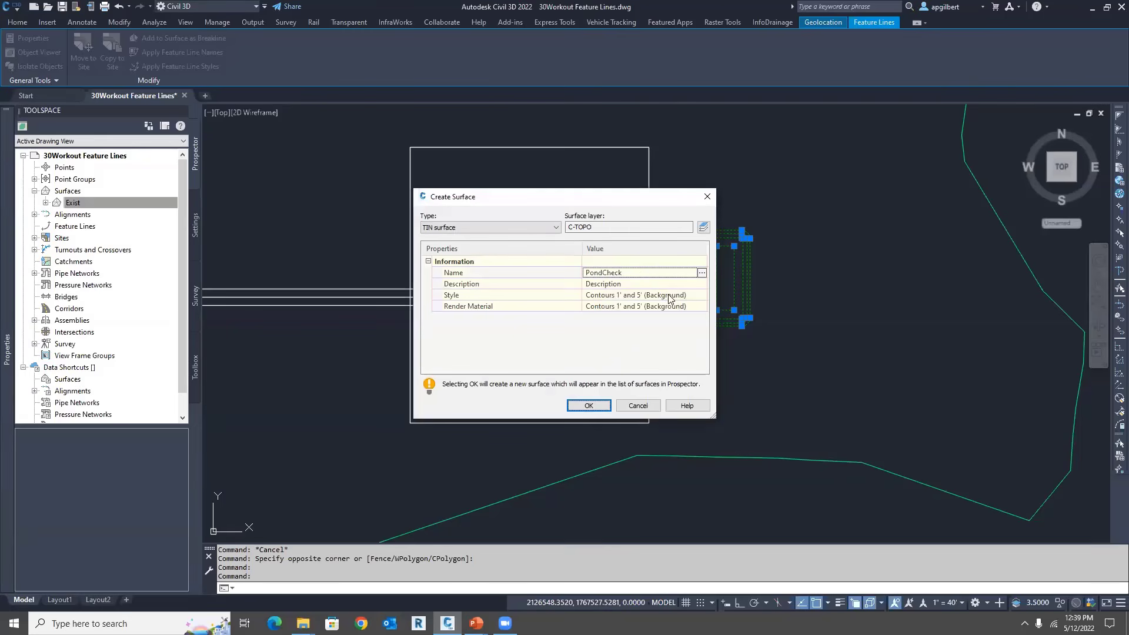
pyautogui.click(696, 297)
pyautogui.click(699, 296)
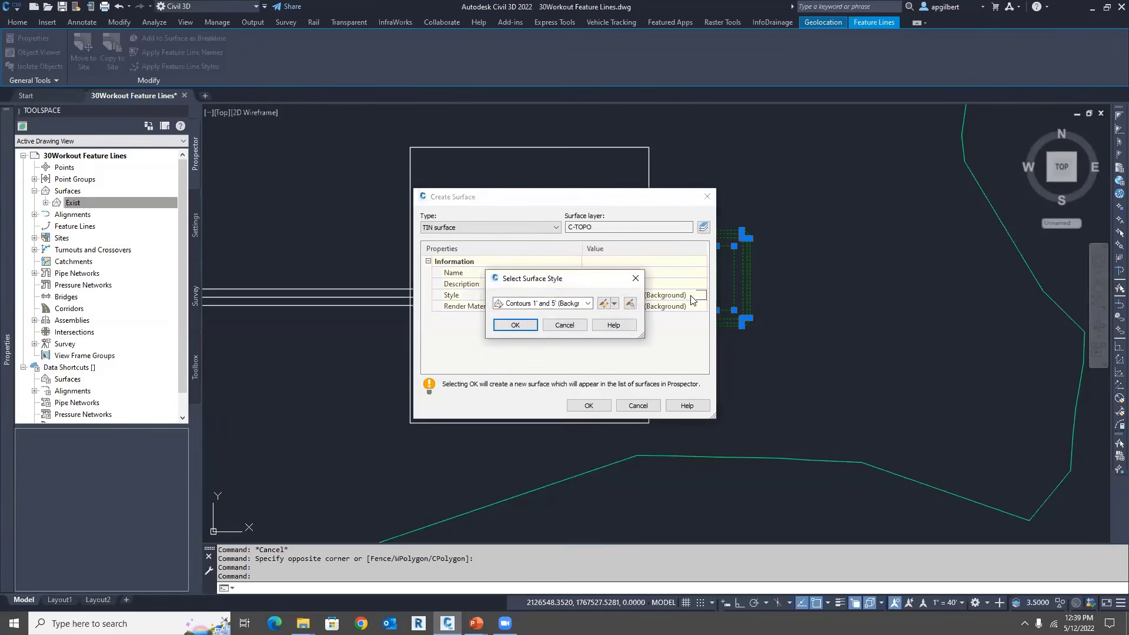
pyautogui.click(555, 303)
pyautogui.click(533, 372)
pyautogui.click(516, 326)
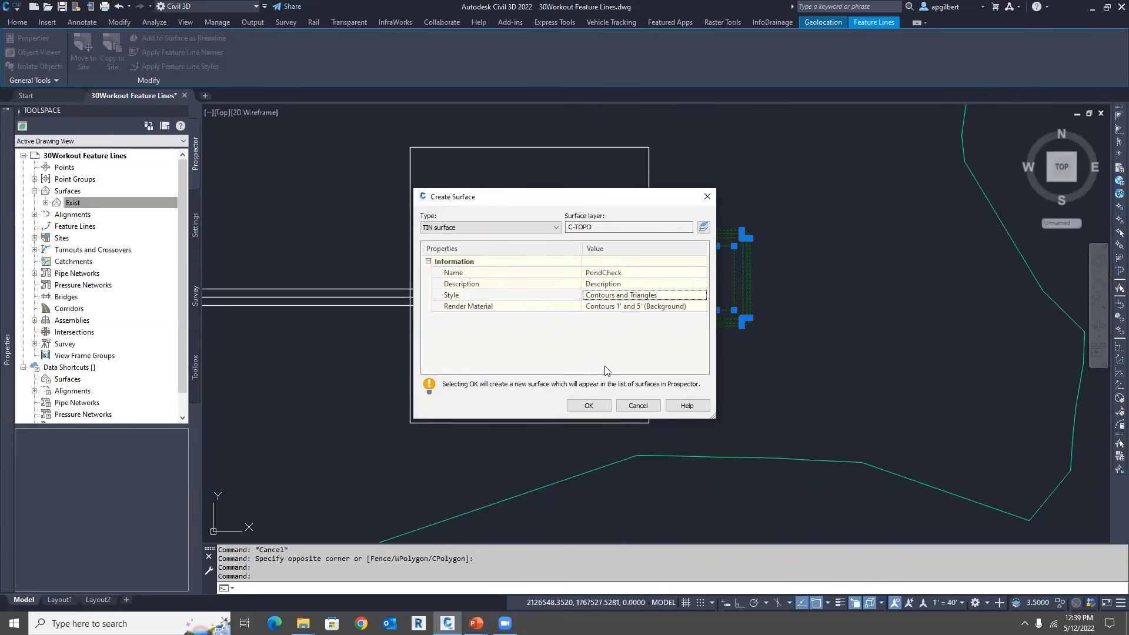
pyautogui.click(590, 405)
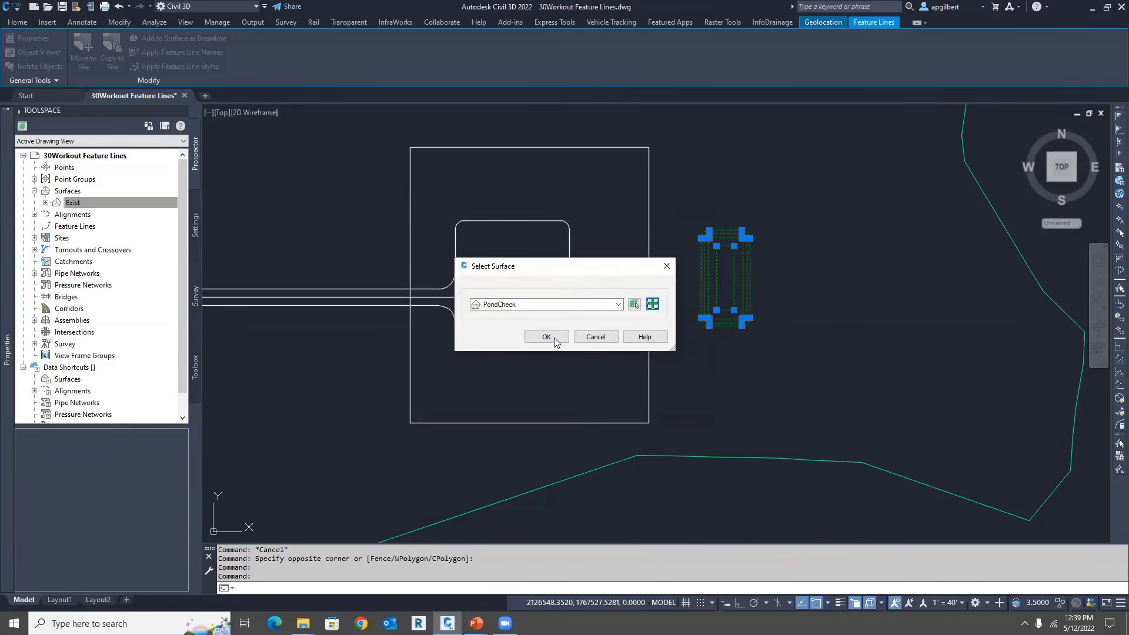
# Step: Add the pond feature lines to PondCheck as standard breaklines with a supplementing distance of 10 and a mid-ordinate distance of 0.1
pyautogui.click(554, 337)
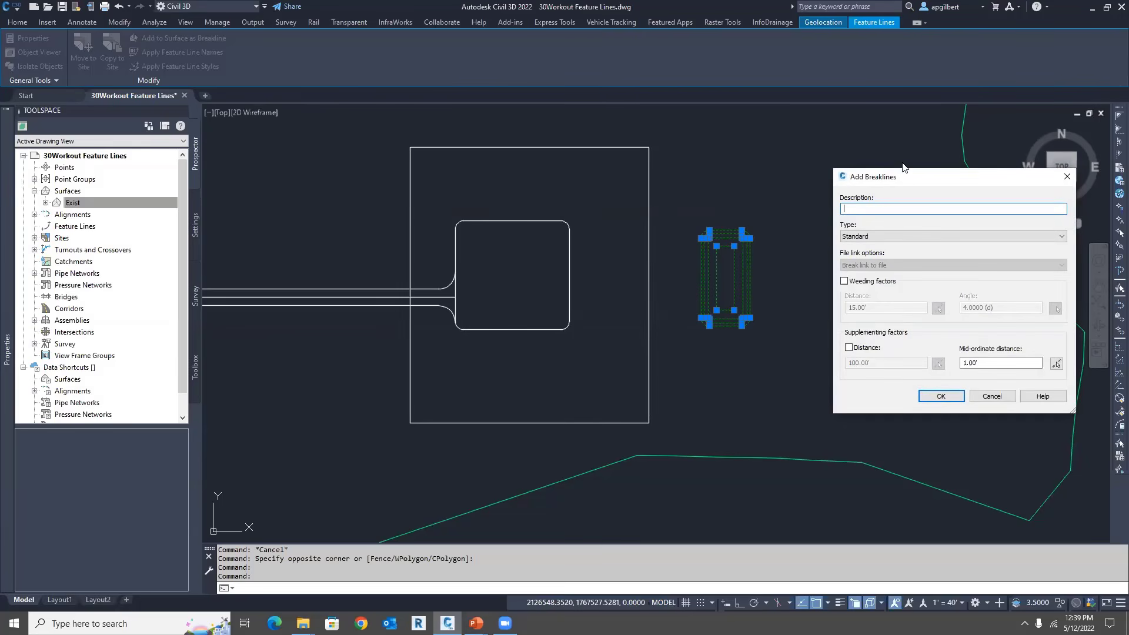
pyautogui.moveTo(906, 176); pyautogui.dragTo(878, 136)
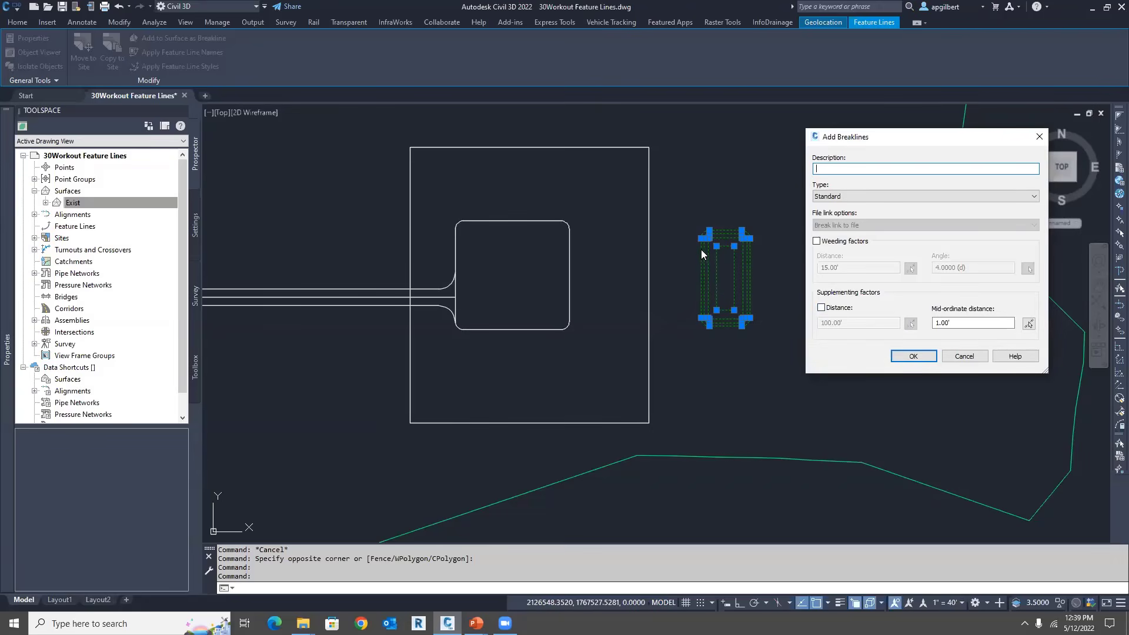
pyautogui.click(843, 312)
pyautogui.doubleClick(859, 323)
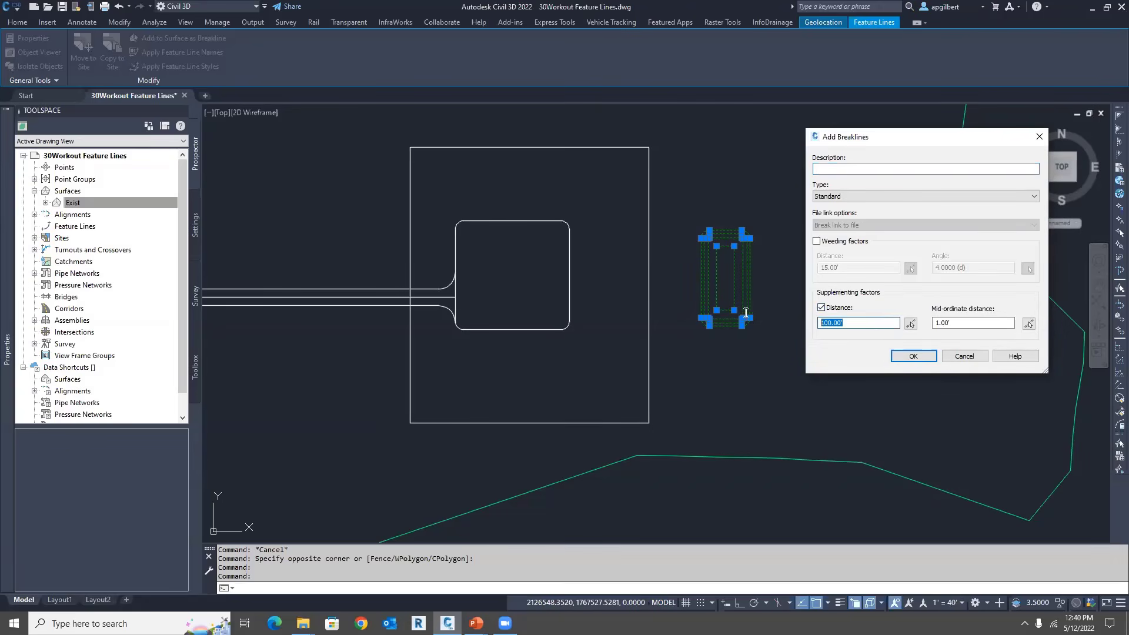
pyautogui.write('10')
pyautogui.press('Tab')
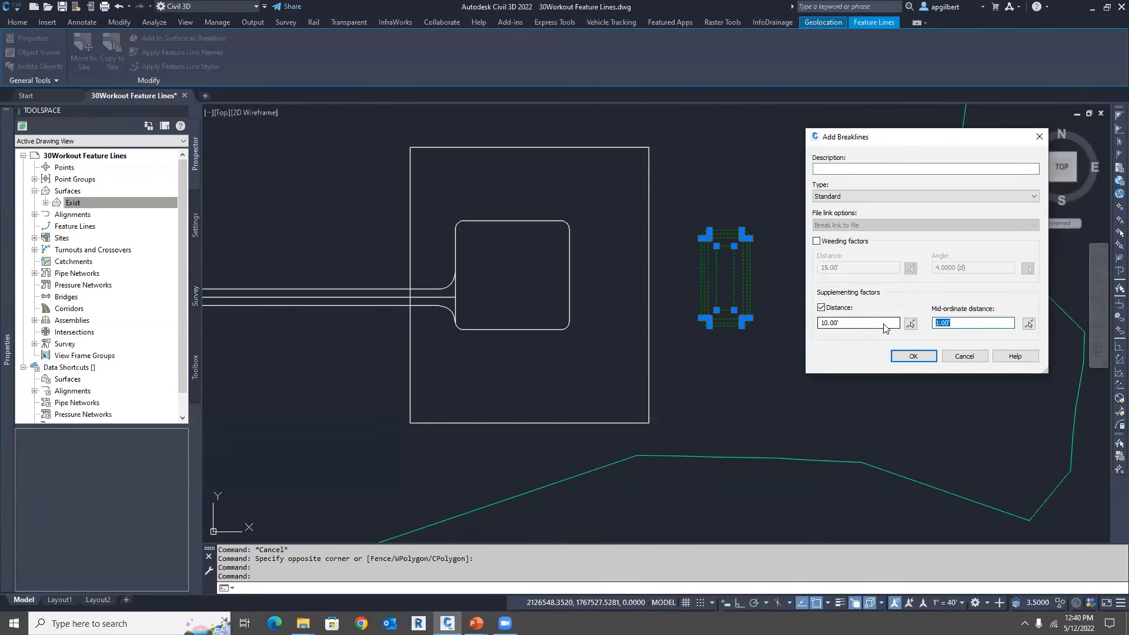
pyautogui.write('.1')
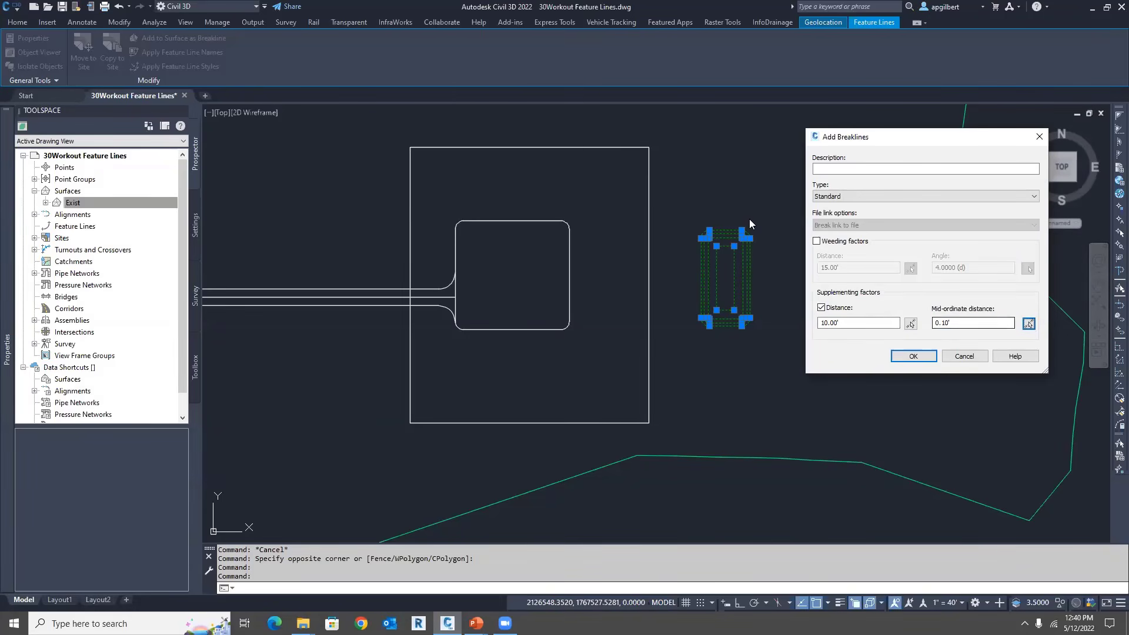
pyautogui.click(919, 355)
# Step: Inspect the PondCheck surface in 3D in the Object Viewer, orbiting it to examine the pond's stepped side slopes
pyautogui.click(742, 281)
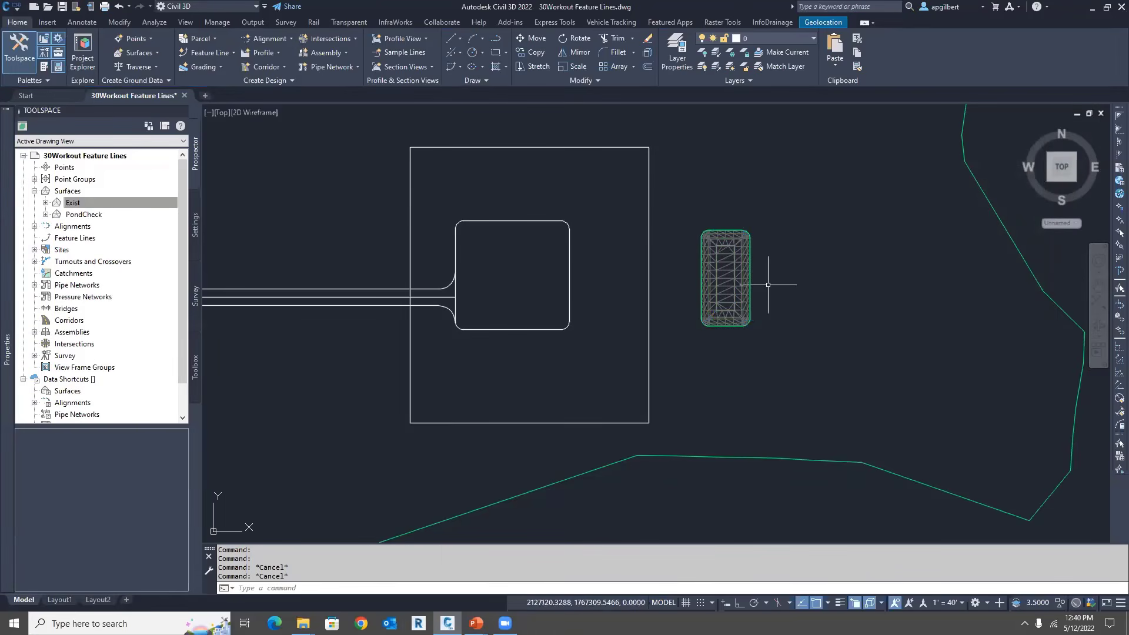
pyautogui.scroll(2, 767, 284)
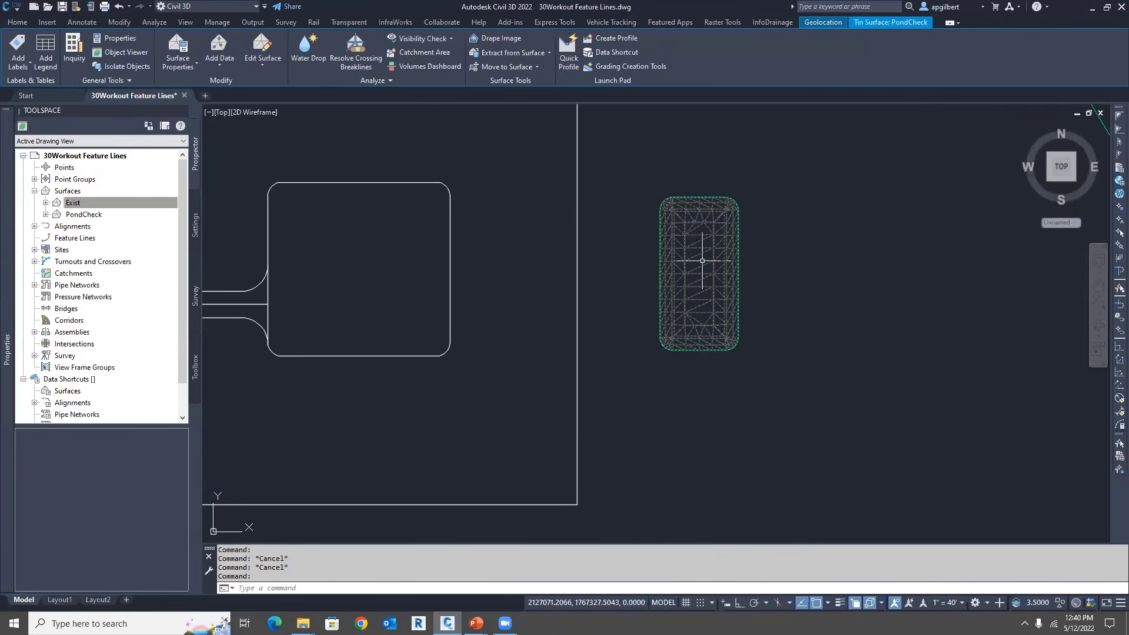
pyautogui.rightClick(702, 261)
pyautogui.click(757, 423)
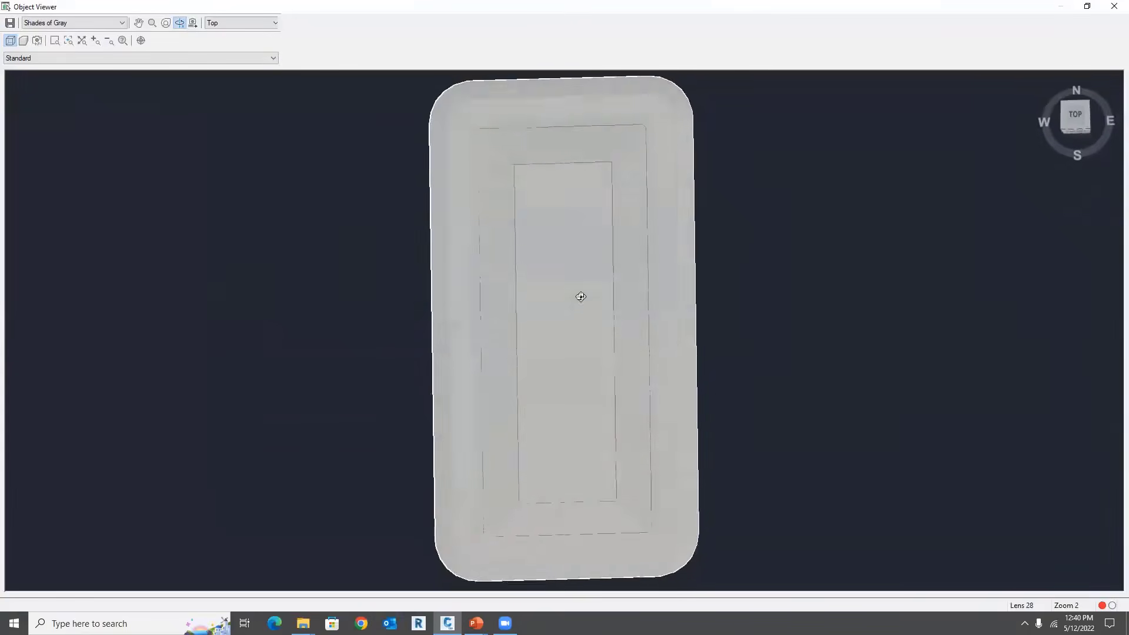
pyautogui.moveTo(580, 295); pyautogui.dragTo(537, 335)
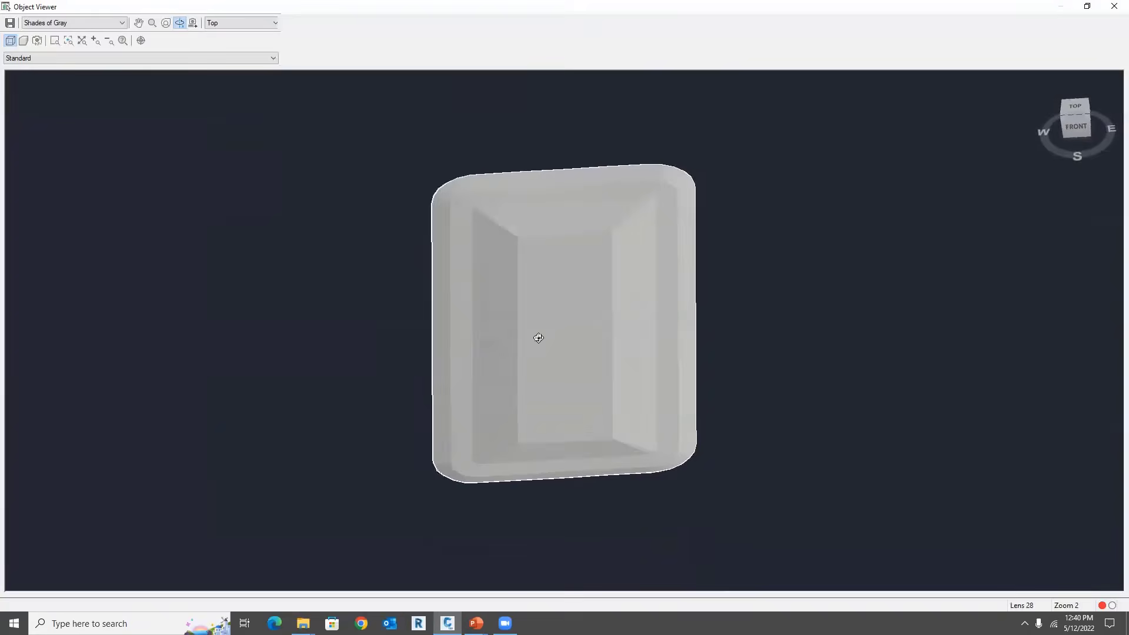
pyautogui.click(1083, 115)
pyautogui.click(1115, 6)
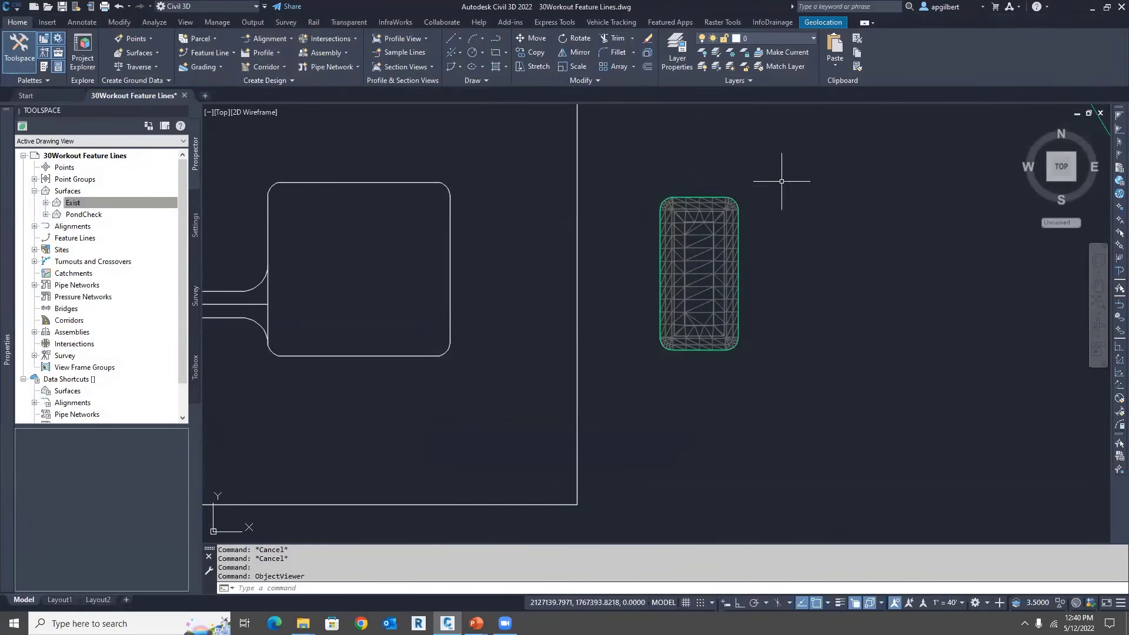
# Step: Draw a trial polyline from the pond bottom's upper-right corner to the adjacent offset line's corner, and erase it
pyautogui.scroll(6, 729, 211)
pyautogui.press('Escape')
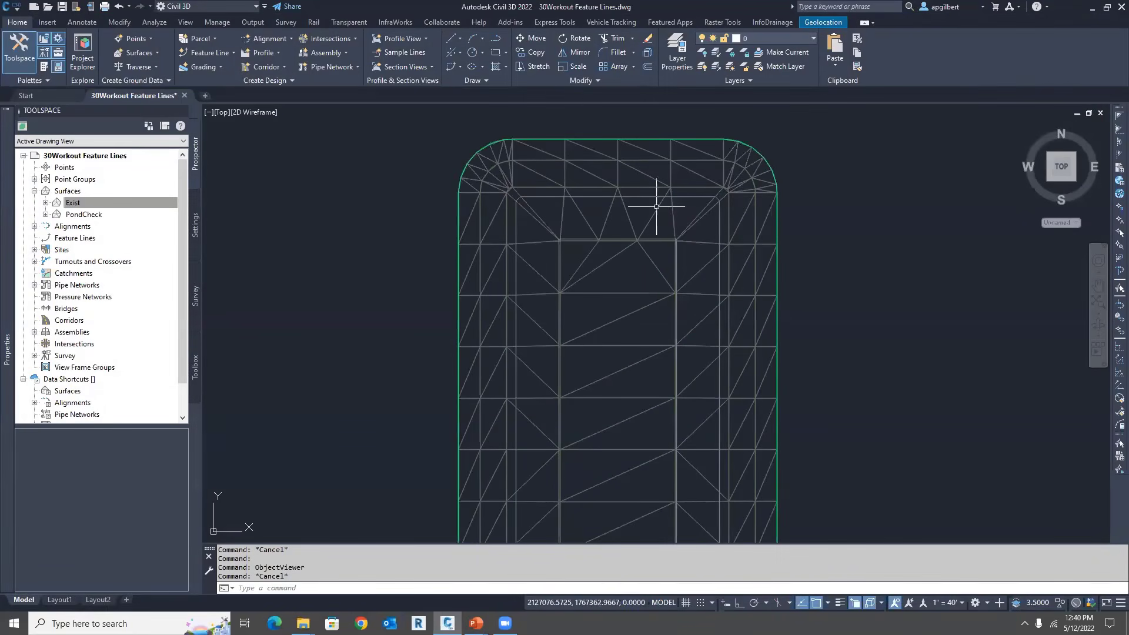
pyautogui.scroll(4, 736, 176)
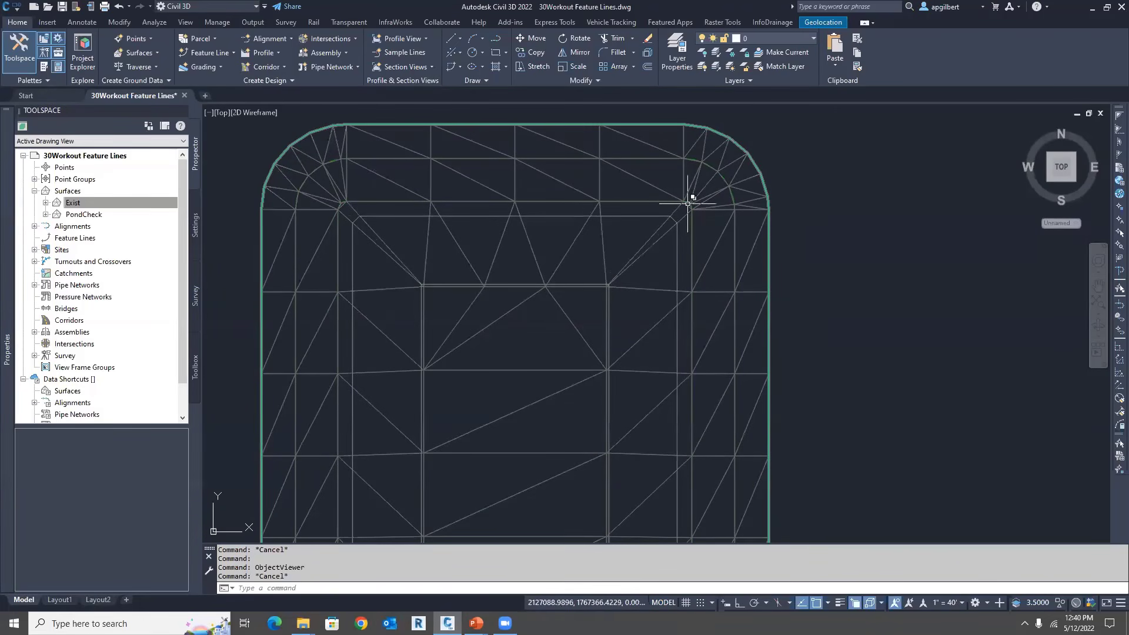
pyautogui.click(498, 39)
pyautogui.click(609, 285)
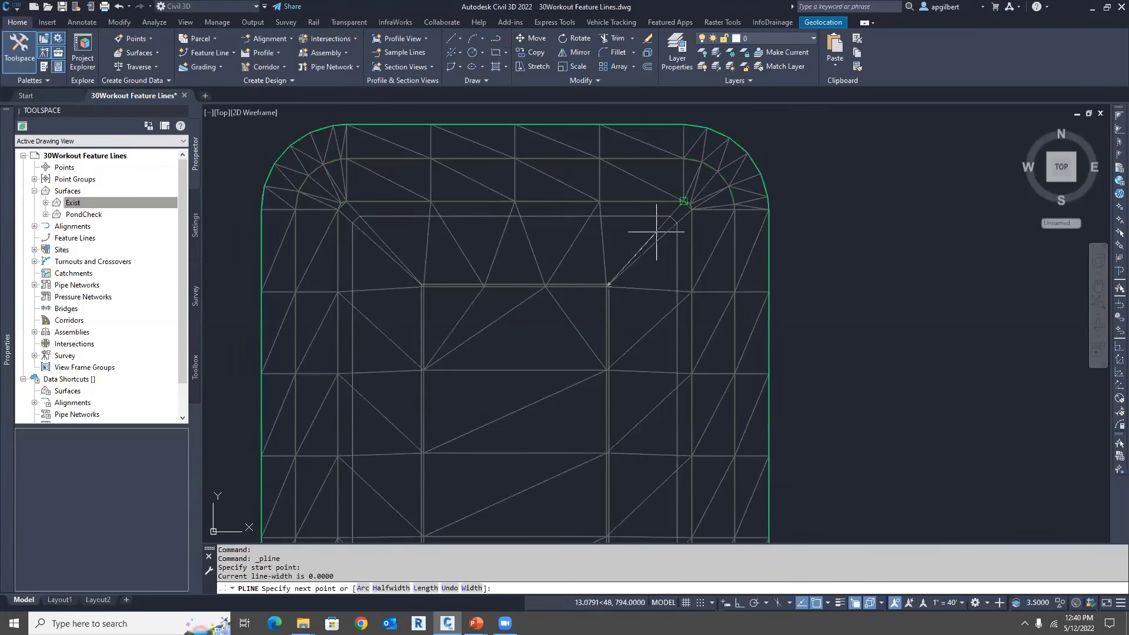
pyautogui.click(684, 209)
pyautogui.press('Escape')
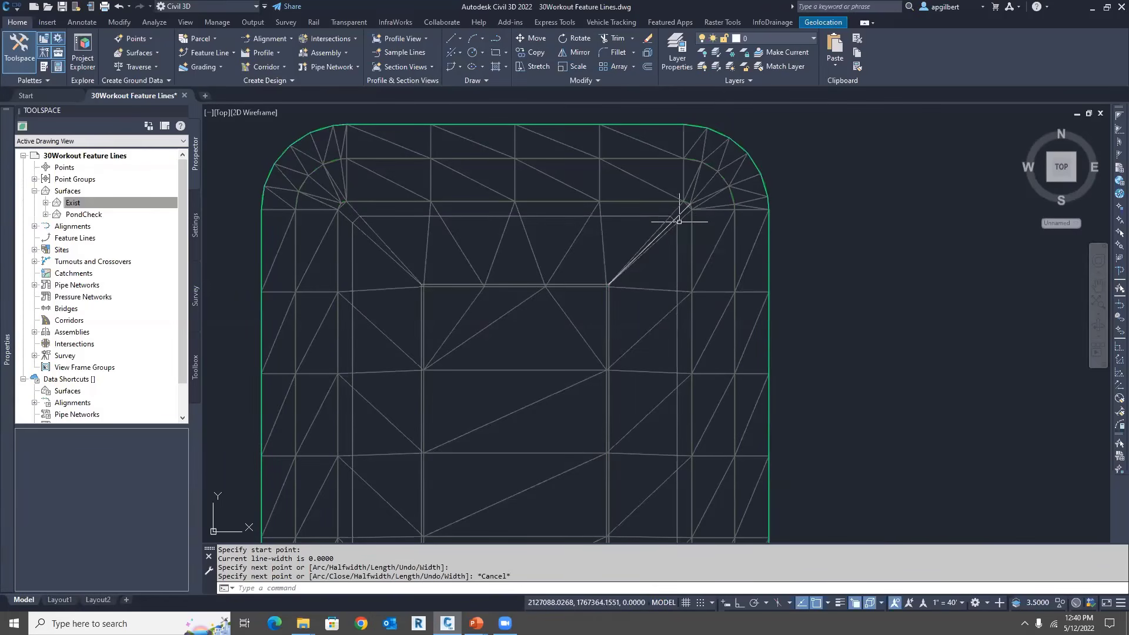
pyautogui.click(676, 219)
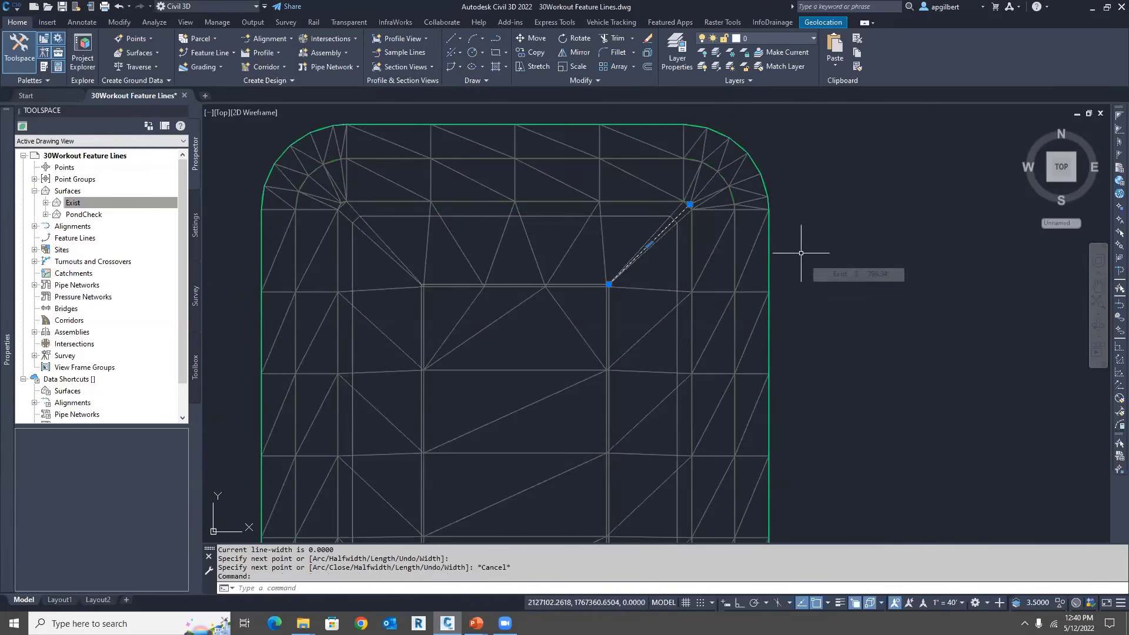
pyautogui.press('Delete')
# Step: Delete the PondCheck surface from the drawing
pyautogui.scroll(-4, 801, 253)
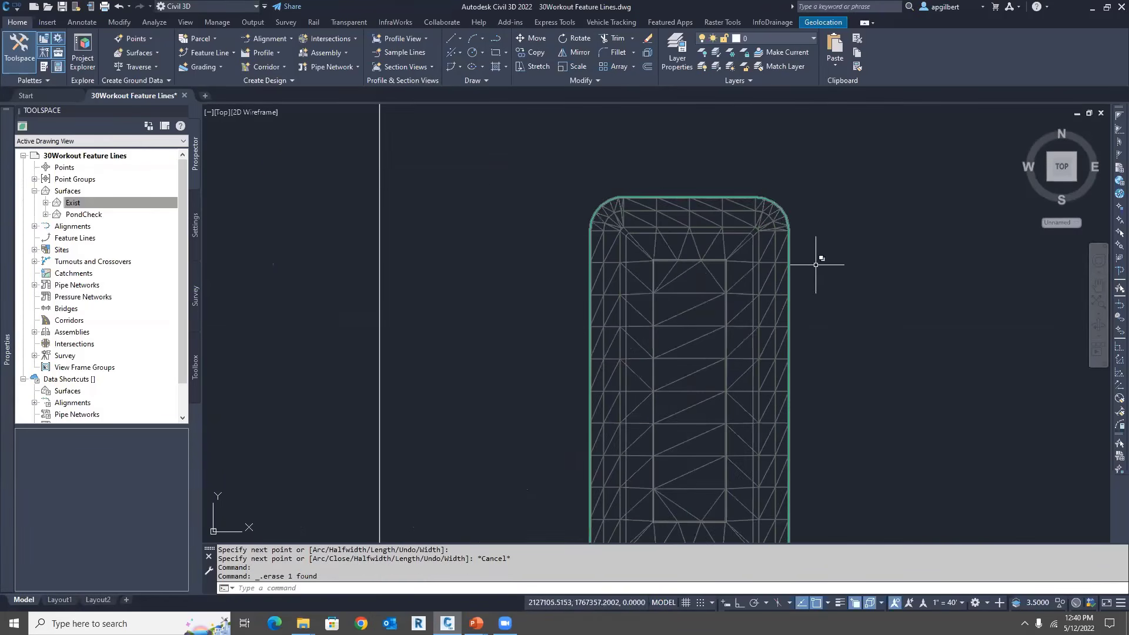
pyautogui.moveTo(818, 255); pyautogui.dragTo(732, 204, button='middle')
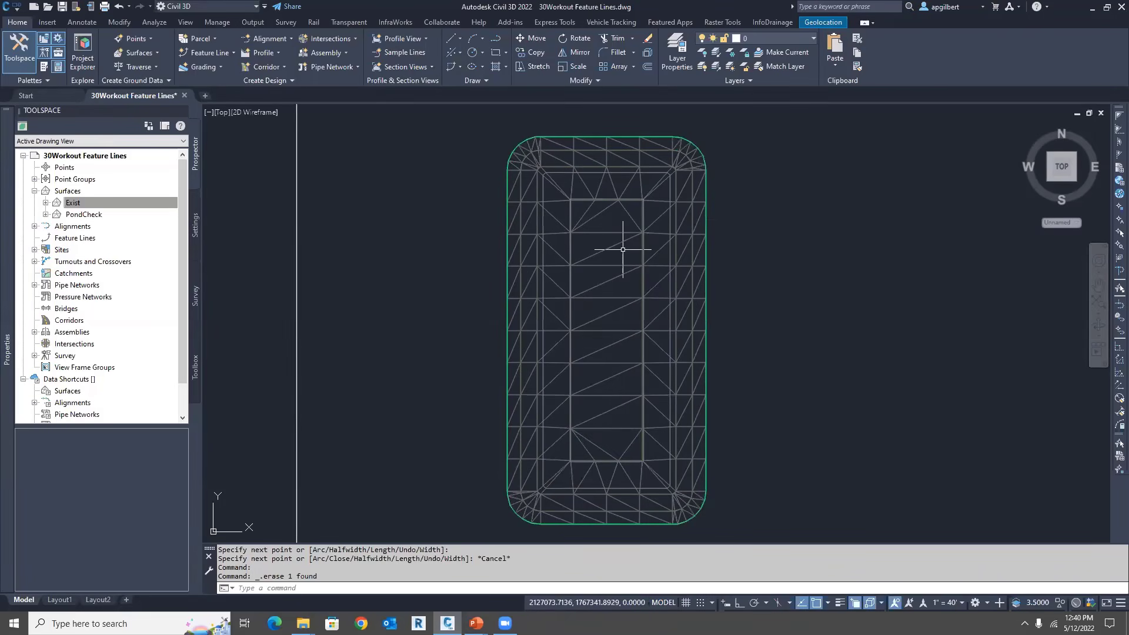
pyautogui.moveTo(626, 279)
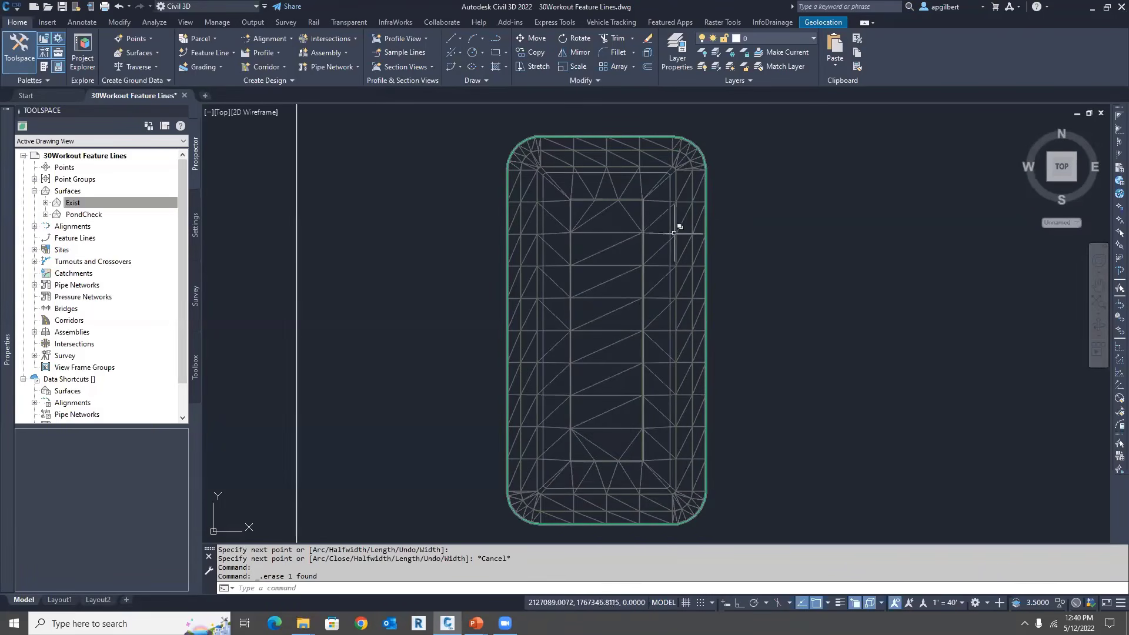
pyautogui.scroll(-5, 734, 241)
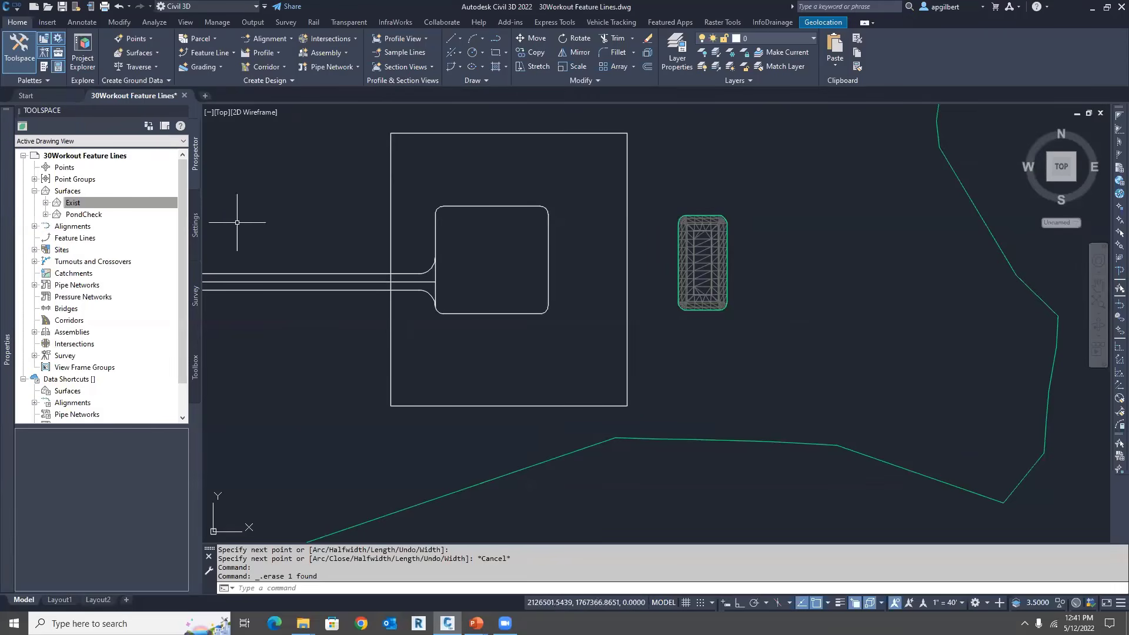
pyautogui.rightClick(71, 215)
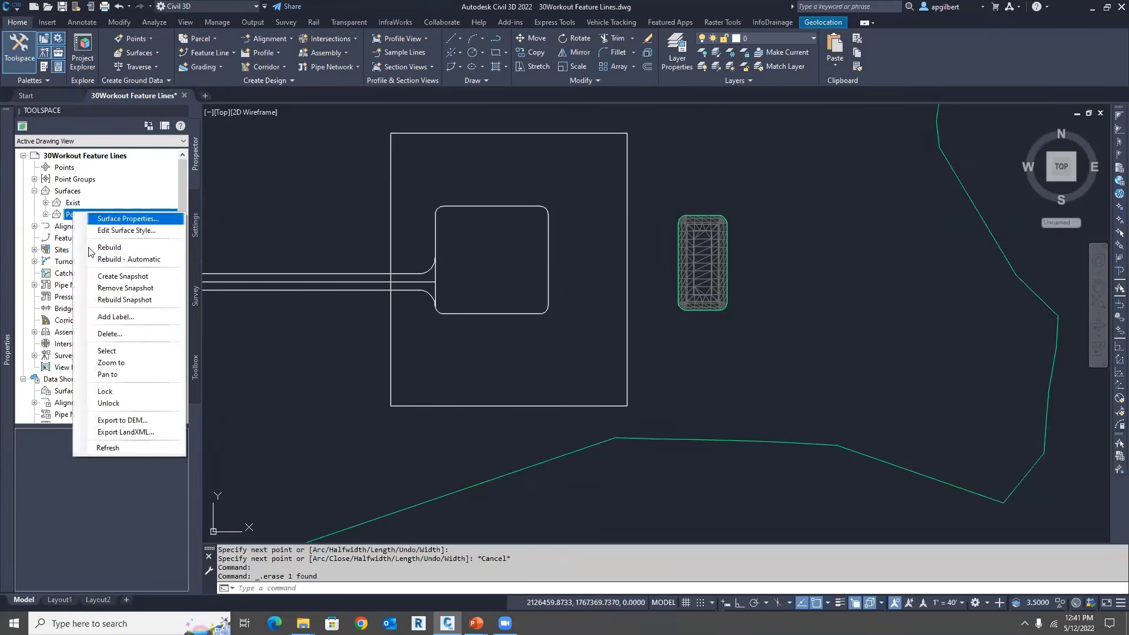
pyautogui.click(122, 340)
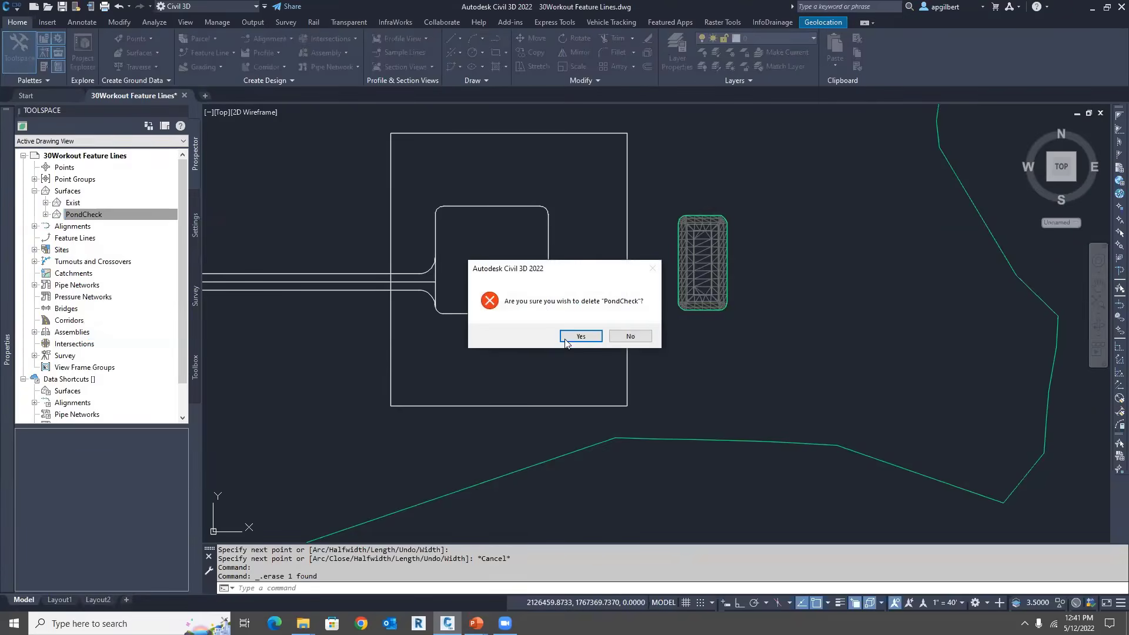
pyautogui.click(580, 337)
pyautogui.press('Escape')
pyautogui.press('Escape')
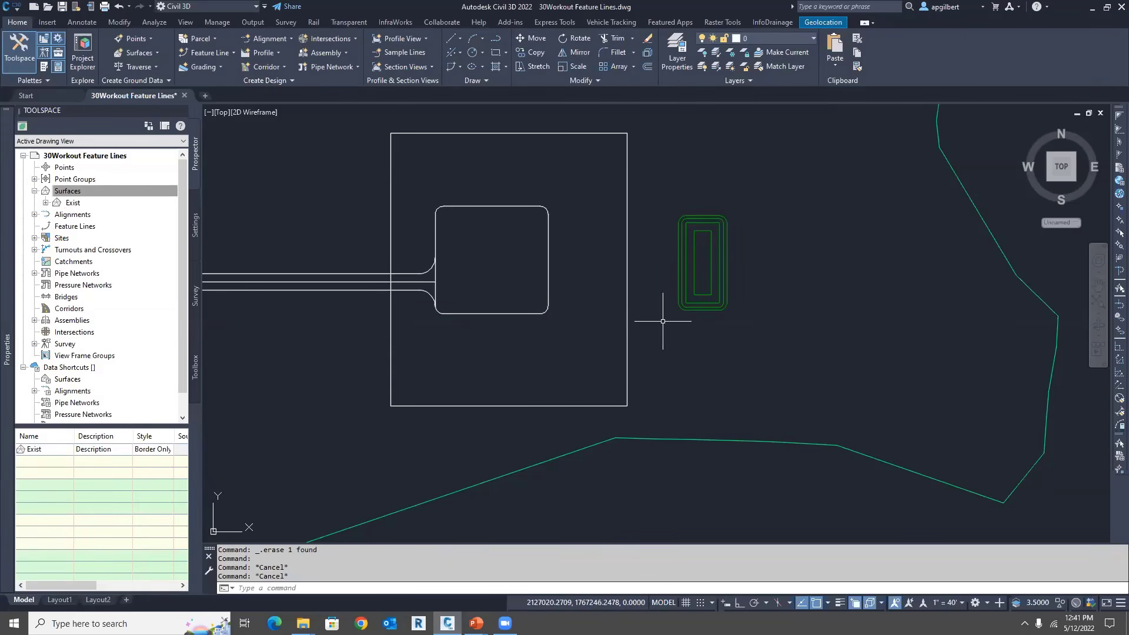
# Step: Start a new feature line on a newly created site named Ref, using the Basic Feature Line style and the C-TOPO-FEAT layer
pyautogui.moveTo(663, 321)
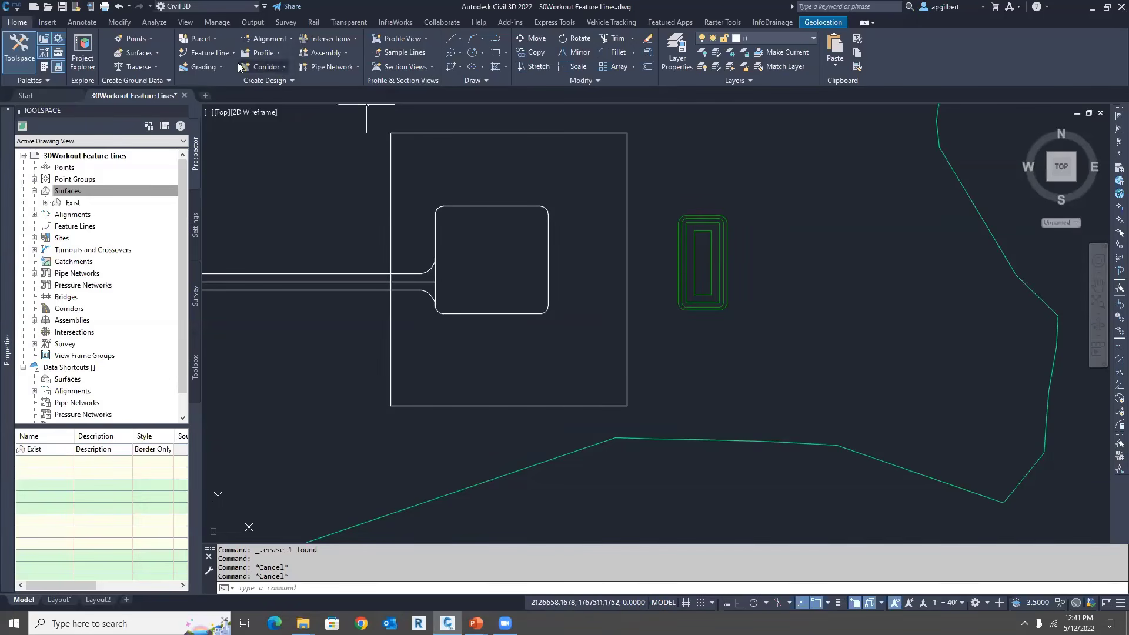
pyautogui.click(226, 52)
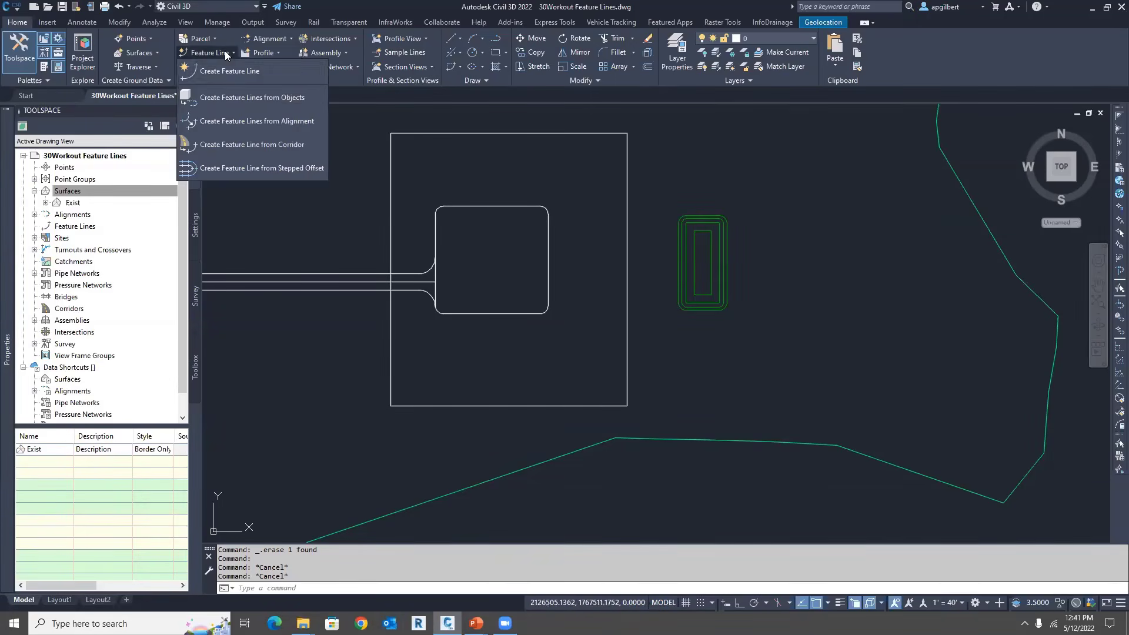
pyautogui.click(227, 71)
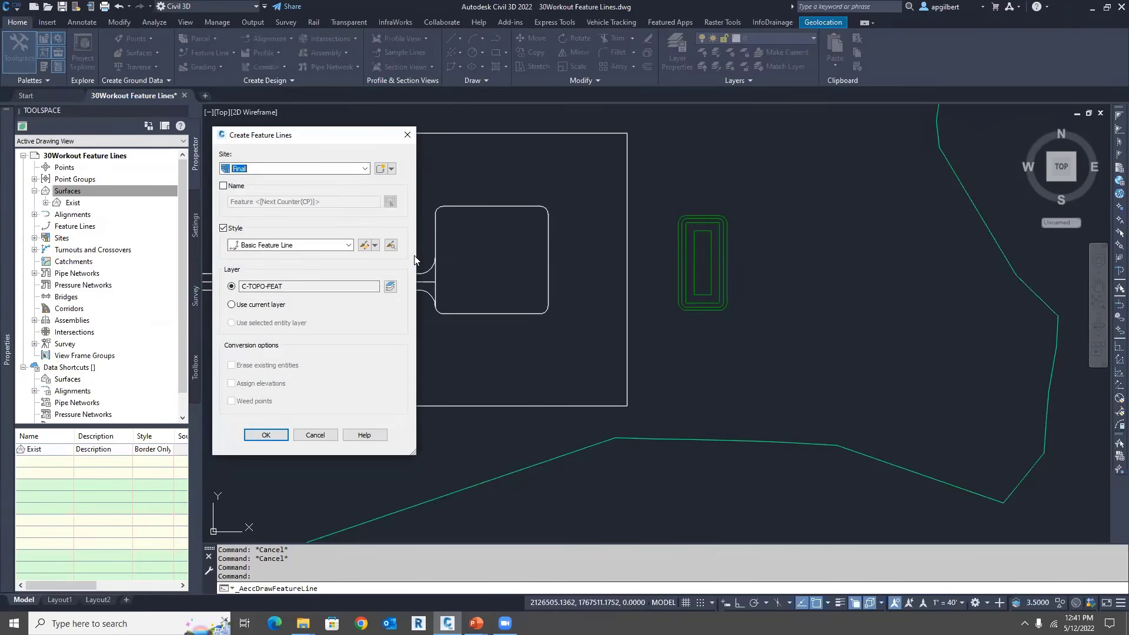
pyautogui.click(365, 169)
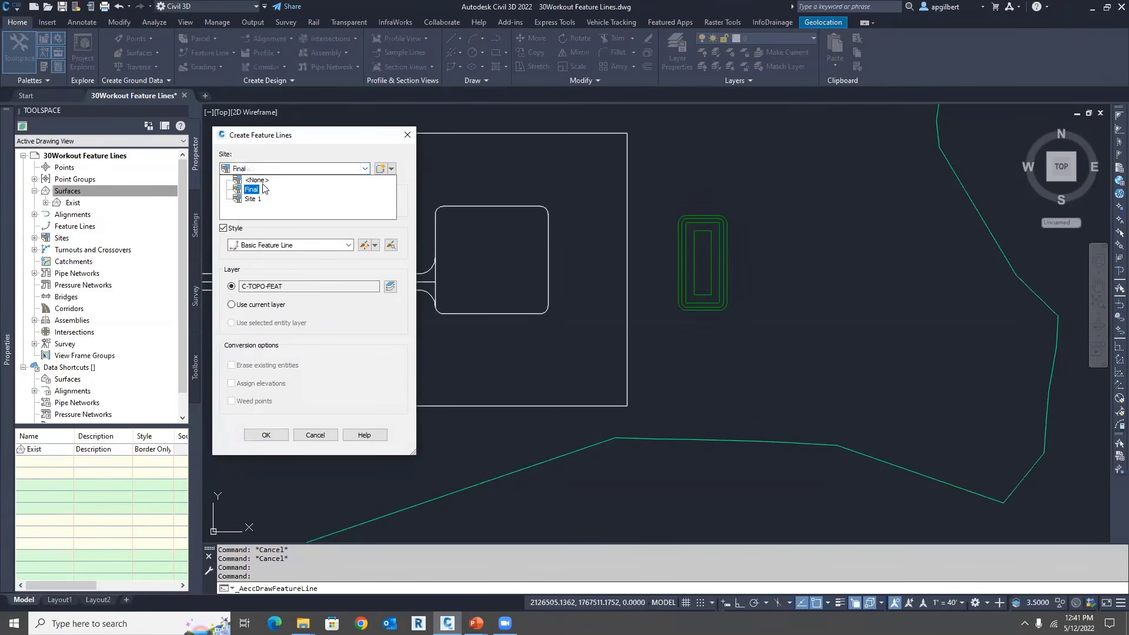
pyautogui.click(252, 189)
pyautogui.click(391, 169)
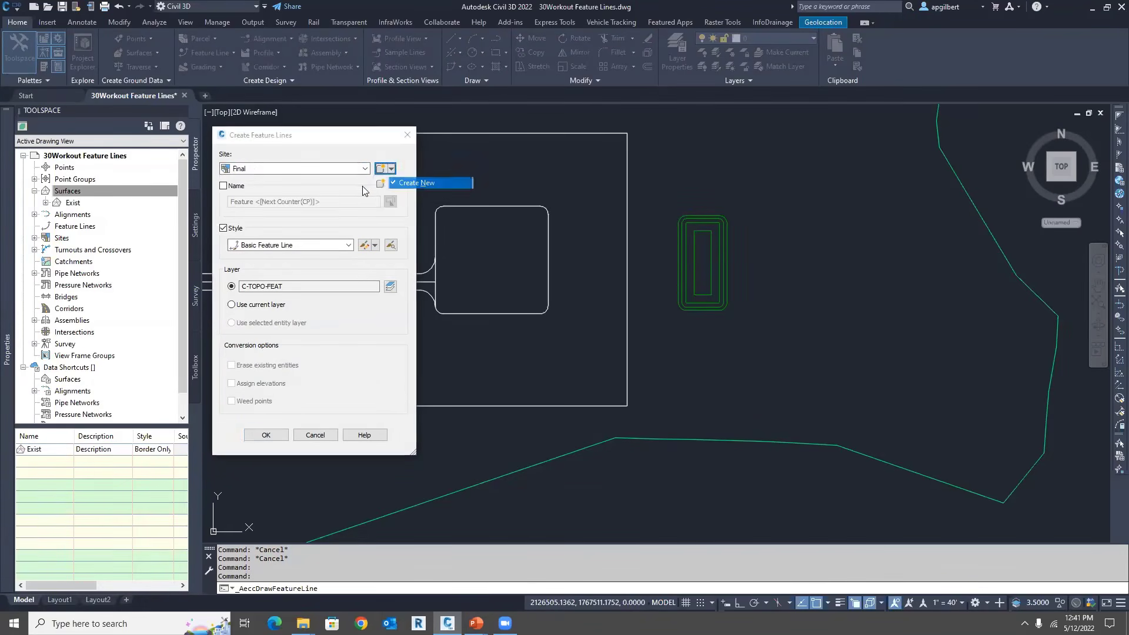
pyautogui.click(415, 183)
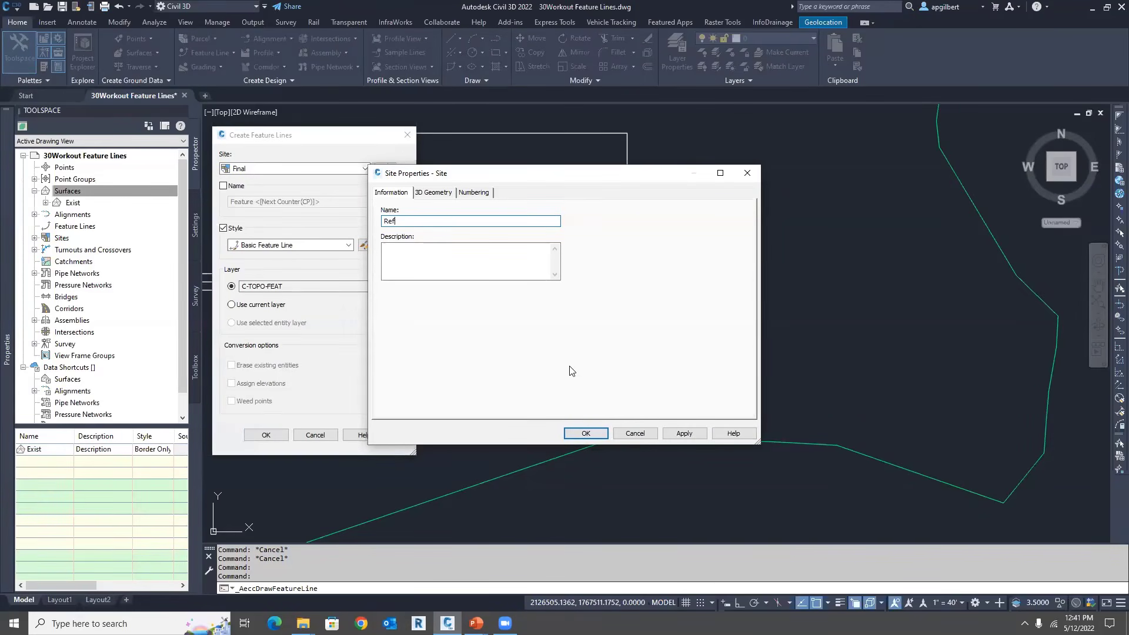
pyautogui.click(585, 435)
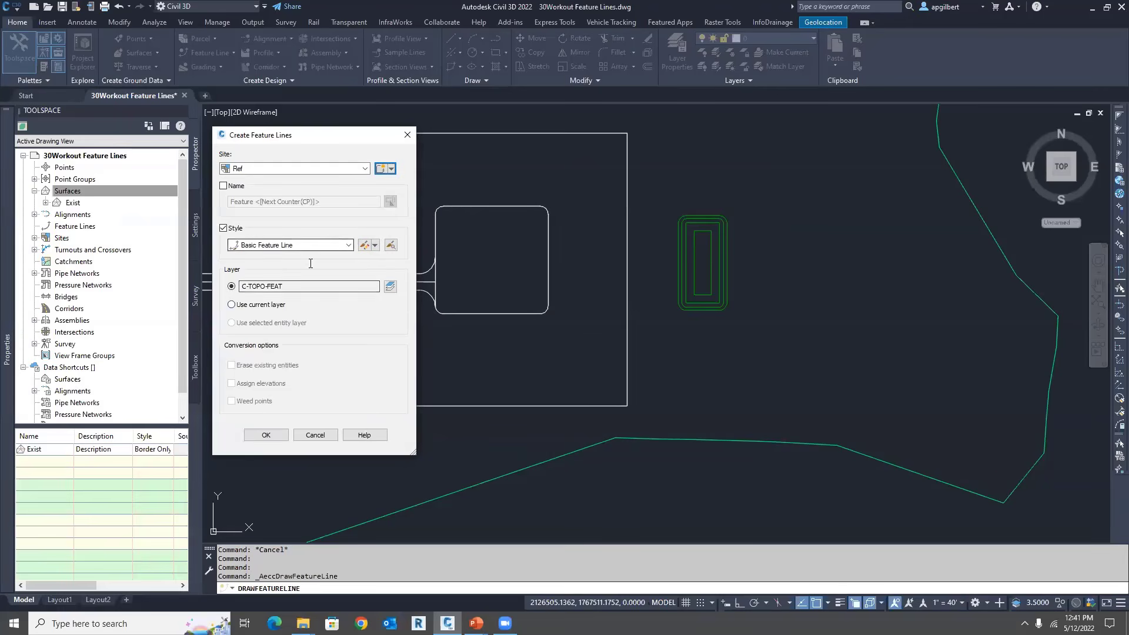
pyautogui.click(284, 435)
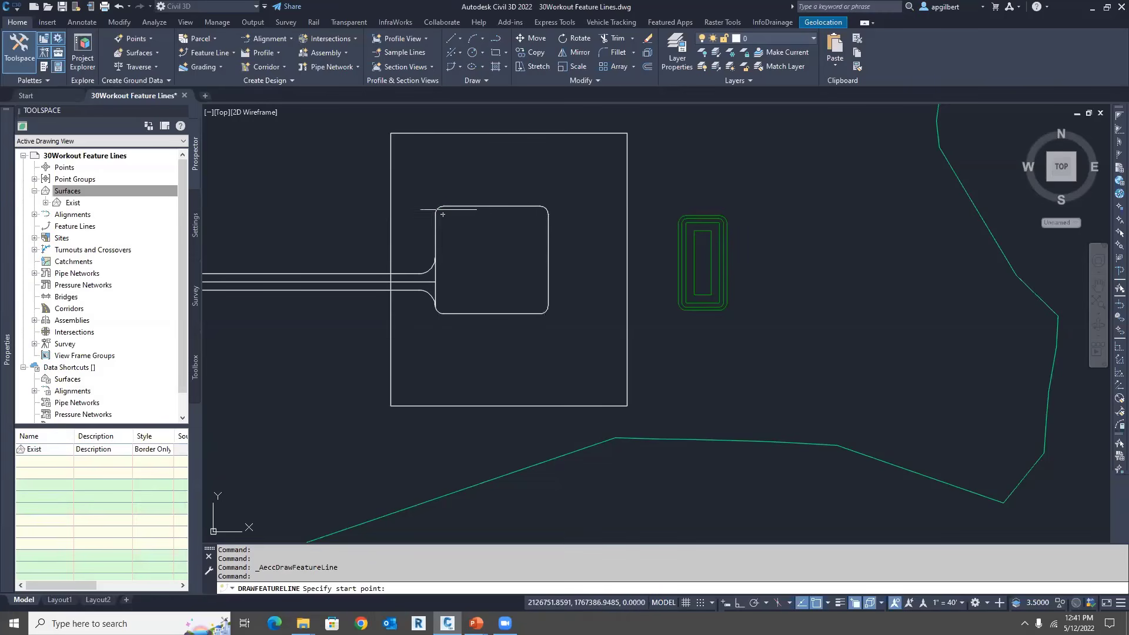
# Step: Draw the feature line along the large rectangle's bottom edge from left to right, taking both end elevations from the Exist surface
pyautogui.click(391, 406)
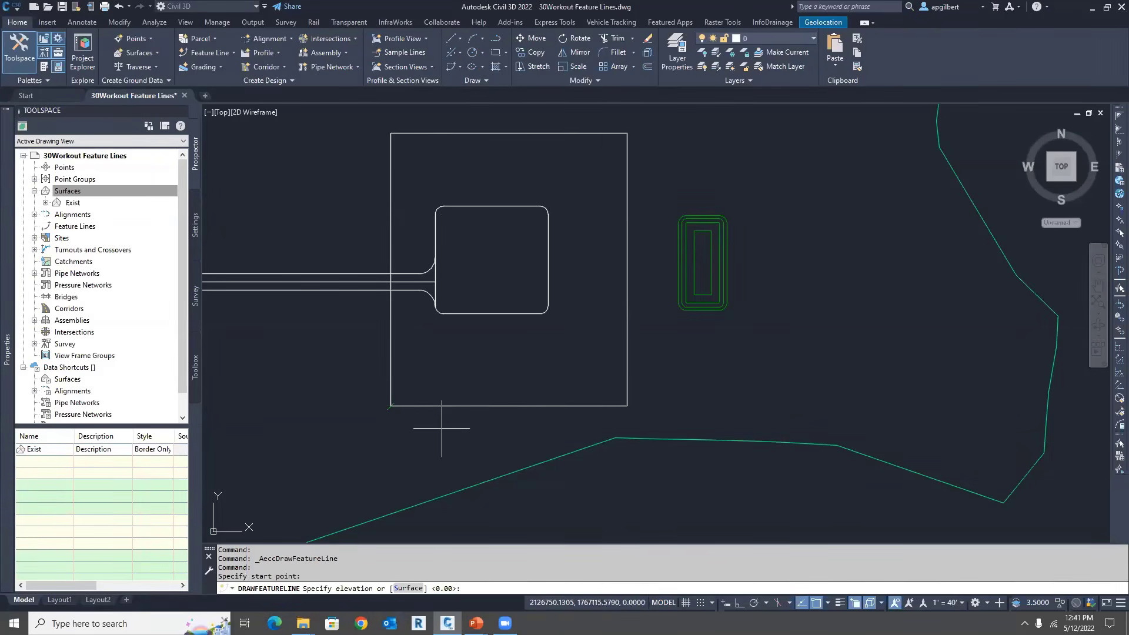
pyautogui.write('S')
pyautogui.press('Return')
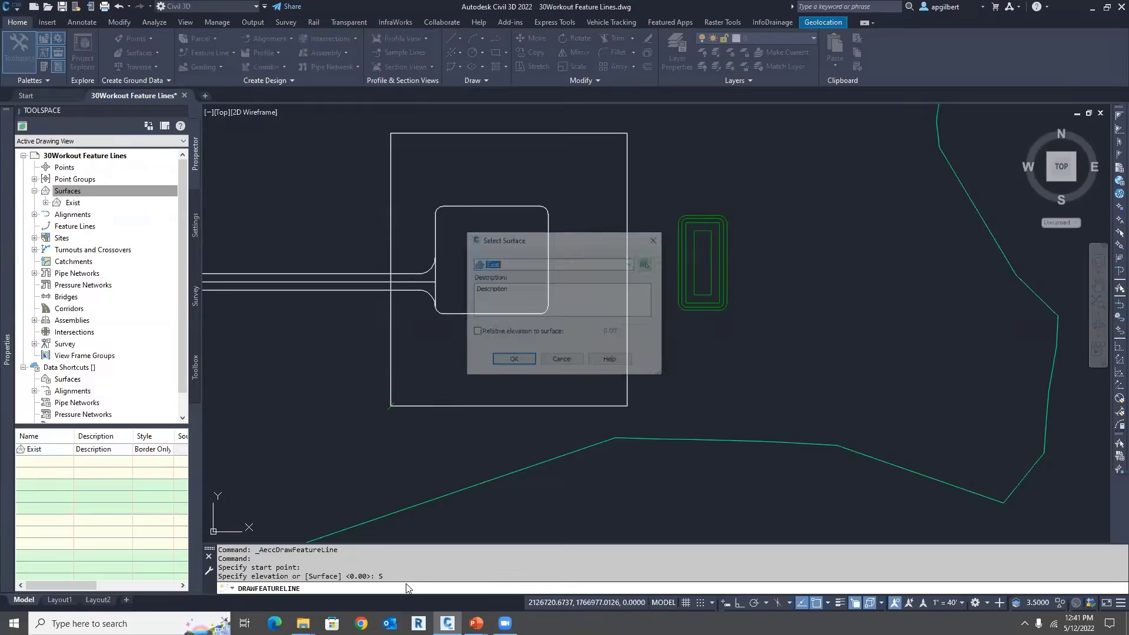
pyautogui.click(513, 360)
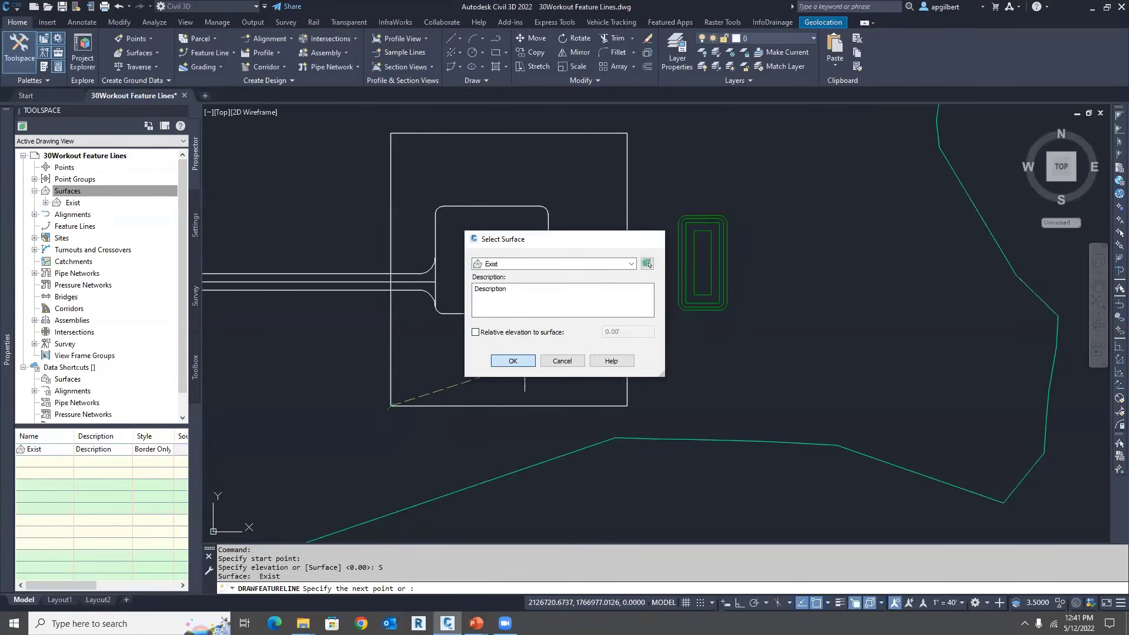
pyautogui.click(617, 405)
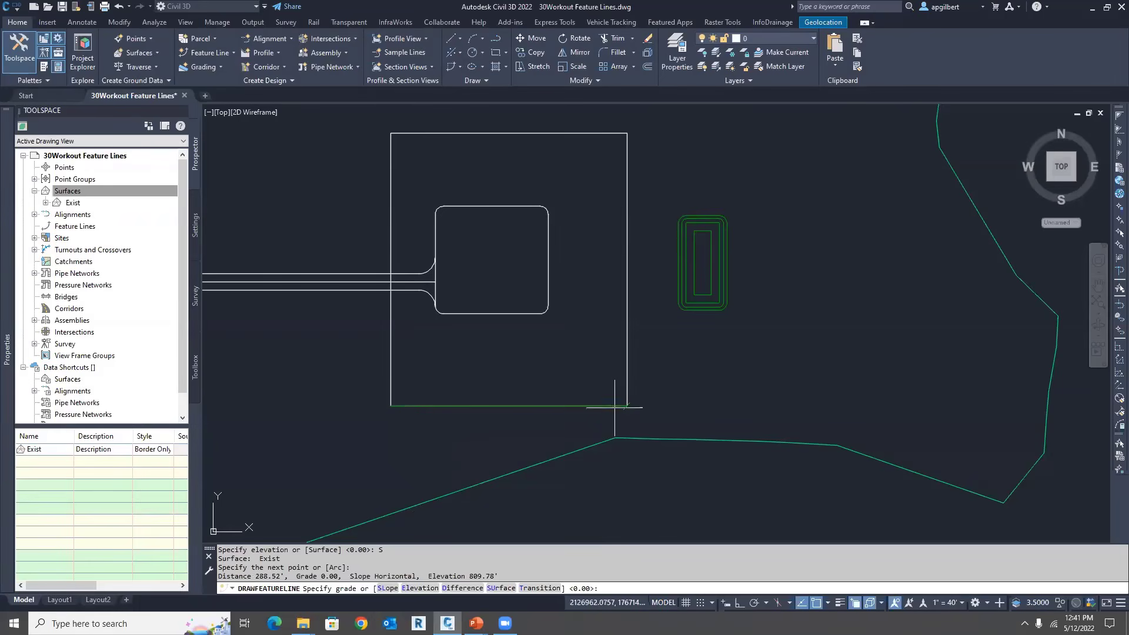
pyautogui.click(499, 588)
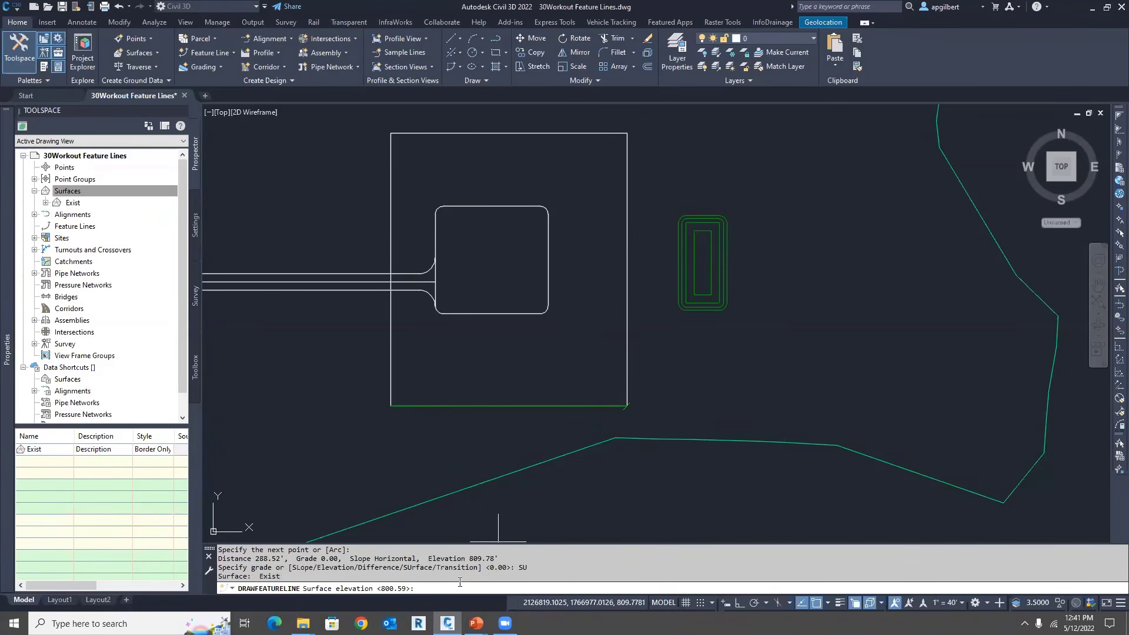
pyautogui.press('Return')
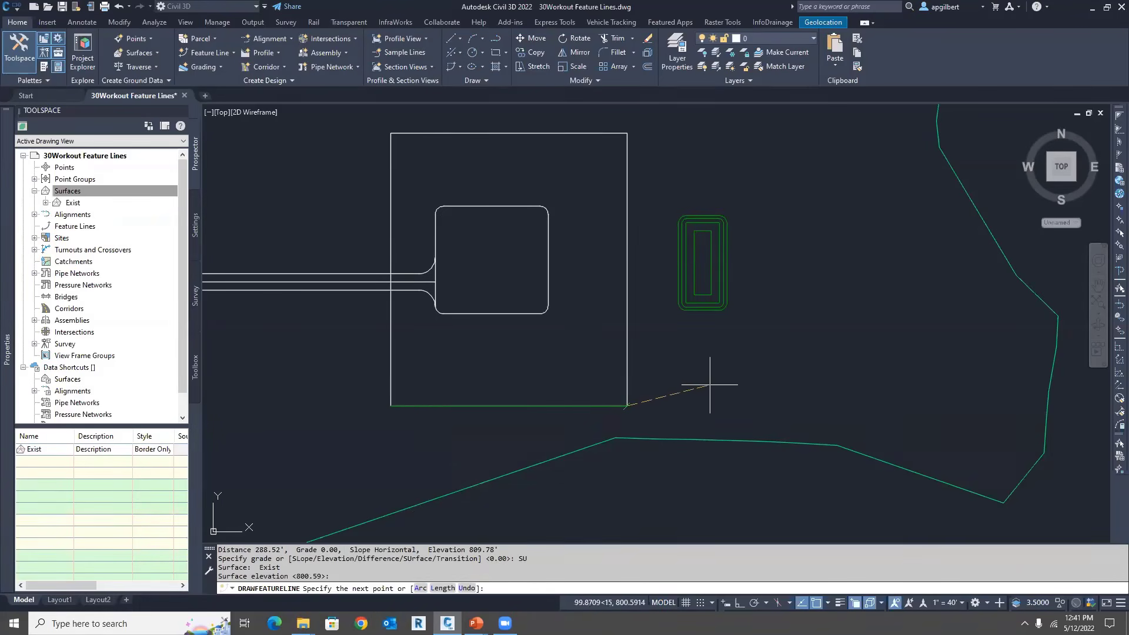
pyautogui.press('Escape')
pyautogui.press('Escape')
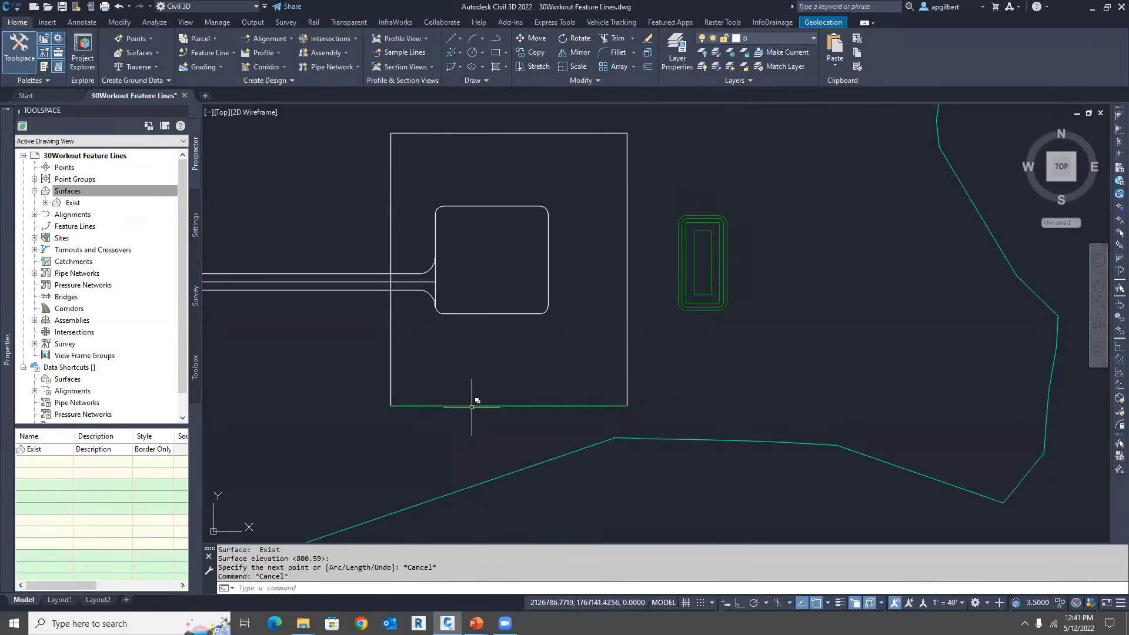
# Step: Review the bottom feature line's end elevations and grades in the Elevation Editor
pyautogui.click(472, 406)
pyautogui.click(527, 452)
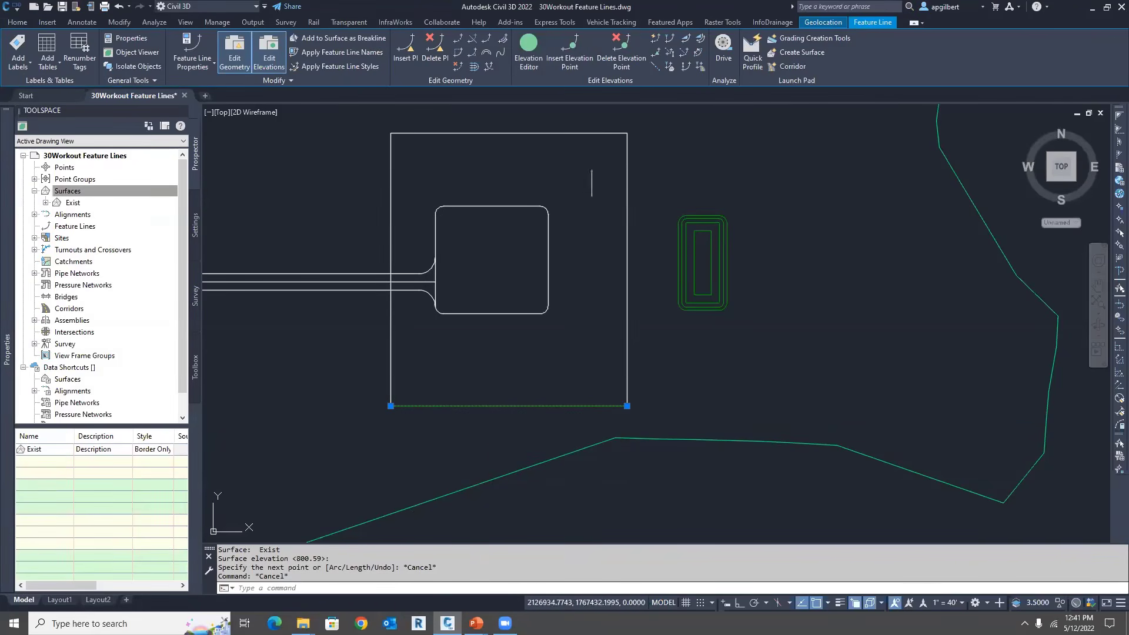
pyautogui.click(529, 50)
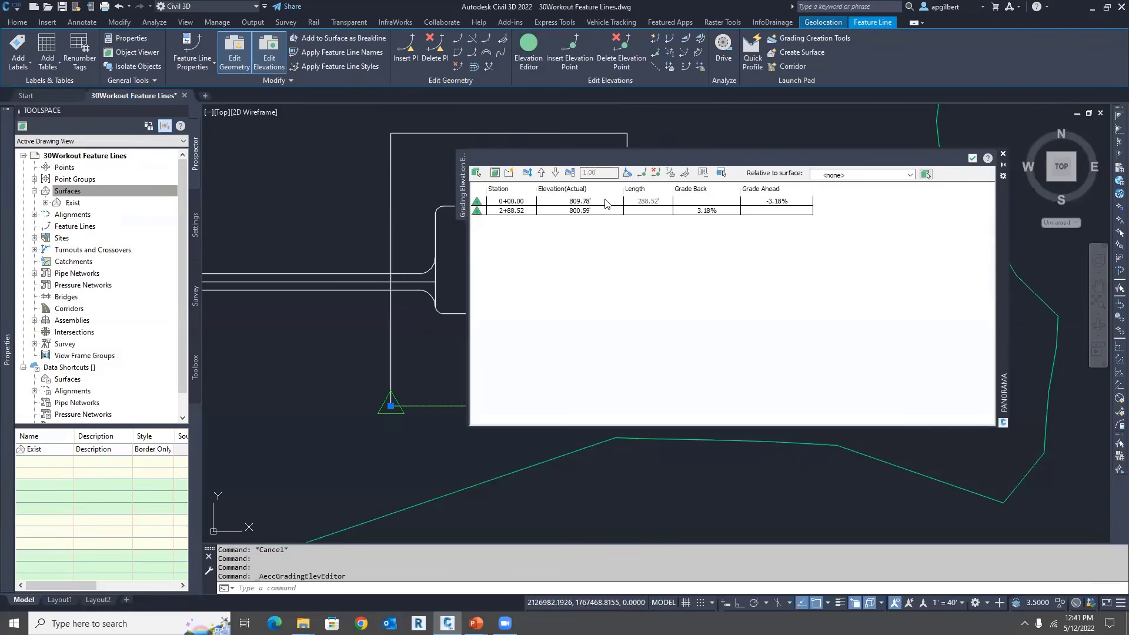
pyautogui.click(578, 202)
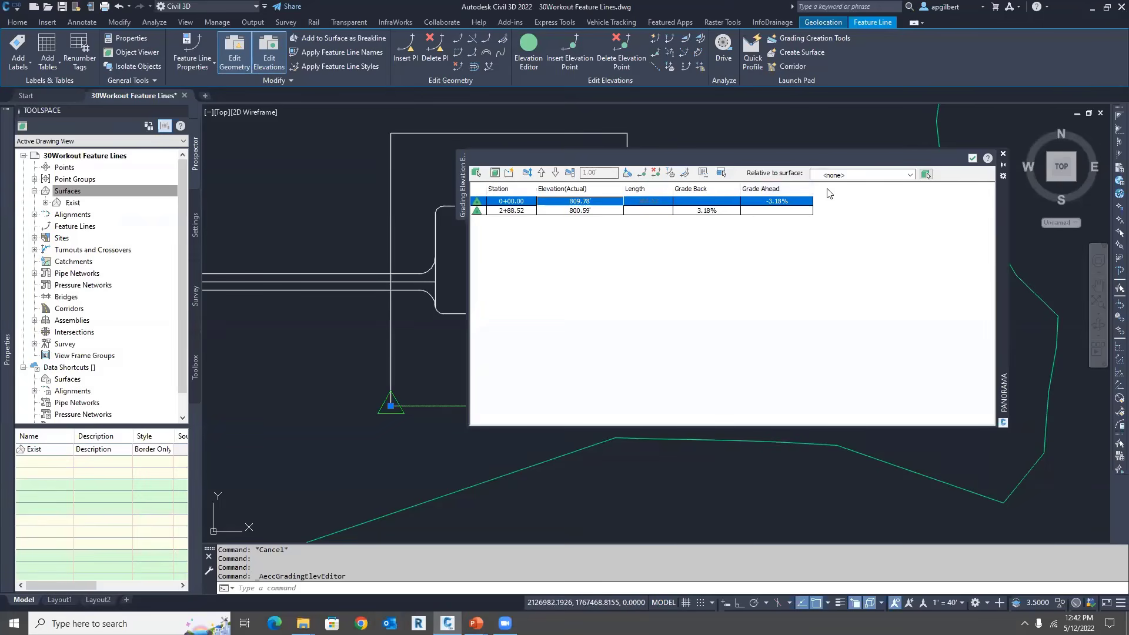
pyautogui.click(971, 159)
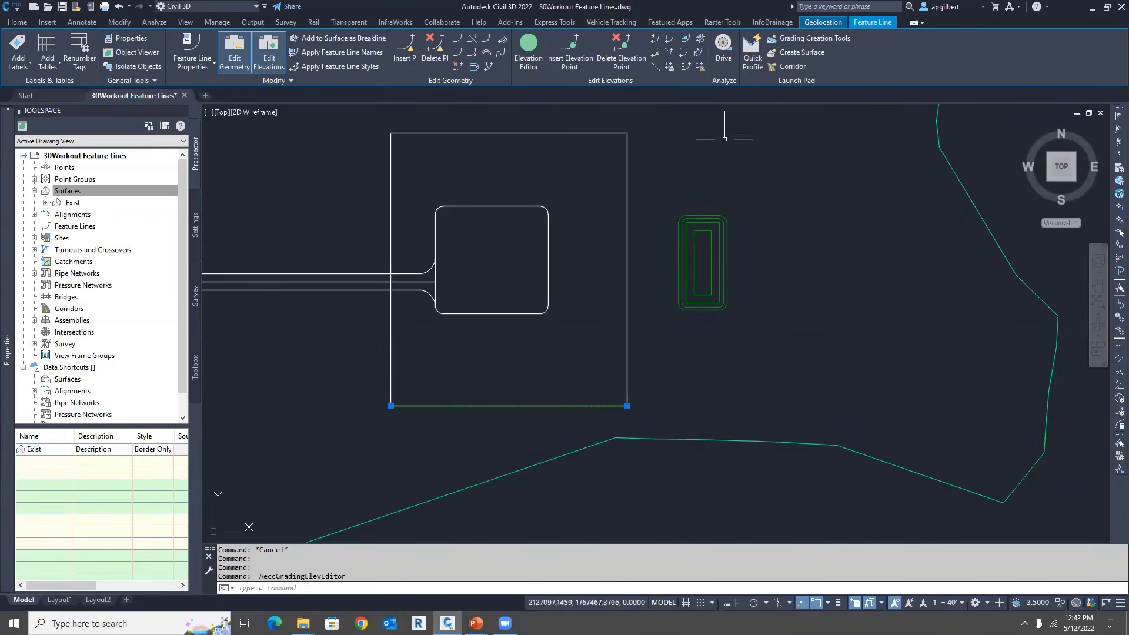
# Step: Use Quick Elevation Edit to set the bottom feature line's left end to elevation 812 and its grade to -2%
pyautogui.click(655, 53)
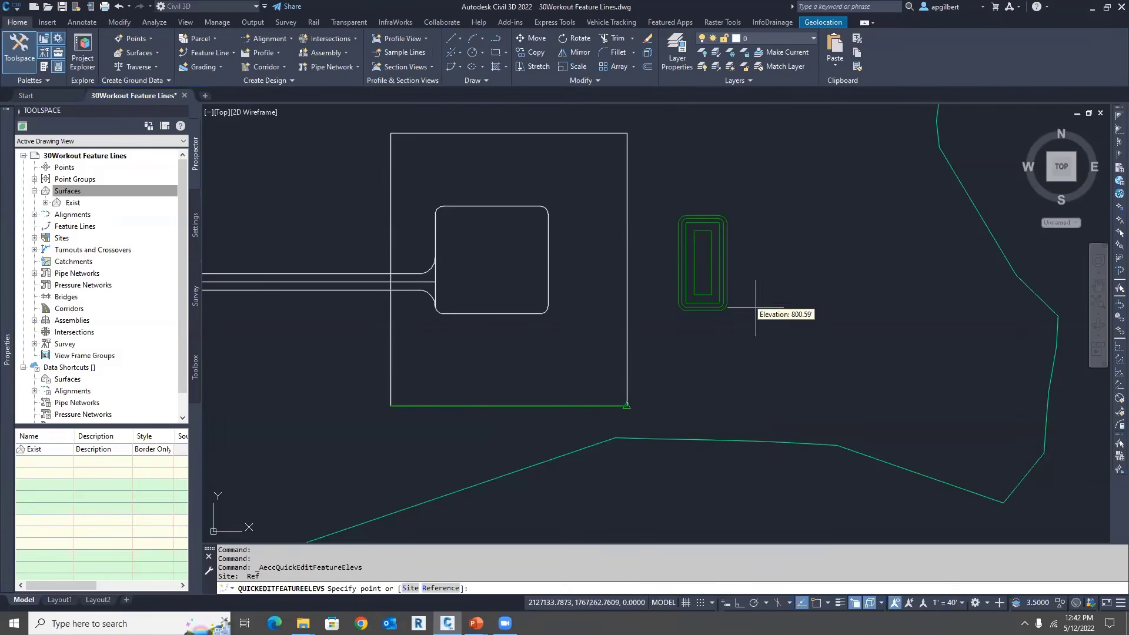
pyautogui.click(391, 406)
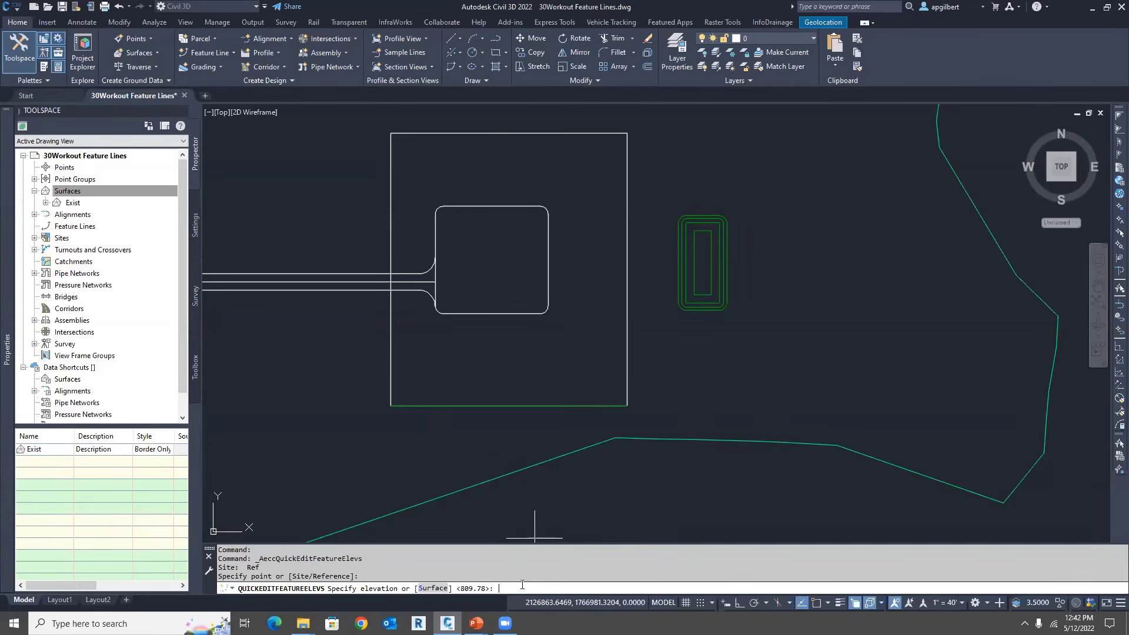
pyautogui.press('Return')
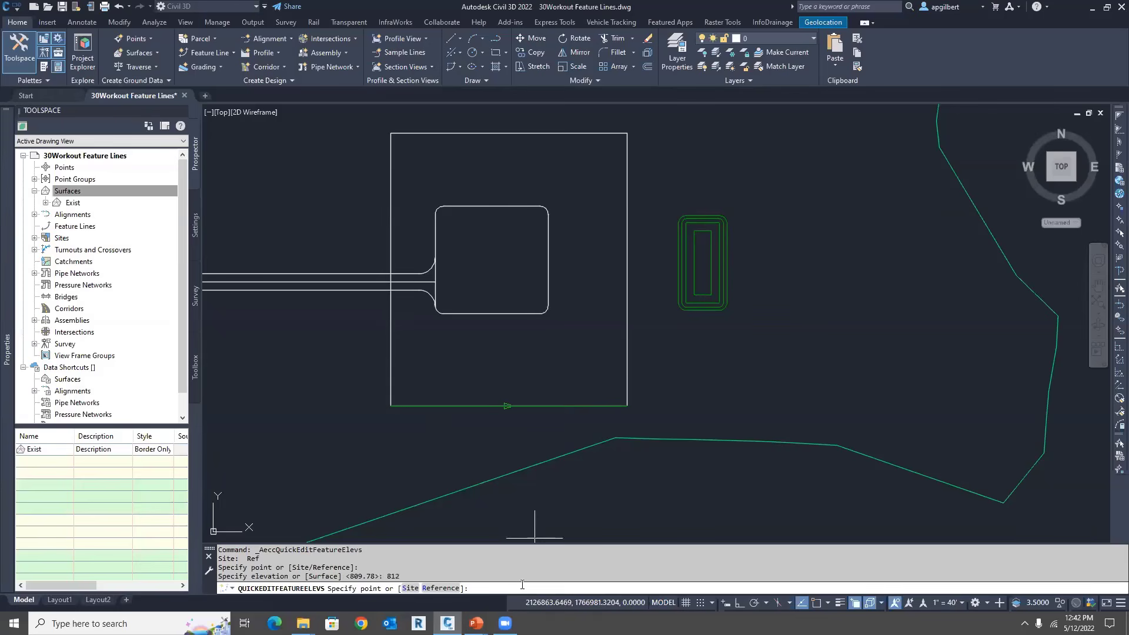
pyautogui.click(562, 412)
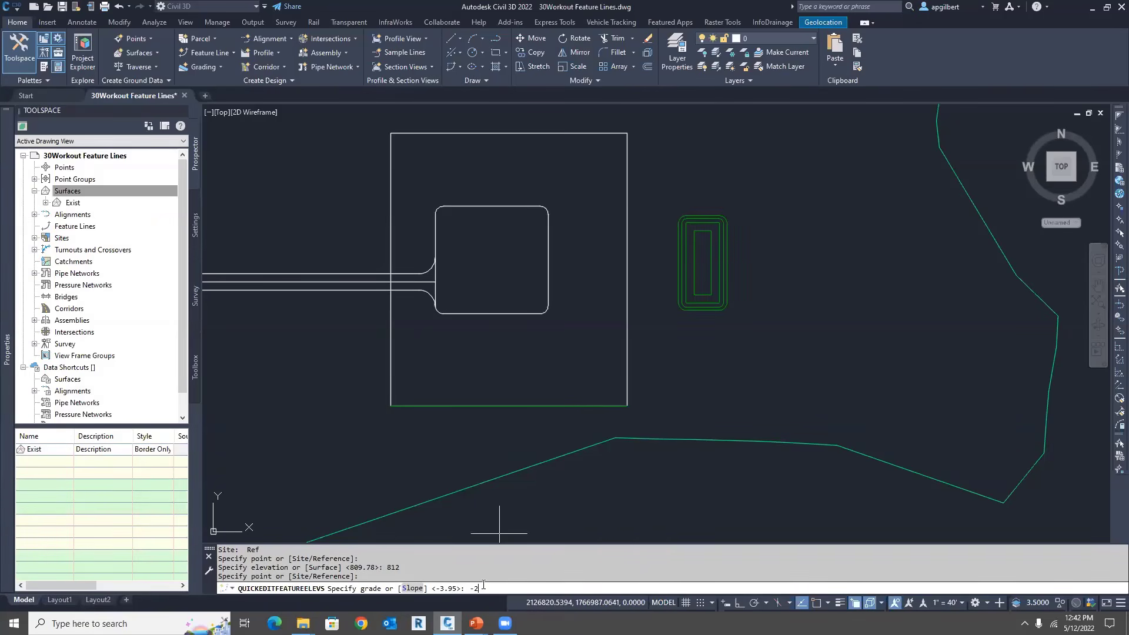
pyautogui.write('-2')
pyautogui.press('Return')
pyautogui.press('Escape')
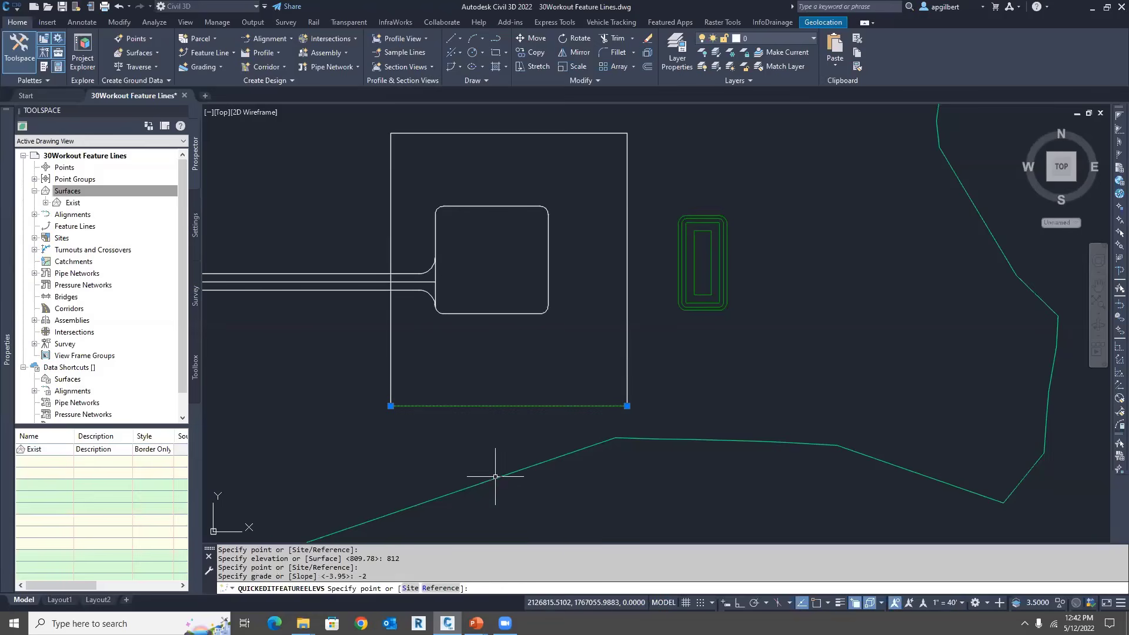
# Step: Check the edited elevations and grade of the bottom feature line in the Elevation Editor
pyautogui.click(526, 53)
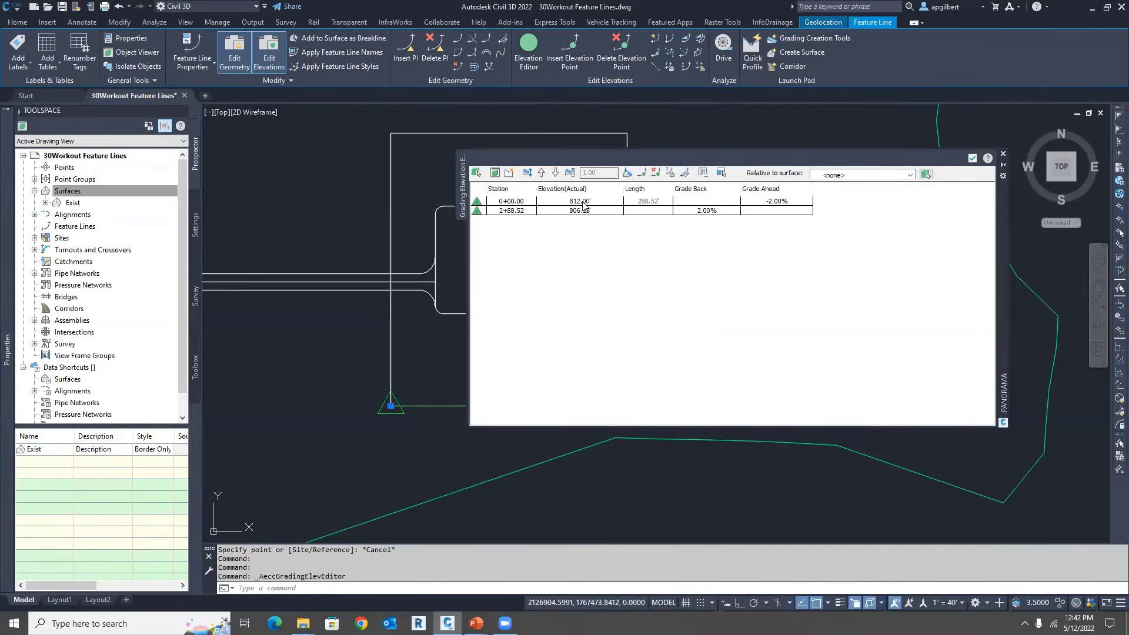
pyautogui.click(583, 202)
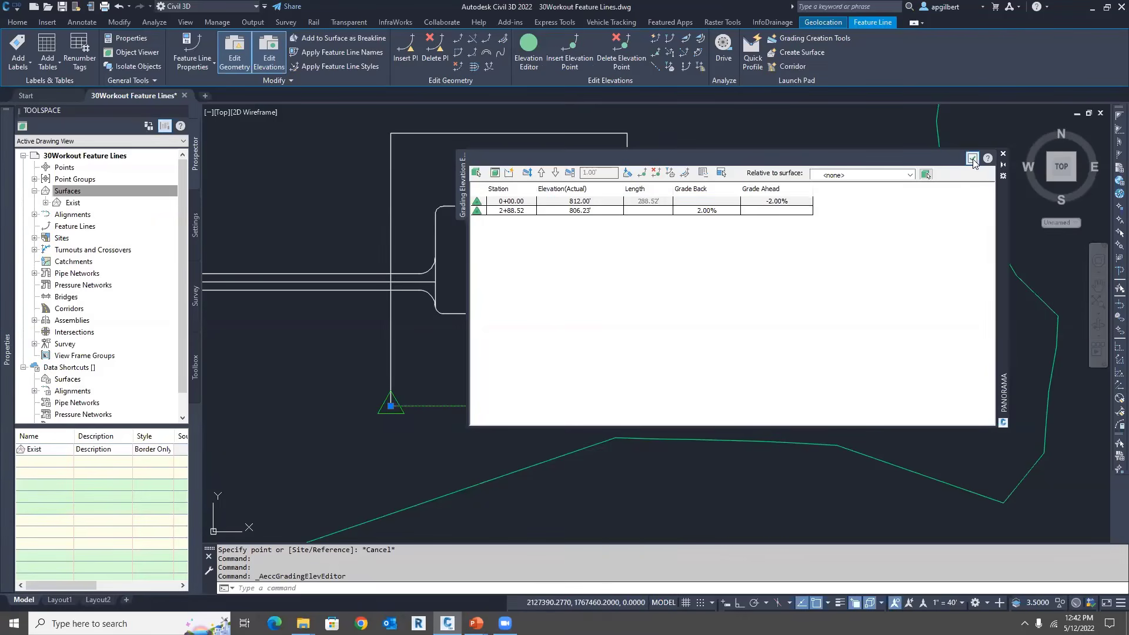
pyautogui.click(973, 159)
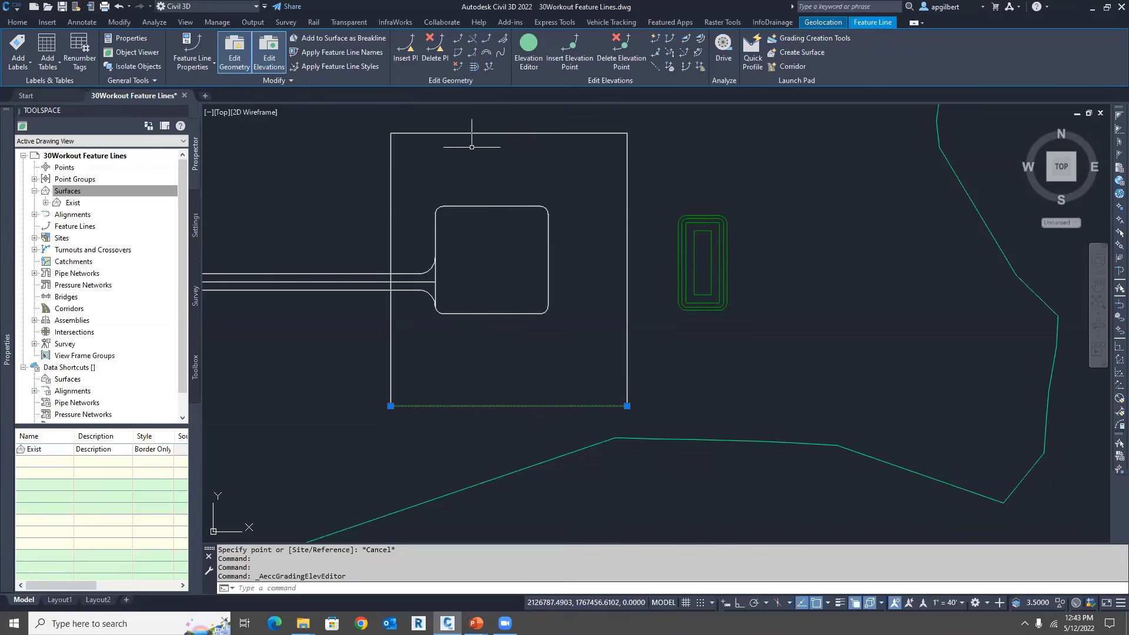
pyautogui.press('Escape')
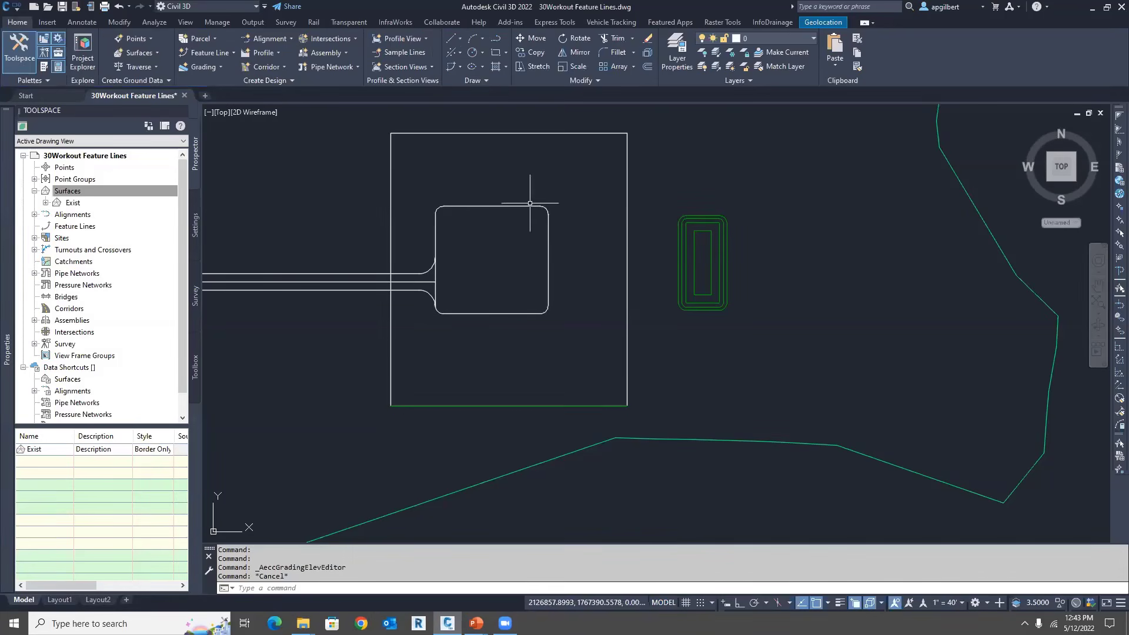
# Step: Offset the bottom feature line through the large rectangle's upper-left corner at a grade of -2%
pyautogui.click(504, 406)
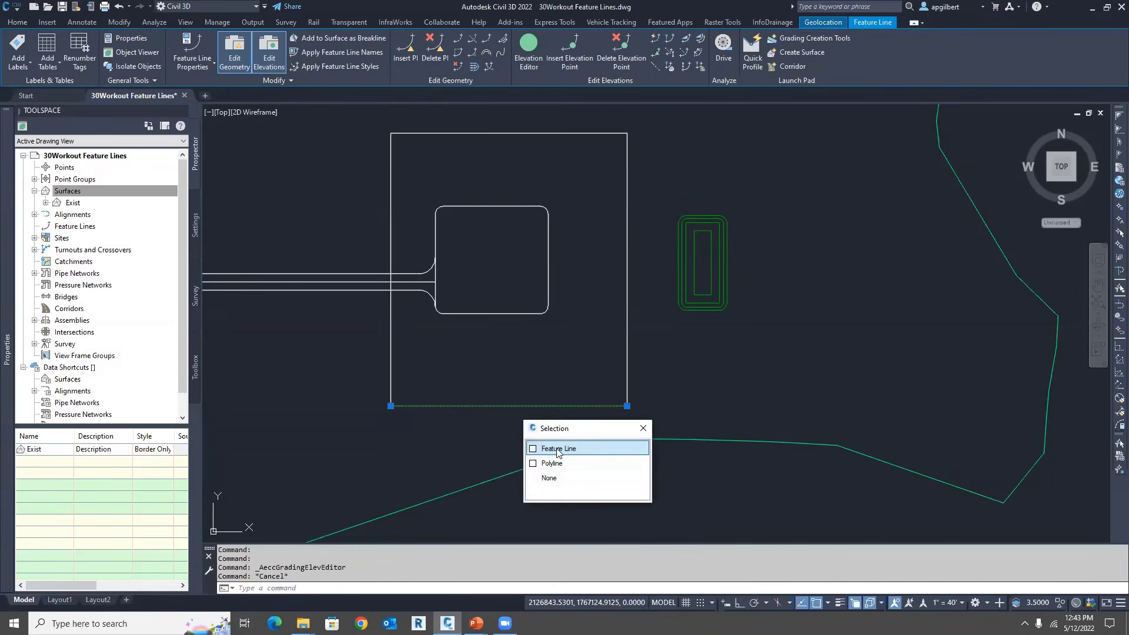
pyautogui.click(476, 68)
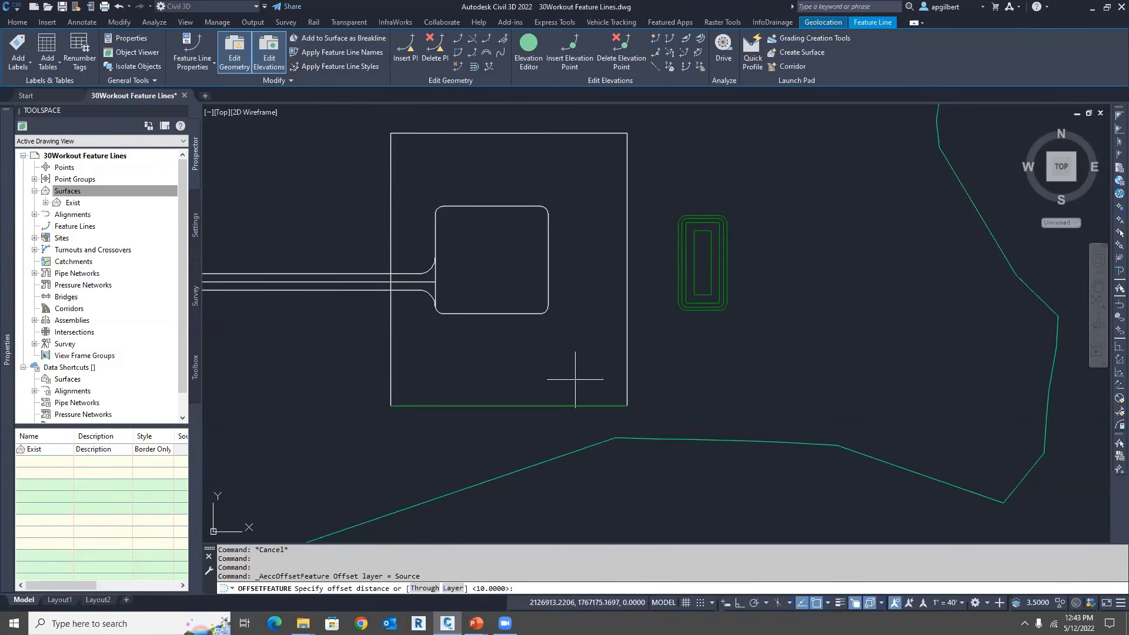
pyautogui.click(425, 589)
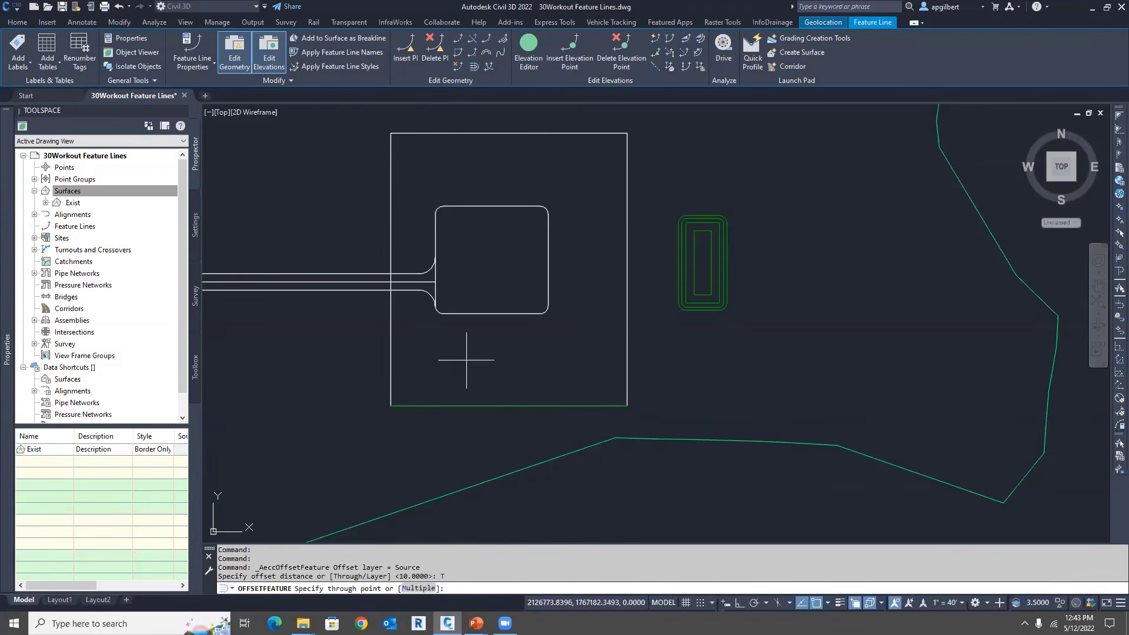
pyautogui.click(394, 135)
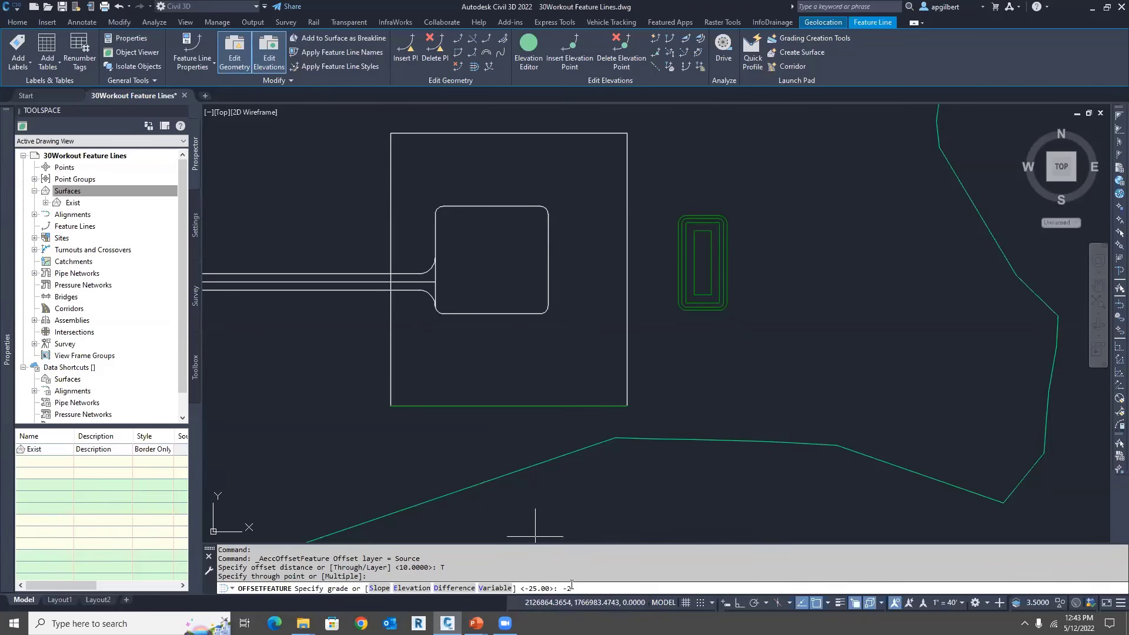
pyautogui.write('-2')
pyautogui.press('Return')
pyautogui.press('Escape')
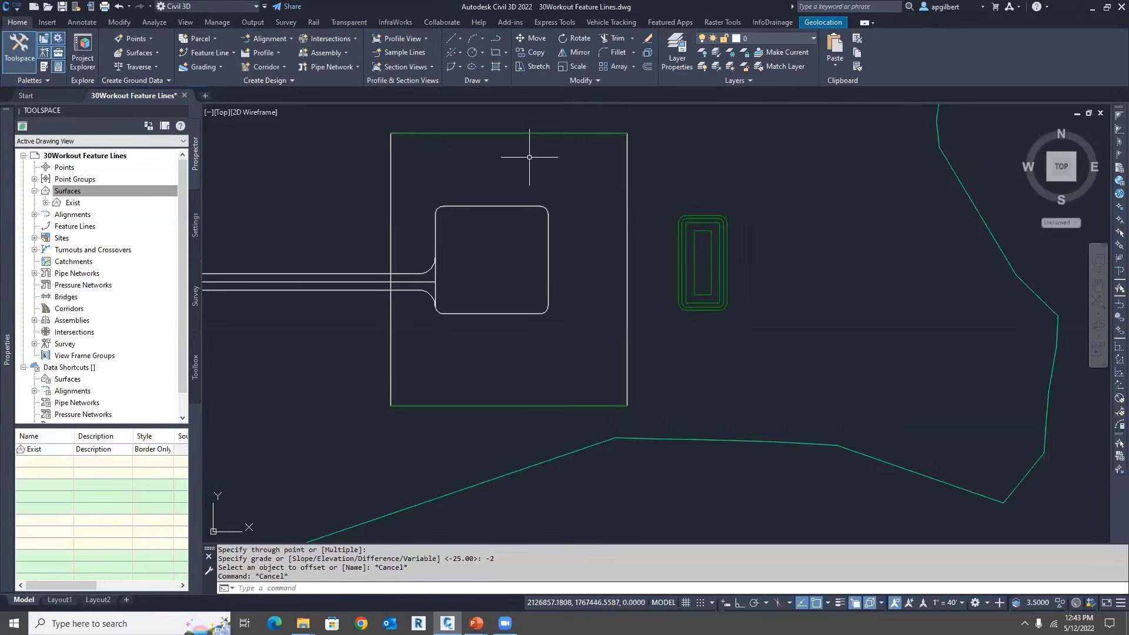
# Step: Review the elevations and grades of the offset feature line along the rectangle's top edge in the Elevation Editor
pyautogui.click(528, 133)
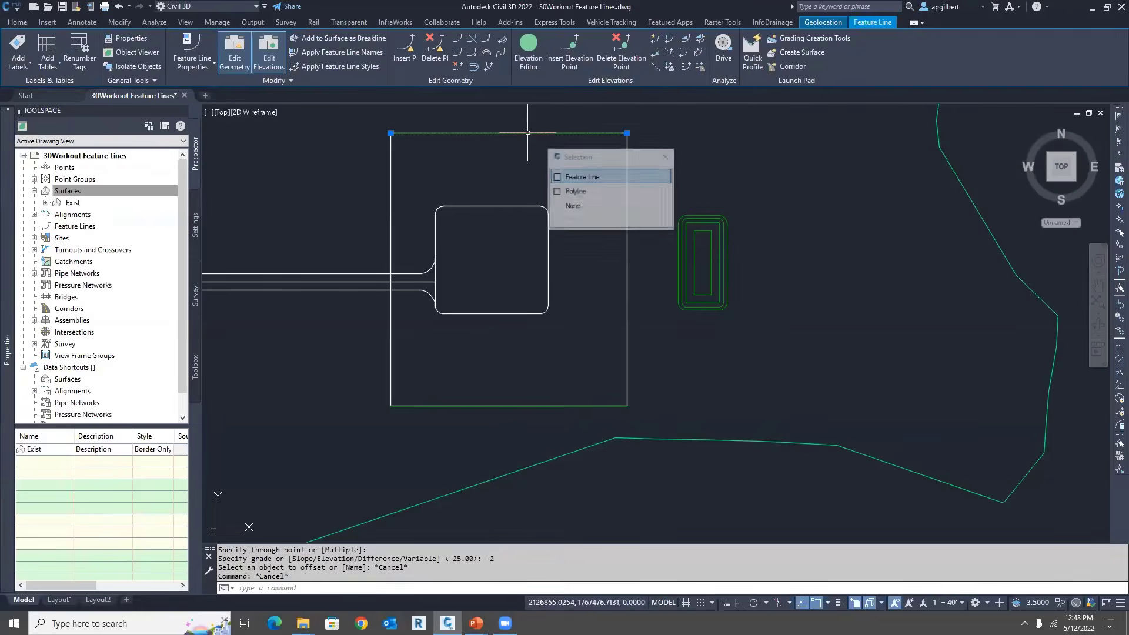
pyautogui.click(583, 176)
pyautogui.click(521, 52)
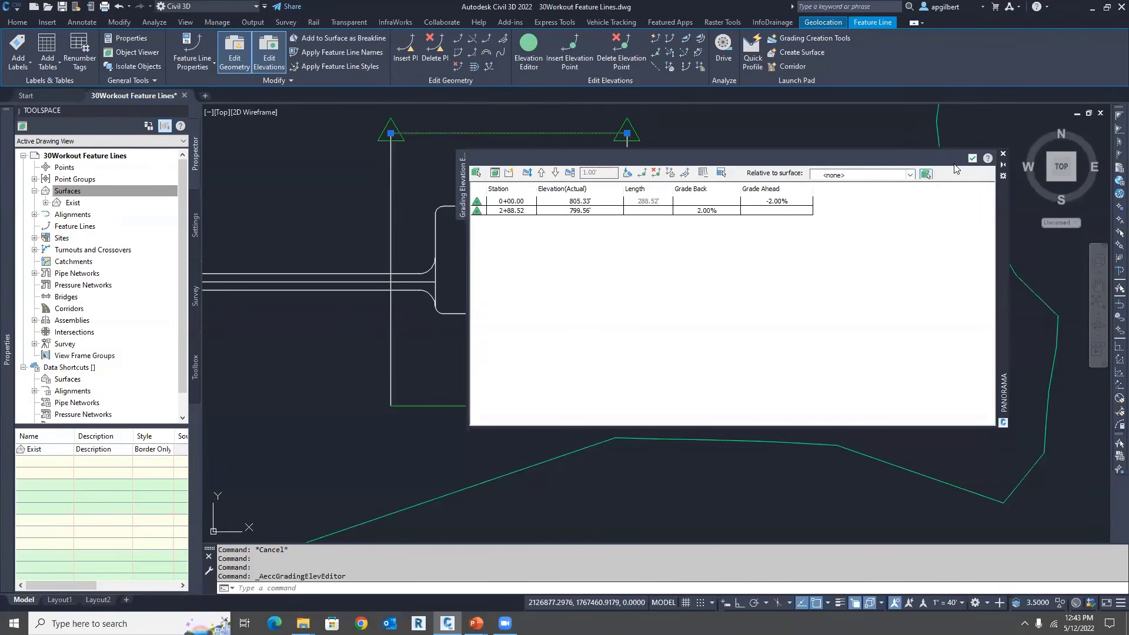
pyautogui.click(973, 158)
pyautogui.press('Escape')
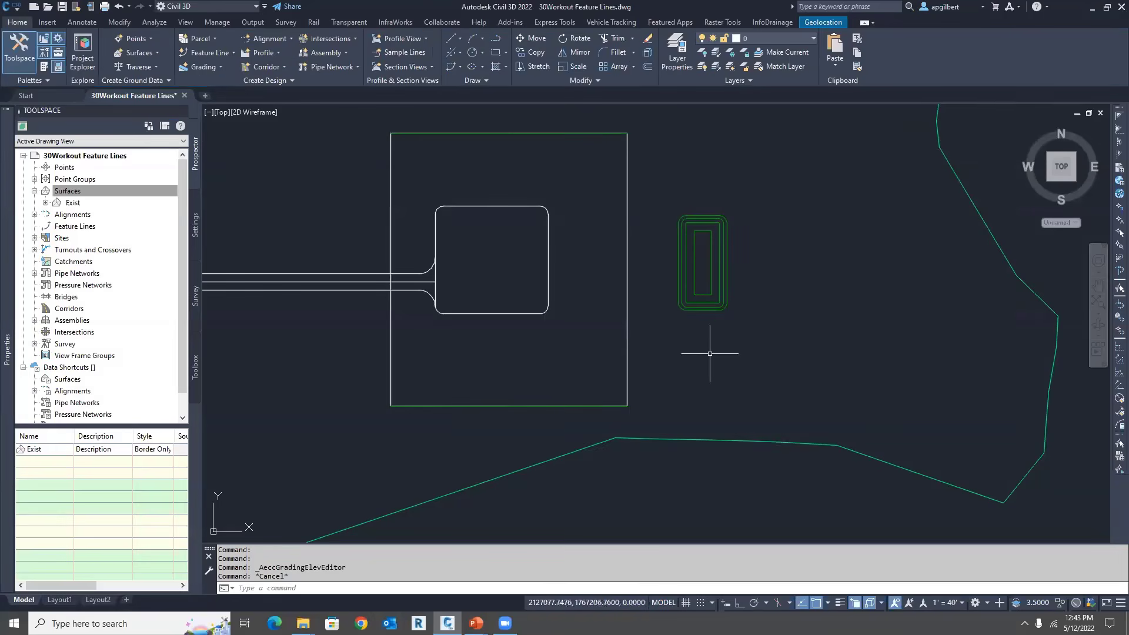
# Step: Erase the large rectangular polyline around the building pad, keeping the two feature lines
pyautogui.click(628, 315)
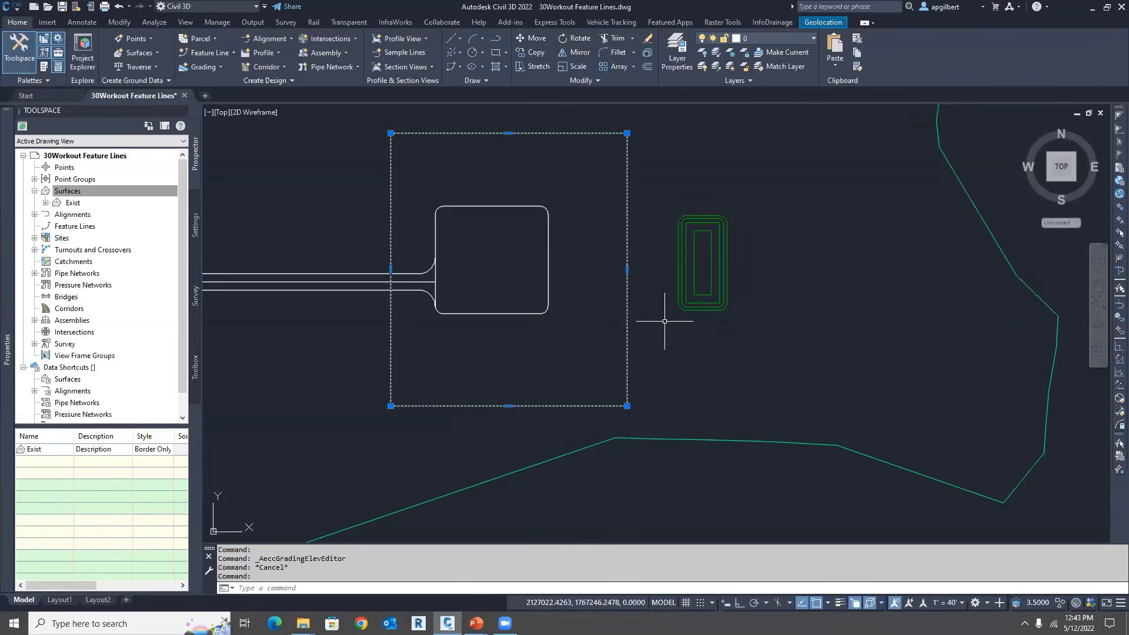
pyautogui.press('Delete')
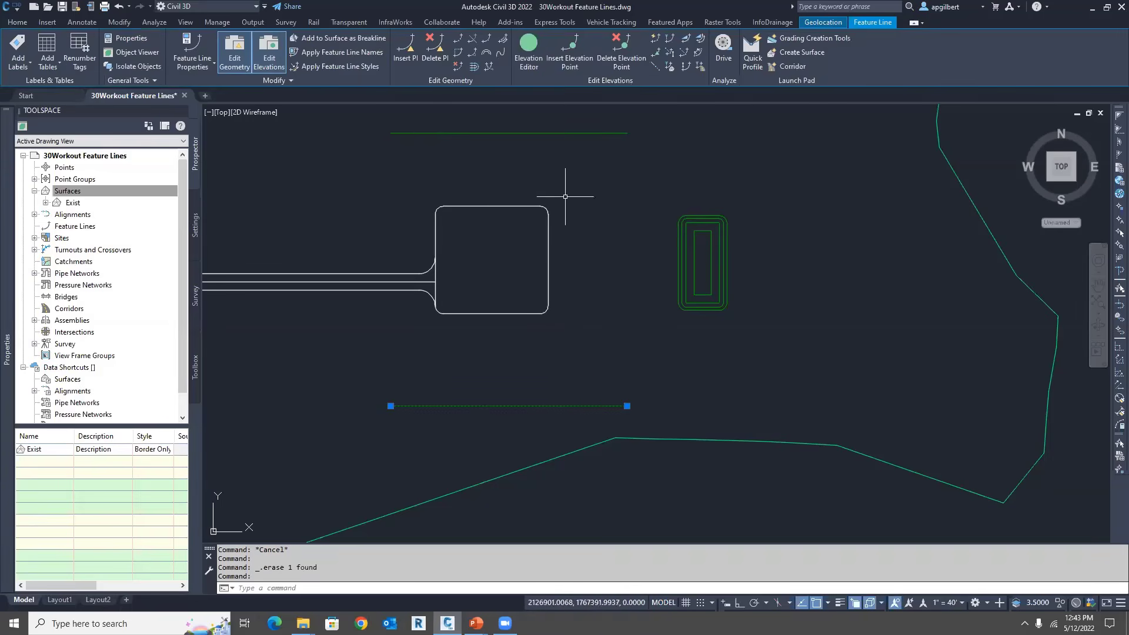
# Step: Start adding the two horizontal feature lines as breaklines to a new TIN surface named Reference
pyautogui.click(559, 134)
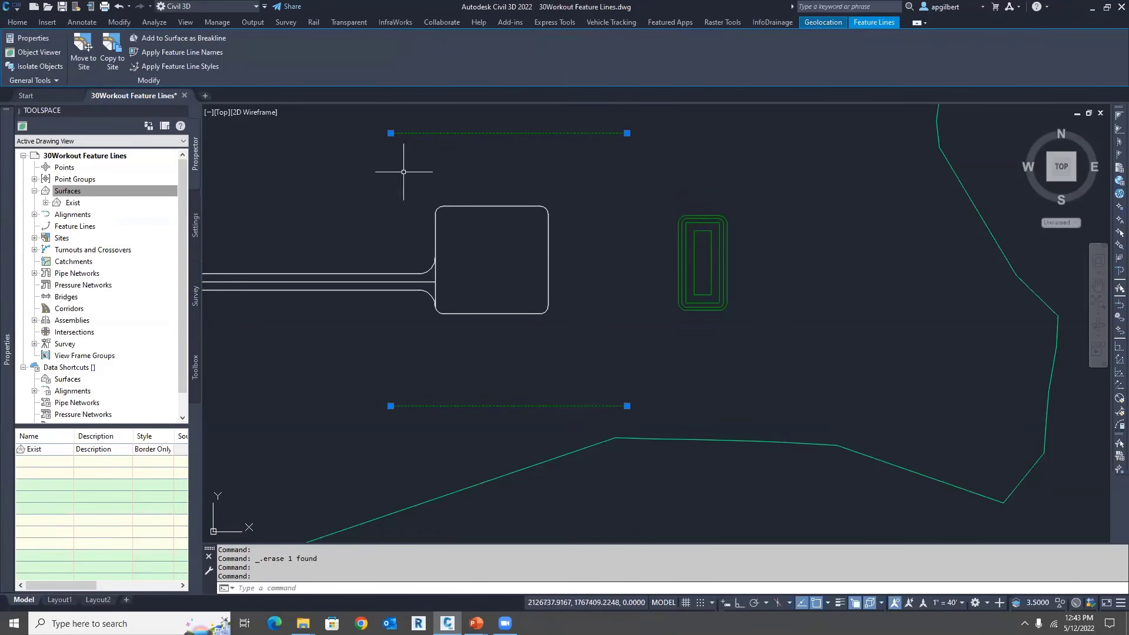
pyautogui.click(181, 38)
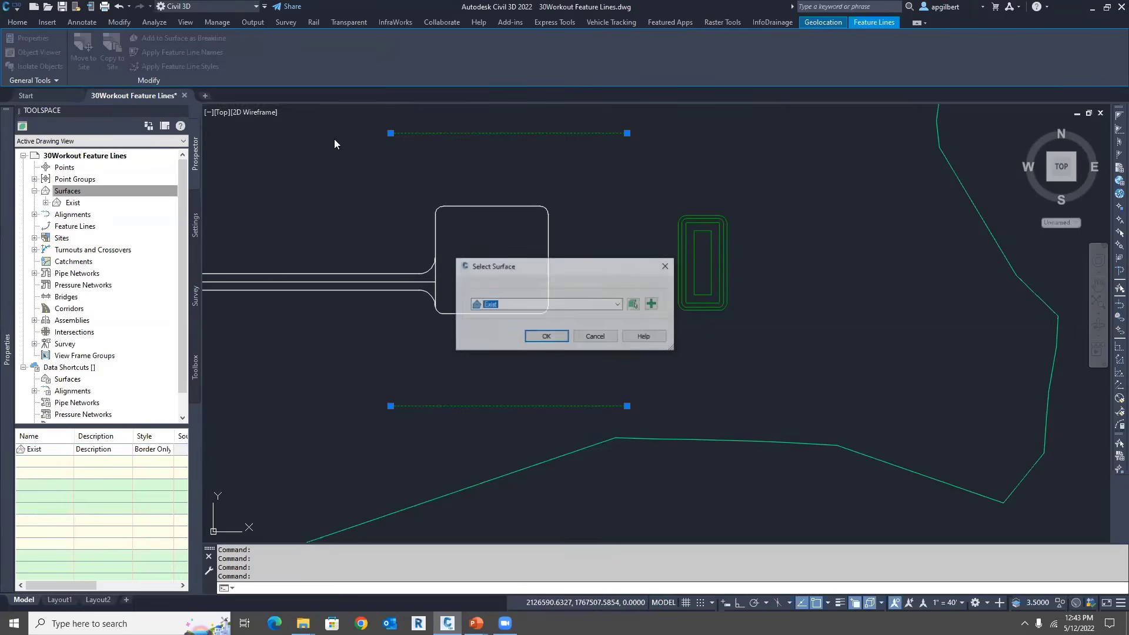
pyautogui.click(617, 305)
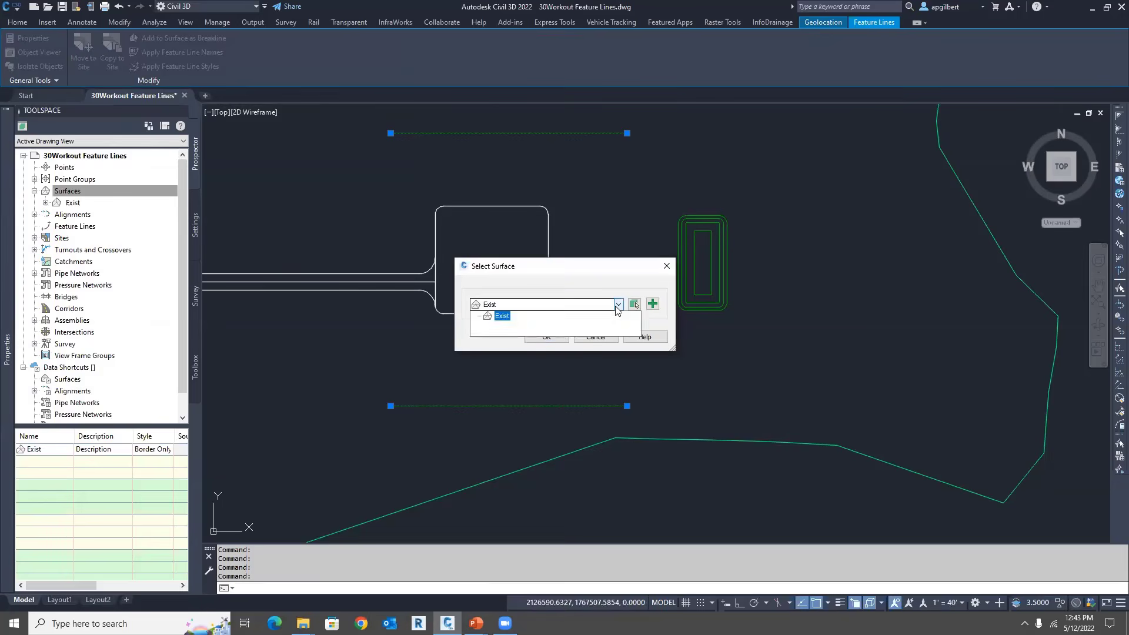
pyautogui.click(617, 305)
pyautogui.click(649, 305)
pyautogui.click(631, 273)
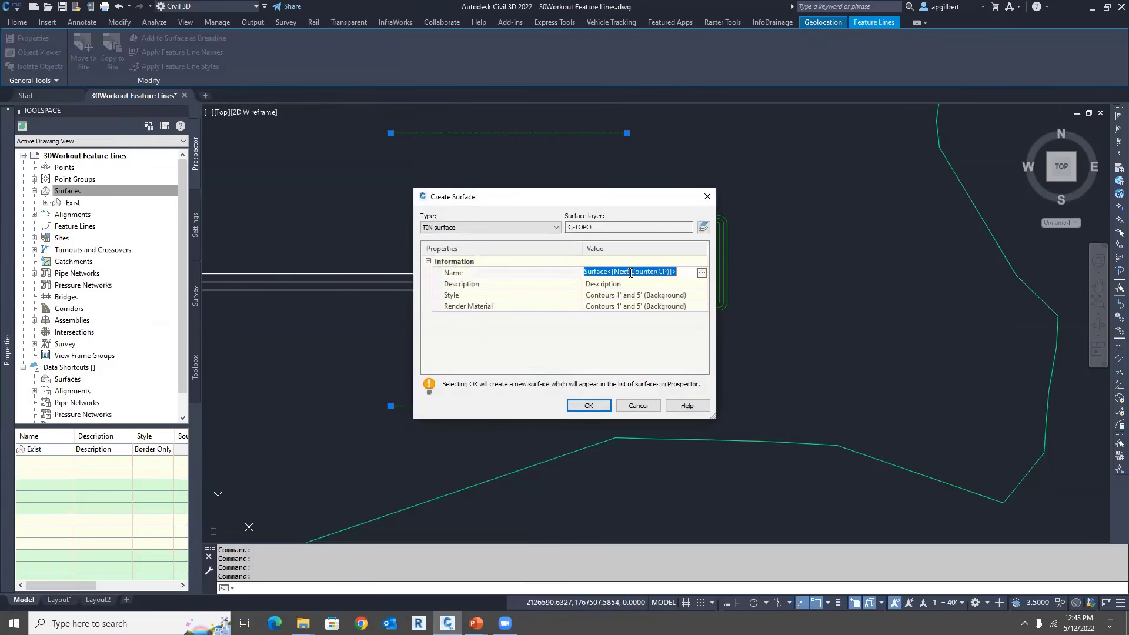
pyautogui.write('Reference')
pyautogui.press('Return')
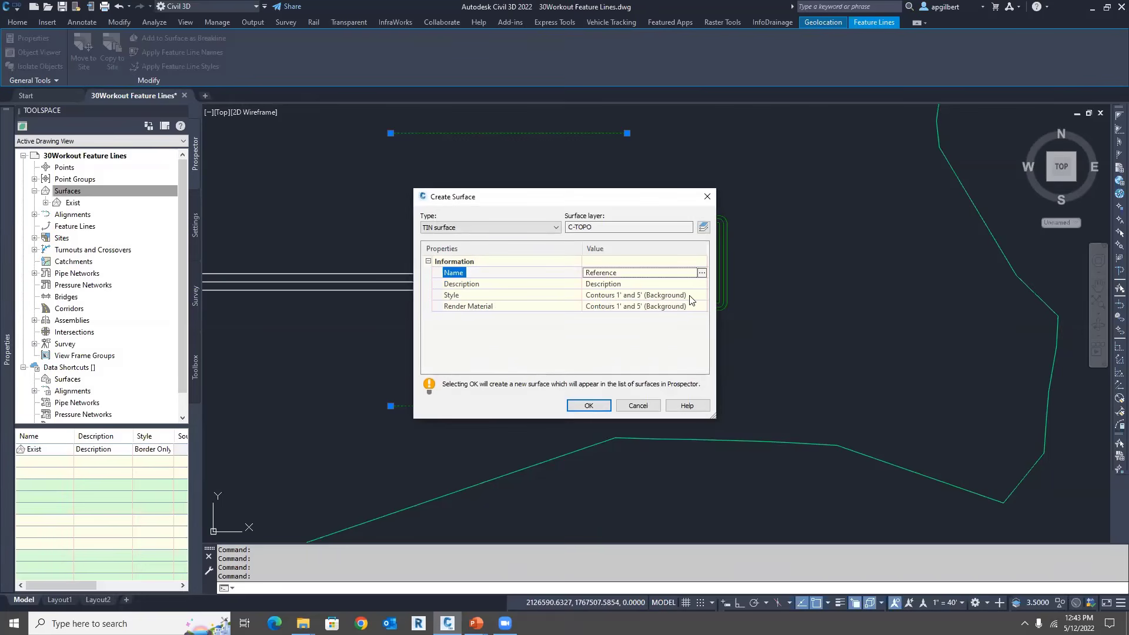
# Step: Give the new surface the Contours and Triangles style and create it
pyautogui.click(647, 295)
pyautogui.click(702, 295)
pyautogui.click(579, 303)
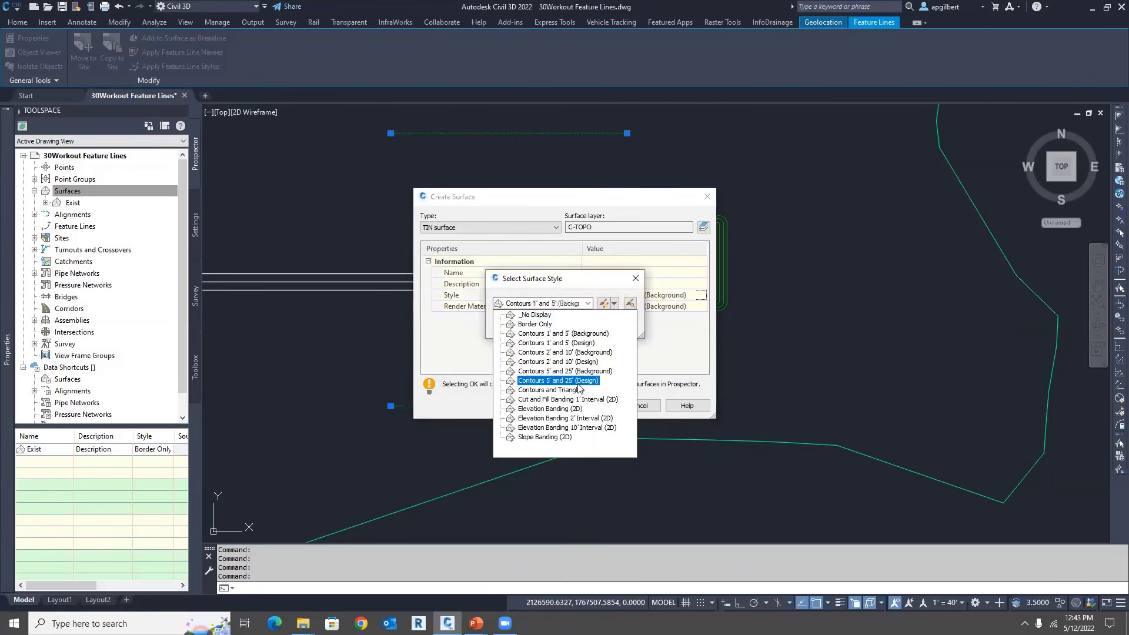
pyautogui.click(556, 384)
pyautogui.click(516, 326)
pyautogui.click(590, 405)
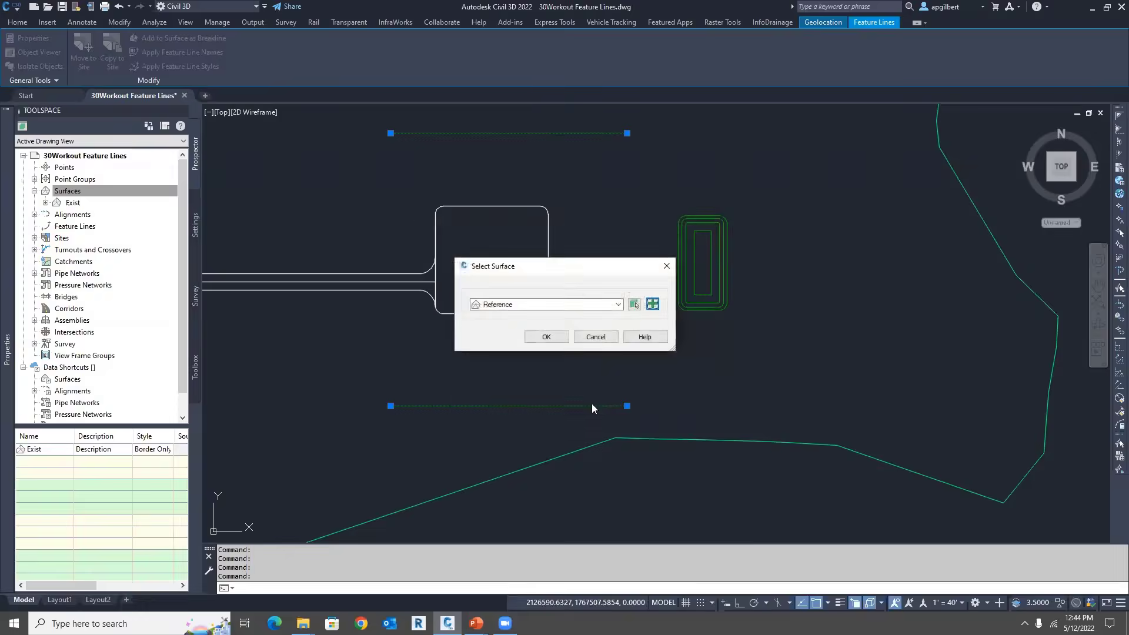
# Step: Add both feature lines to the Reference surface as standard breaklines with the supplementing distance turned off
pyautogui.click(548, 338)
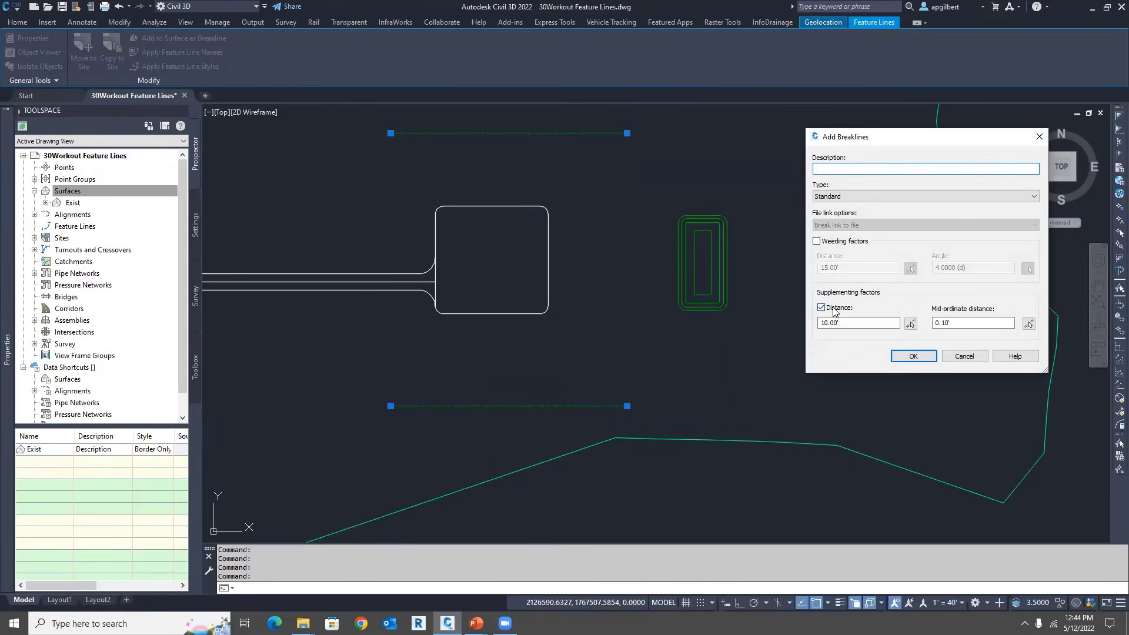
pyautogui.click(822, 308)
pyautogui.click(914, 355)
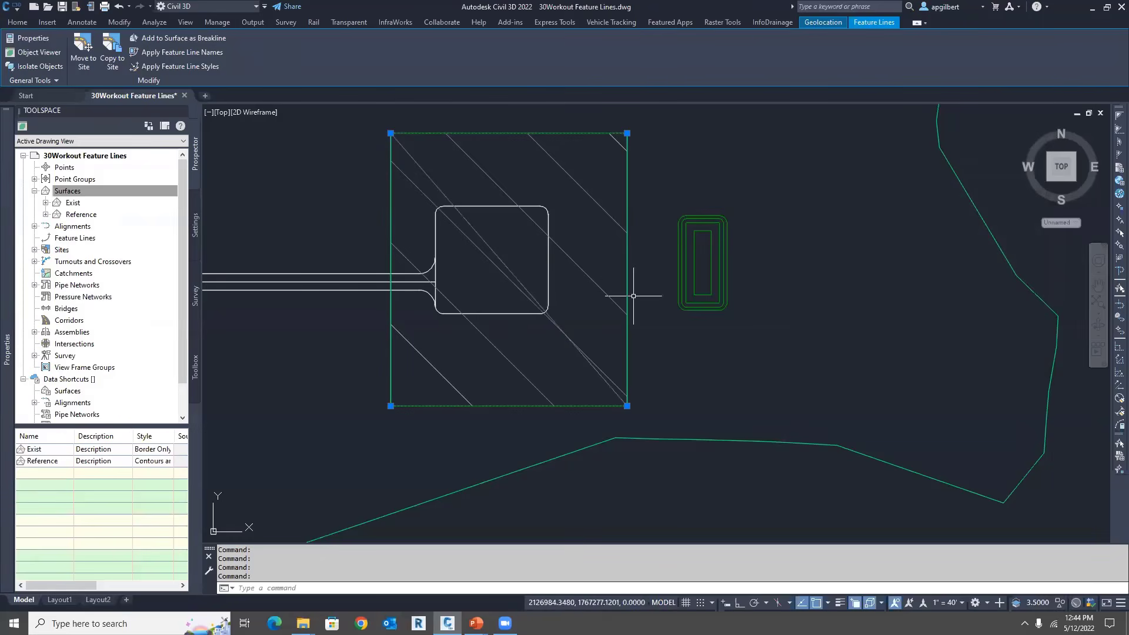
pyautogui.press('Escape')
# Step: Change the Reference surface's style to _No Display and deselect it
pyautogui.click(493, 179)
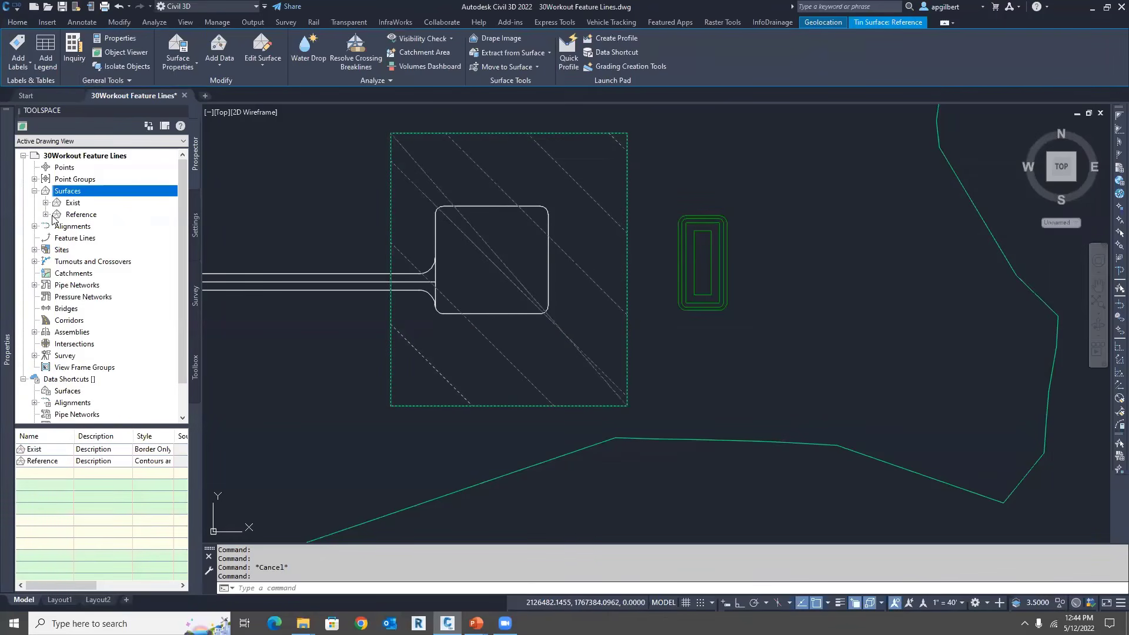
pyautogui.moveTo(7, 235)
pyautogui.click(148, 159)
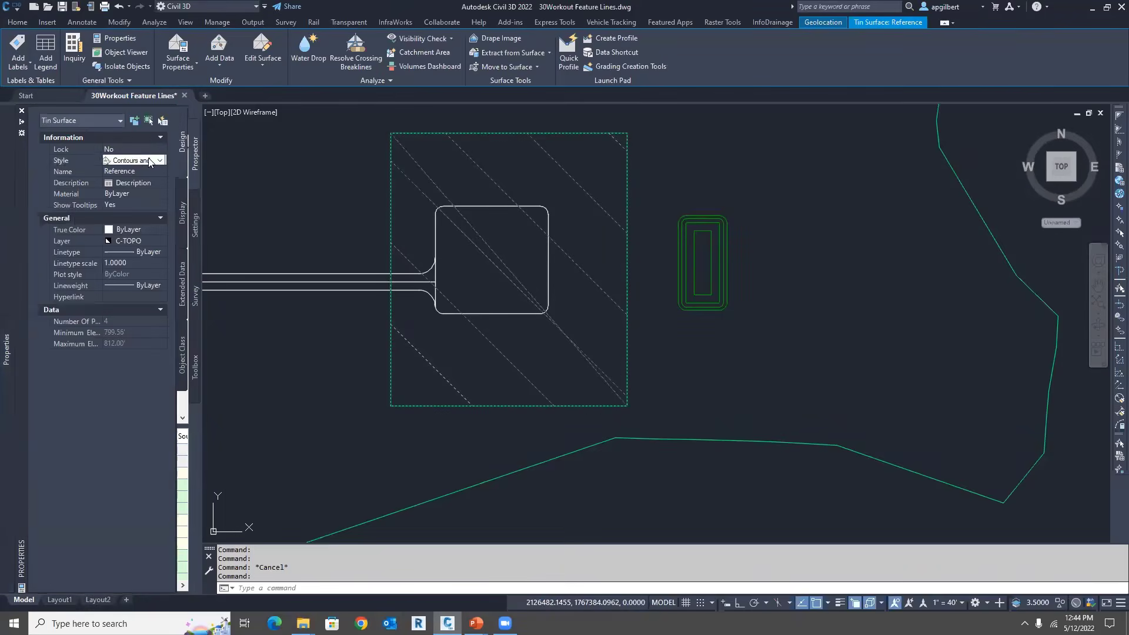
pyautogui.click(150, 160)
pyautogui.click(147, 172)
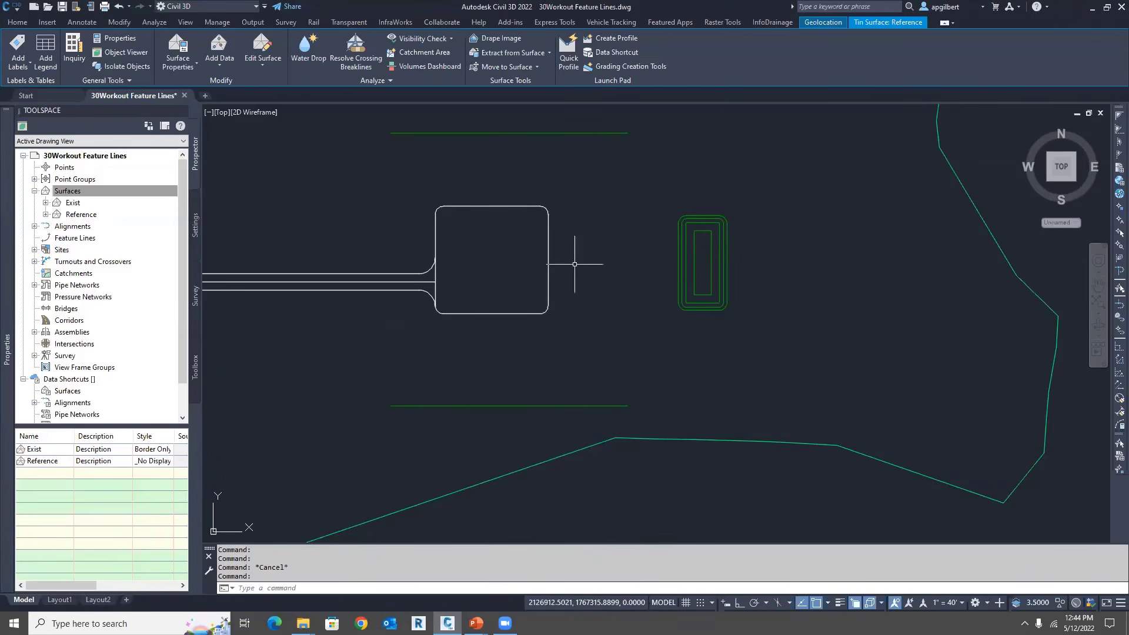
pyautogui.press('Escape')
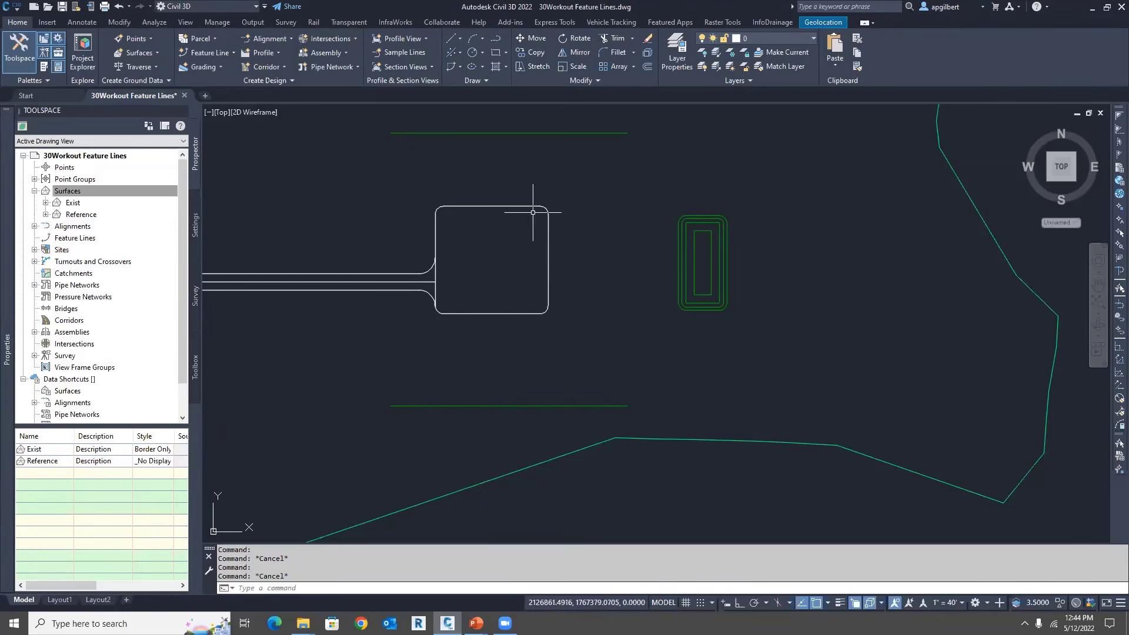
# Step: Set up a feature line from the rounded building pad outline on site Final, named site, with elevations assigned
pyautogui.moveTo(565, 330)
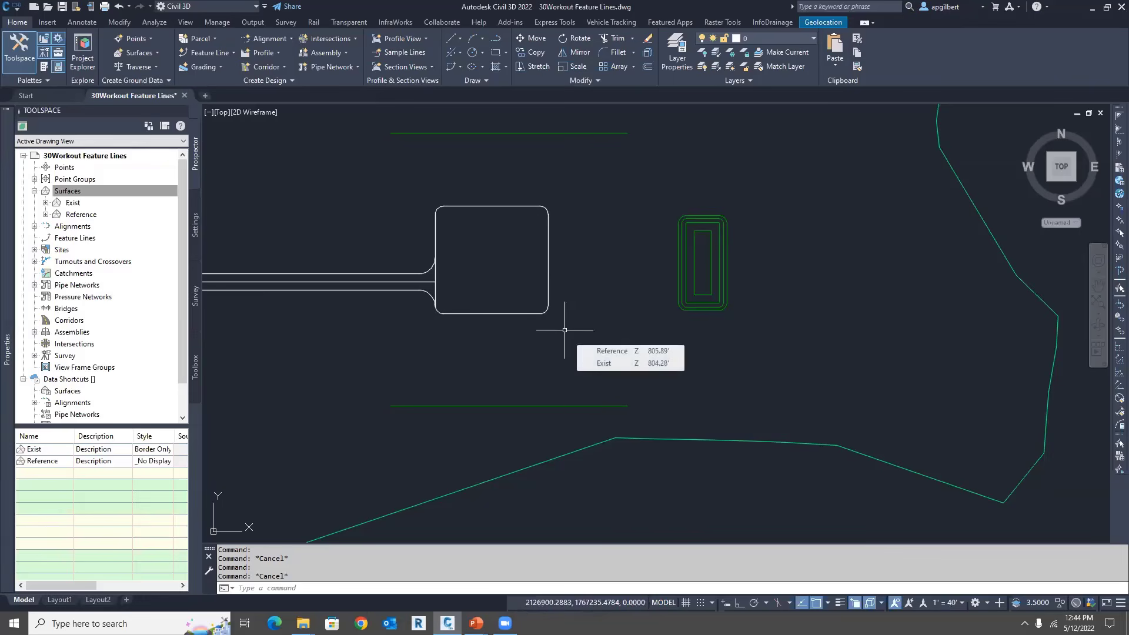
pyautogui.click(515, 314)
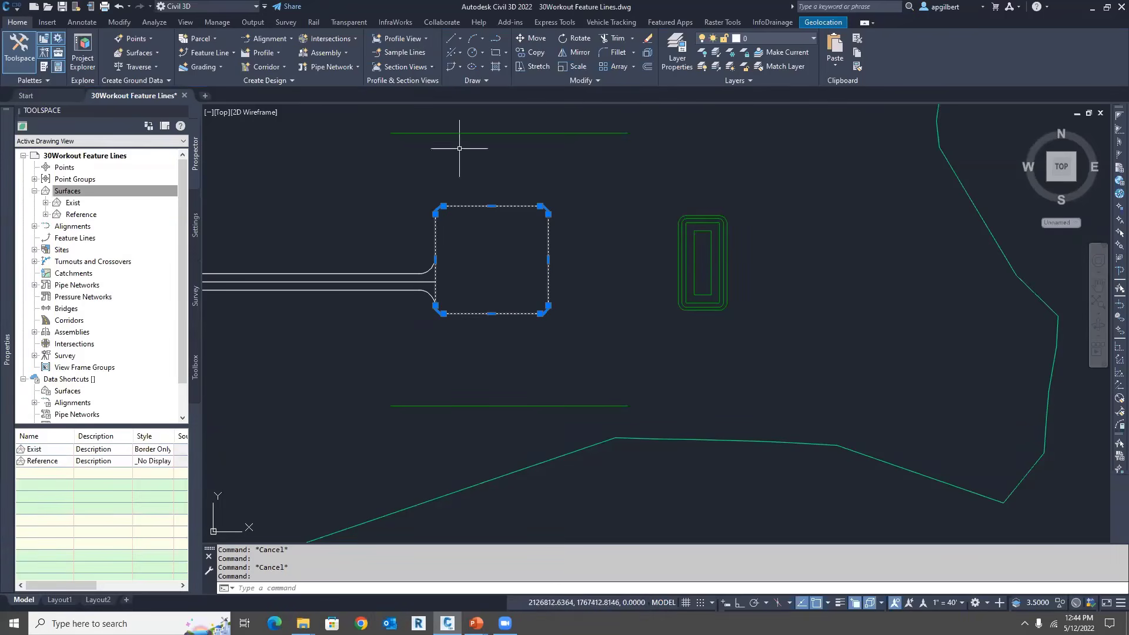
pyautogui.click(227, 54)
pyautogui.click(245, 100)
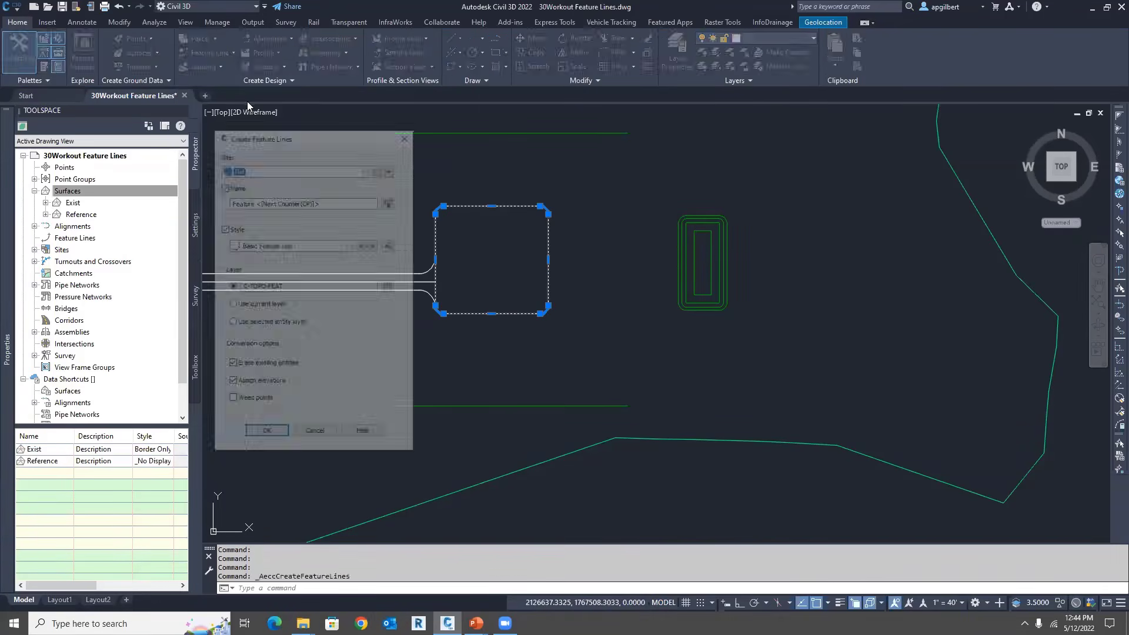
pyautogui.moveTo(304, 138); pyautogui.dragTo(682, 139)
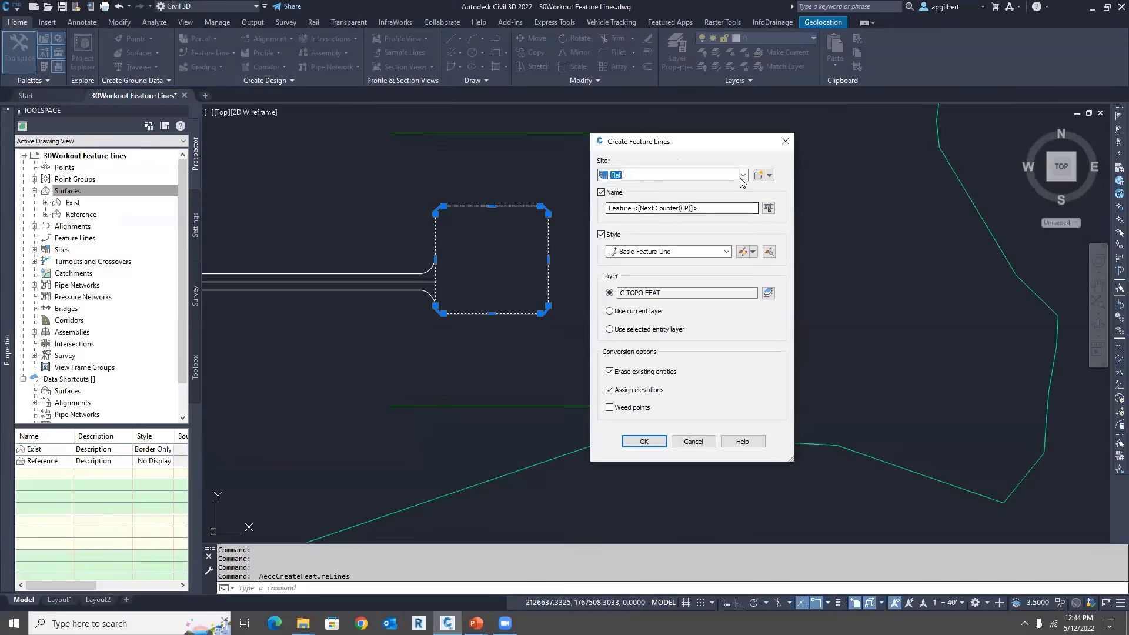
pyautogui.click(743, 176)
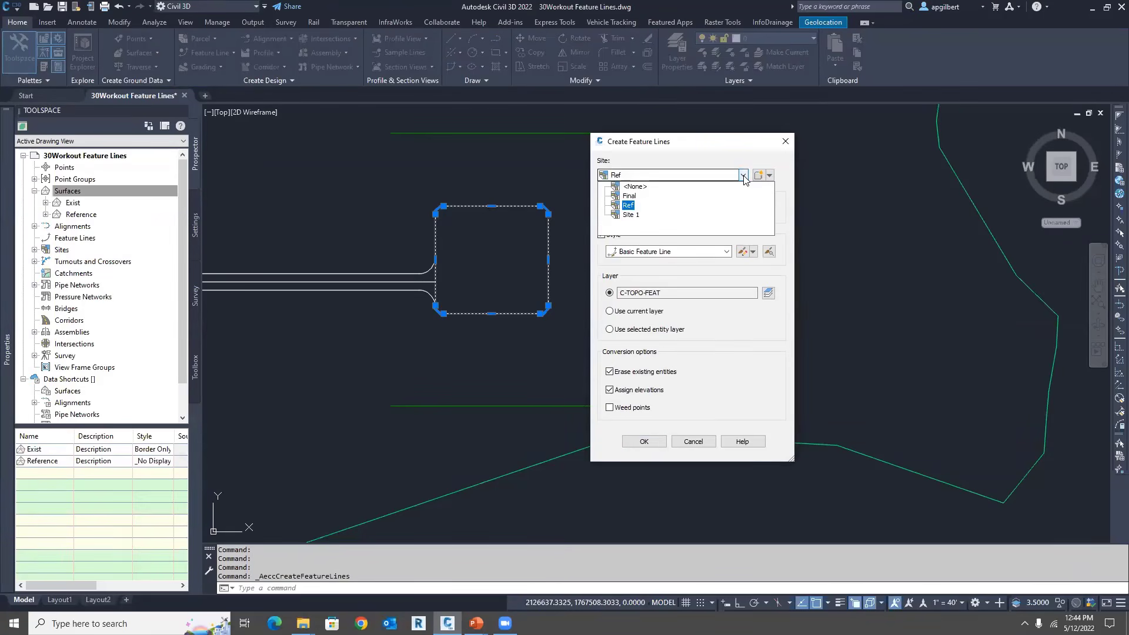
pyautogui.click(665, 196)
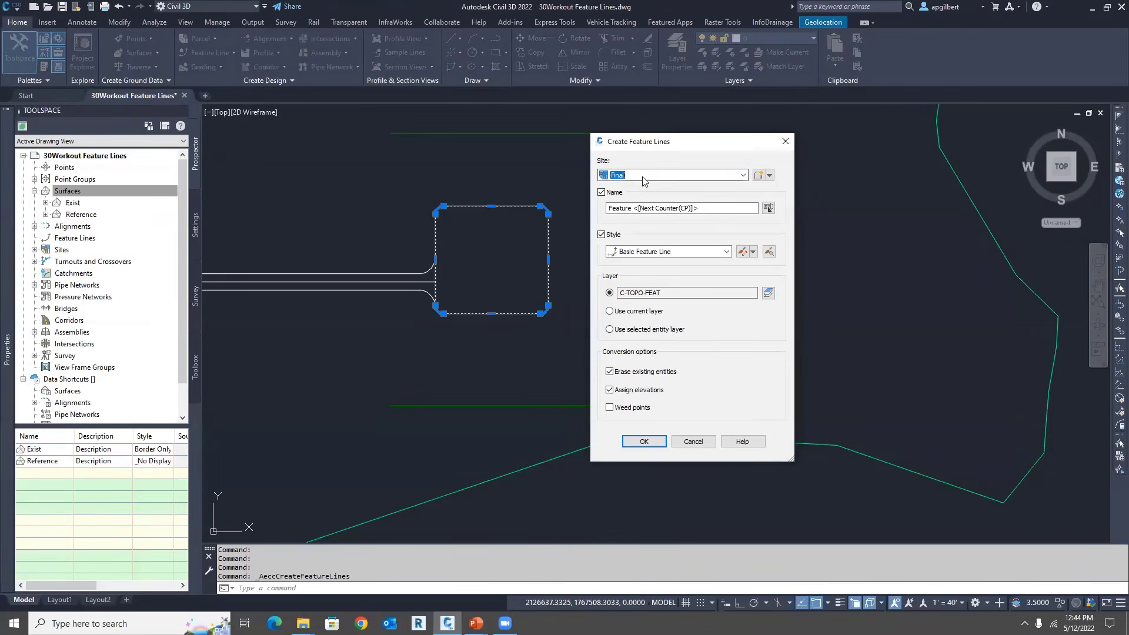
pyautogui.press('Tab')
pyautogui.write('site')
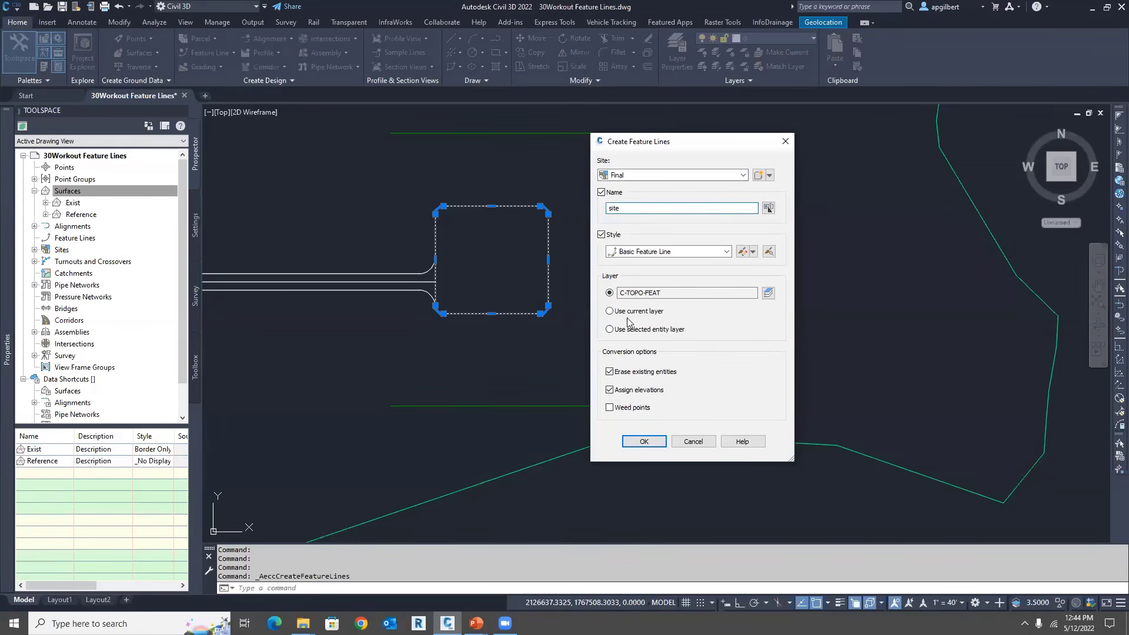
# Step: Create the pad feature line with elevations from the Reference surface, kept relative to it at 0.00'
pyautogui.click(644, 441)
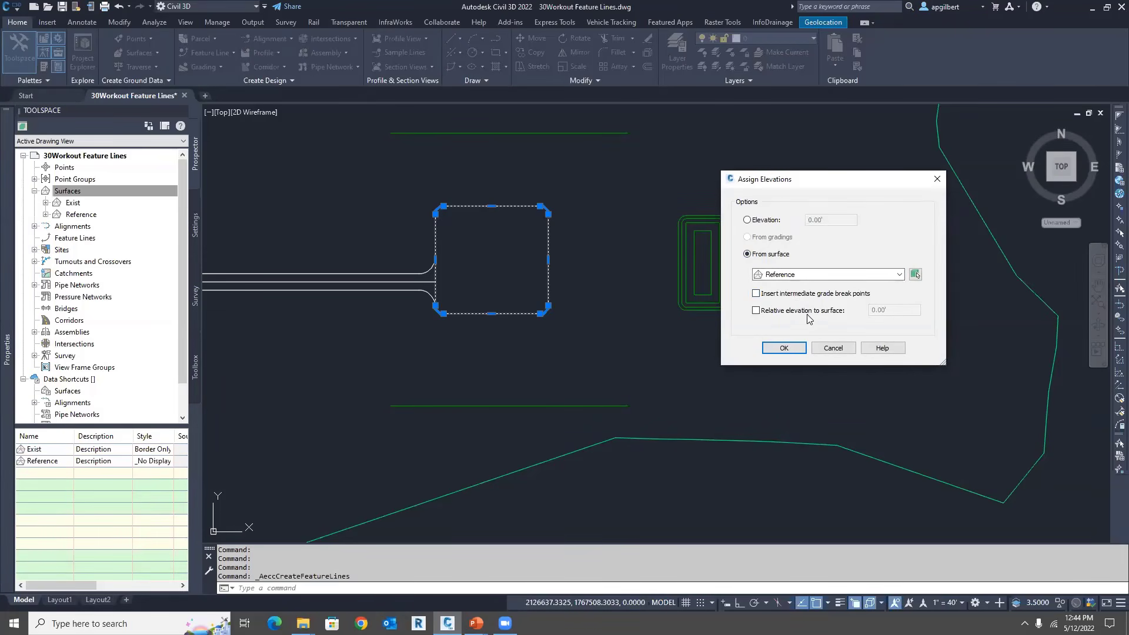
pyautogui.click(788, 312)
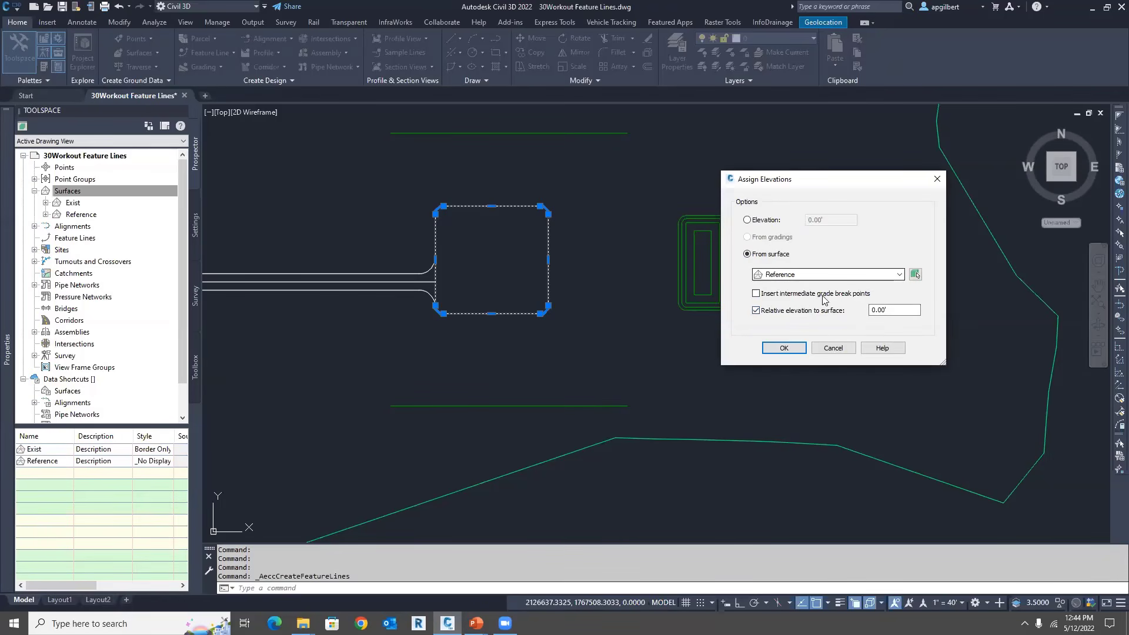
pyautogui.click(784, 349)
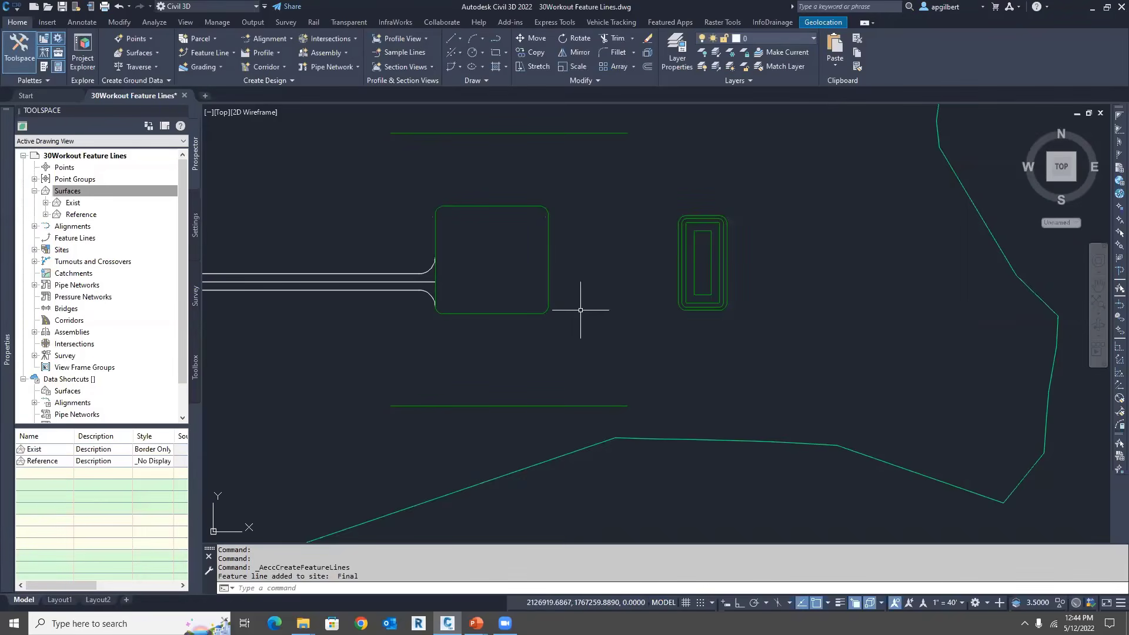
# Step: Review the pad feature line's relative elevations and grades in the Elevation Editor
pyautogui.click(540, 314)
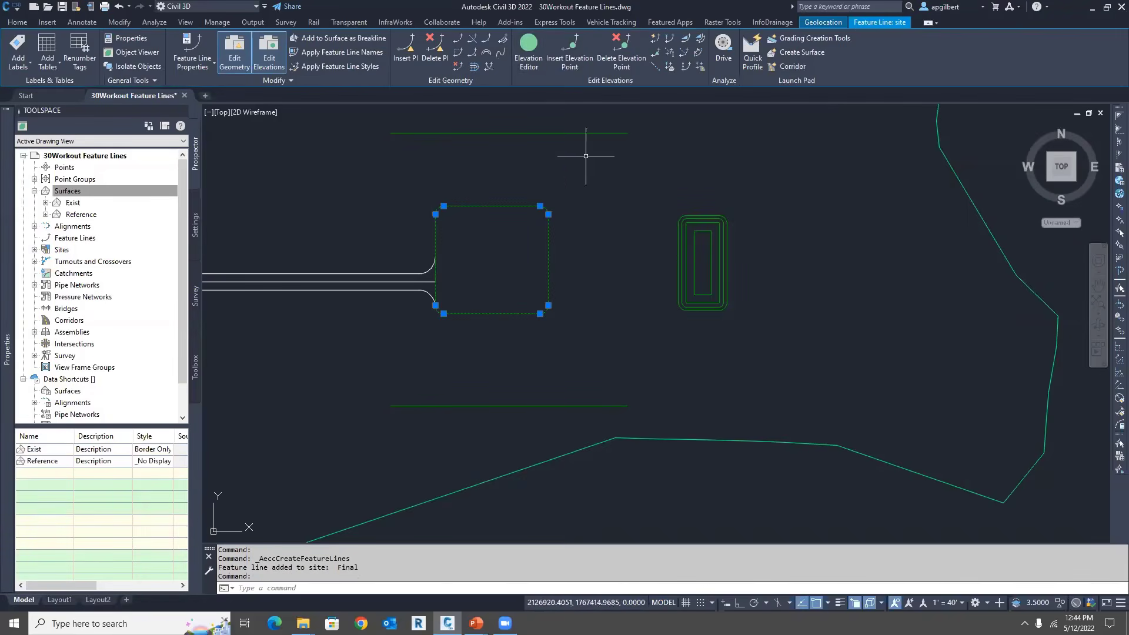
pyautogui.click(529, 50)
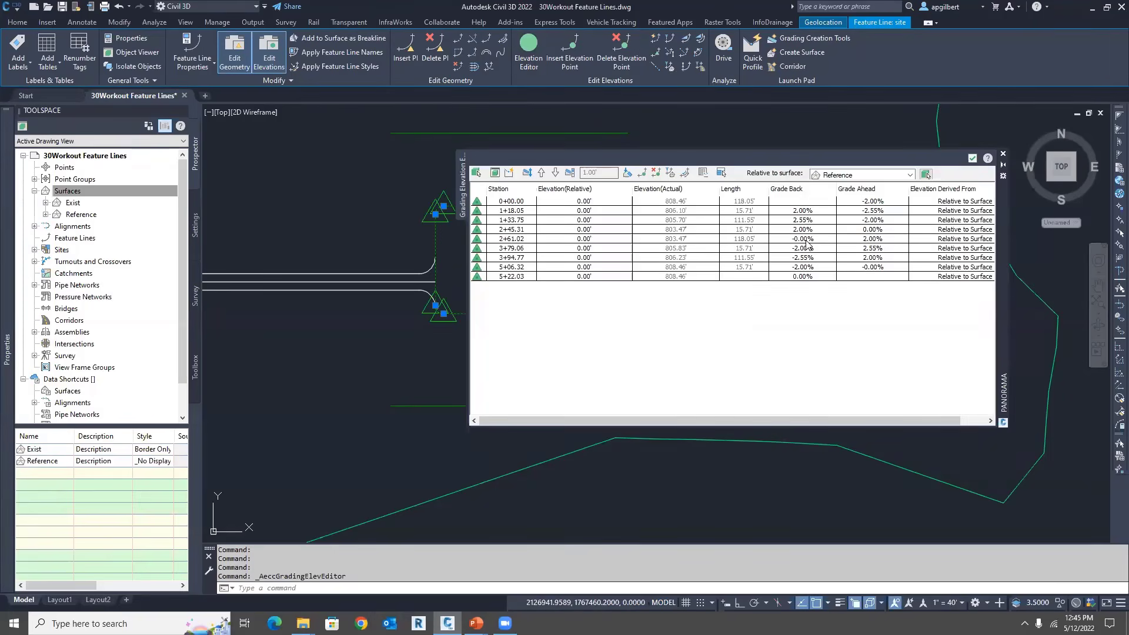
pyautogui.click(973, 158)
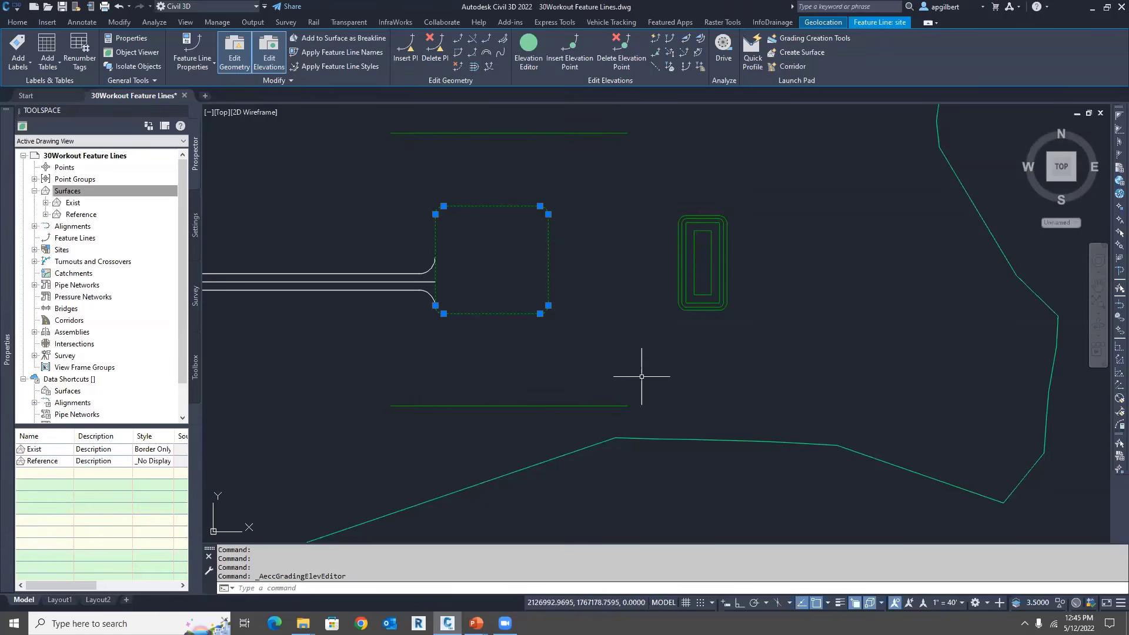
pyautogui.press('Escape')
pyautogui.scroll(-4, 586, 308)
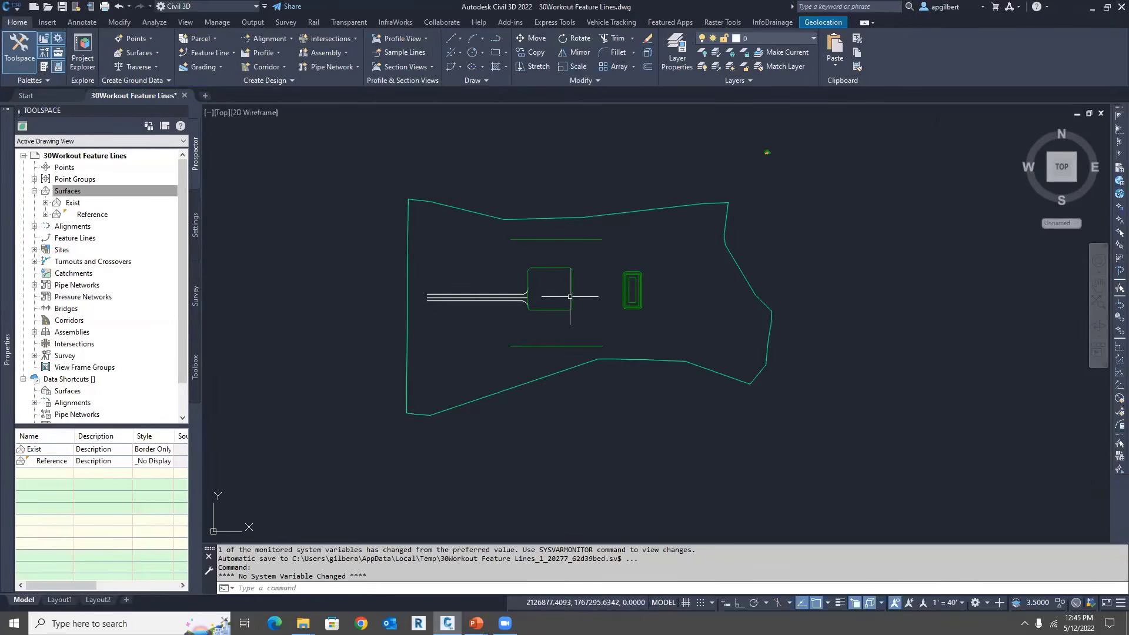
pyautogui.scroll(4, 559, 308)
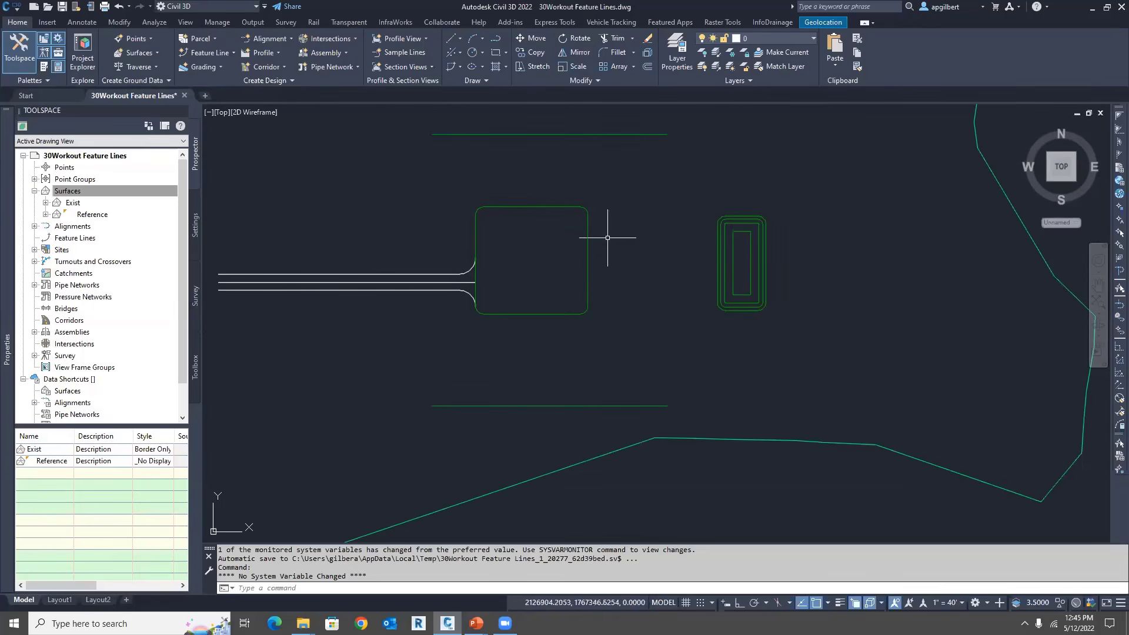
pyautogui.scroll(-4, 481, 318)
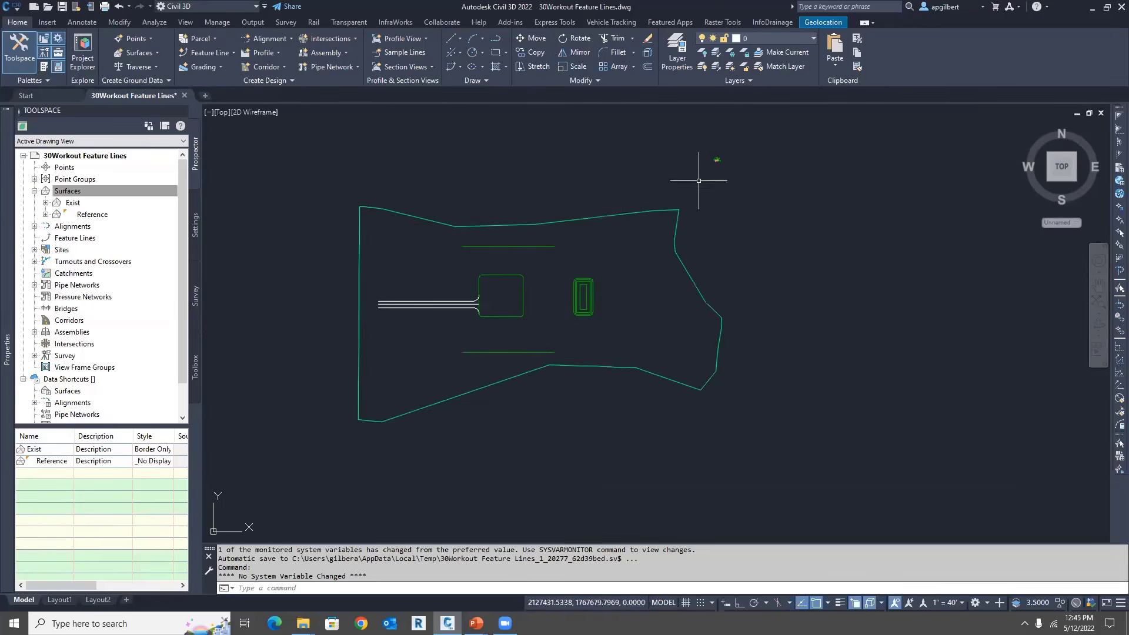
pyautogui.scroll(8, 696, 176)
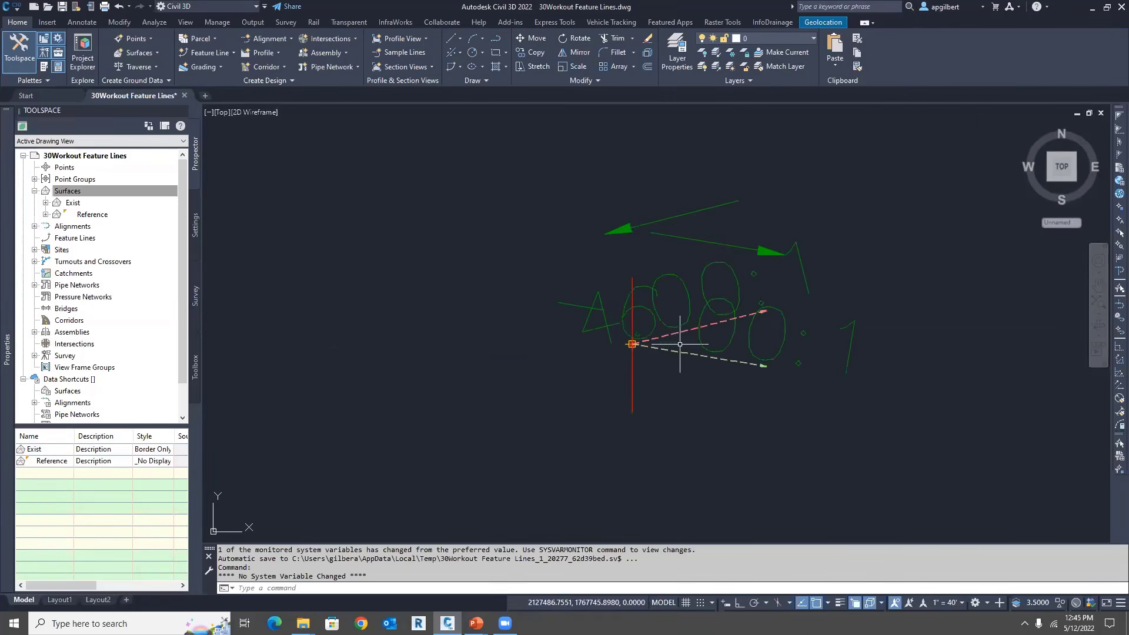
pyautogui.scroll(-5, 645, 337)
pyautogui.moveTo(419, 478); pyautogui.dragTo(479, 339, button='middle')
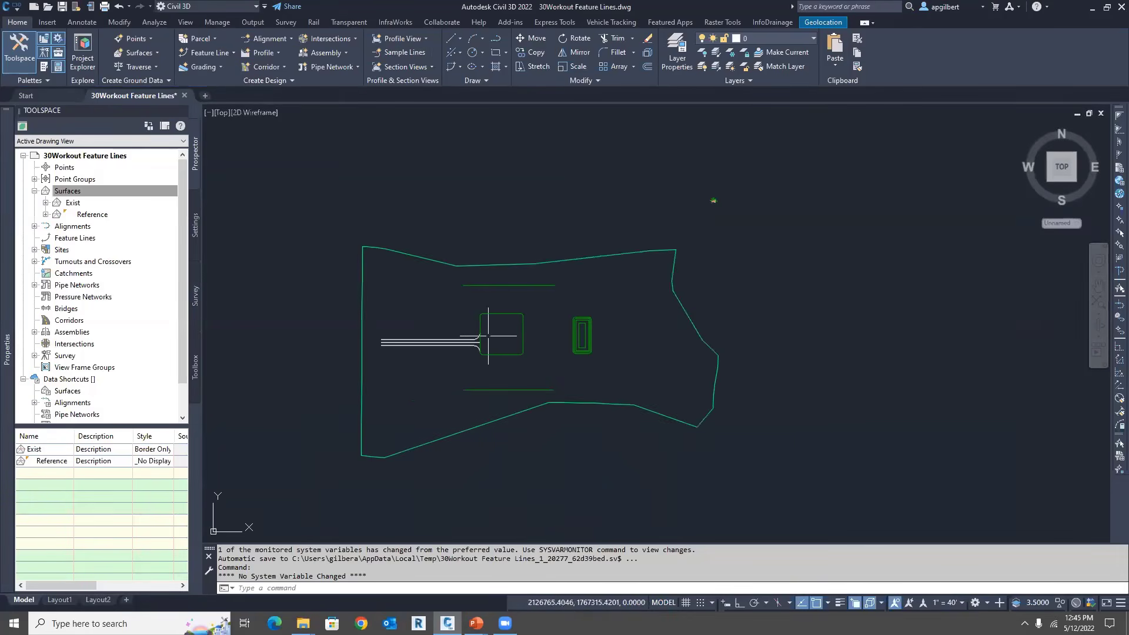
# Step: Set up a corridor named site with the site feature line on site Final as its baseline
pyautogui.scroll(6, 497, 335)
pyautogui.click(267, 67)
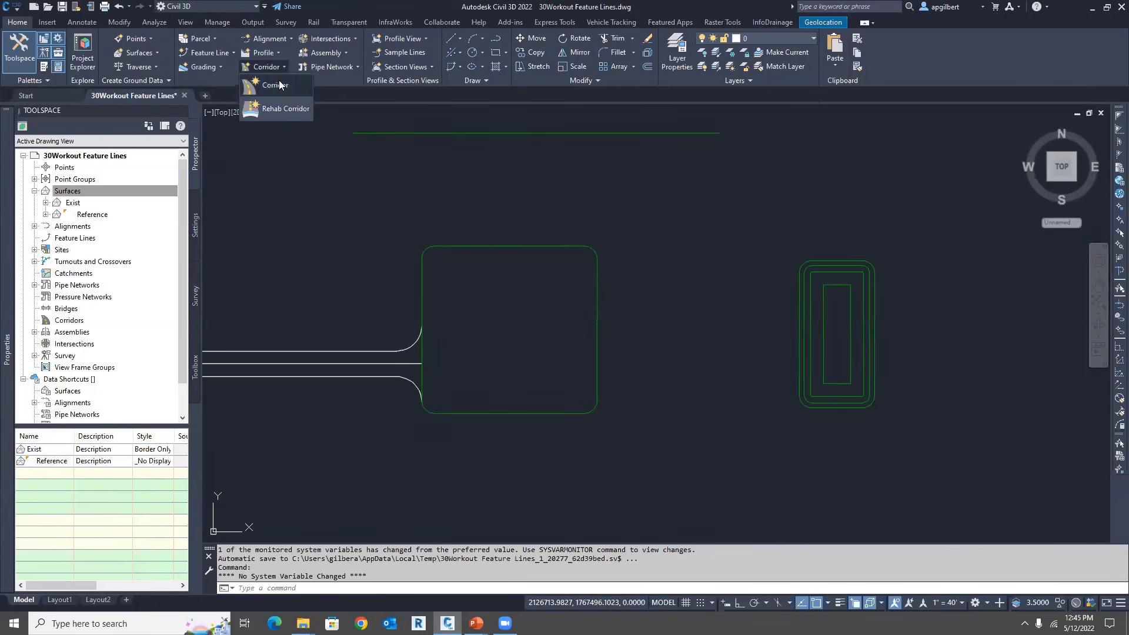
pyautogui.click(279, 81)
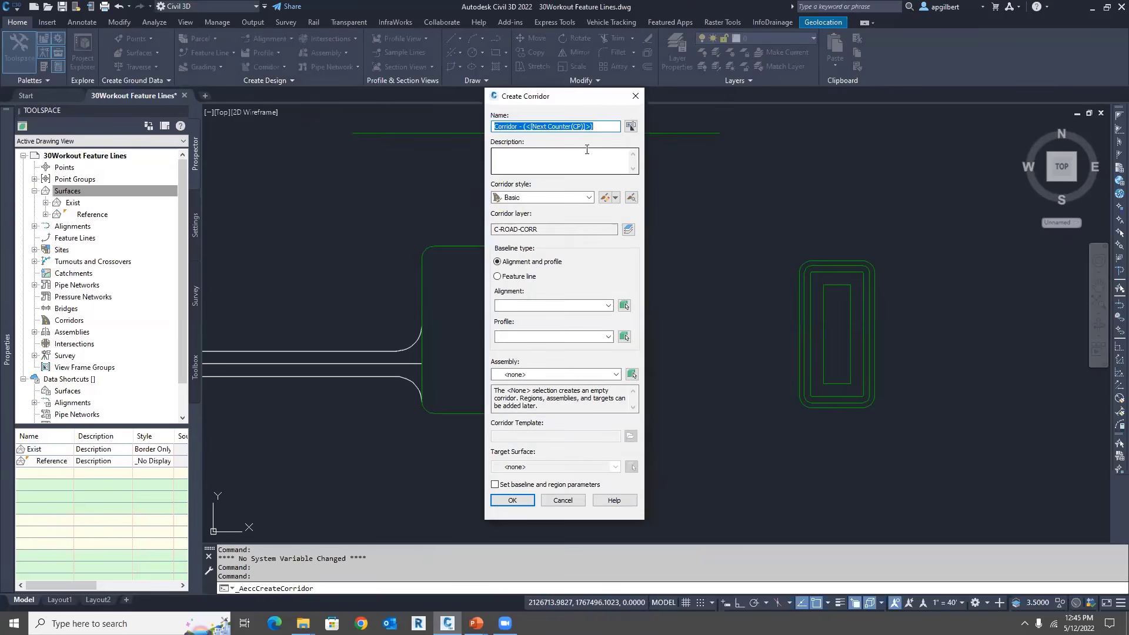
pyautogui.write('site')
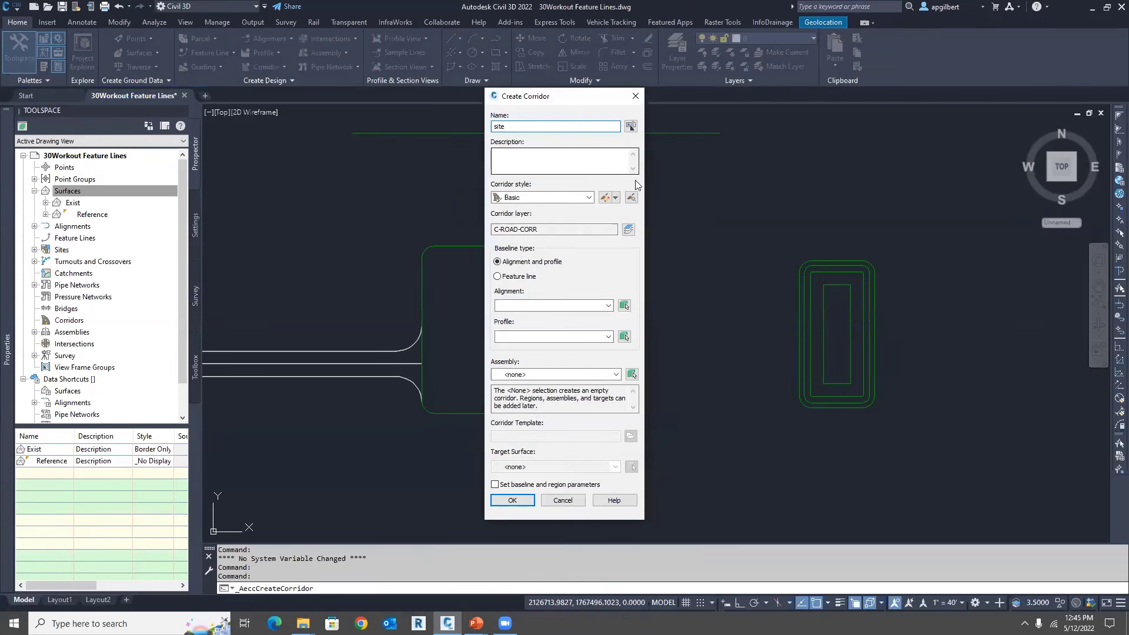
pyautogui.click(524, 278)
pyautogui.click(554, 306)
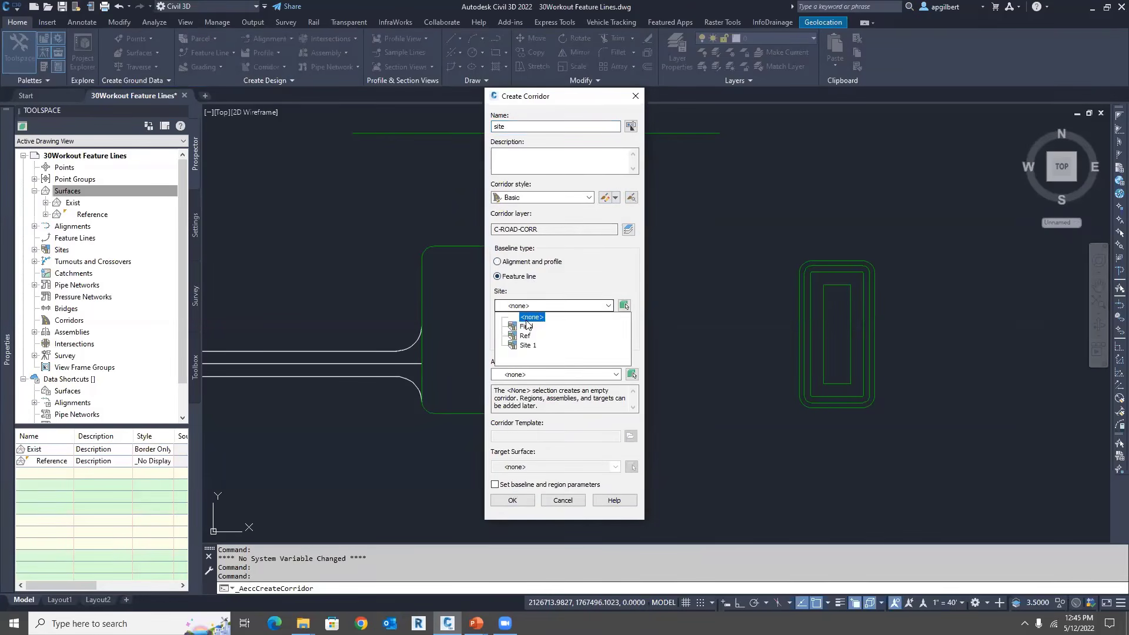
pyautogui.click(526, 325)
pyautogui.click(541, 337)
pyautogui.click(533, 354)
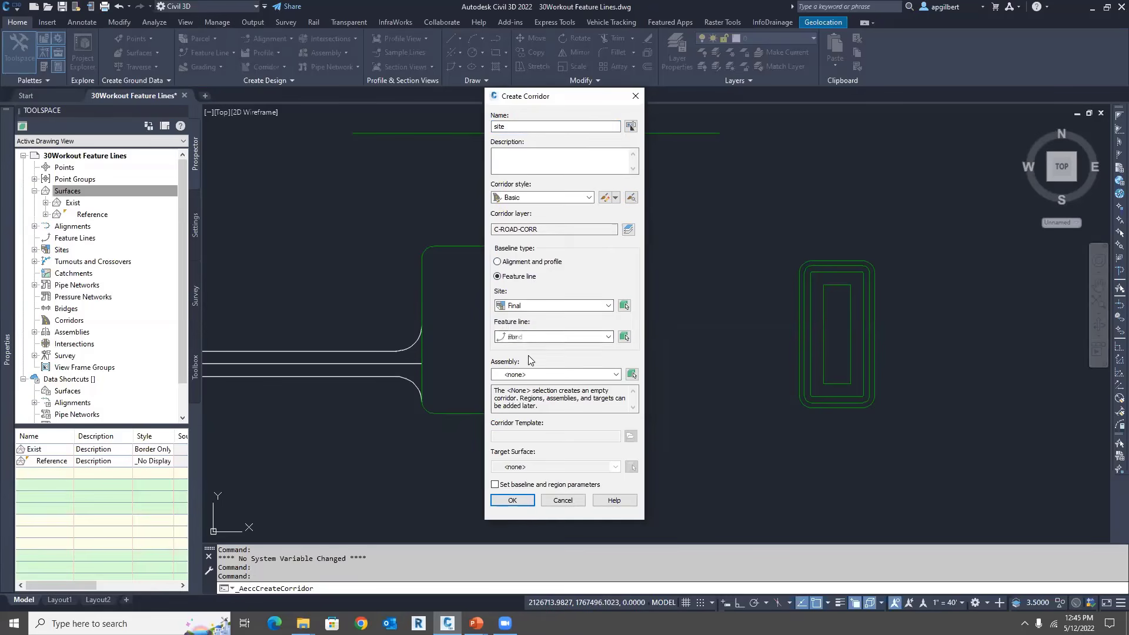
# Step: Assign Assembly - (1) and target surface Exist to the corridor, with baseline and region parameters enabled
pyautogui.click(556, 375)
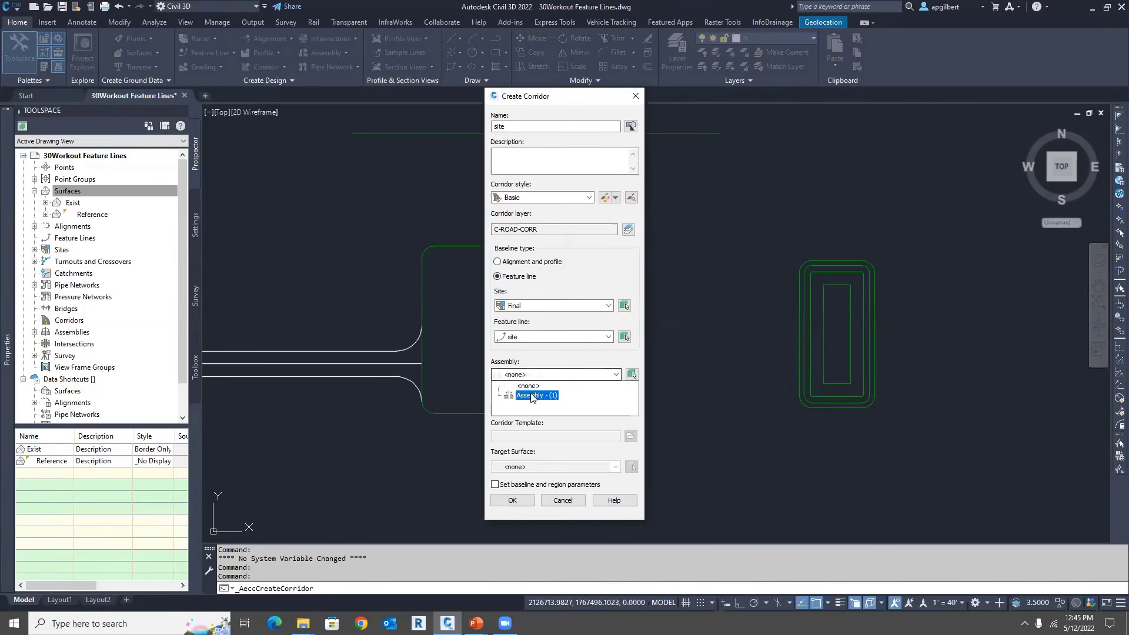
pyautogui.click(532, 393)
pyautogui.click(527, 483)
pyautogui.click(526, 470)
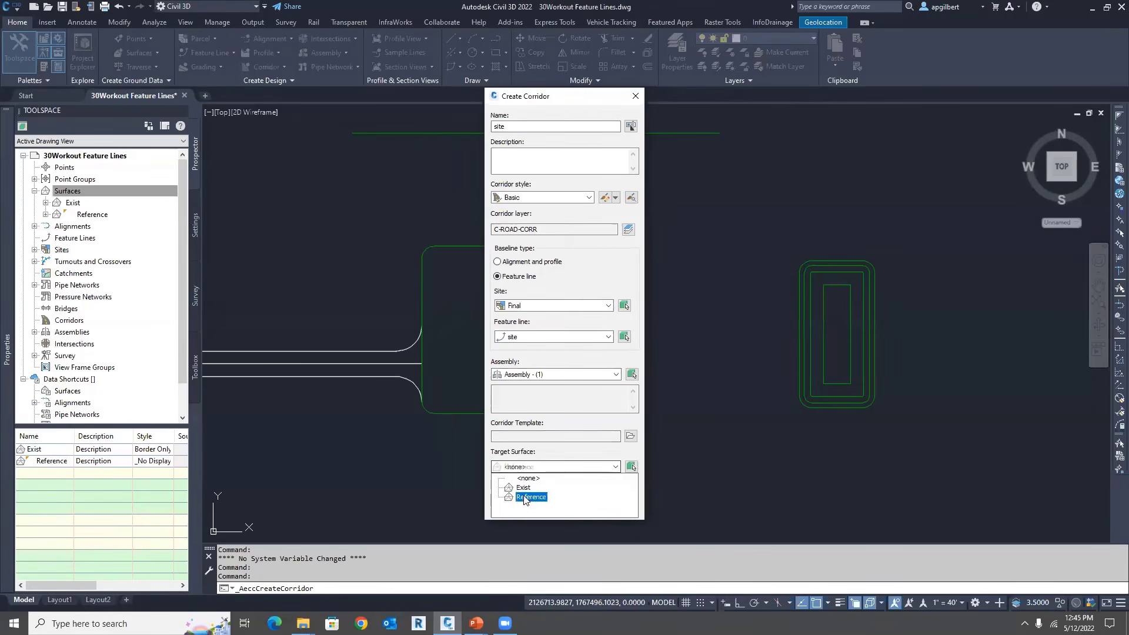
pyautogui.click(527, 496)
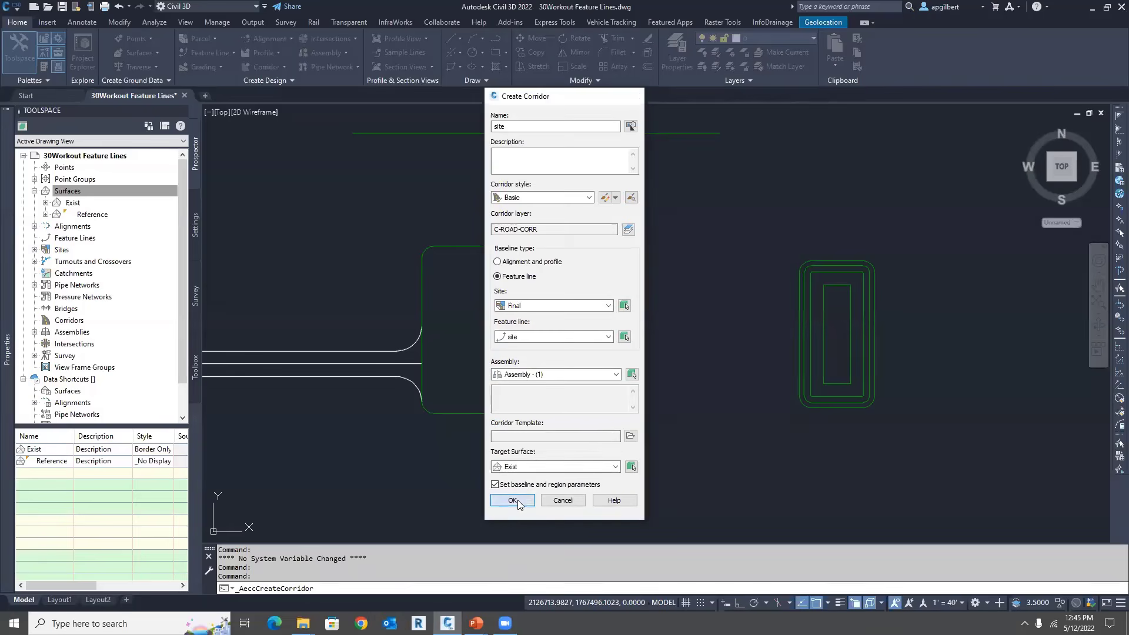
pyautogui.click(518, 501)
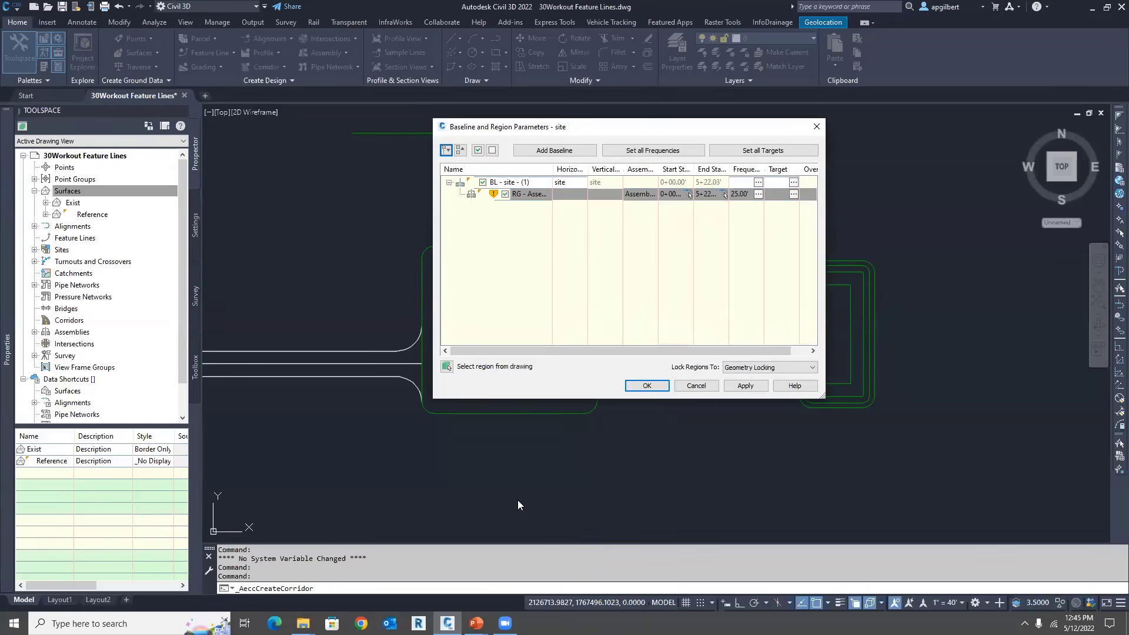
# Step: Set the region's assembly frequency to 10' along tangents and the curve increment to 1'
pyautogui.click(759, 195)
pyautogui.click(599, 192)
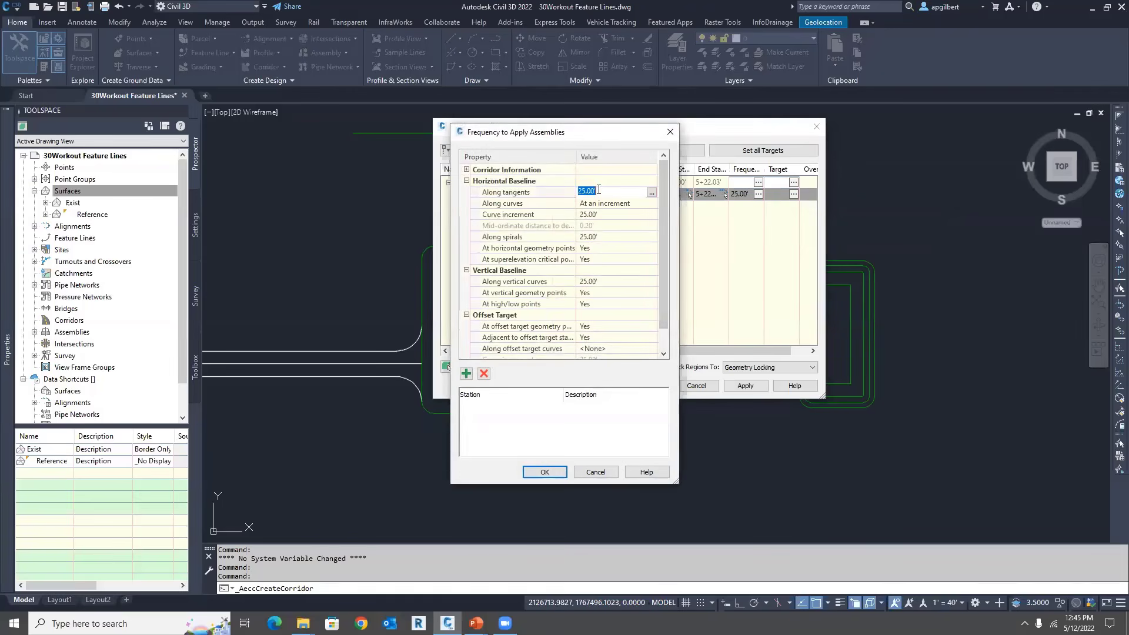
pyautogui.press('Return')
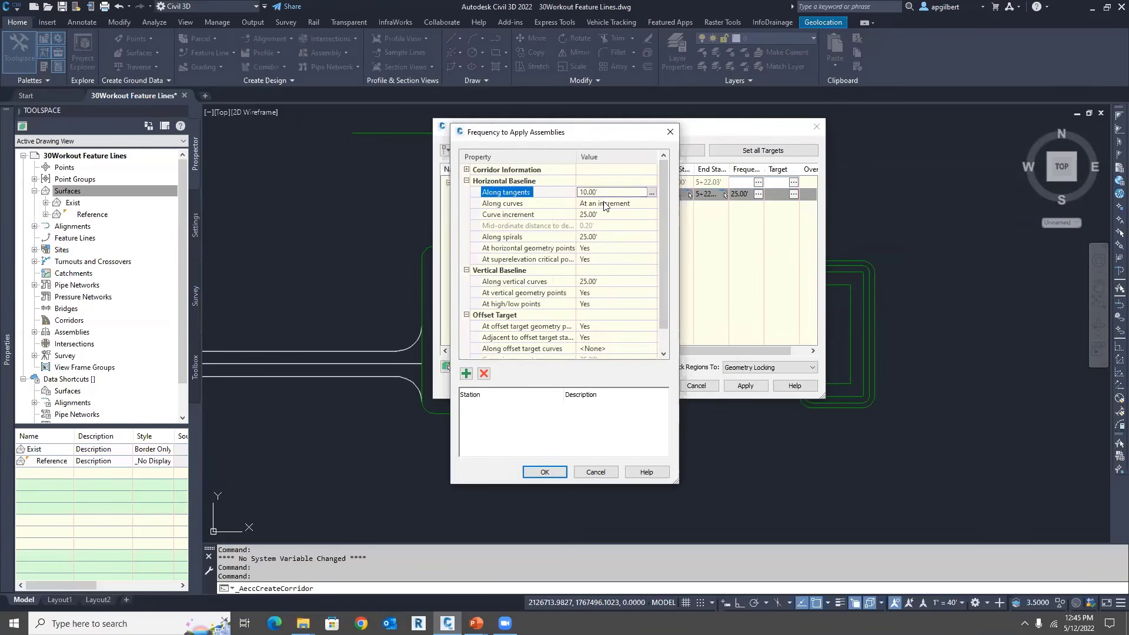
pyautogui.click(604, 204)
pyautogui.click(595, 214)
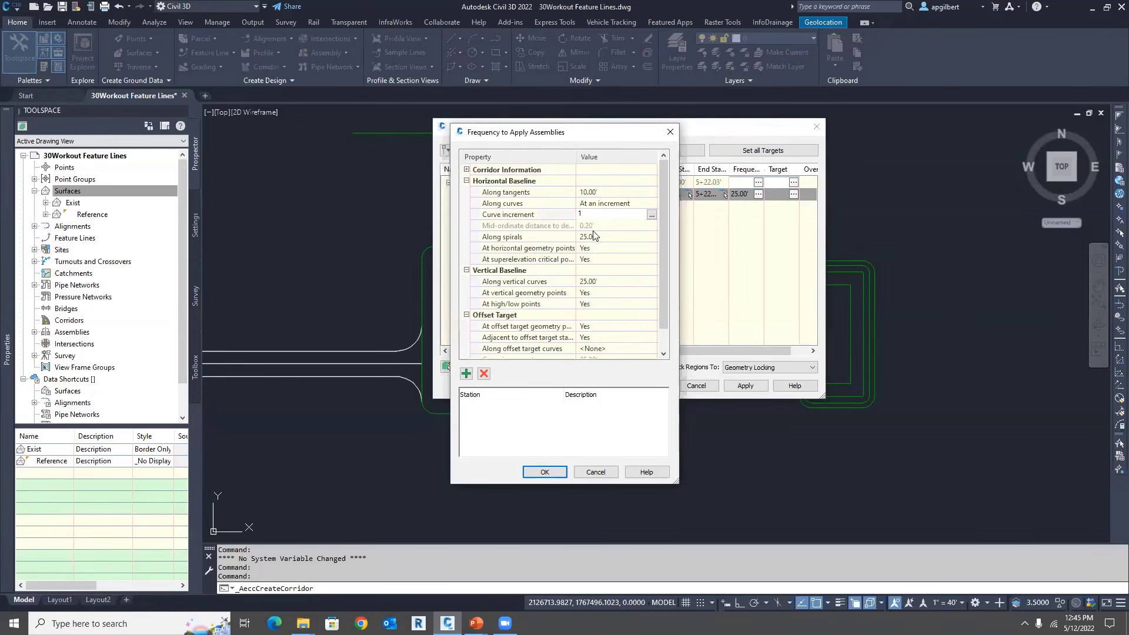
pyautogui.press('Return')
# Step: Turn off assemblies at horizontal geometry and superelevation critical points, and build the site corridor
pyautogui.click(598, 249)
pyautogui.click(598, 249)
pyautogui.click(598, 268)
pyautogui.click(598, 257)
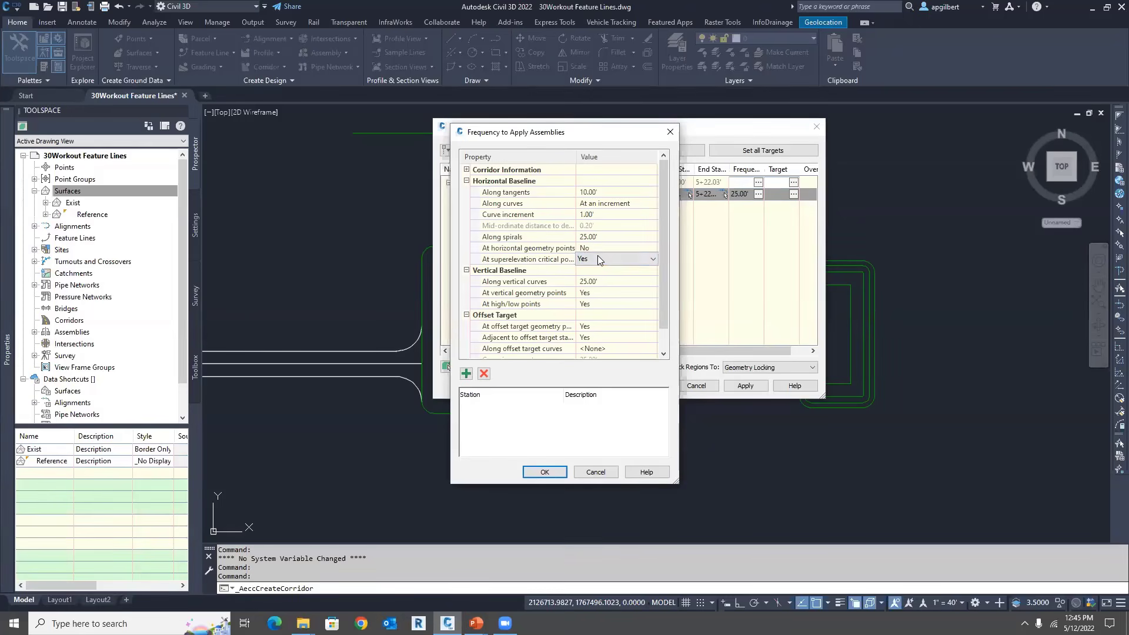
pyautogui.click(597, 258)
pyautogui.click(595, 280)
pyautogui.click(545, 472)
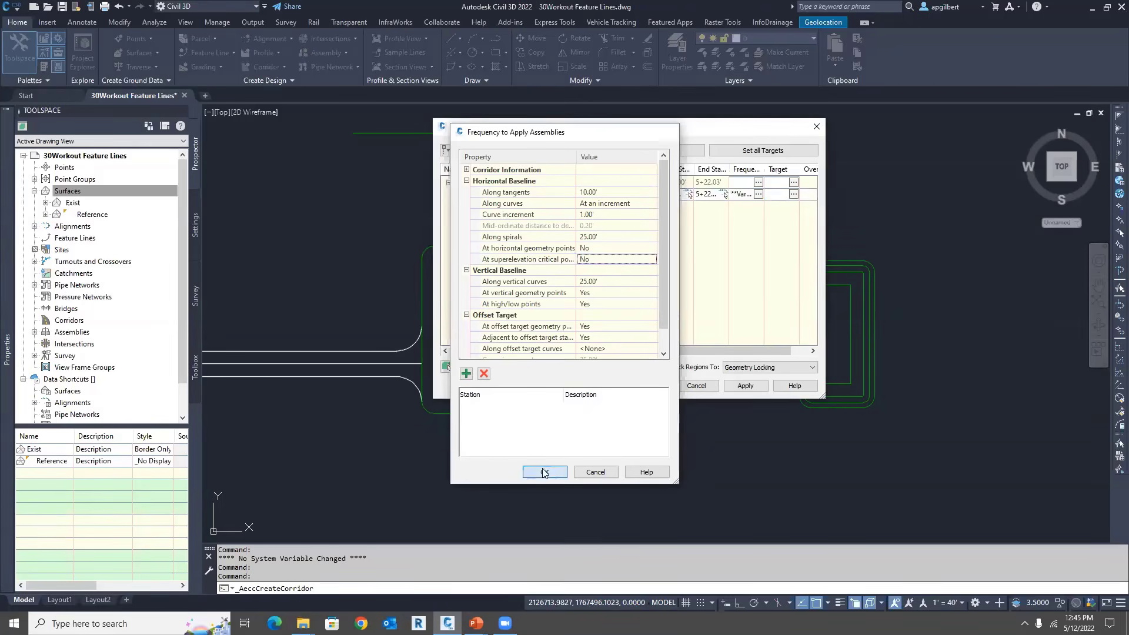
pyautogui.click(647, 386)
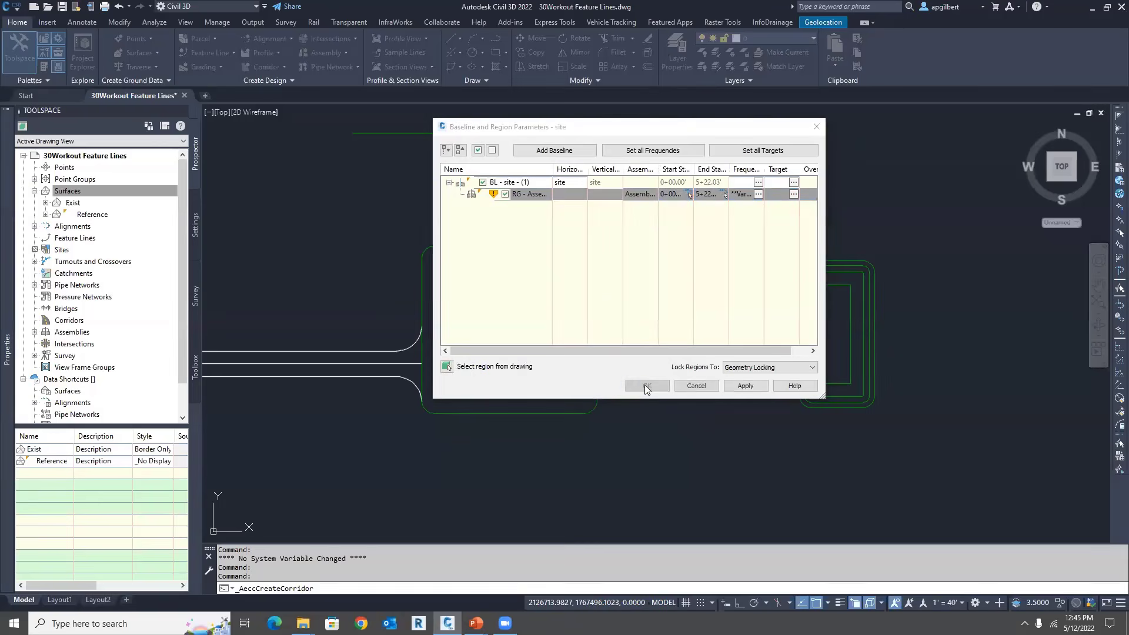
pyautogui.click(490, 281)
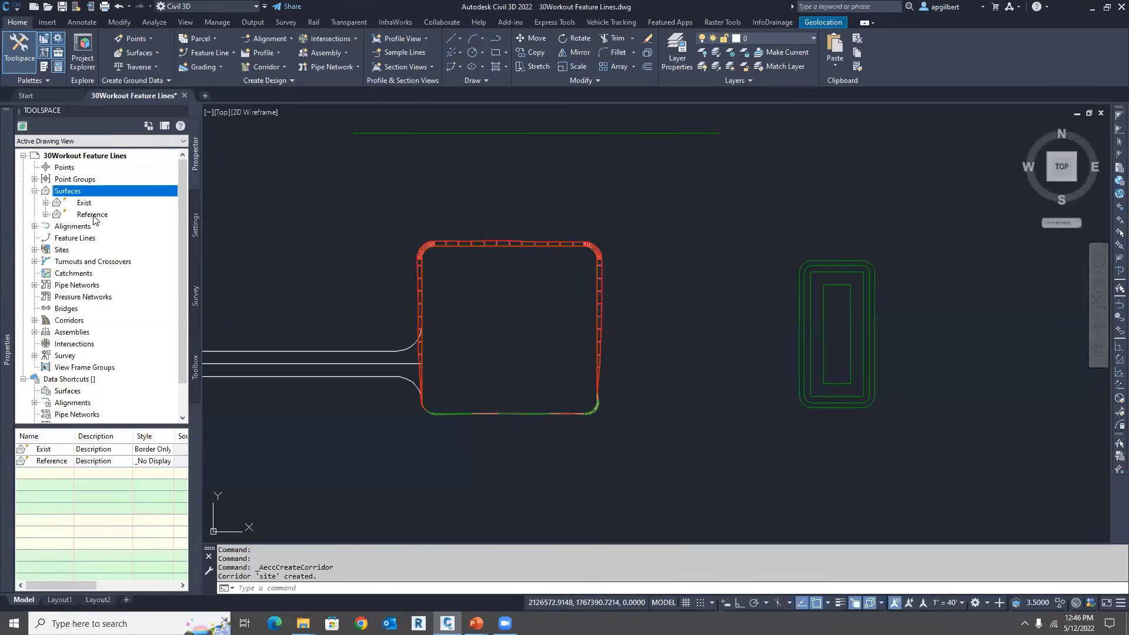
# Step: Raise all elevations of the Reference surface by 3
pyautogui.click(43, 214)
pyautogui.click(57, 250)
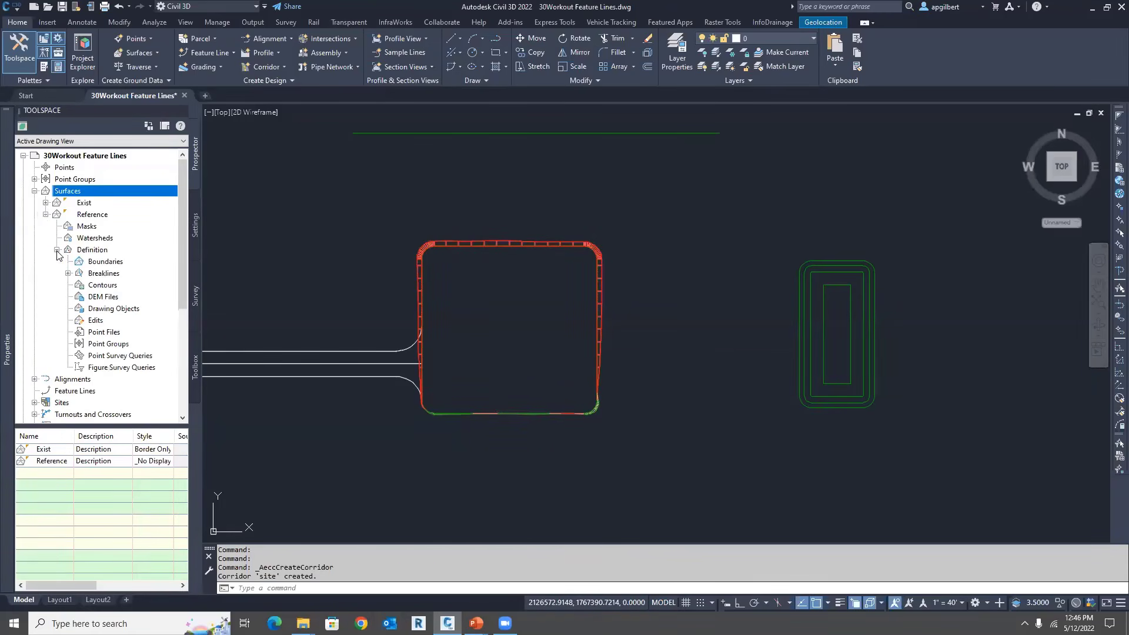
pyautogui.rightClick(94, 217)
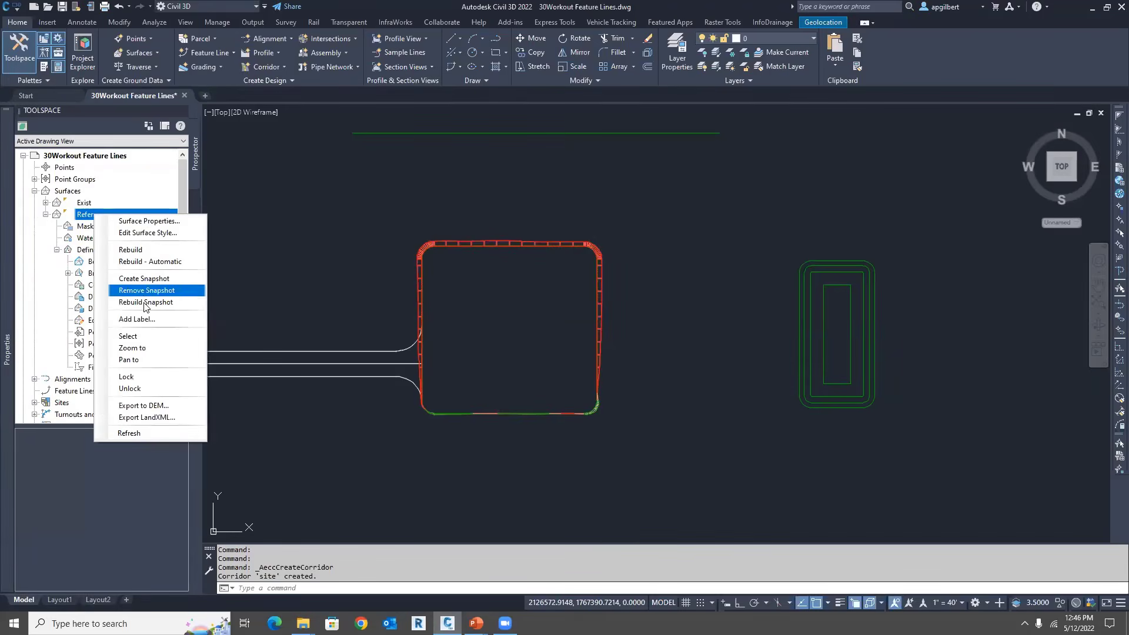
pyautogui.click(132, 337)
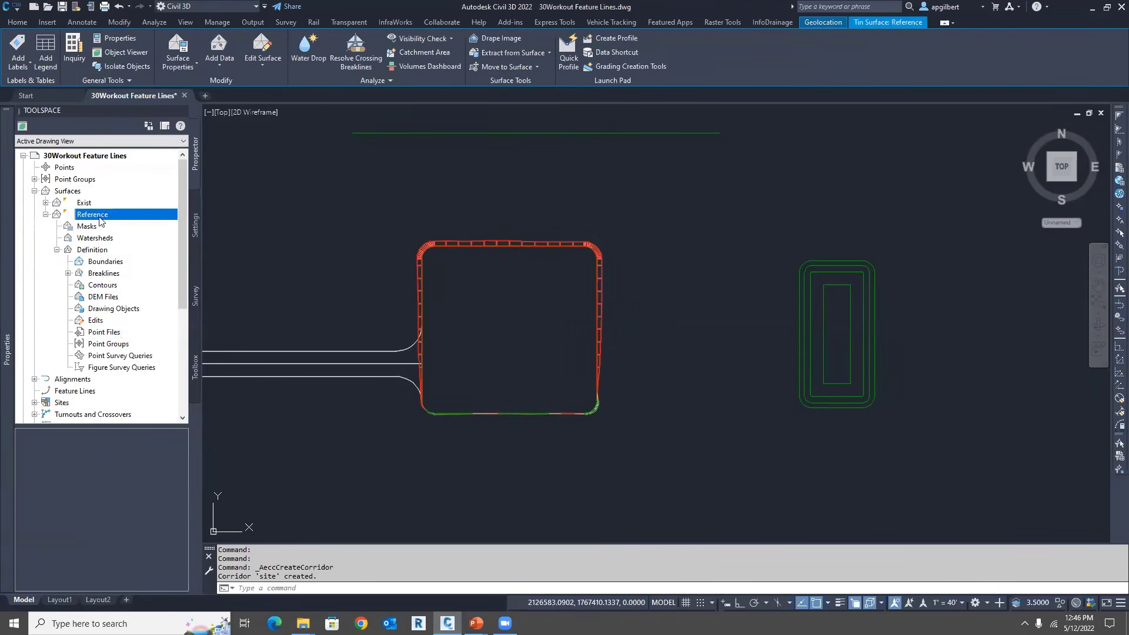
pyautogui.click(263, 63)
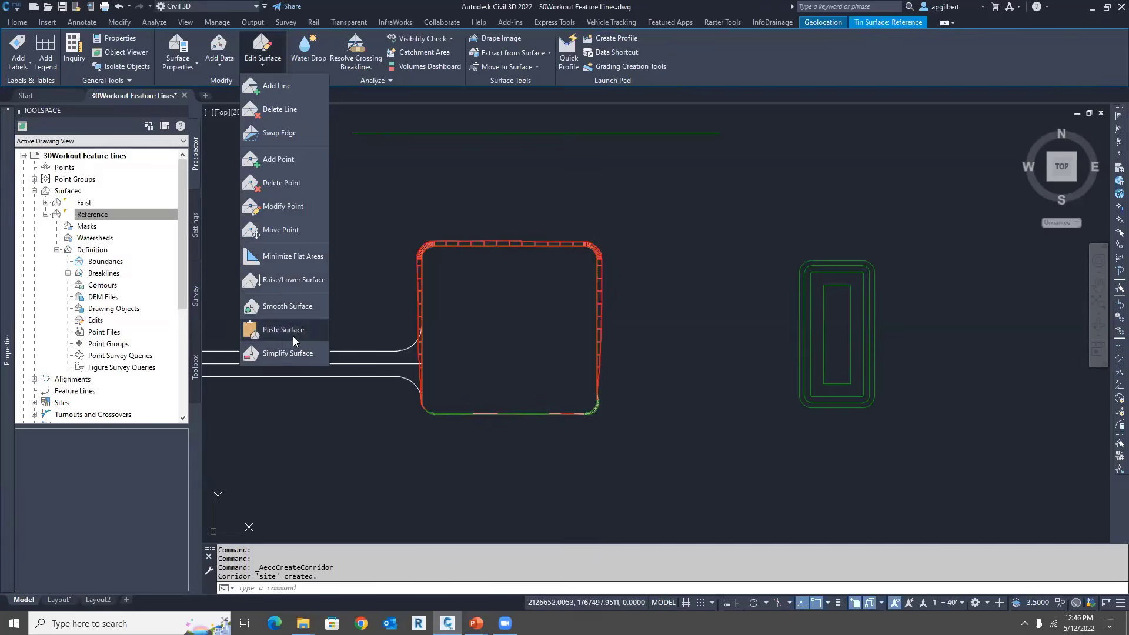
pyautogui.click(292, 280)
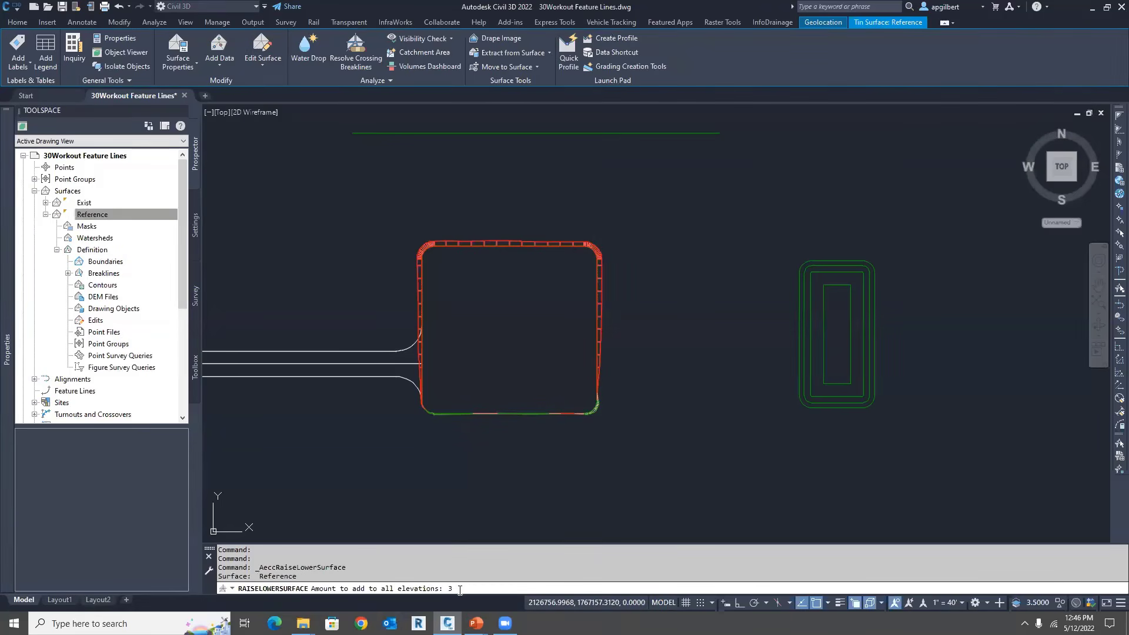
pyautogui.write('3')
pyautogui.press('Return')
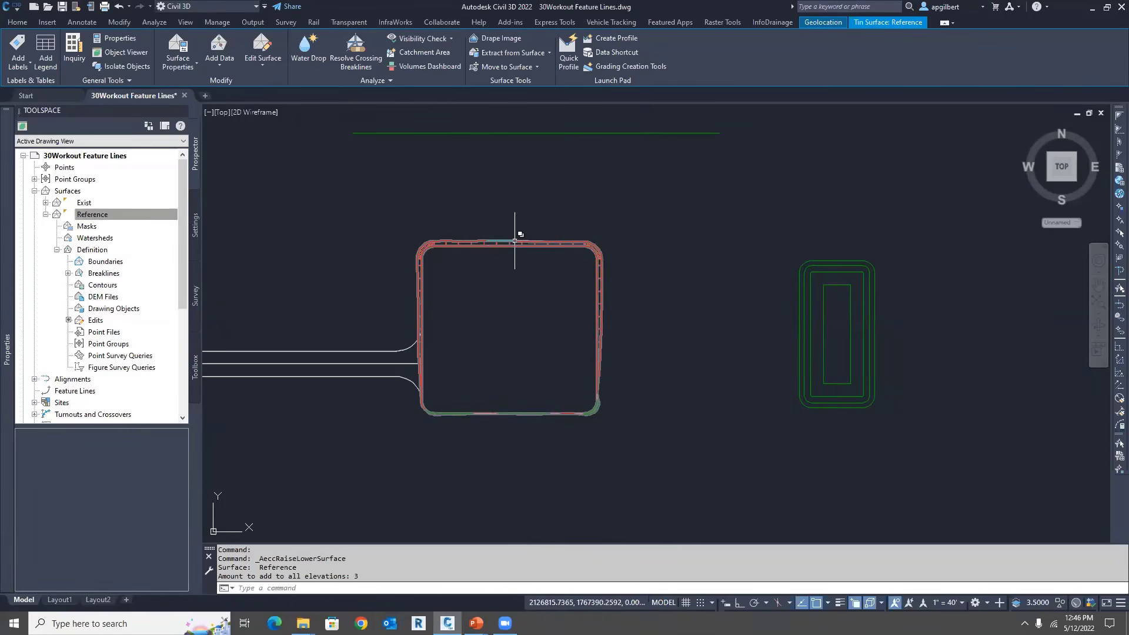
# Step: Set the site corridor to rebuild automatically
pyautogui.click(145, 215)
pyautogui.click(46, 215)
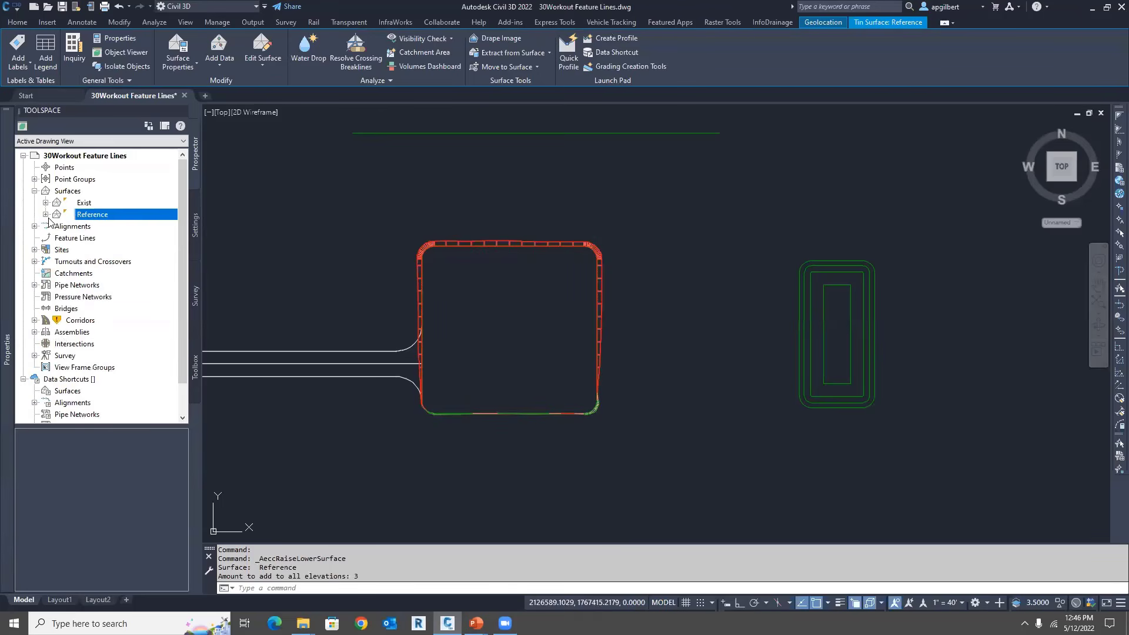
pyautogui.click(35, 321)
pyautogui.rightClick(81, 334)
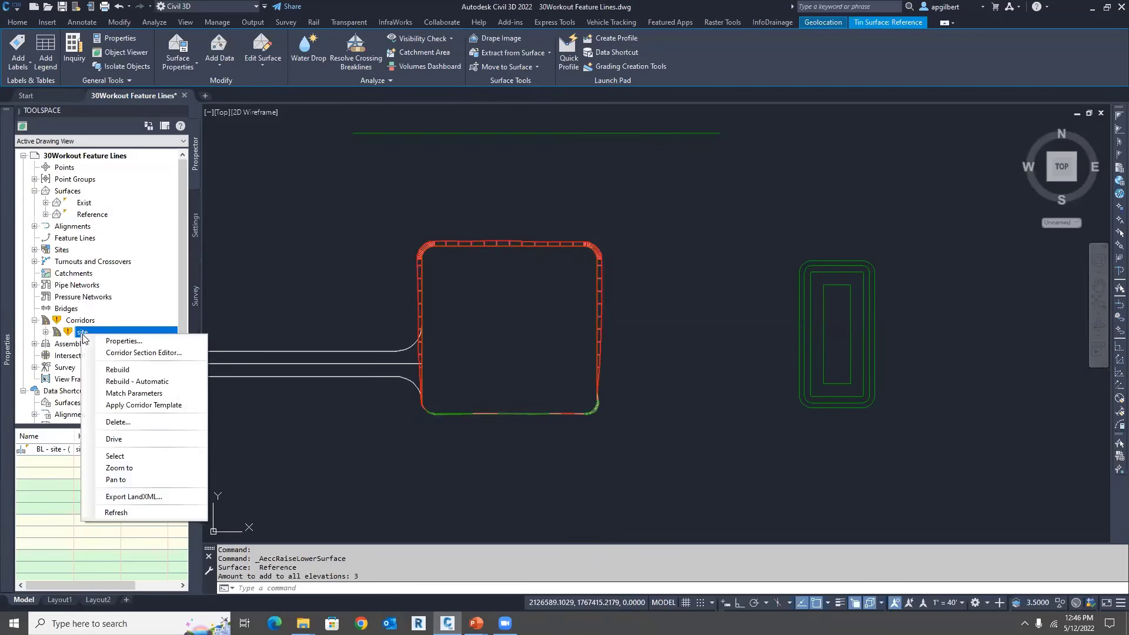
pyautogui.click(134, 380)
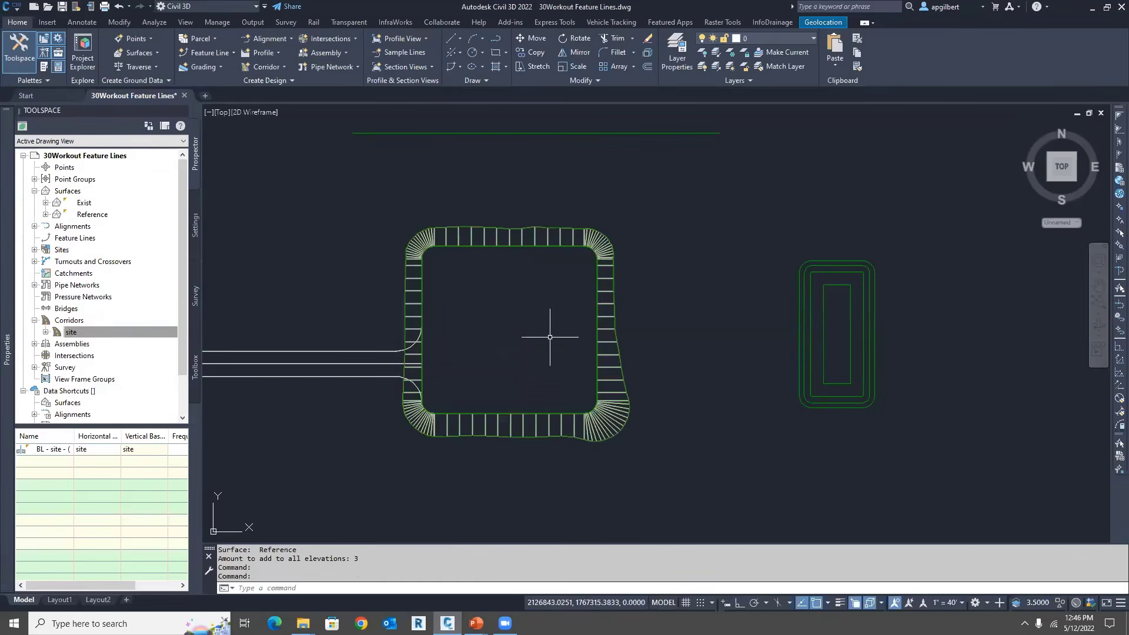
pyautogui.press('Escape')
pyautogui.press('Escape')
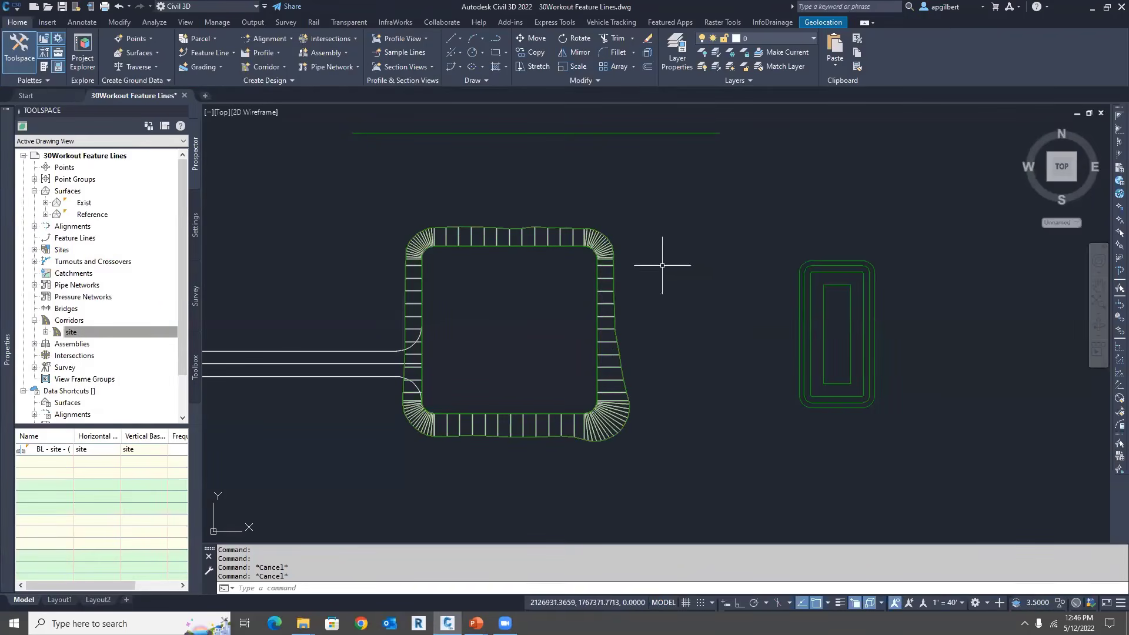
# Step: Create a corridor surface named sitecorr for the site corridor
pyautogui.scroll(-2, 662, 265)
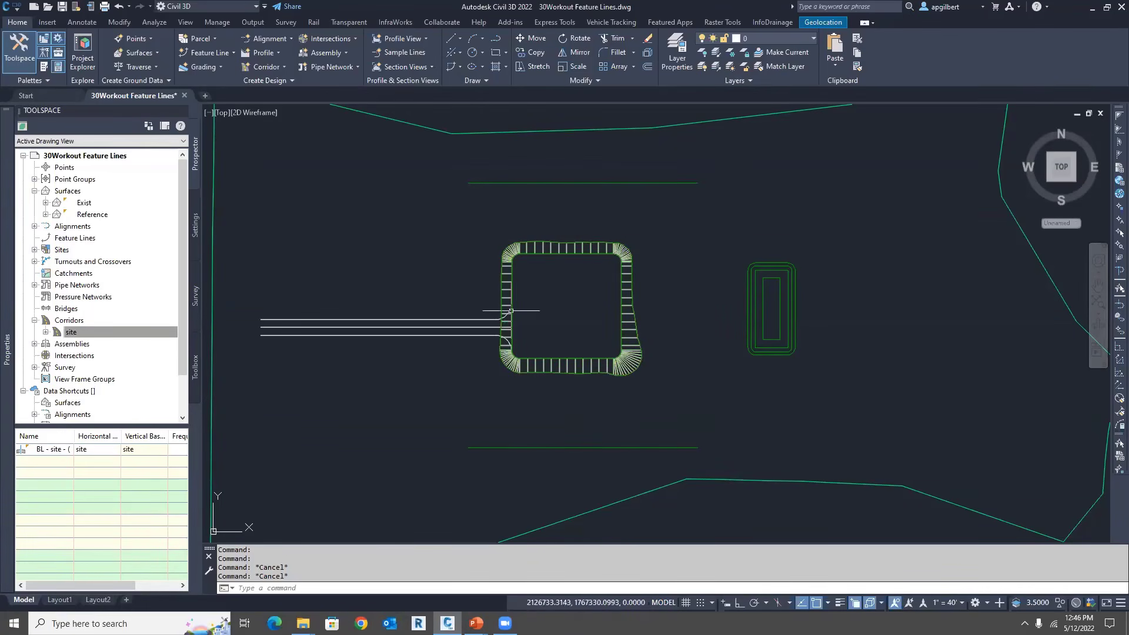
pyautogui.press('Escape')
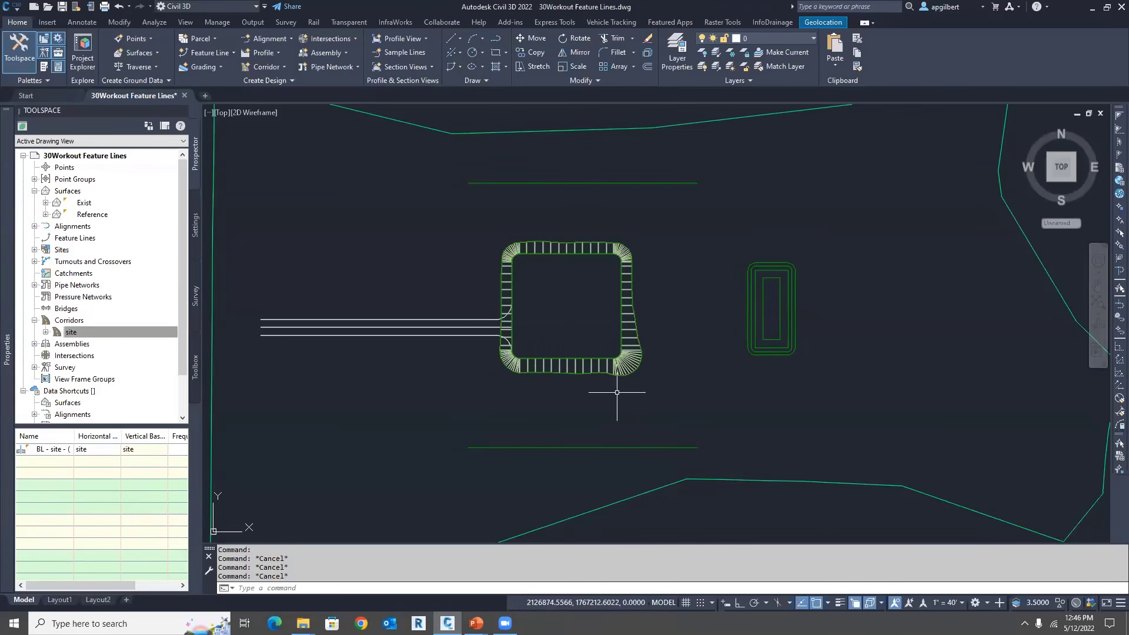
pyautogui.click(593, 367)
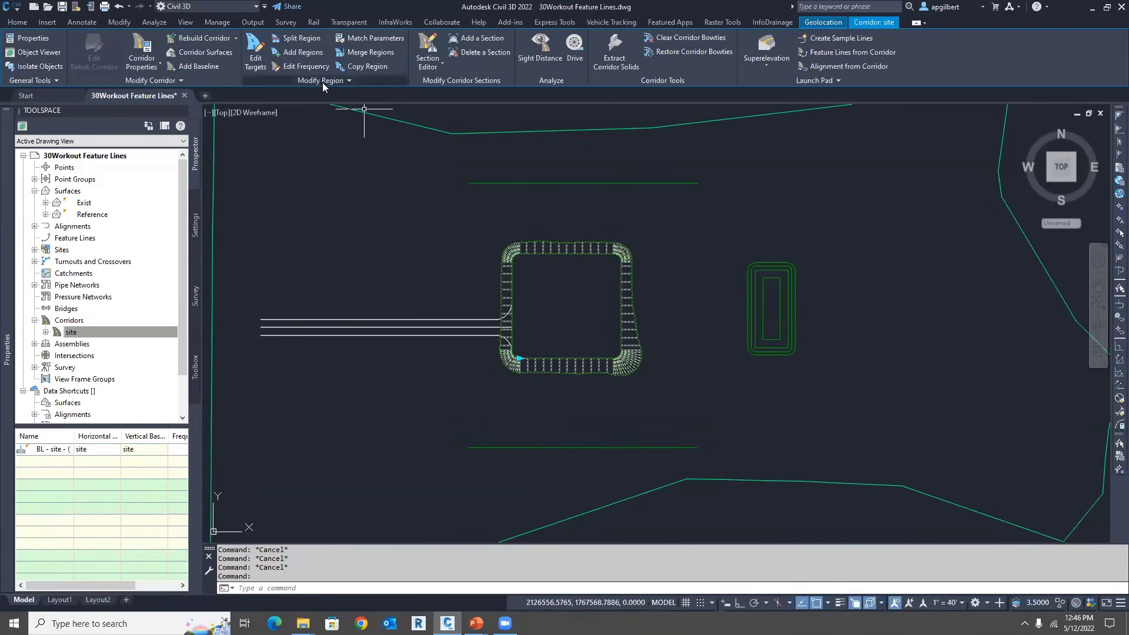
pyautogui.click(193, 52)
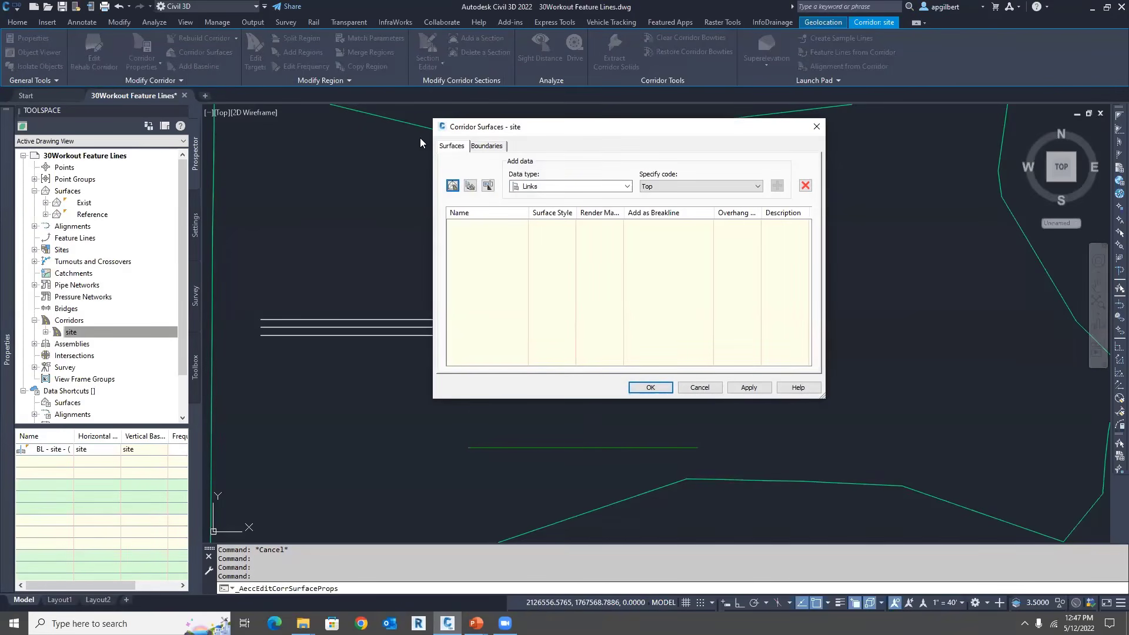
pyautogui.click(452, 186)
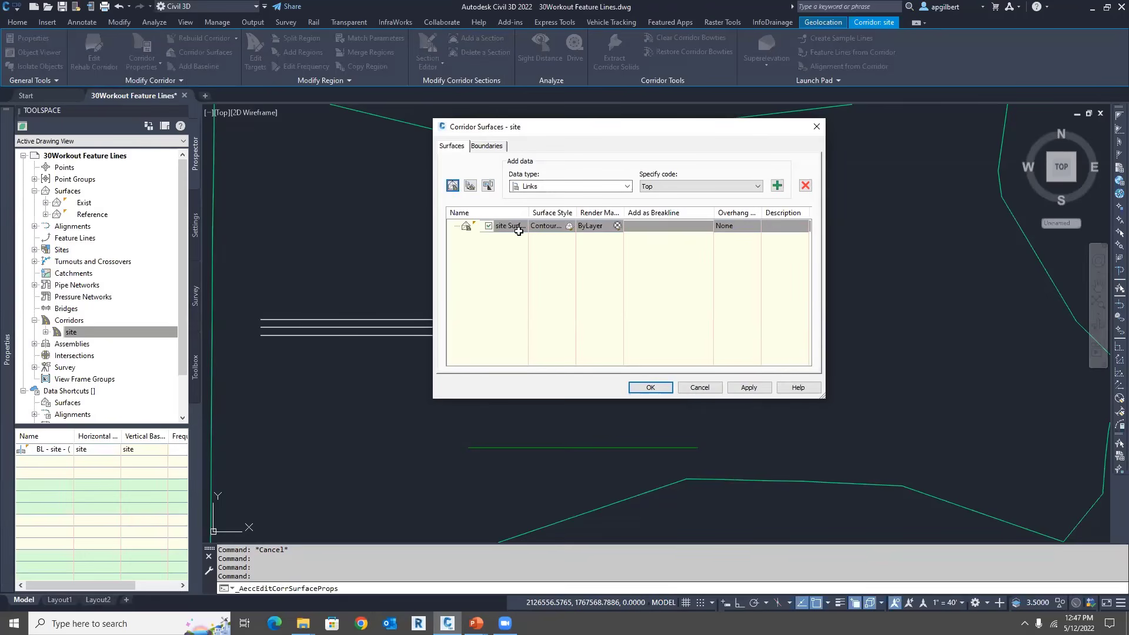
pyautogui.click(518, 229)
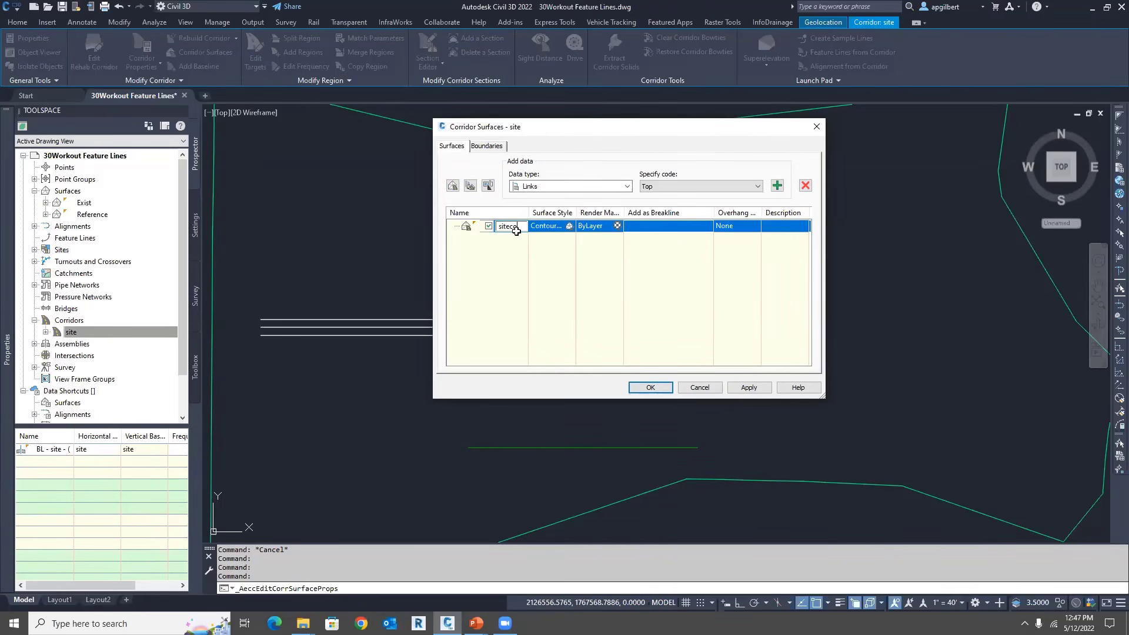
pyautogui.press('Return')
# Step: Add the Daylight feature lines as data to the sitecorr surface
pyautogui.click(610, 186)
pyautogui.click(541, 205)
pyautogui.click(677, 187)
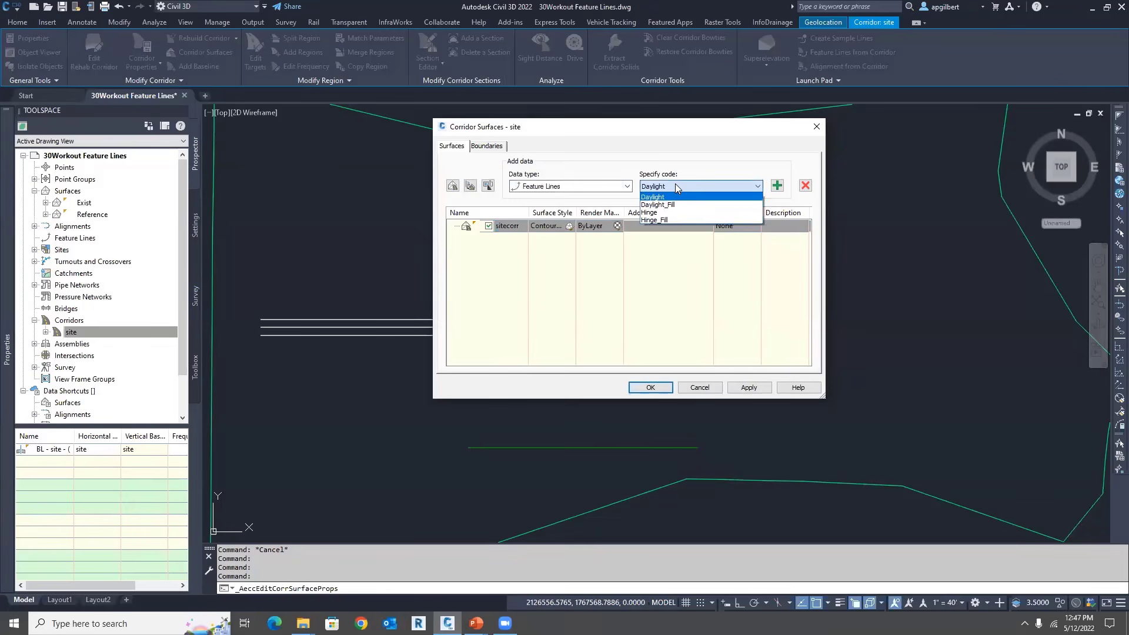
pyautogui.click(670, 197)
pyautogui.click(777, 186)
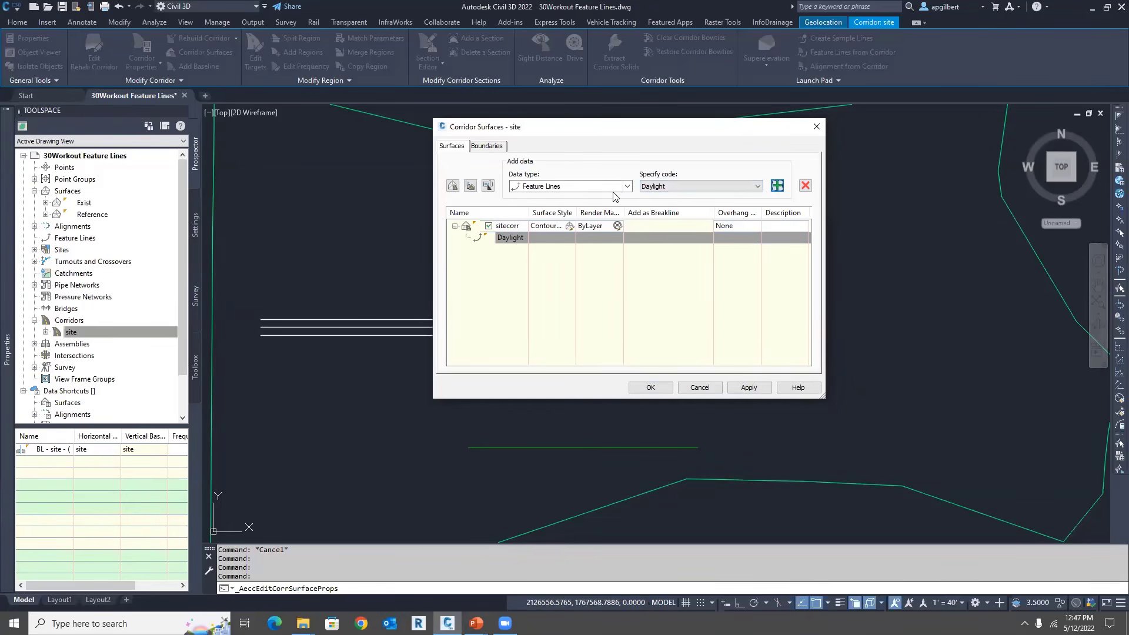
# Step: Add the Hinge feature lines as data to the sitecorr surface and build the corridor surface
pyautogui.click(683, 187)
pyautogui.click(682, 209)
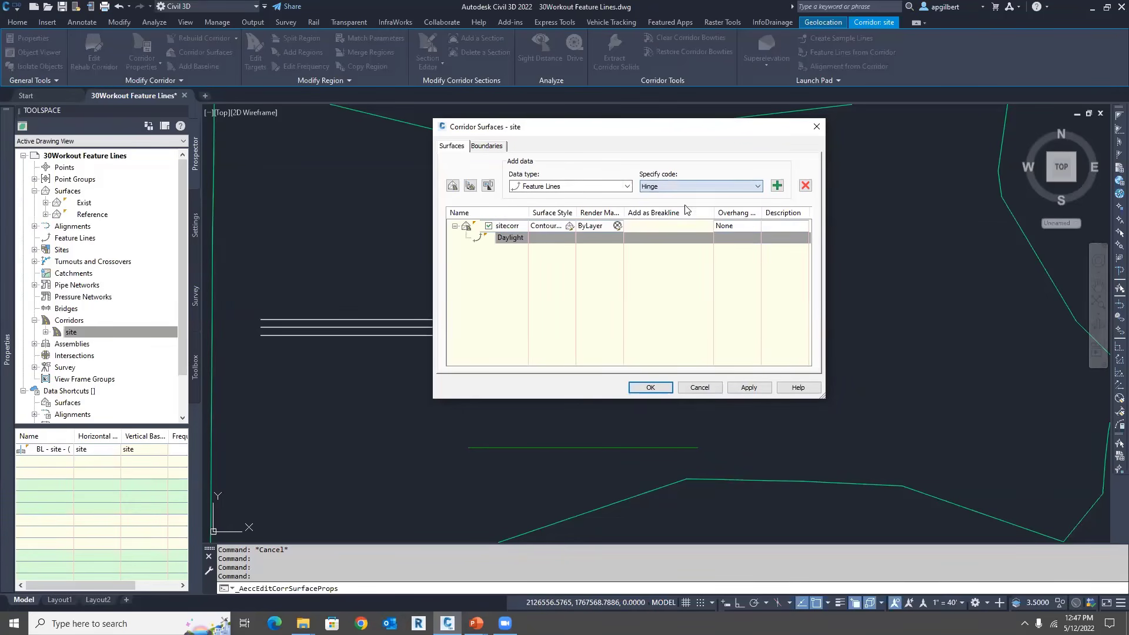
pyautogui.click(777, 185)
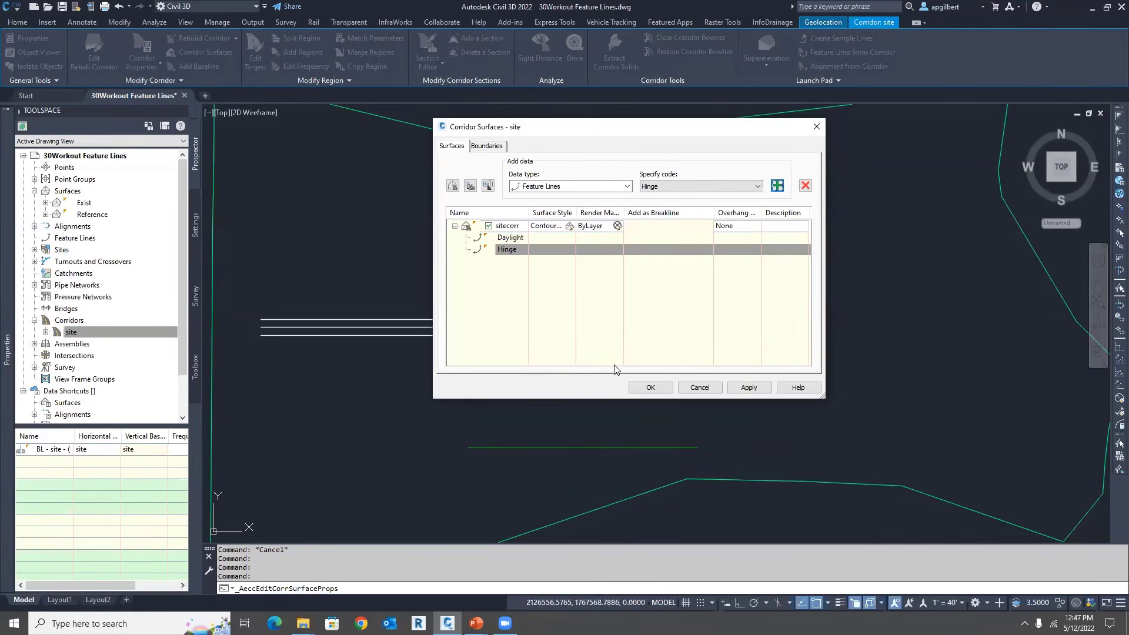
pyautogui.click(651, 387)
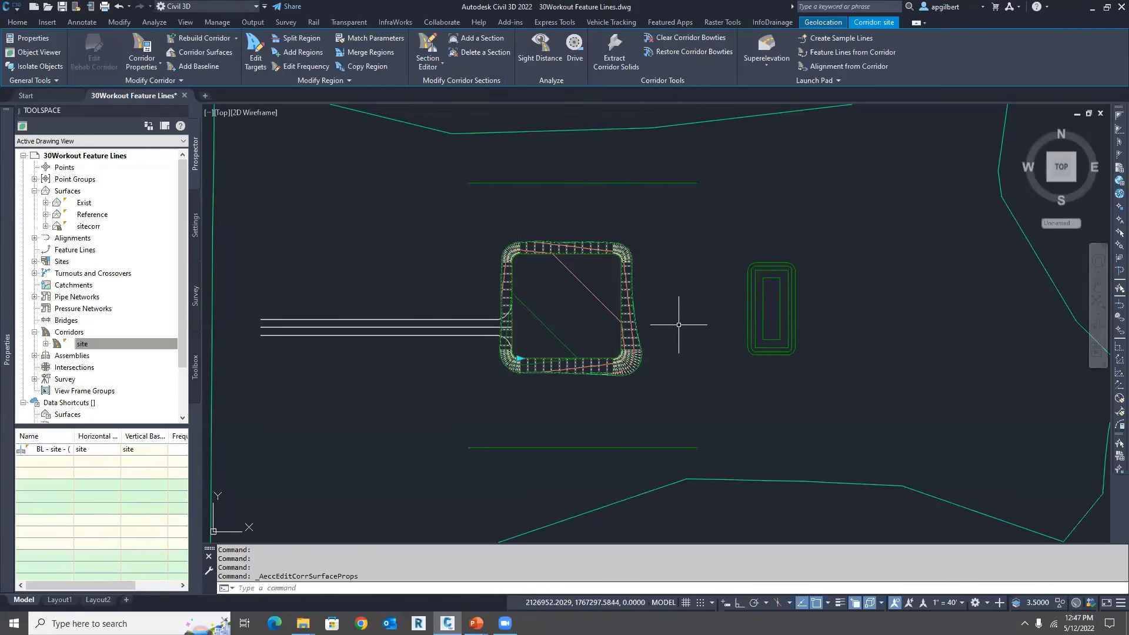
pyautogui.press('Escape')
pyautogui.press('Escape')
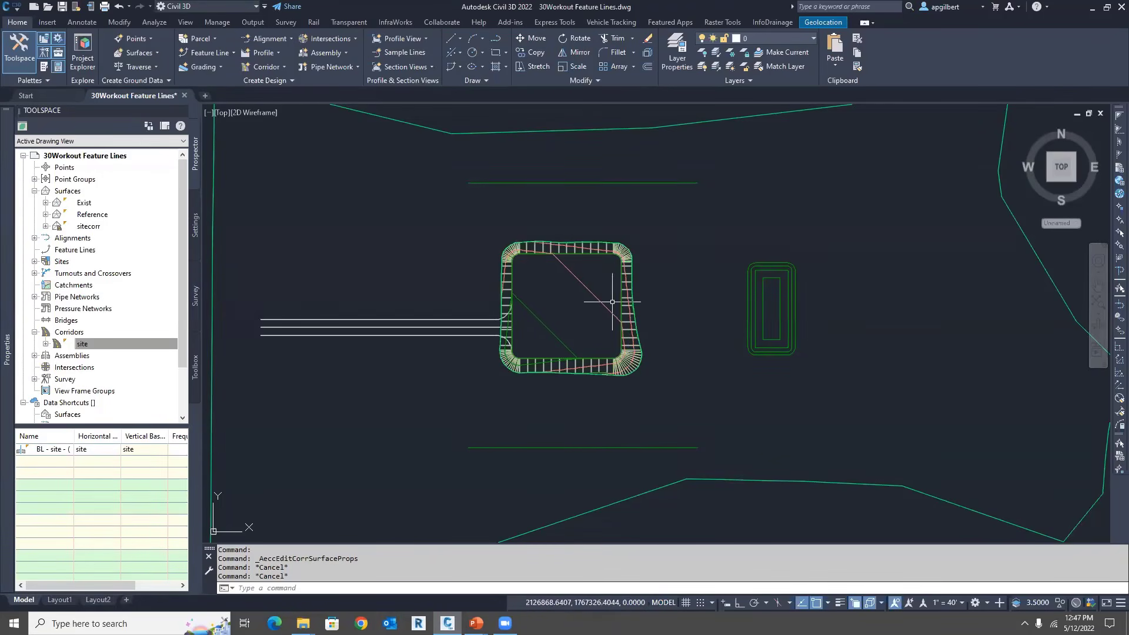
# Step: Set the sitecorr surface's style to _No Display
pyautogui.moveTo(612, 302)
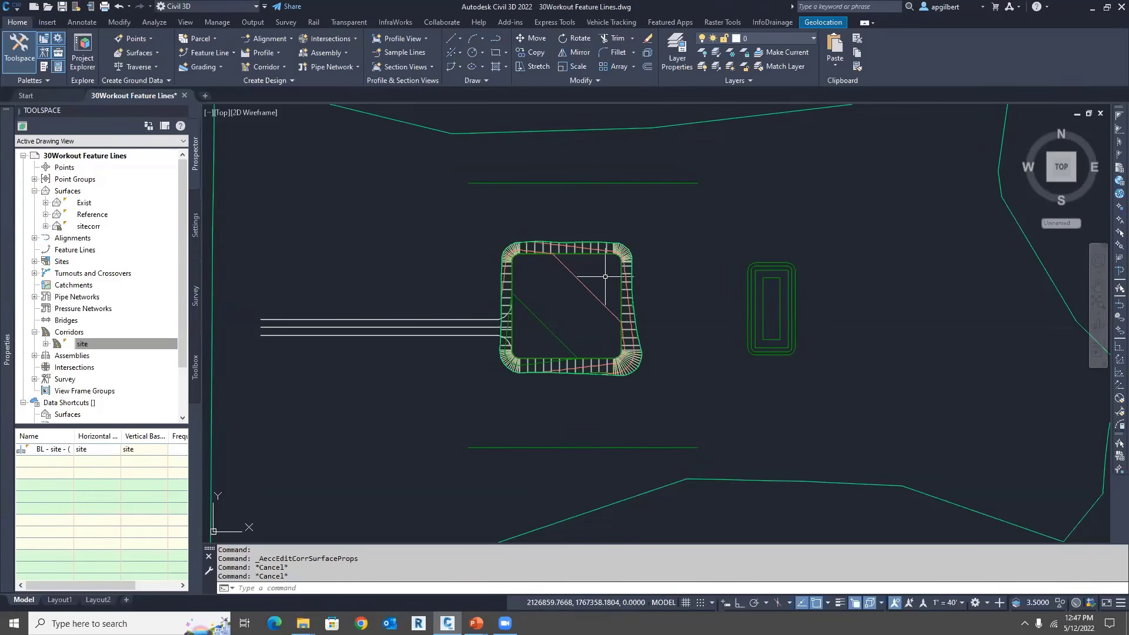
pyautogui.click(570, 271)
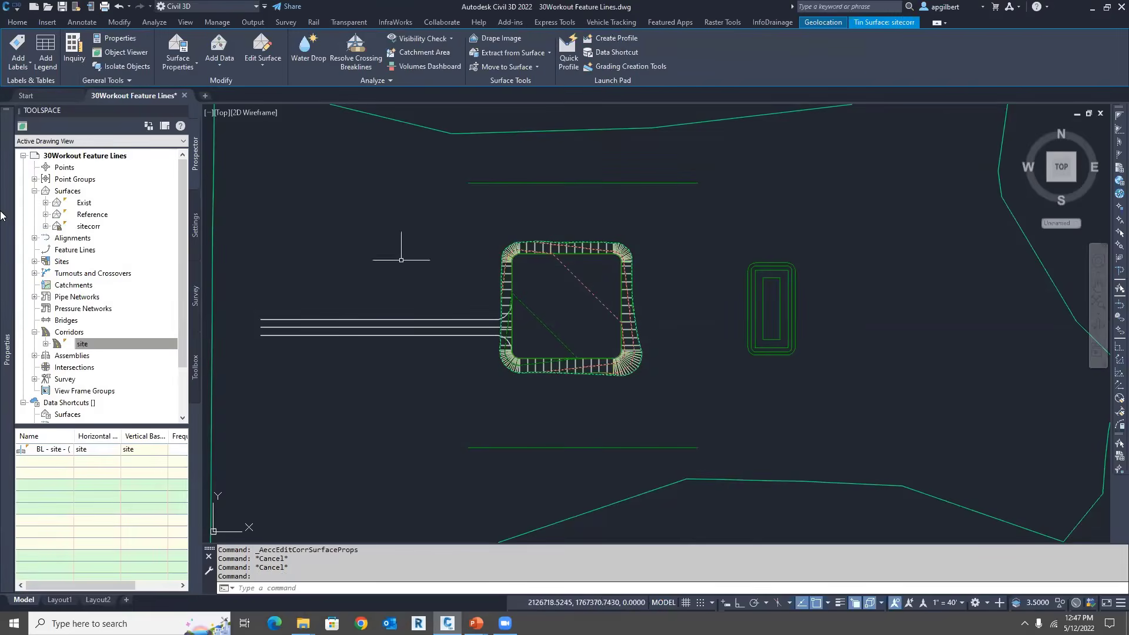
pyautogui.moveTo(3, 209)
pyautogui.click(136, 162)
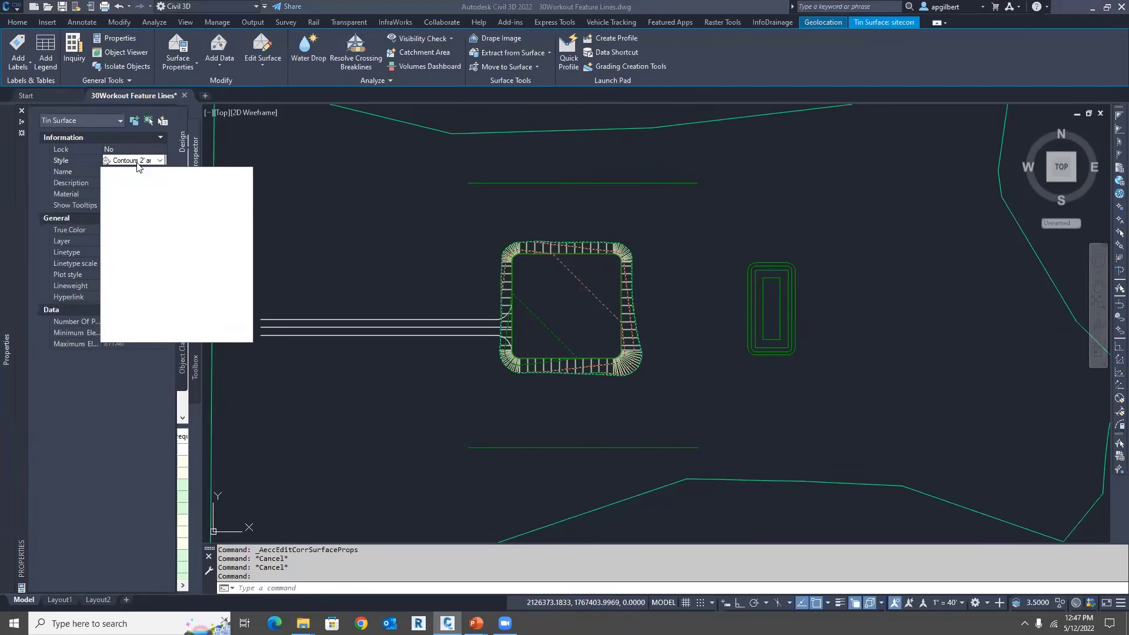
pyautogui.click(137, 171)
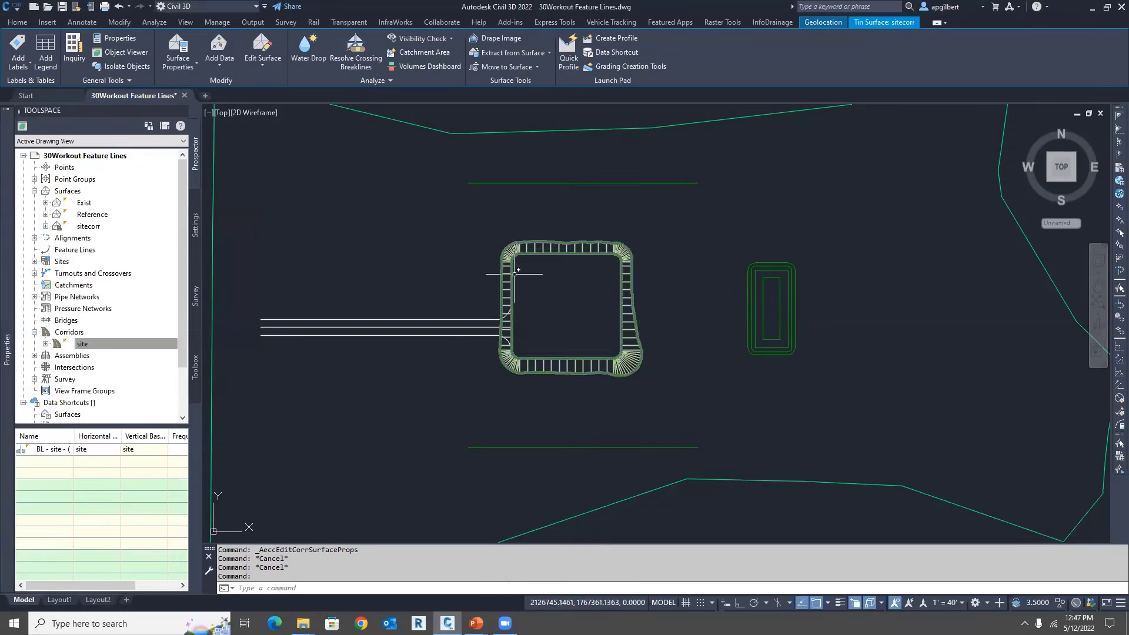
pyautogui.press('Escape')
pyautogui.press('Escape')
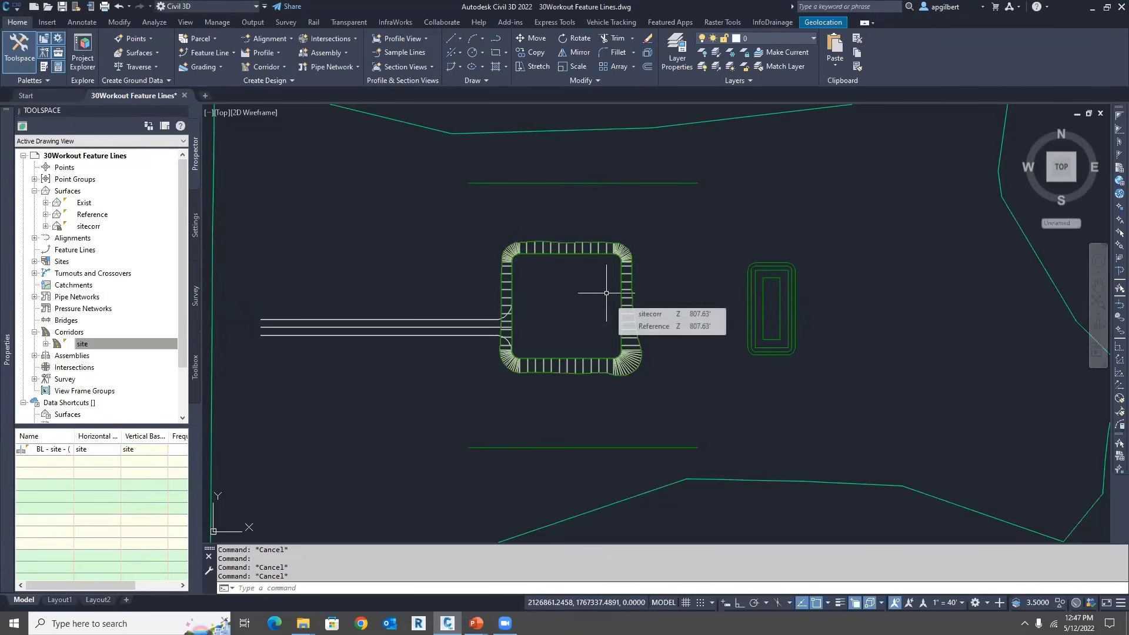
# Step: Start a new TIN surface and name it Final
pyautogui.rightClick(77, 193)
pyautogui.click(114, 198)
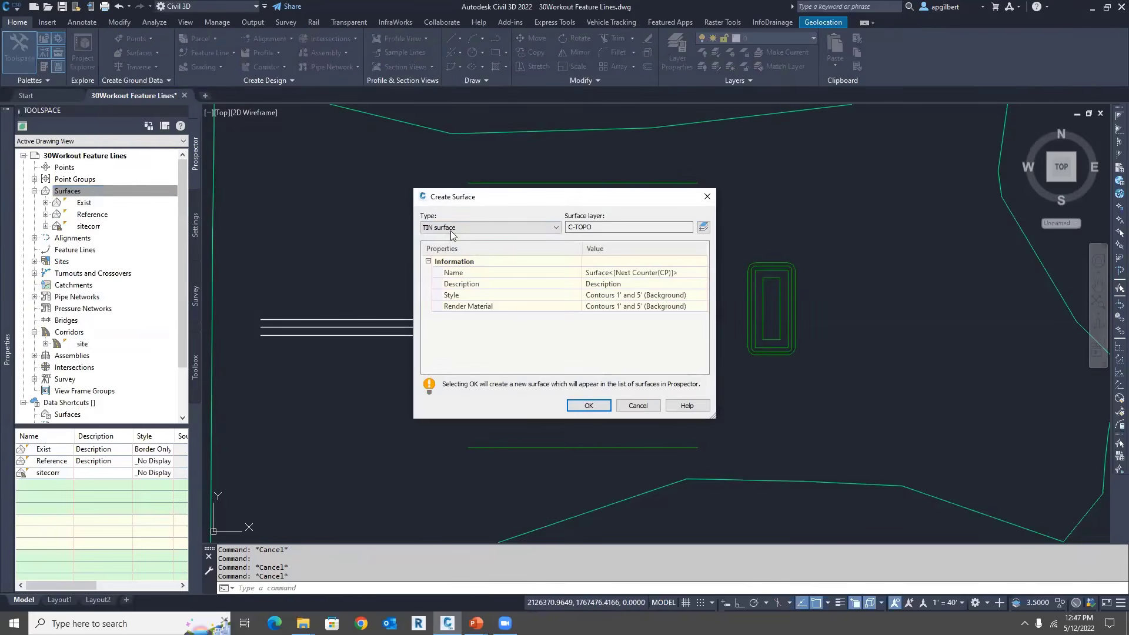
pyautogui.click(624, 273)
pyautogui.click(650, 275)
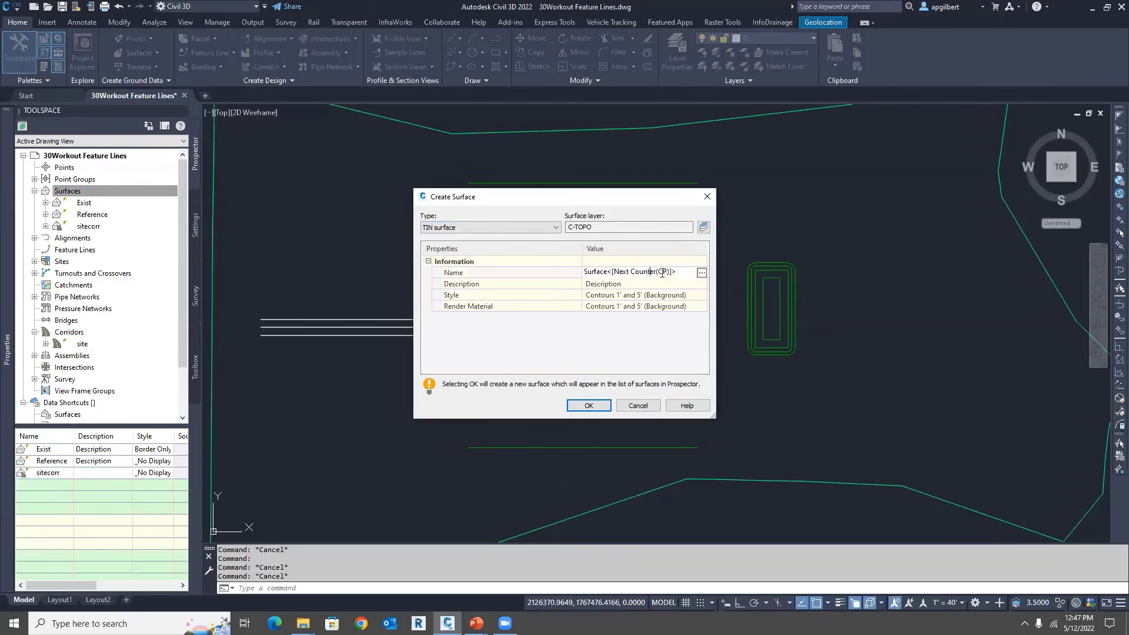
pyautogui.moveTo(679, 273); pyautogui.dragTo(521, 265)
pyautogui.write('Final')
pyautogui.press('Return')
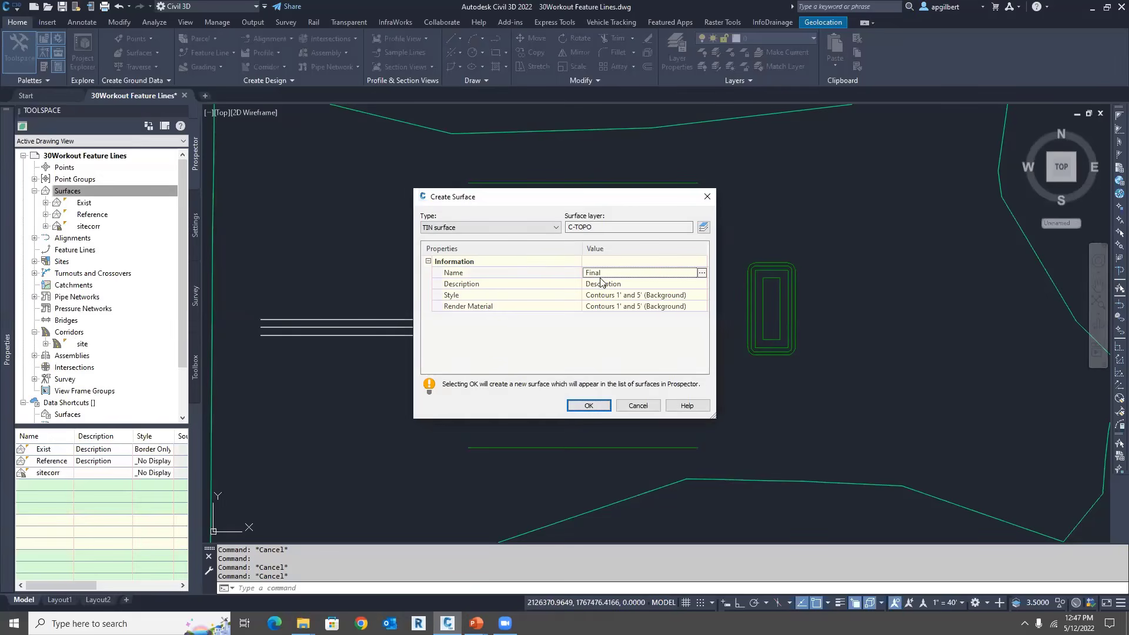
# Step: Assign the Contours and Triangles style to the Final surface and create it
pyautogui.click(675, 296)
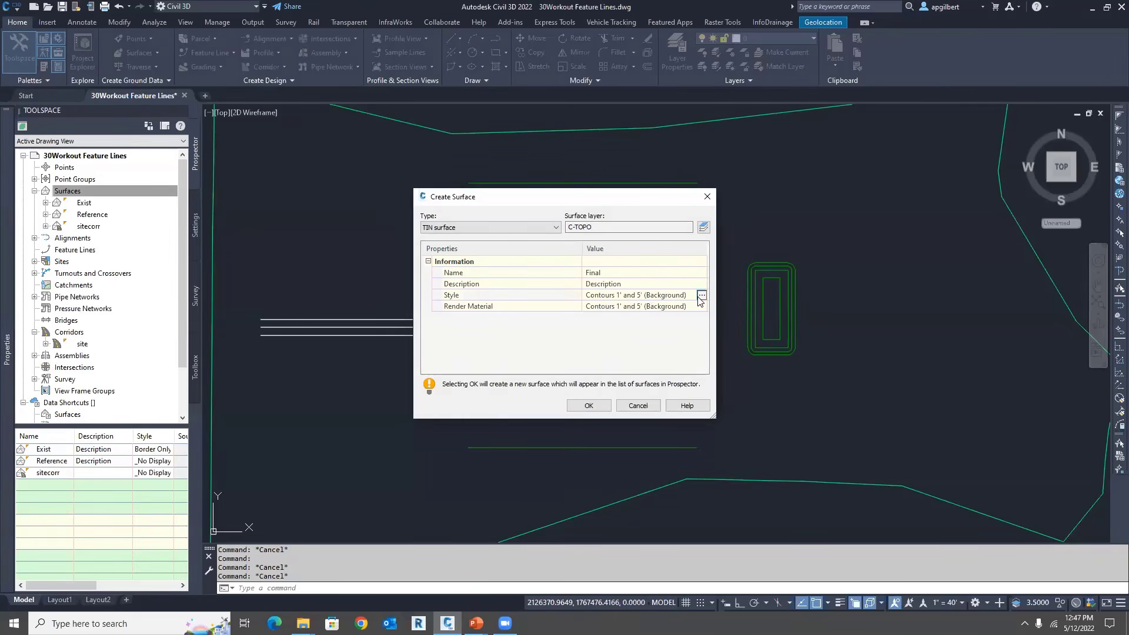
pyautogui.click(702, 295)
pyautogui.click(588, 303)
pyautogui.click(571, 395)
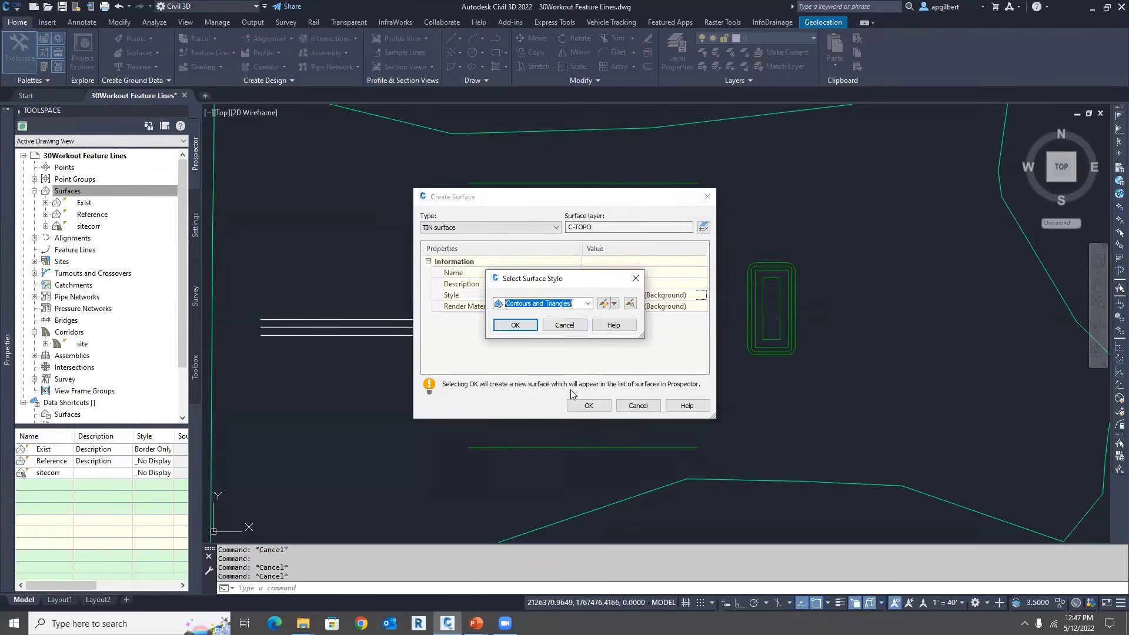
pyautogui.click(515, 326)
pyautogui.click(589, 405)
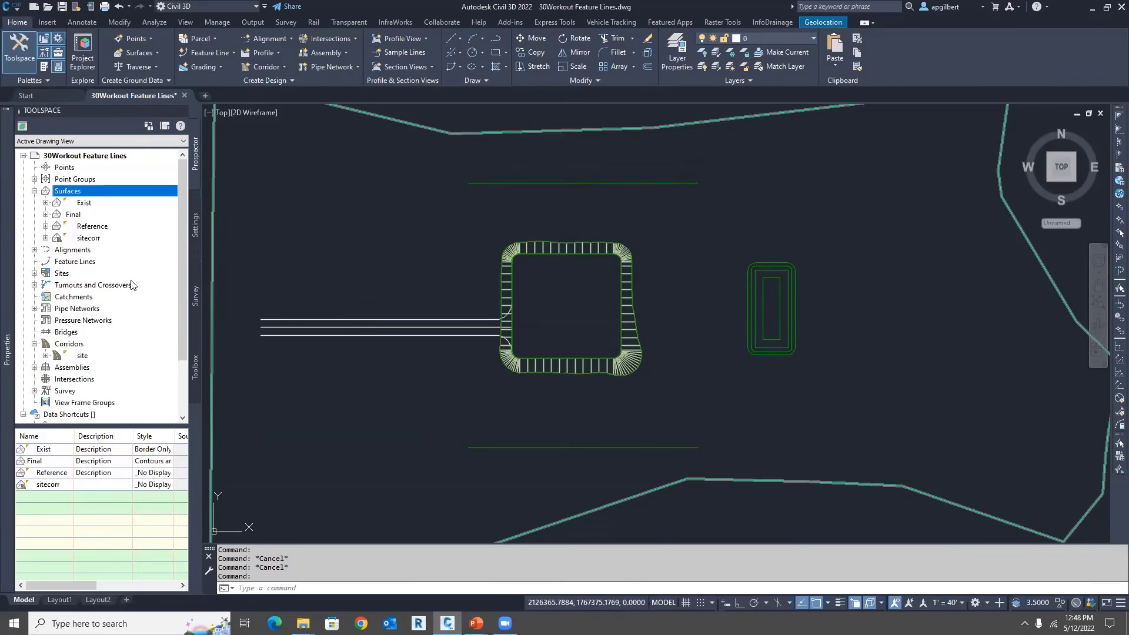
pyautogui.click(46, 215)
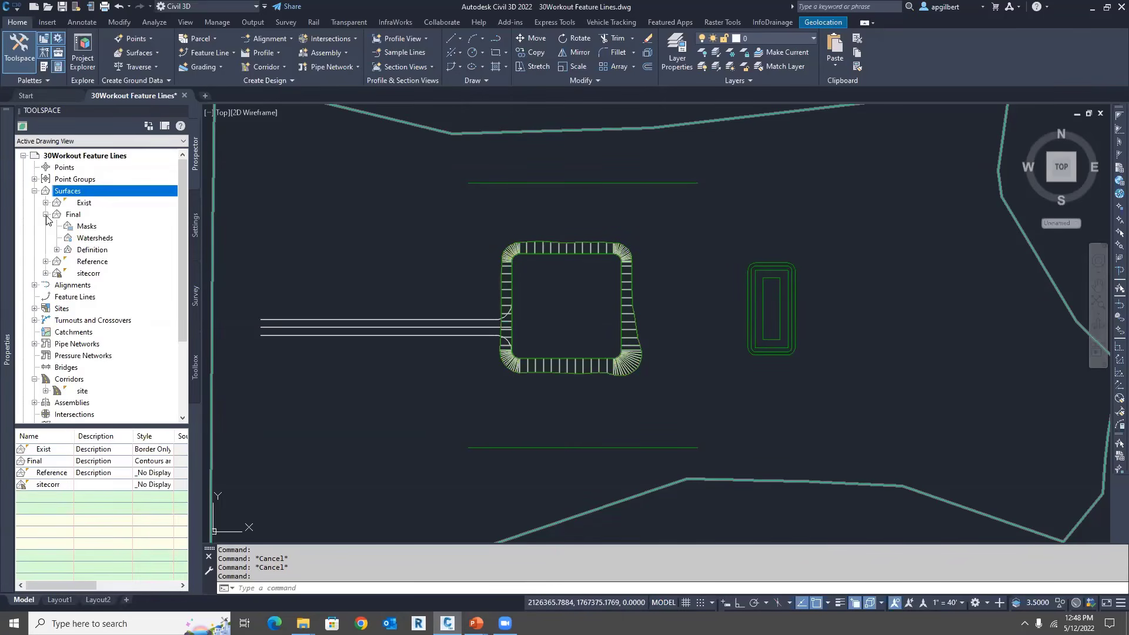
pyautogui.rightClick(77, 217)
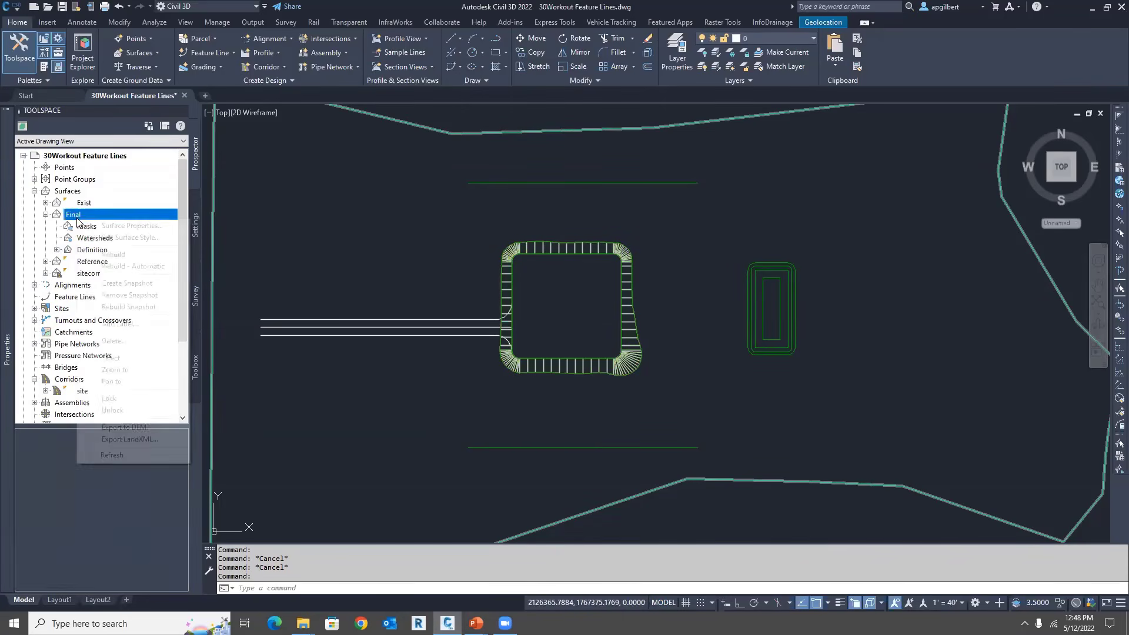
pyautogui.click(247, 279)
pyautogui.click(532, 250)
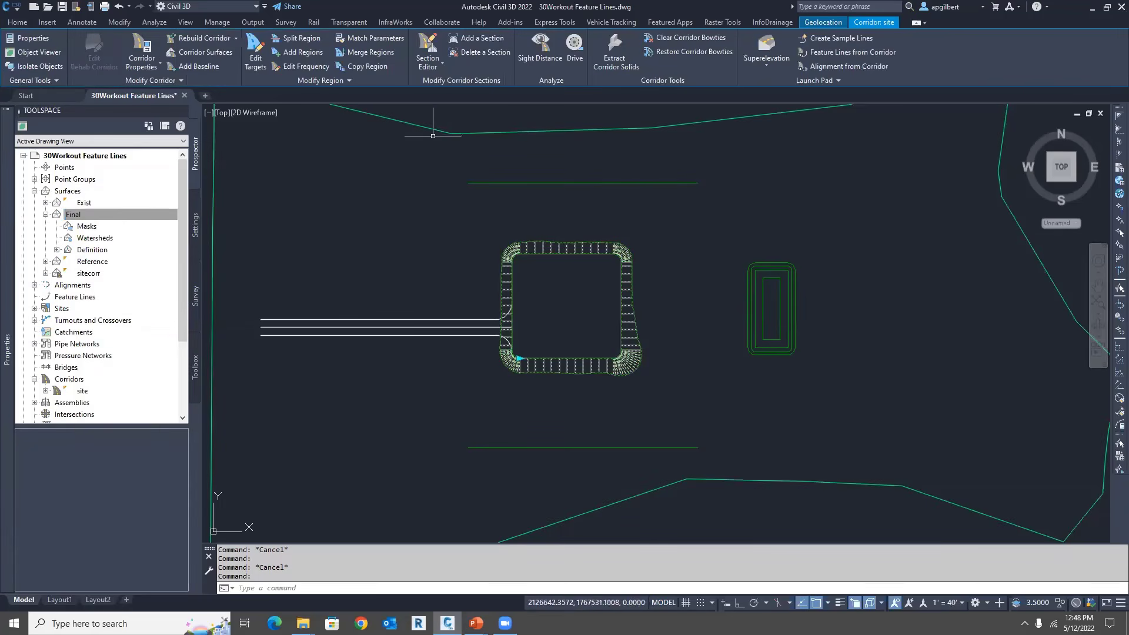
pyautogui.press('Escape')
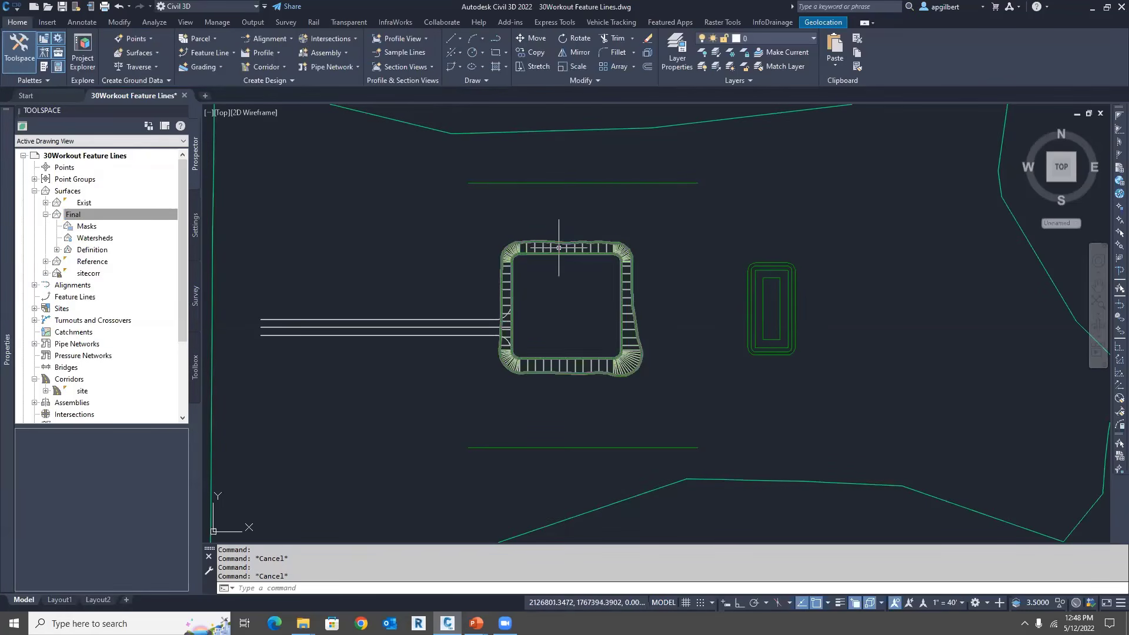
# Step: Paste the sitecorr surface into the Final surface
pyautogui.rightClick(77, 215)
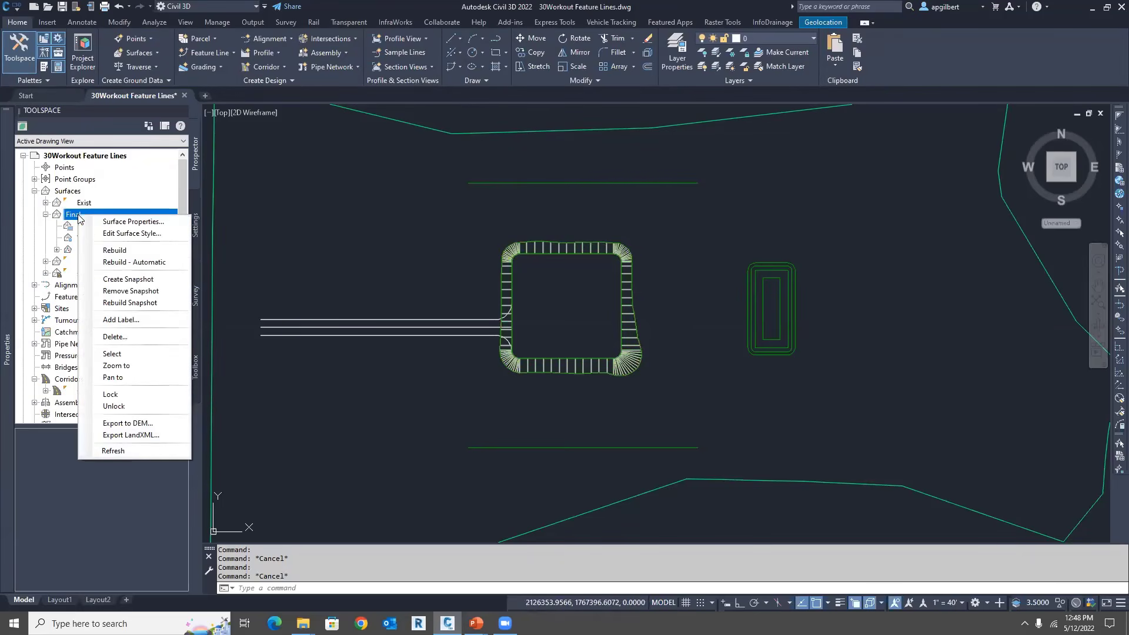
pyautogui.click(130, 354)
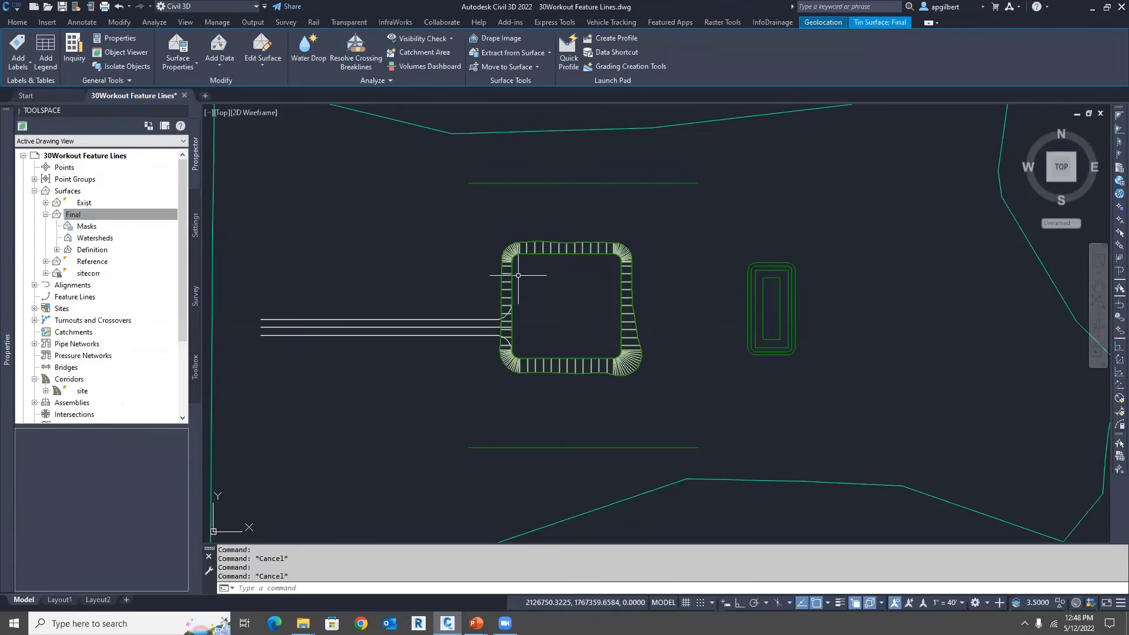
pyautogui.click(260, 70)
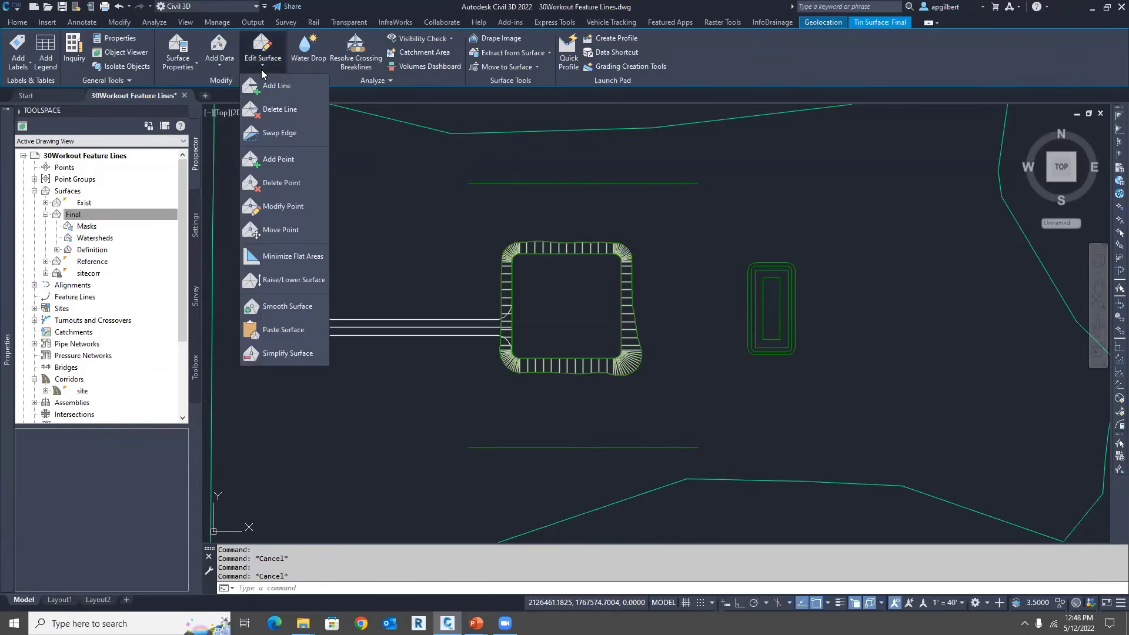
pyautogui.click(292, 329)
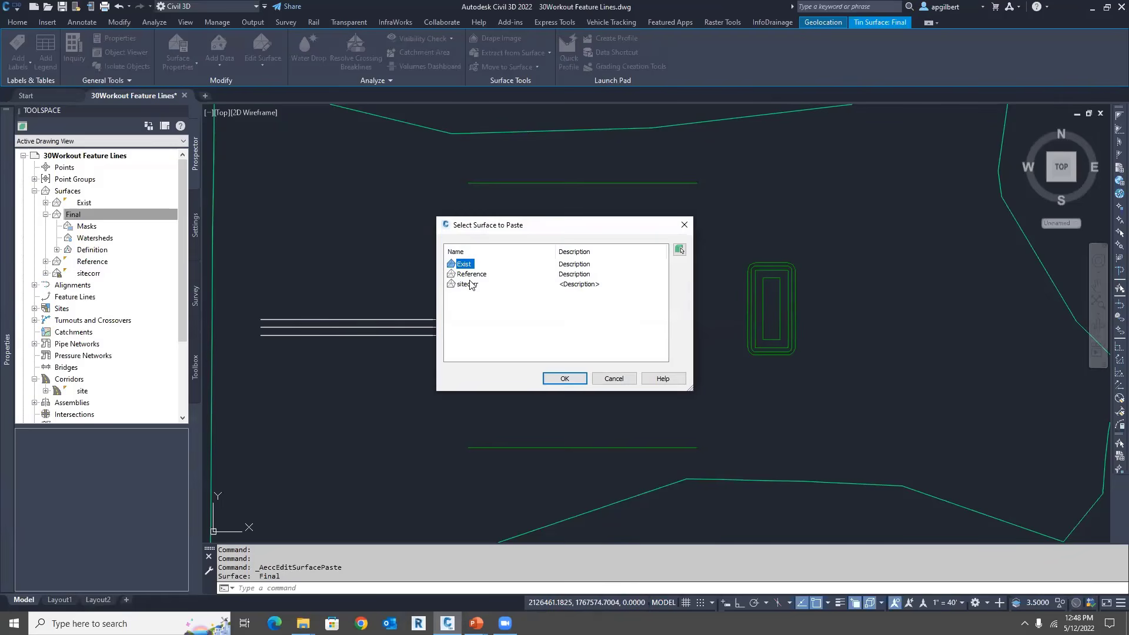
pyautogui.click(470, 285)
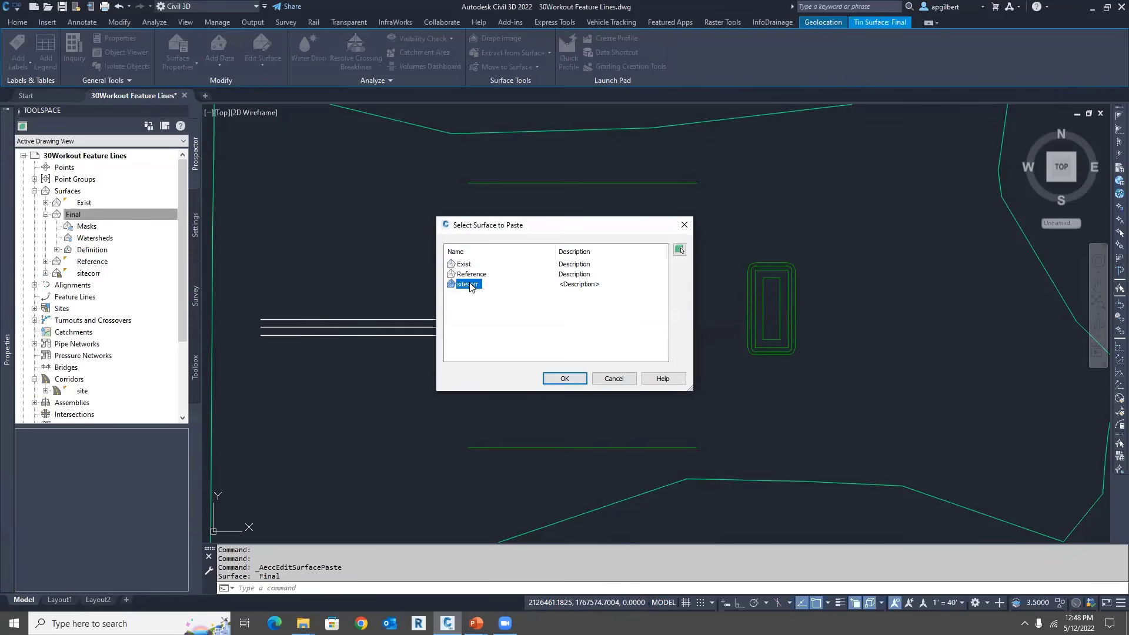
pyautogui.click(559, 379)
pyautogui.press('Escape')
pyautogui.press('Escape')
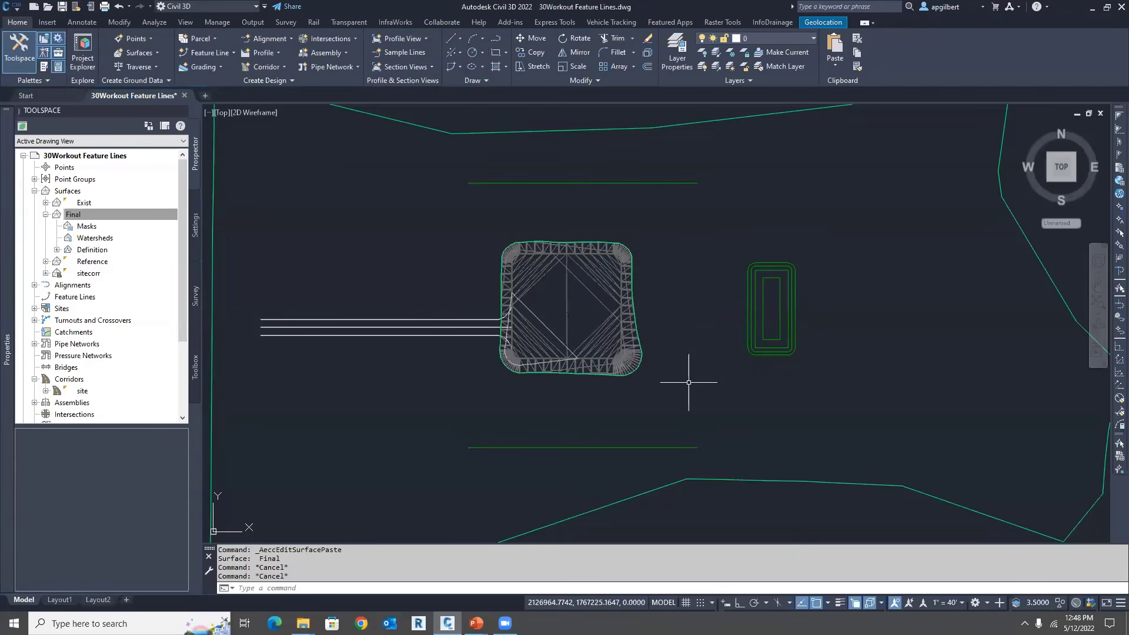
# Step: Add the nested rectangular feature lines east of the pad to the Final surface as standard breaklines with a 10.00' supplementing distance
pyautogui.click(805, 291)
pyautogui.click(731, 316)
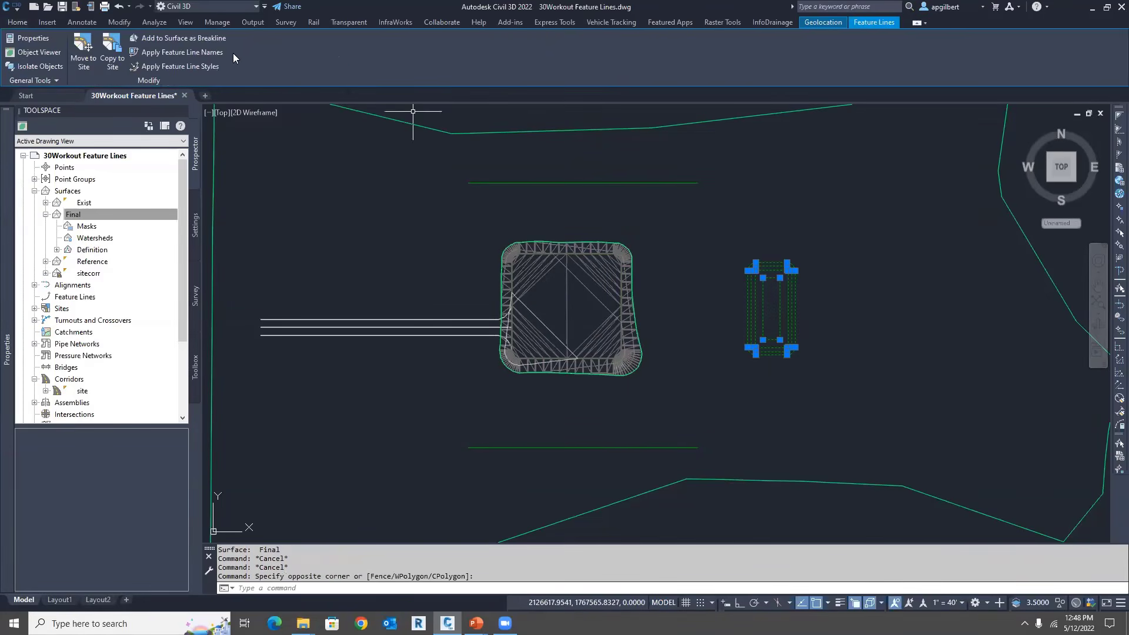
pyautogui.click(203, 40)
pyautogui.click(613, 304)
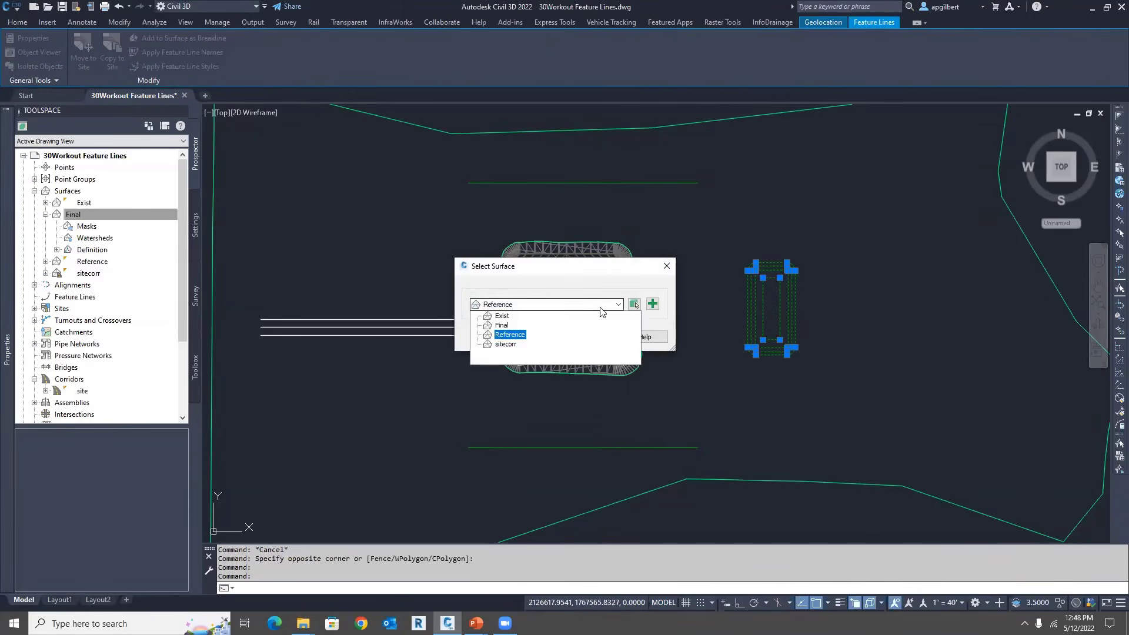
pyautogui.click(504, 323)
pyautogui.click(547, 338)
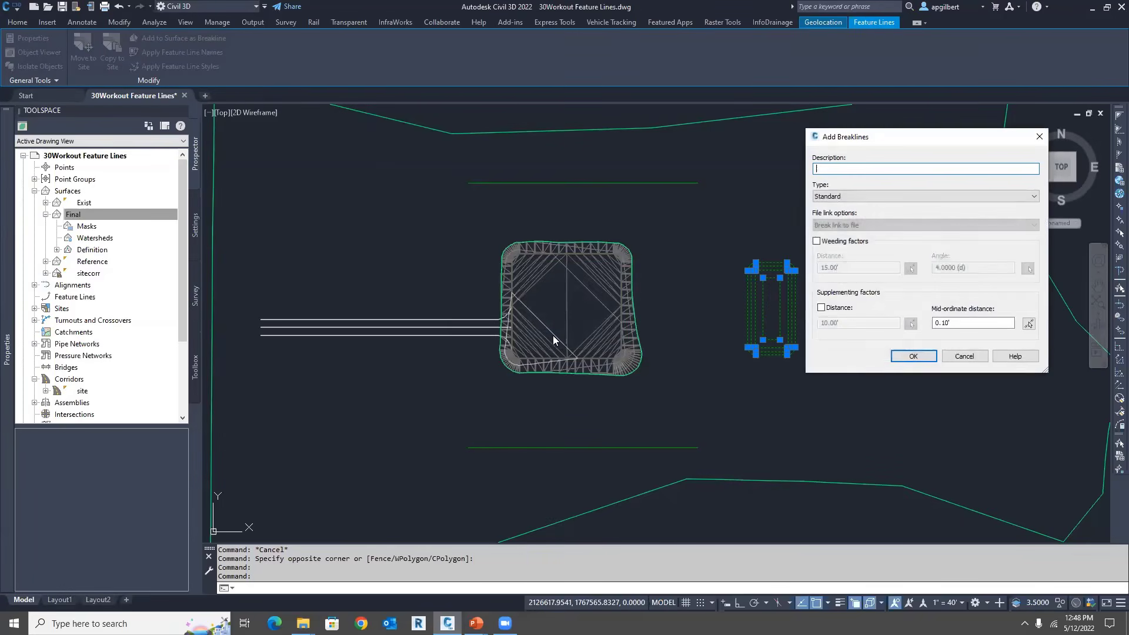
pyautogui.click(822, 308)
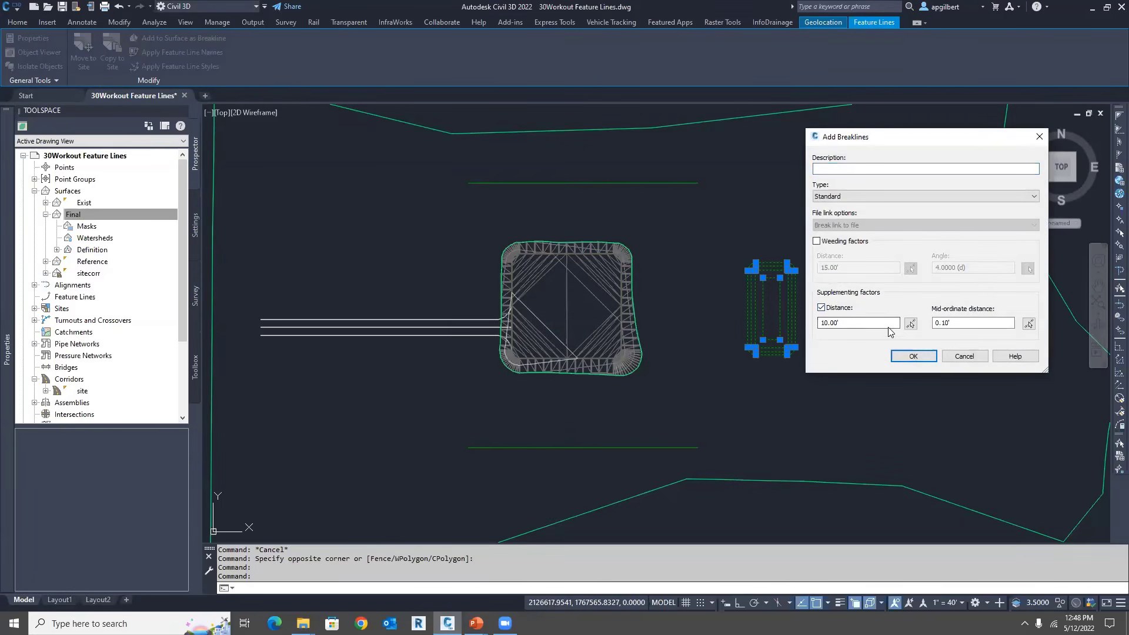
pyautogui.click(913, 356)
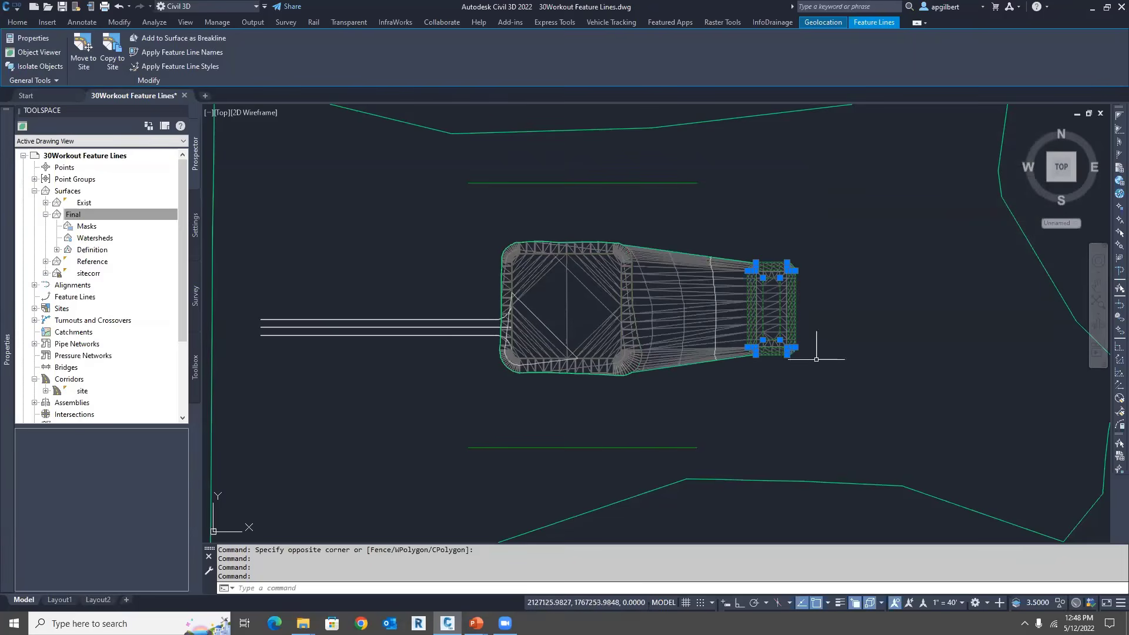
pyautogui.press('Escape')
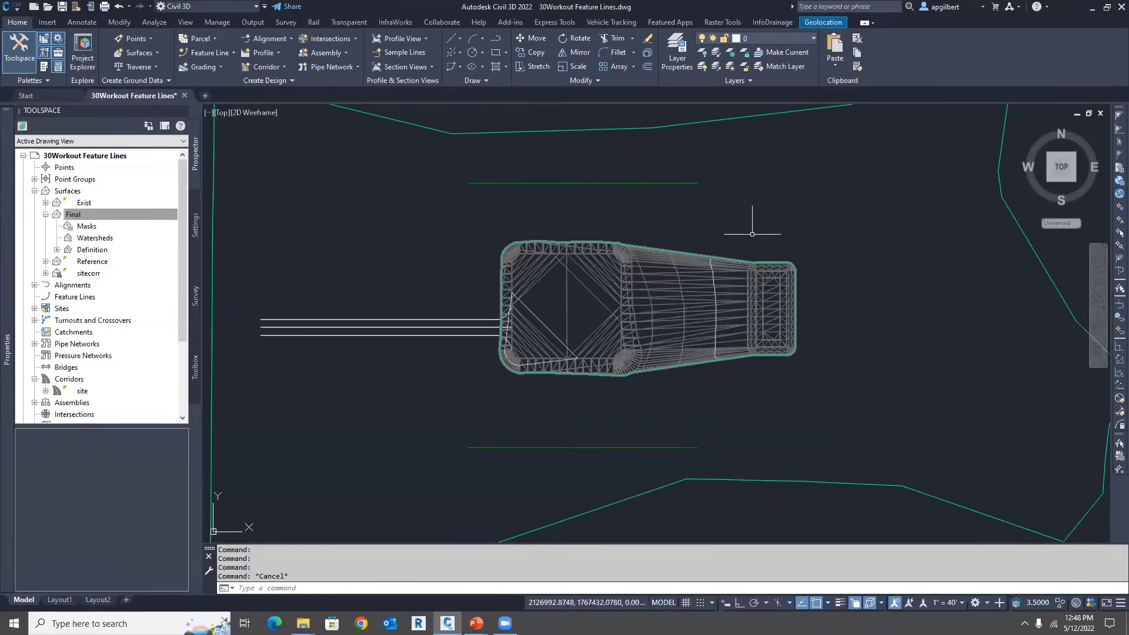
# Step: Draw a straight north-south polyline across the Final surface between the pad and the nested rectangles, aligned with the east ends of the green lines
pyautogui.scroll(2, 690, 315)
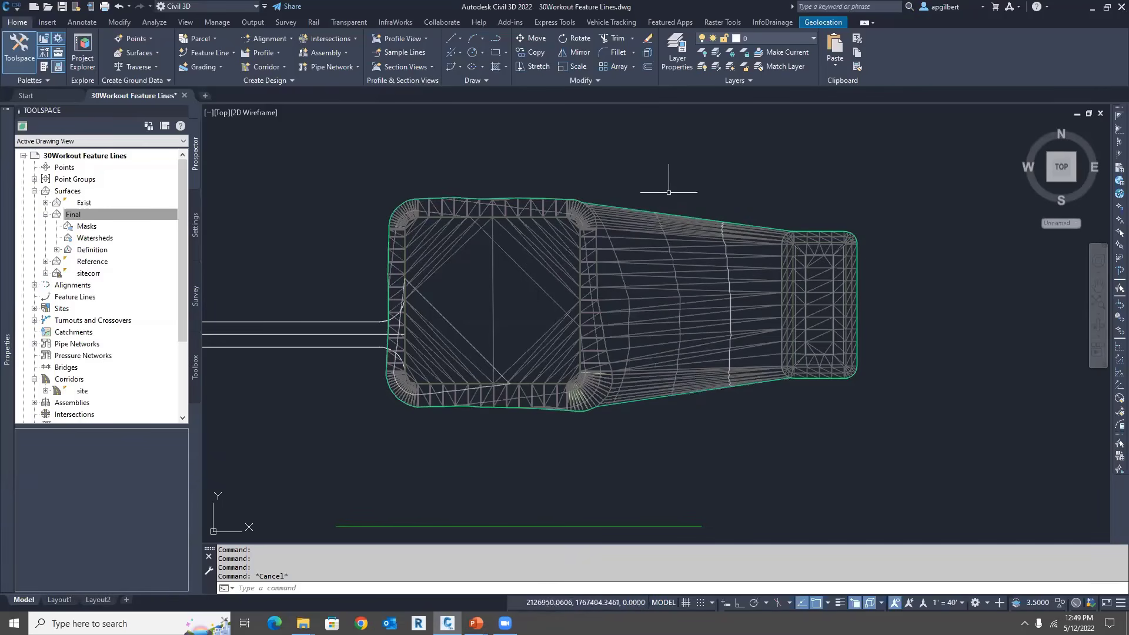
pyautogui.scroll(-2, 471, 118)
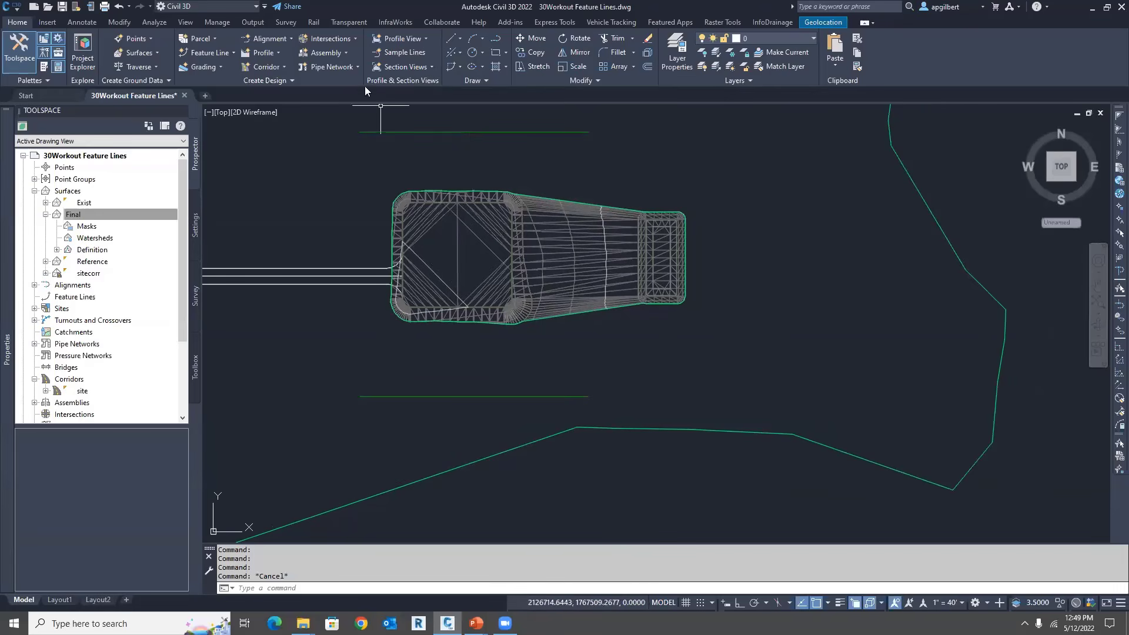
pyautogui.click(496, 38)
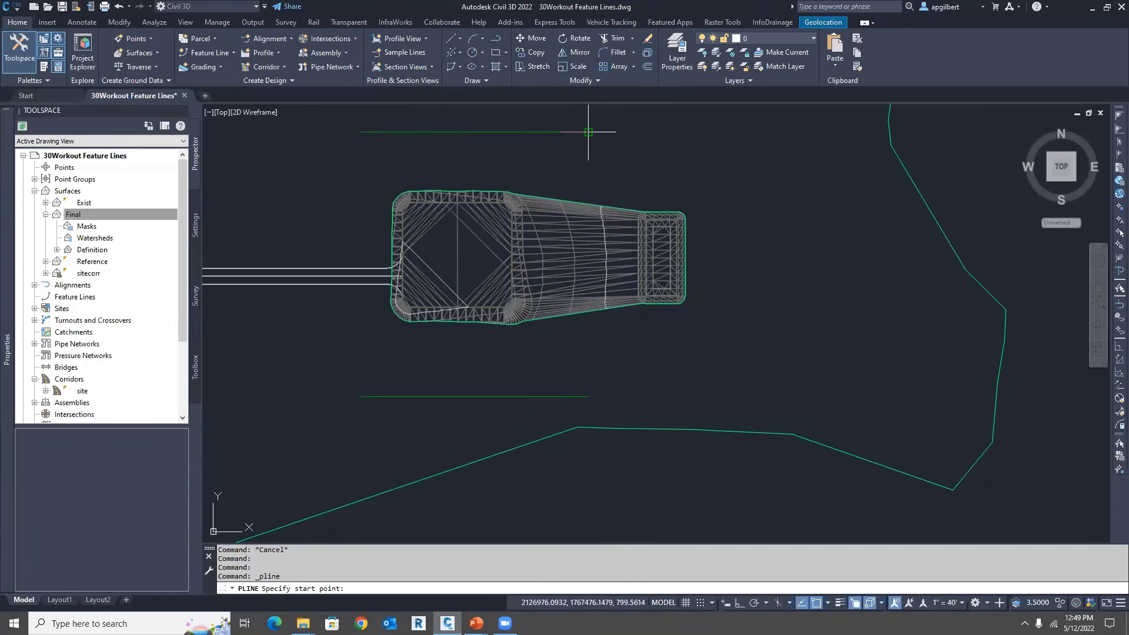
pyautogui.click(588, 171)
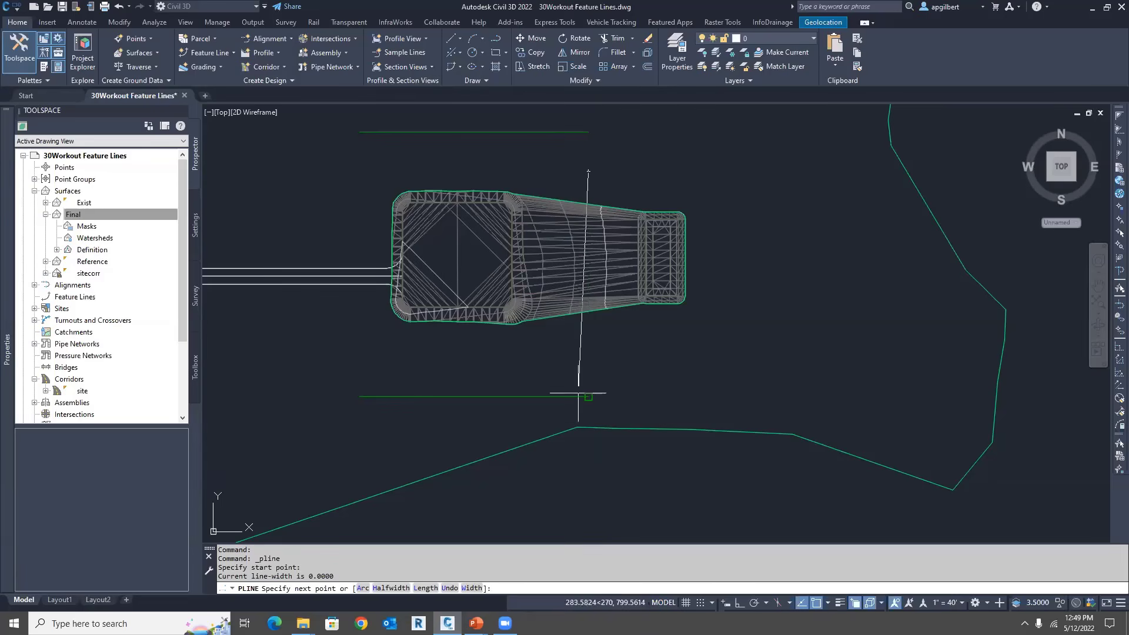
pyautogui.click(588, 346)
pyautogui.press('Escape')
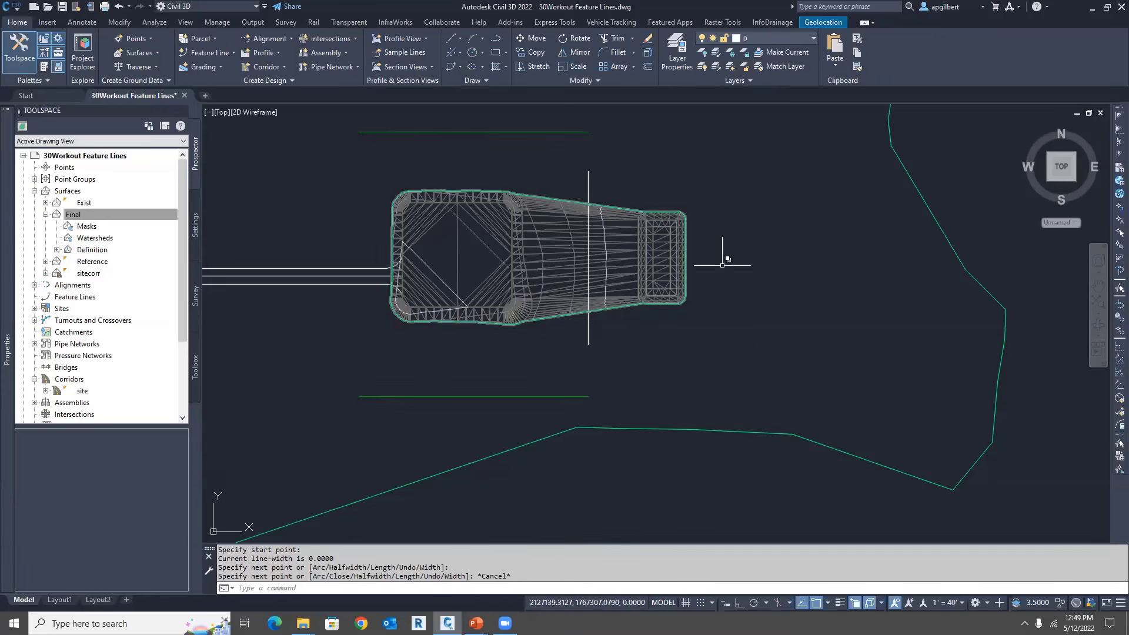
# Step: Convert the new north-south polyline to a feature line named limitEast in the Final site, with Assign elevations enabled
pyautogui.click(233, 52)
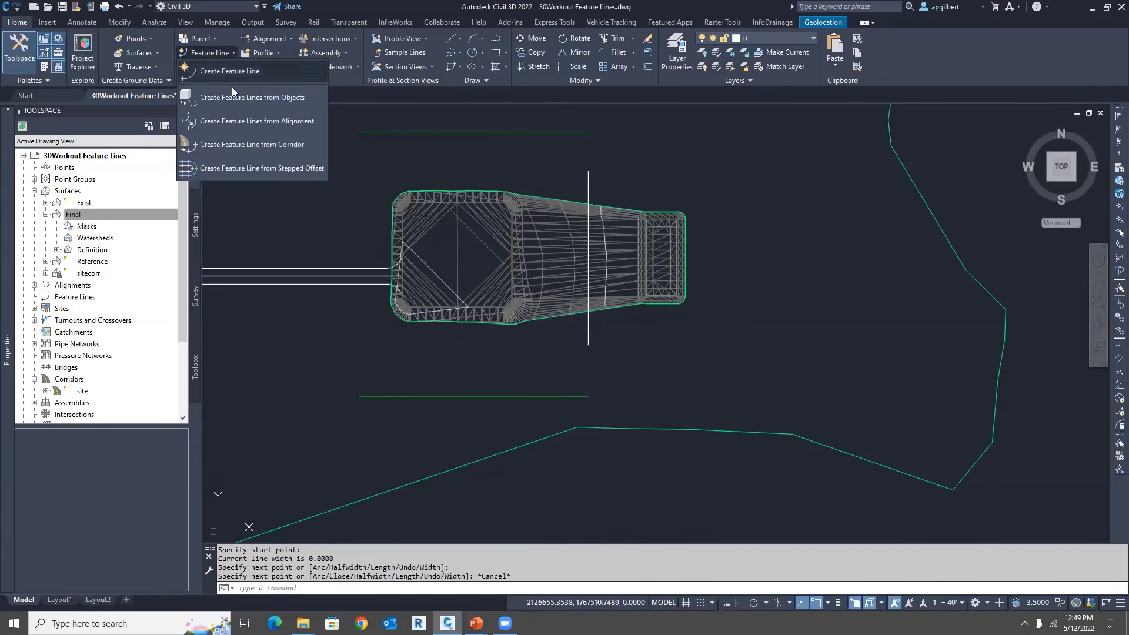
pyautogui.click(247, 97)
pyautogui.click(589, 175)
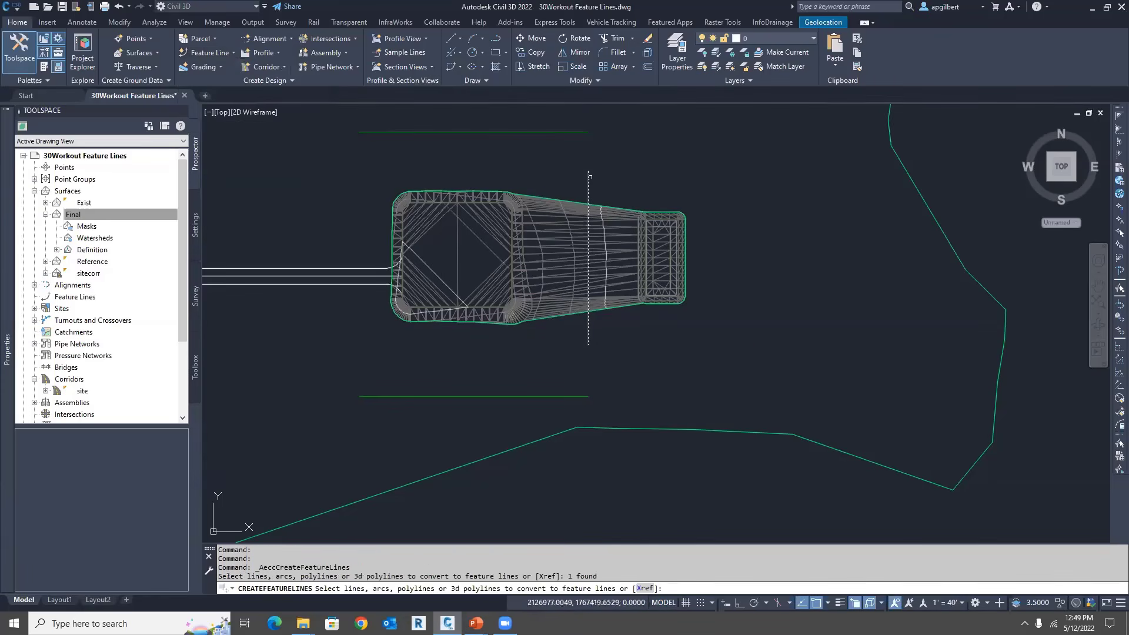
pyautogui.rightClick(620, 187)
pyautogui.click(647, 195)
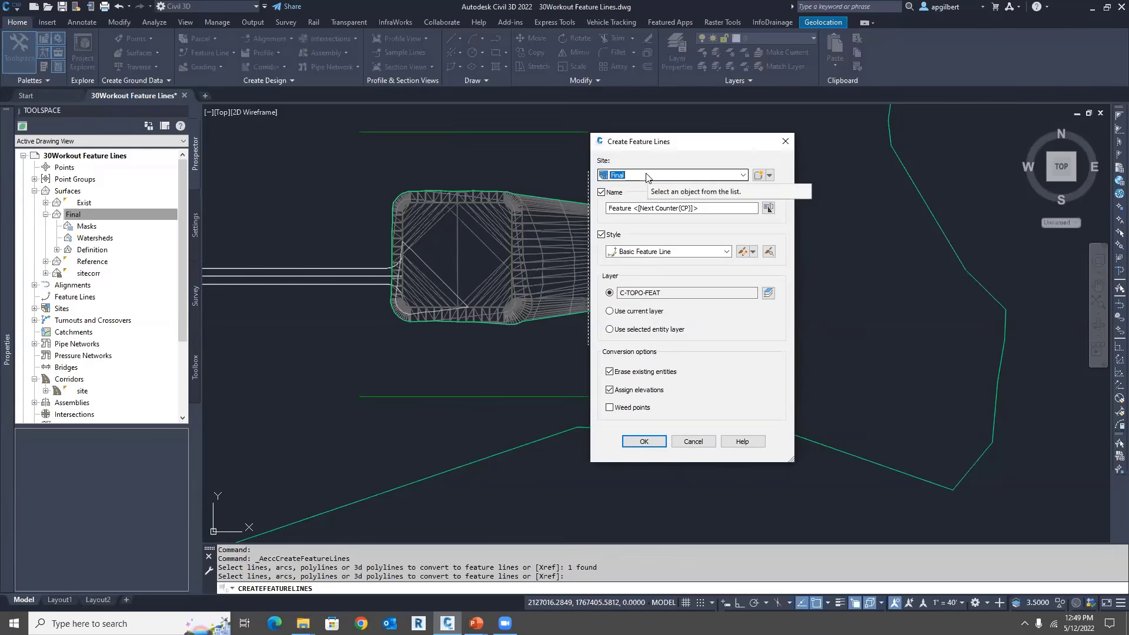
pyautogui.click(649, 176)
pyautogui.click(650, 176)
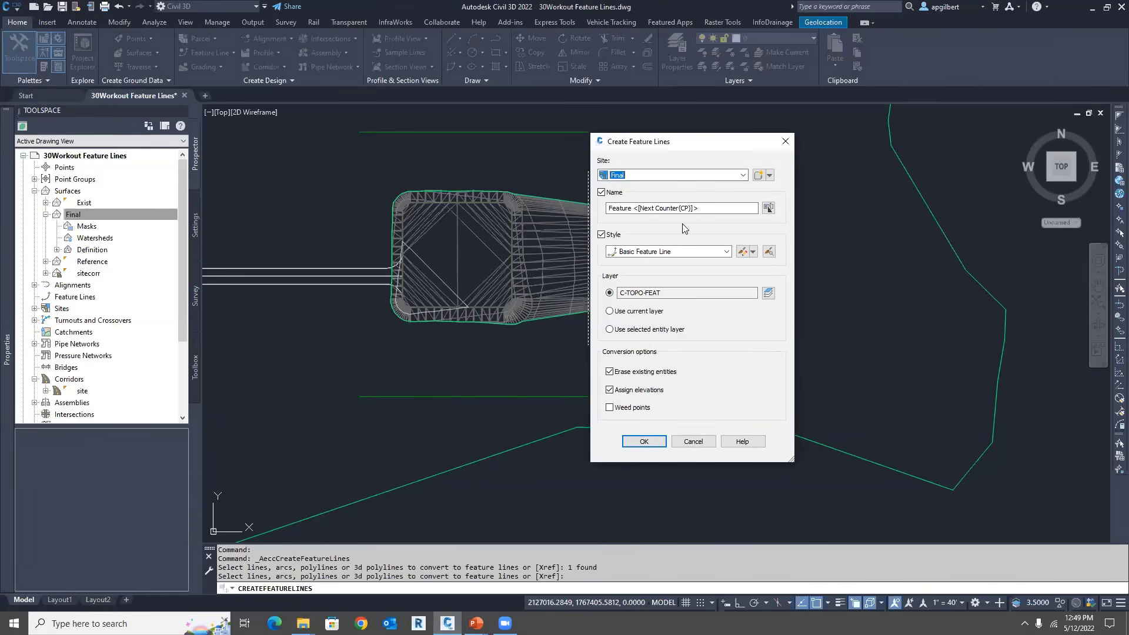
pyautogui.moveTo(703, 211); pyautogui.dragTo(523, 200)
pyautogui.write('limitEast')
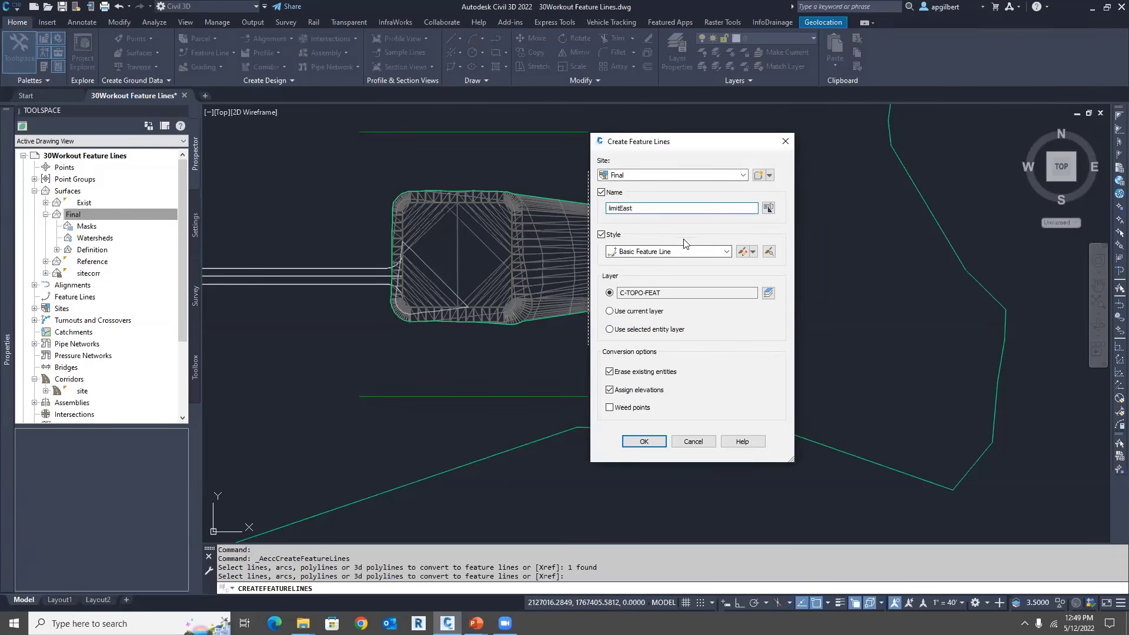
pyautogui.click(645, 442)
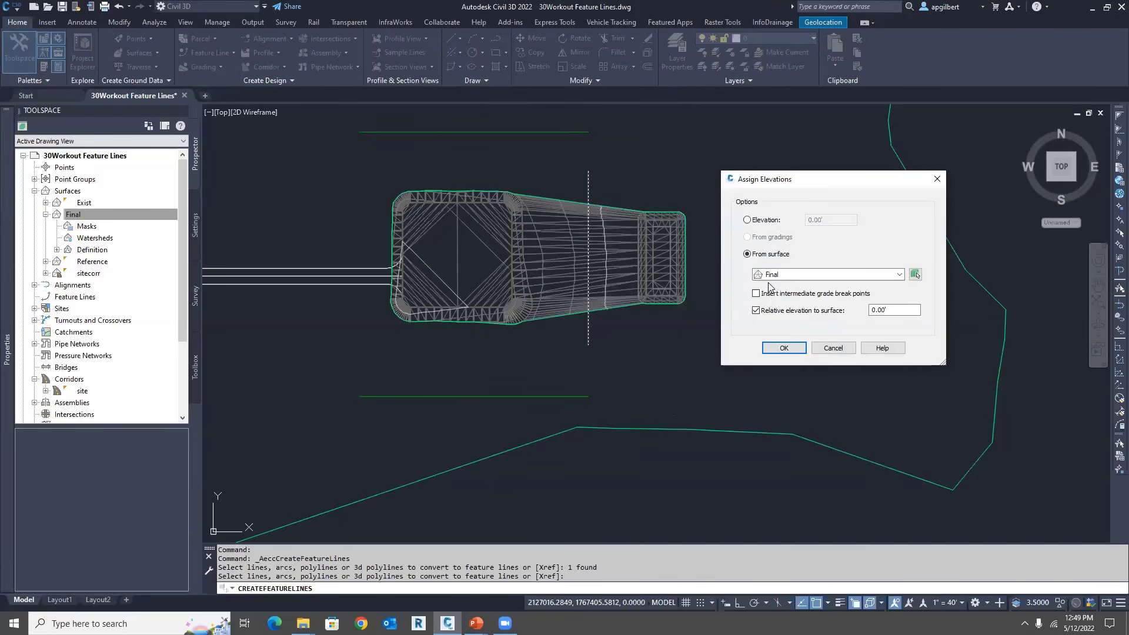
# Step: Assign the feature line's elevations from the Exist surface, inserting intermediate grade break points and turning off relative elevation to surface
pyautogui.click(788, 275)
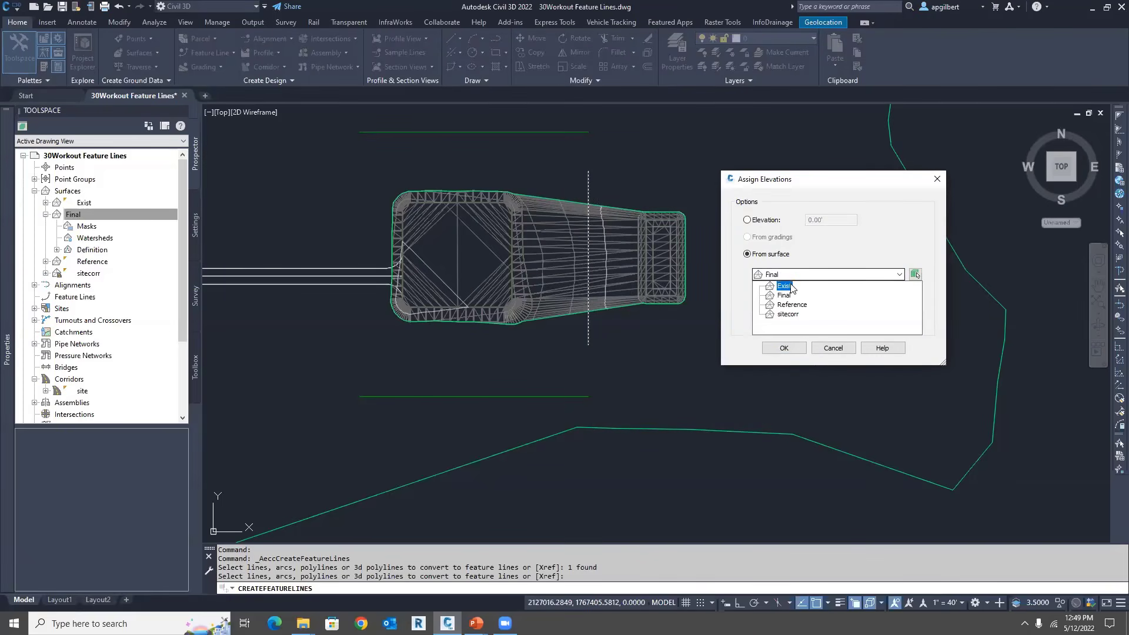
pyautogui.click(788, 286)
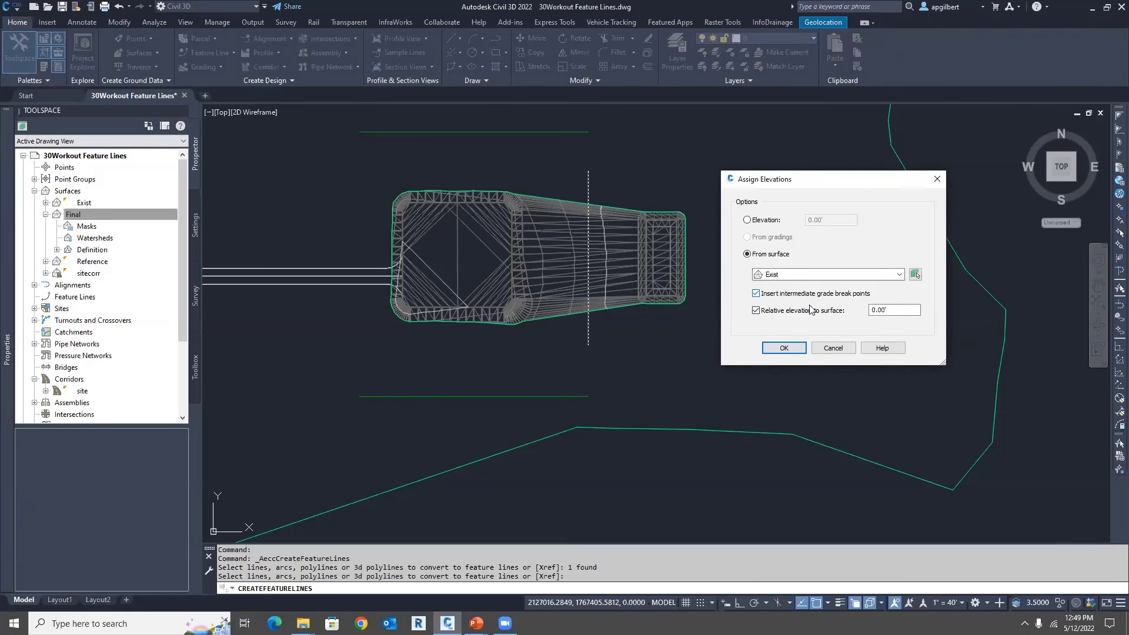
pyautogui.click(795, 316)
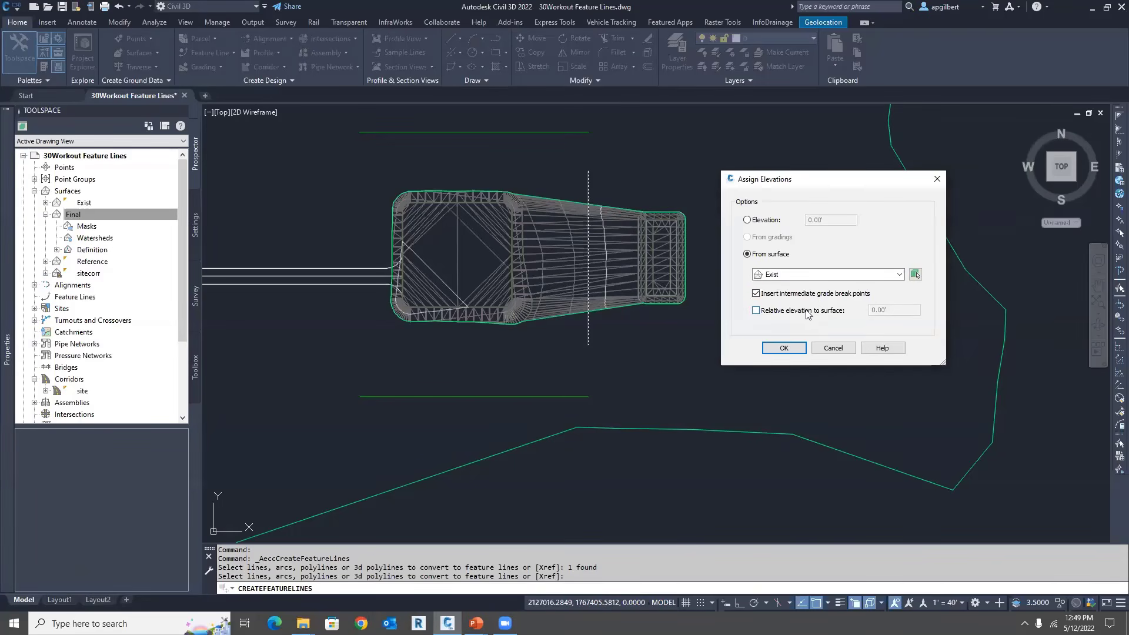
pyautogui.click(785, 348)
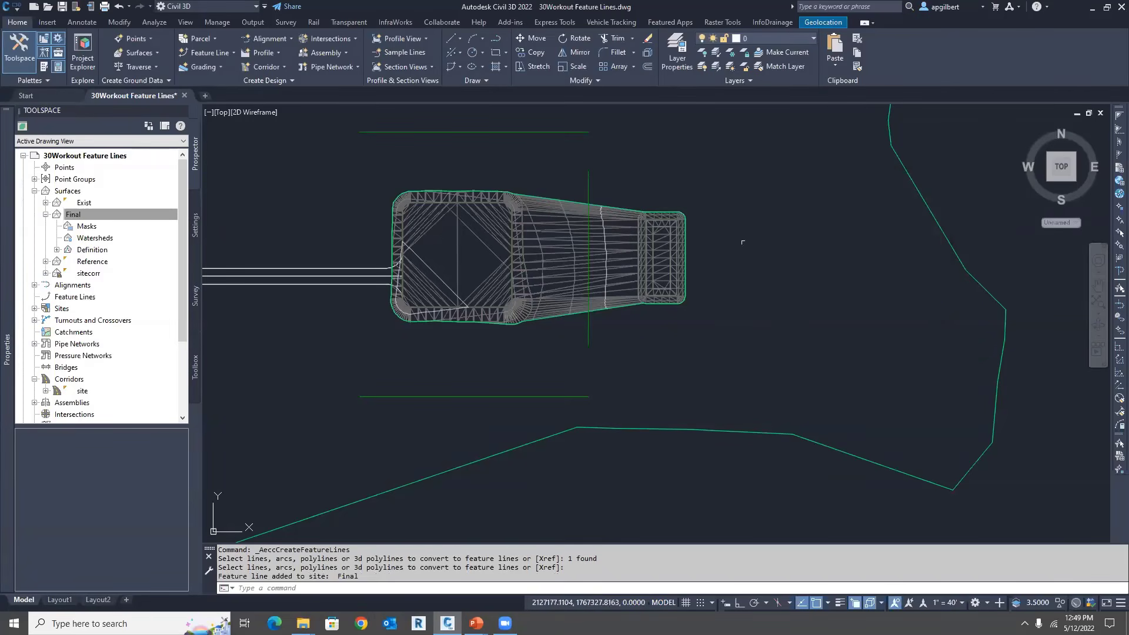
pyautogui.press('Escape')
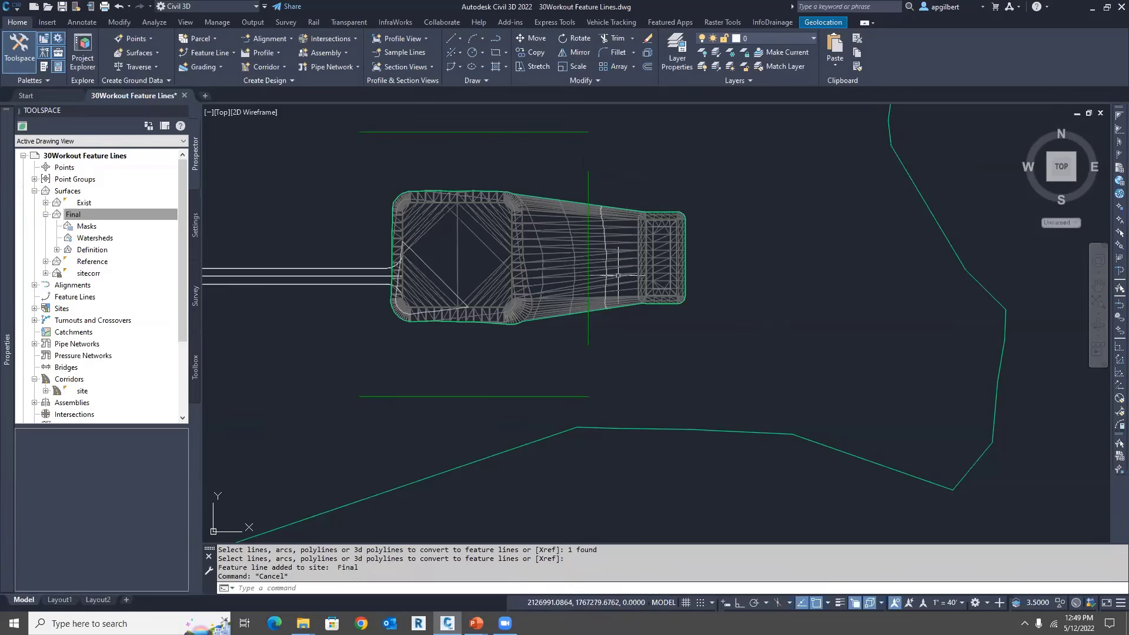
# Step: Add the limitEast feature line to the Final surface as a standard breakline with a 10.00' supplementing distance
pyautogui.click(588, 176)
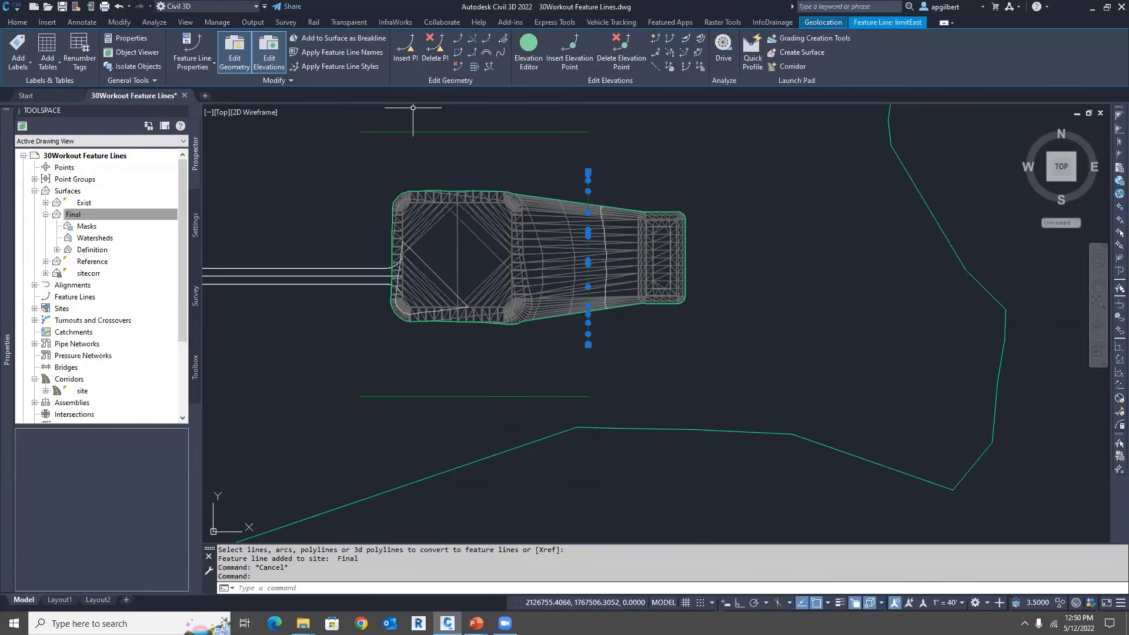
pyautogui.click(332, 39)
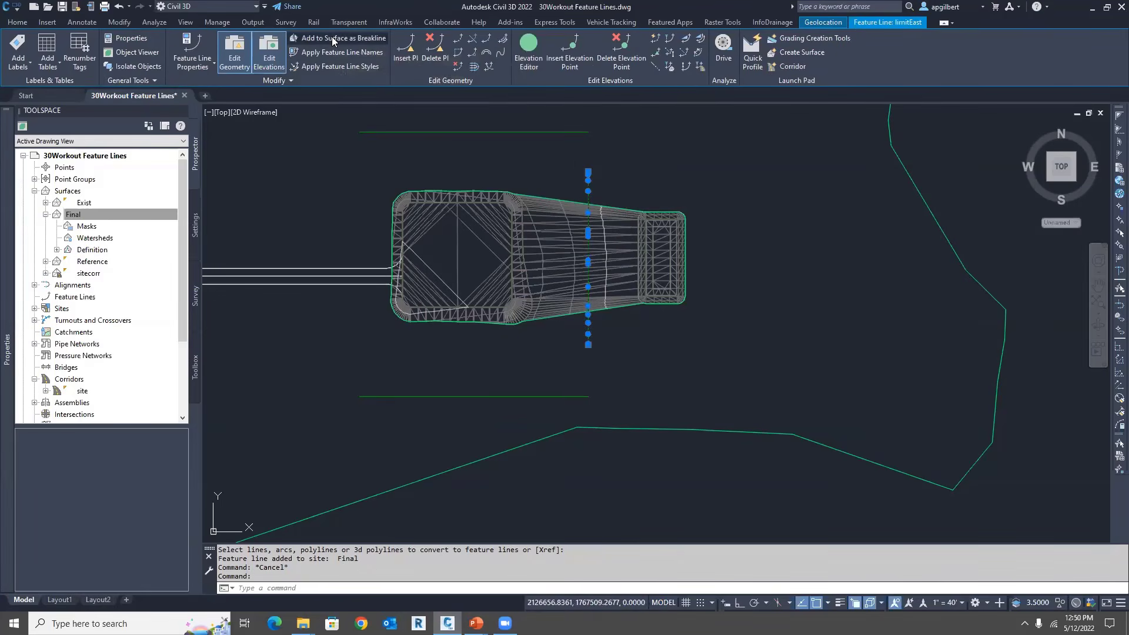
pyautogui.click(617, 306)
pyautogui.click(494, 328)
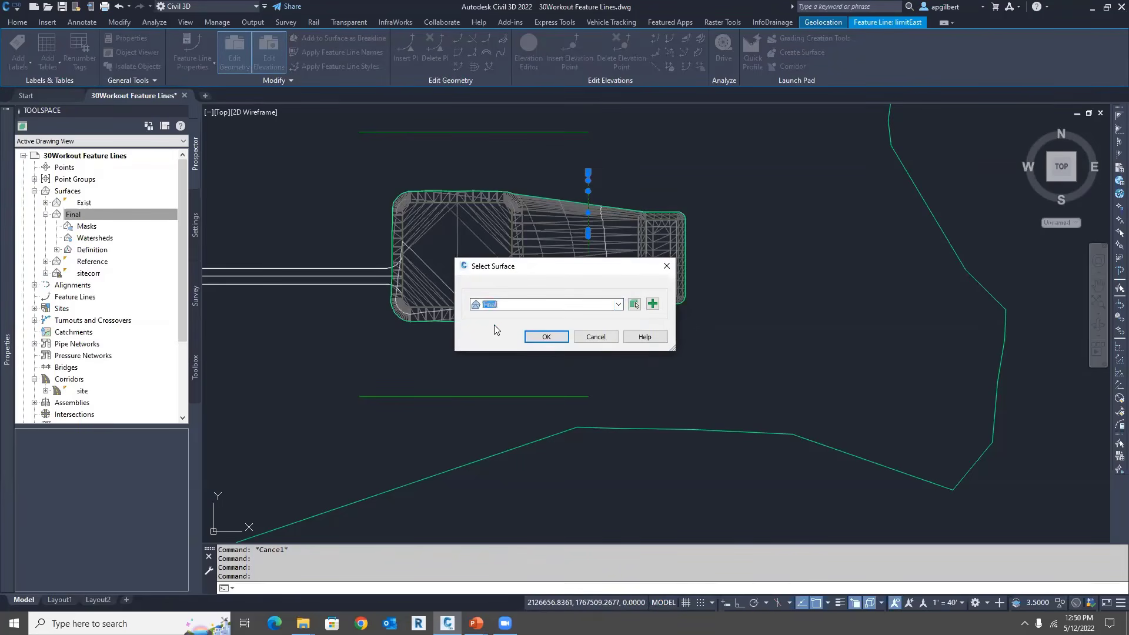
pyautogui.click(543, 338)
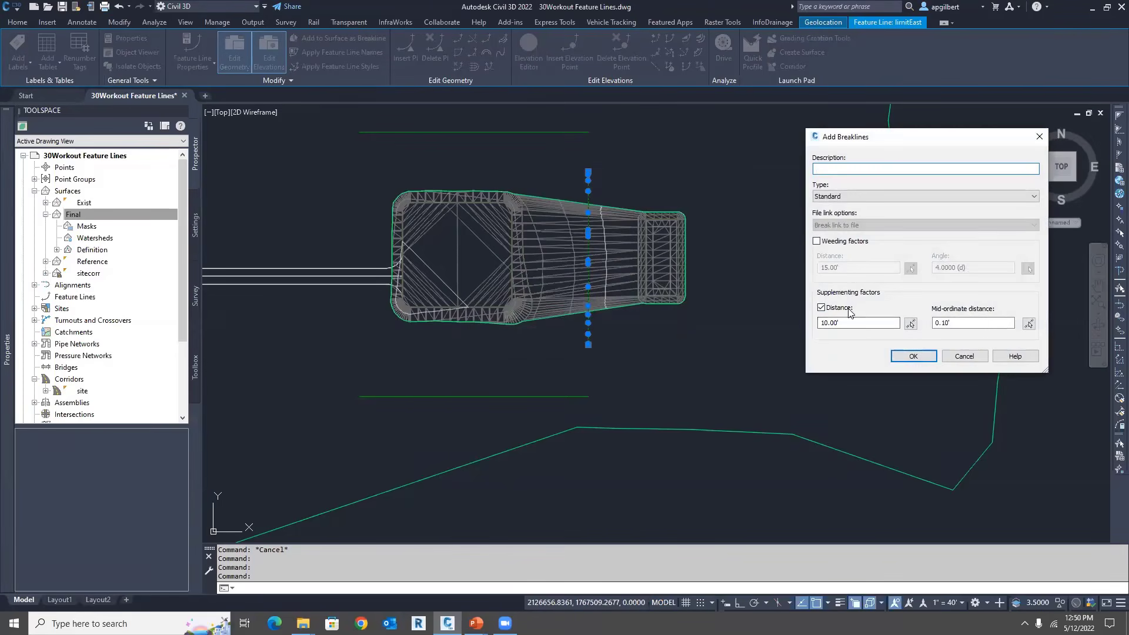
pyautogui.click(907, 360)
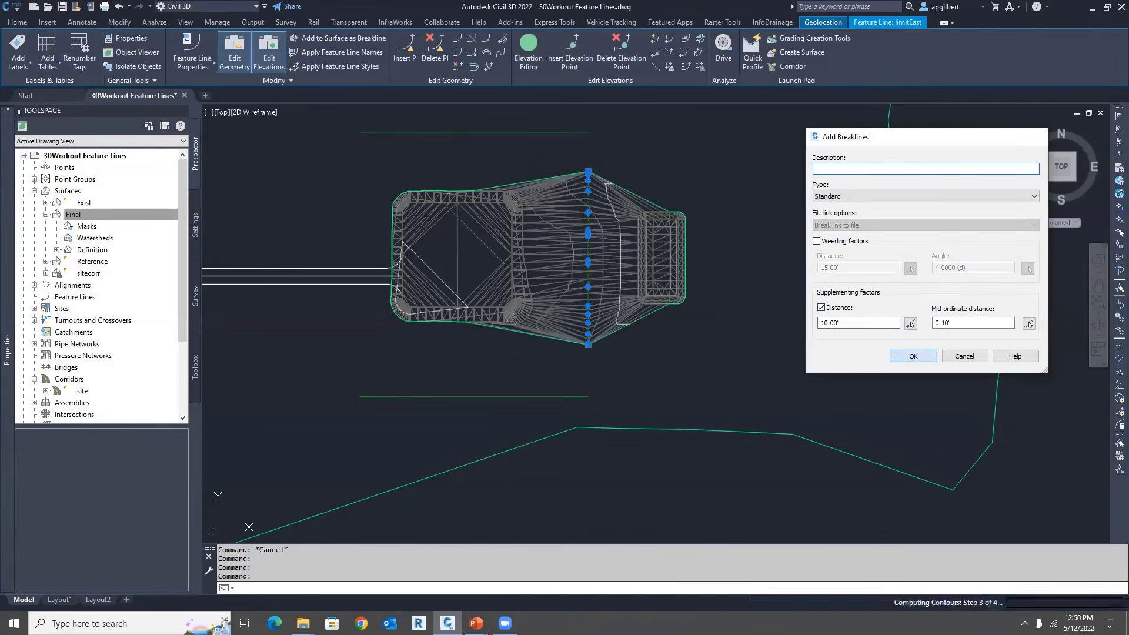
pyautogui.press('Escape')
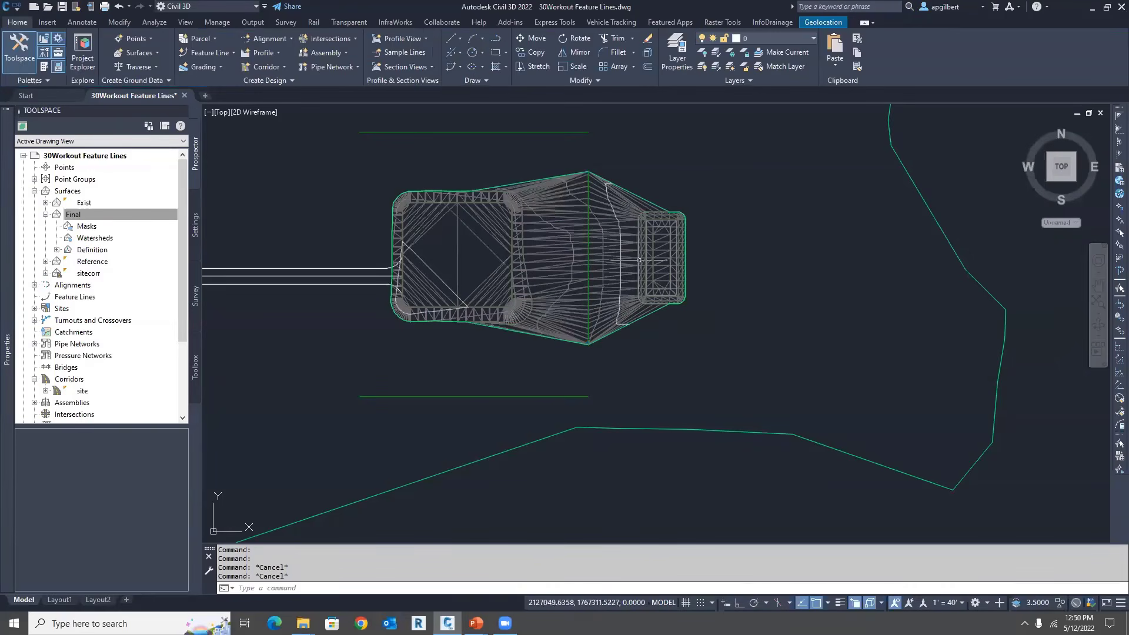
# Step: Inspect the Final surface in 3D in the Object Viewer, orbiting to a low view from the south
pyautogui.click(566, 267)
pyautogui.rightClick(566, 267)
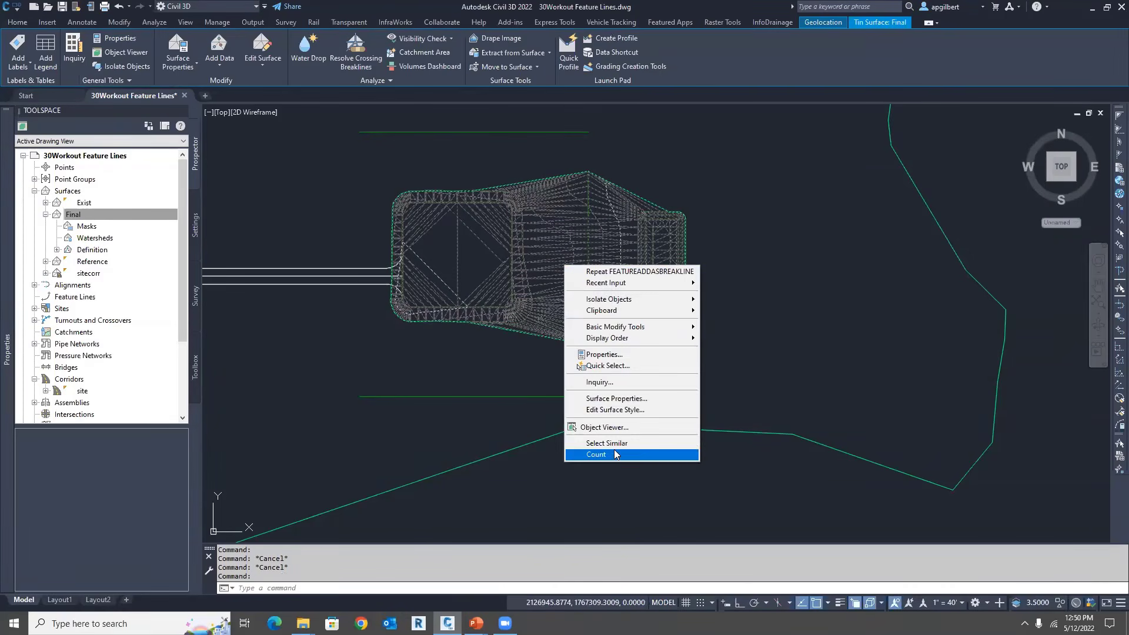
pyautogui.click(605, 427)
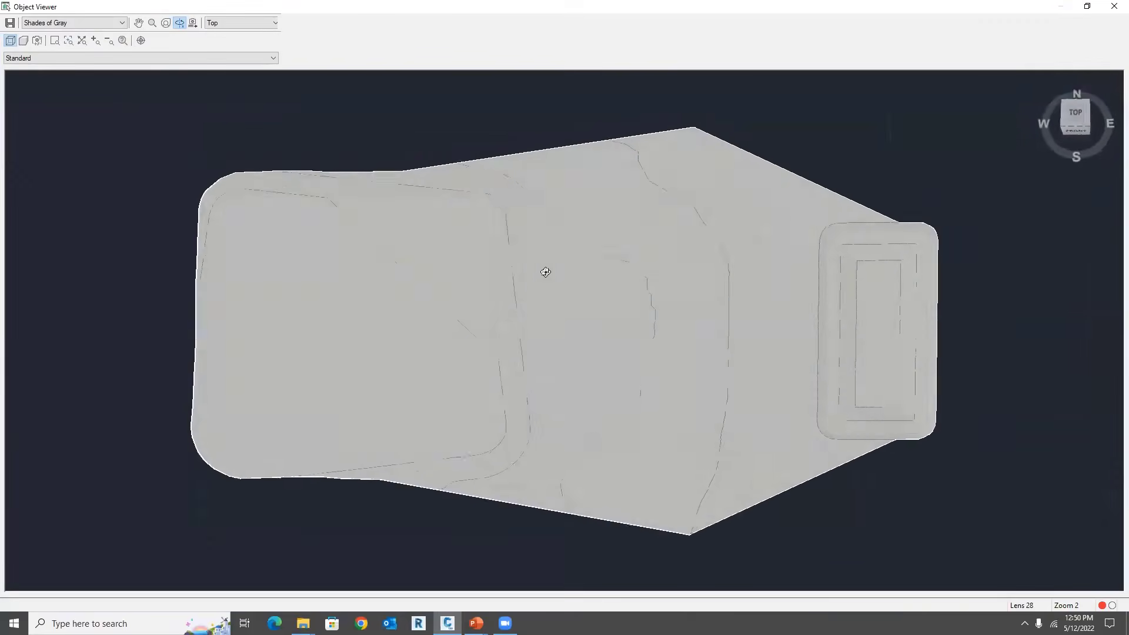
pyautogui.moveTo(542, 270); pyautogui.dragTo(491, 365)
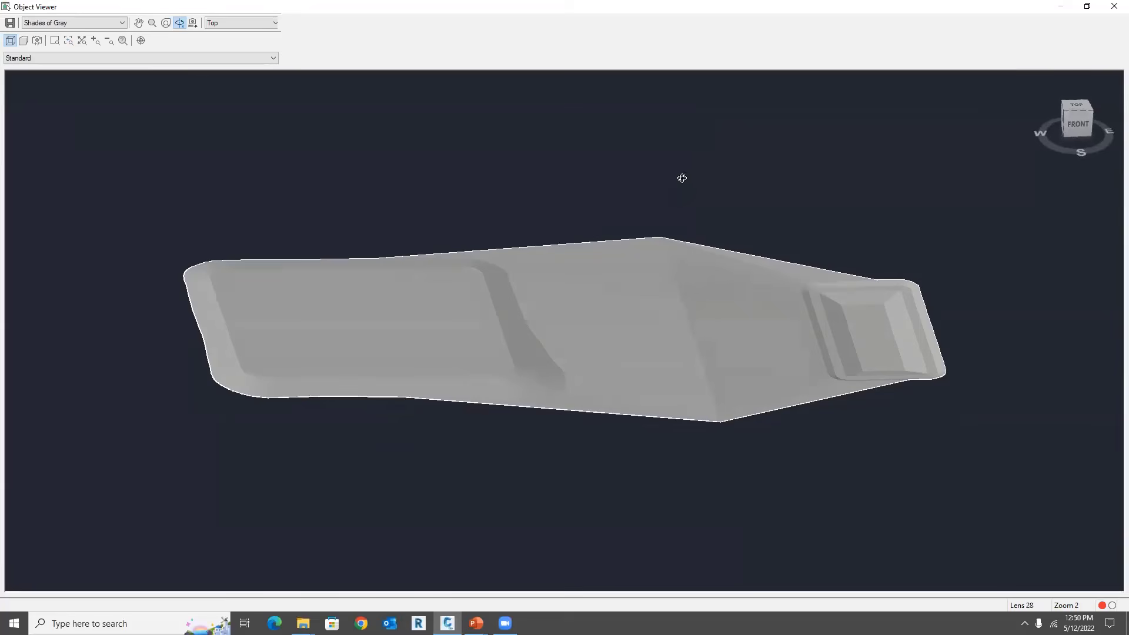
pyautogui.click(1114, 7)
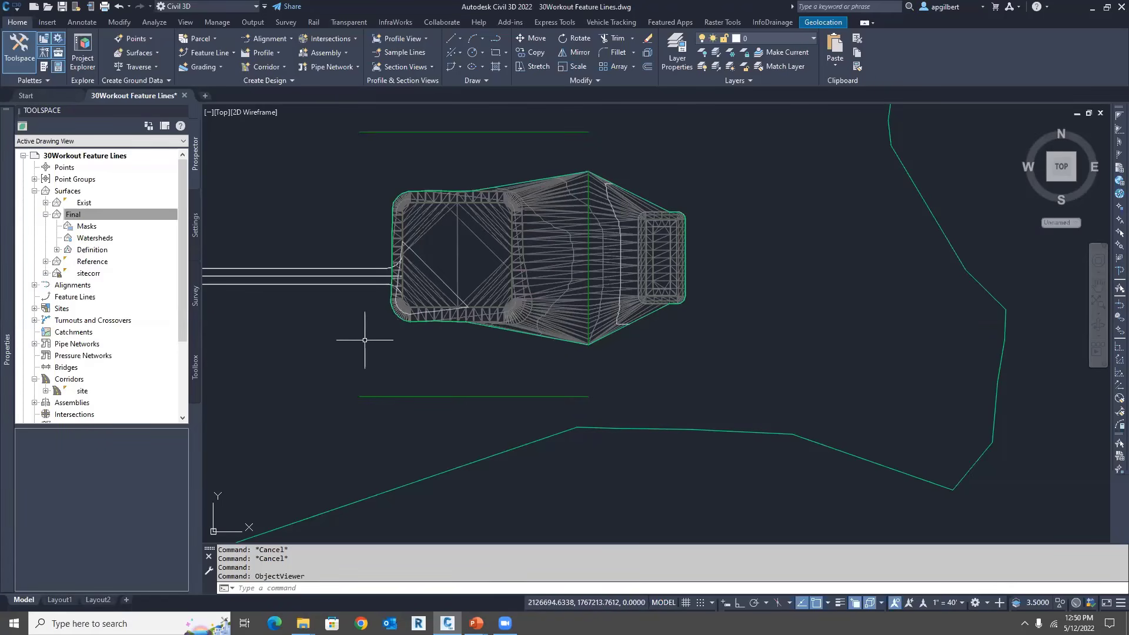
# Step: Examine how the driveway lines and their curved returns meet the west side of the pad
pyautogui.moveTo(365, 340)
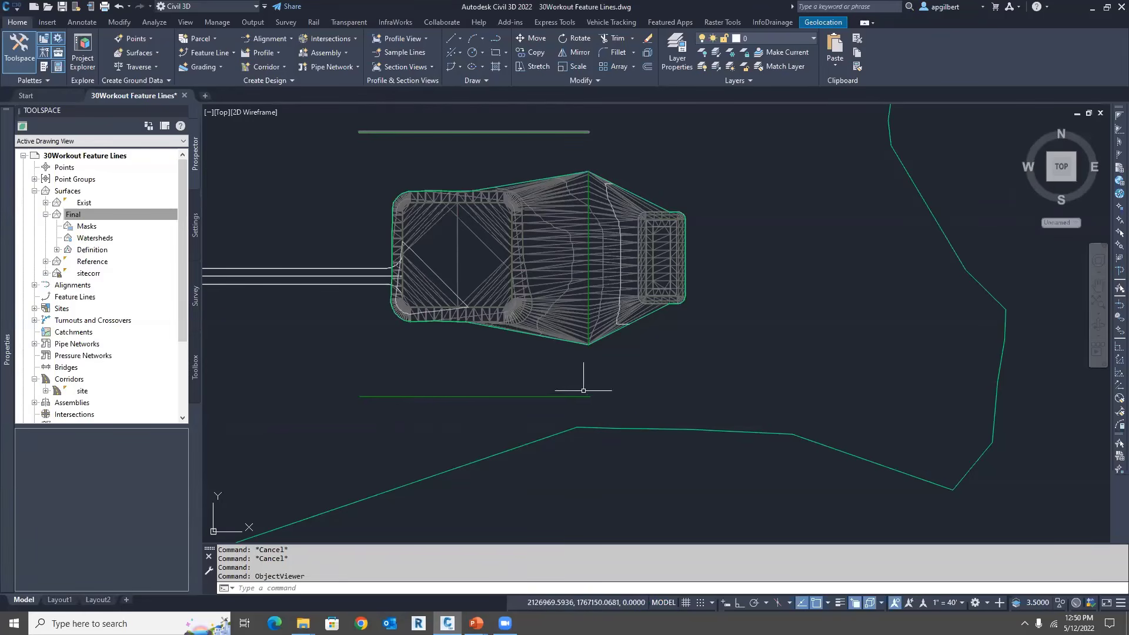
pyautogui.moveTo(365, 305)
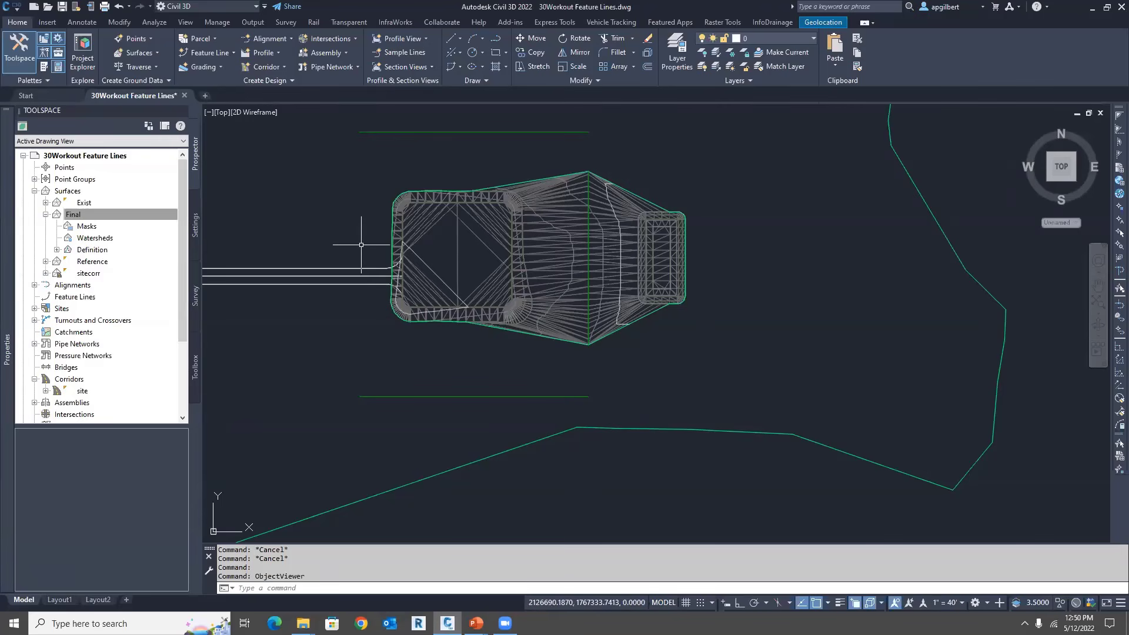
pyautogui.scroll(4, 364, 246)
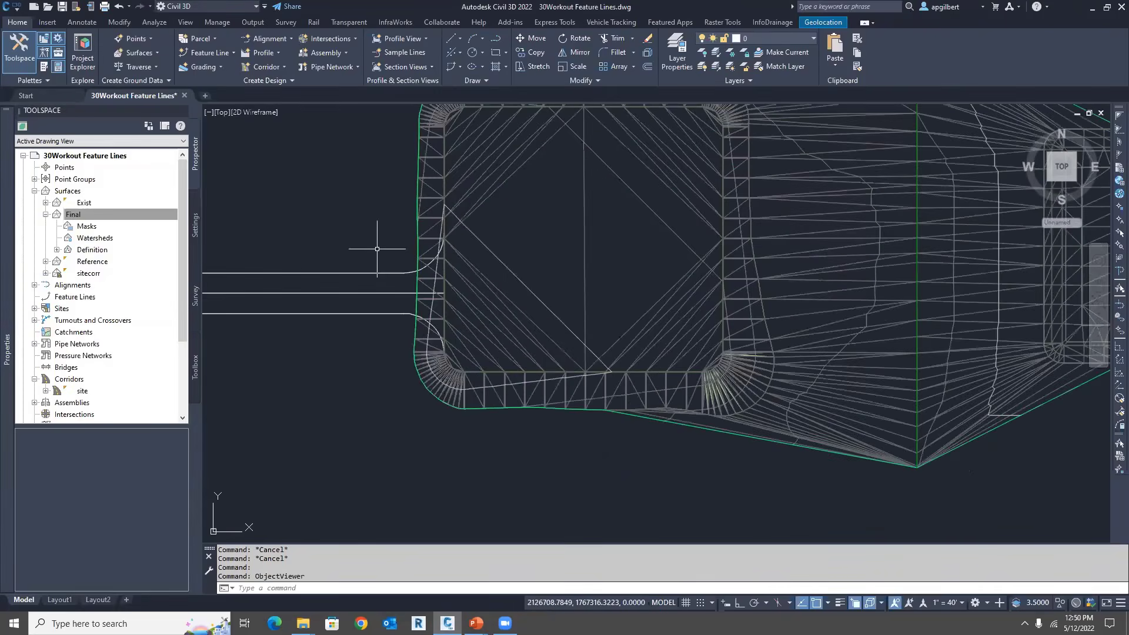
pyautogui.scroll(2, 377, 249)
pyautogui.click(450, 279)
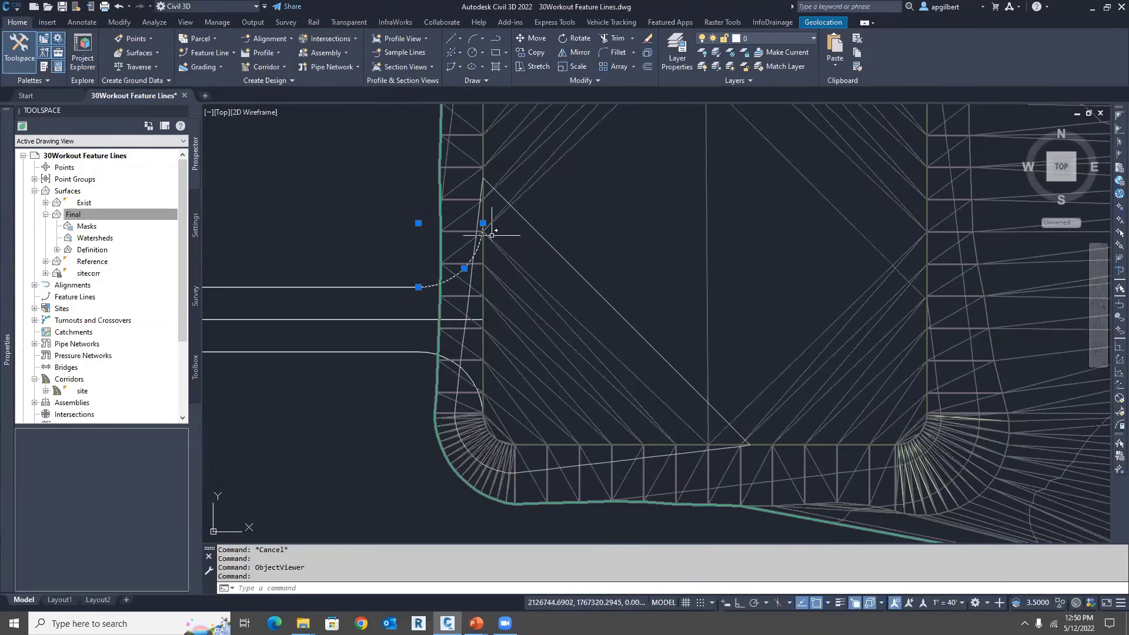
pyautogui.moveTo(482, 223)
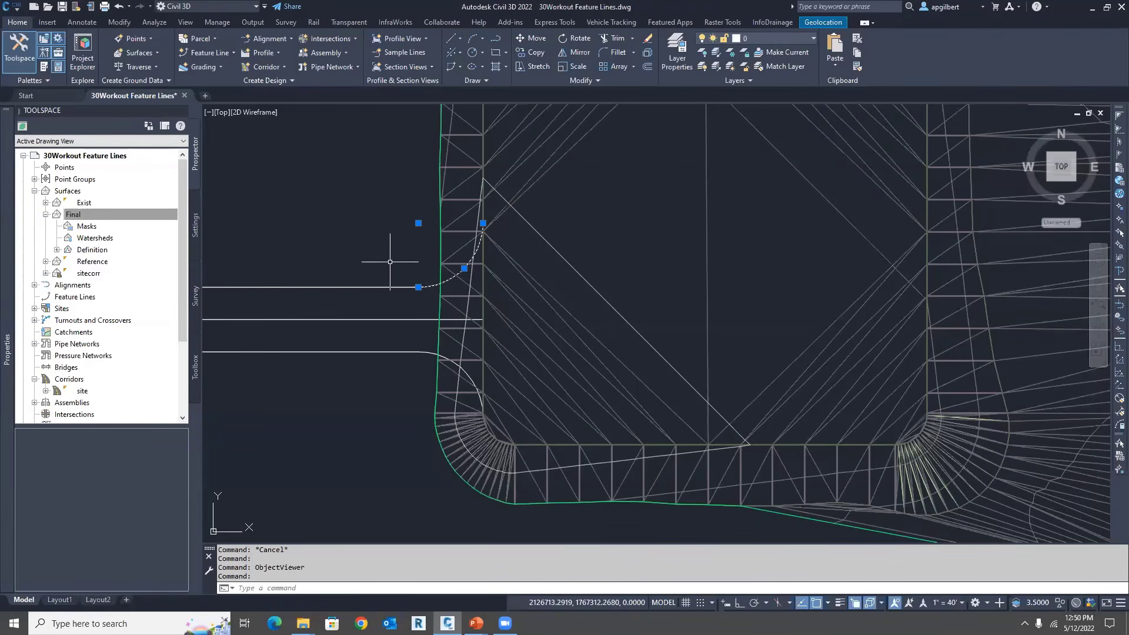
pyautogui.press('Escape')
pyautogui.scroll(-4, 368, 219)
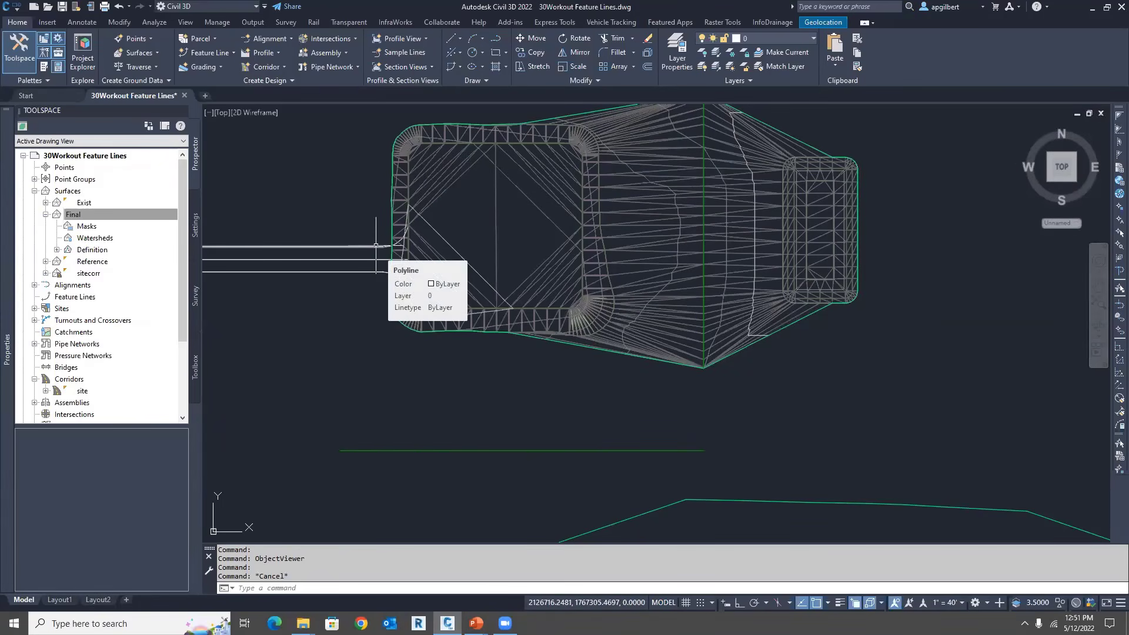
pyautogui.scroll(4, 376, 246)
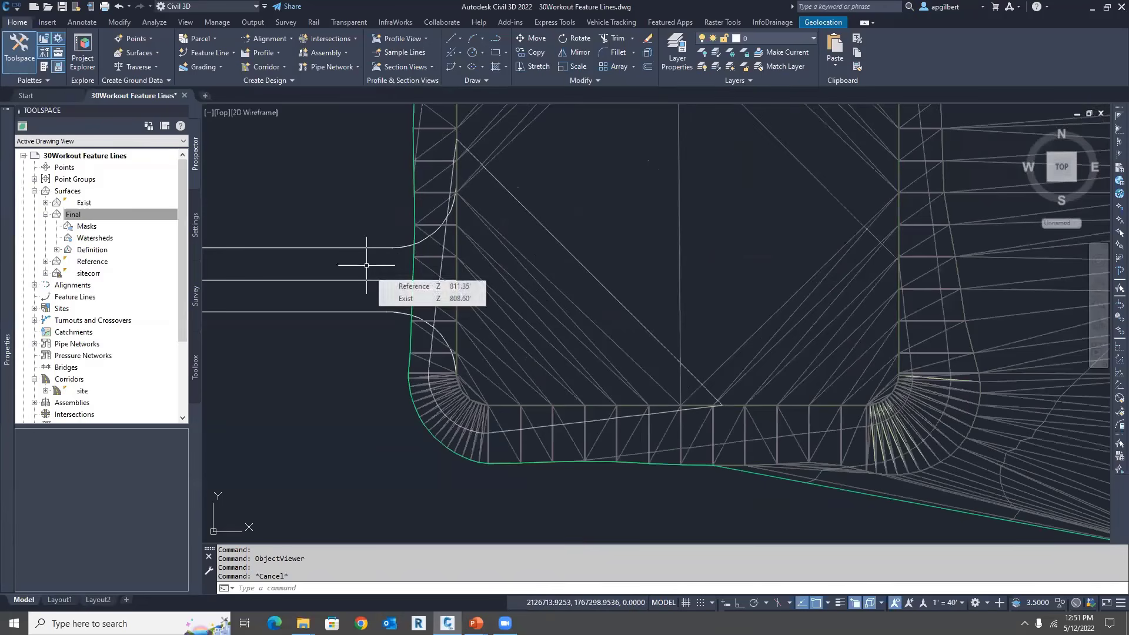
pyautogui.scroll(-2, 328, 253)
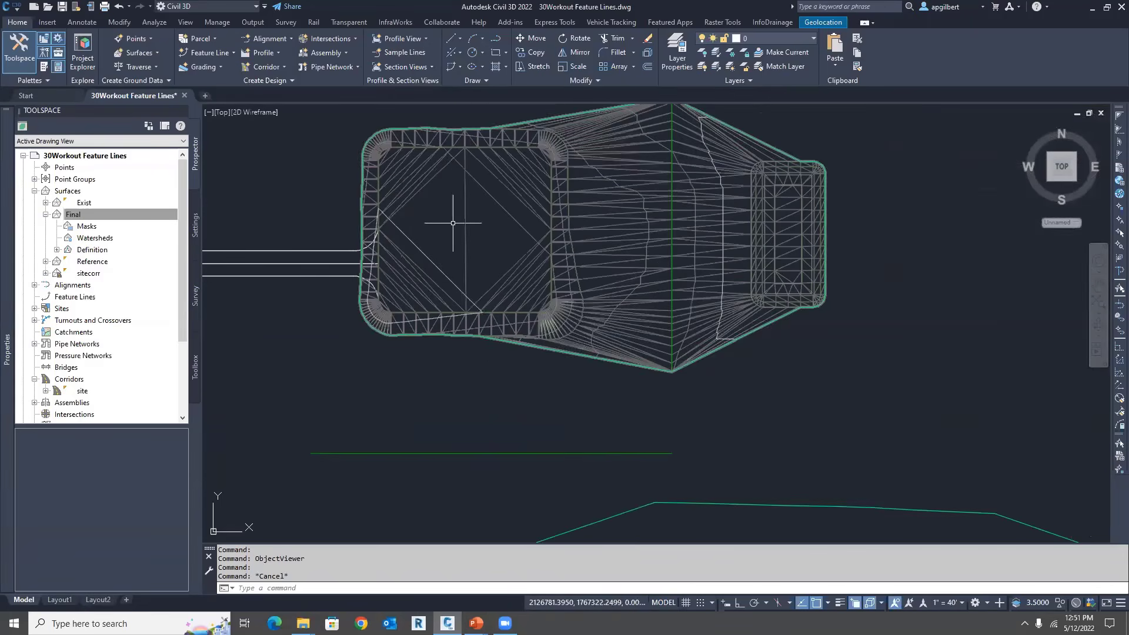
# Step: Change the Final surface's display style so its triangles and contours are hidden
pyautogui.click(493, 200)
pyautogui.moveTo(2, 200)
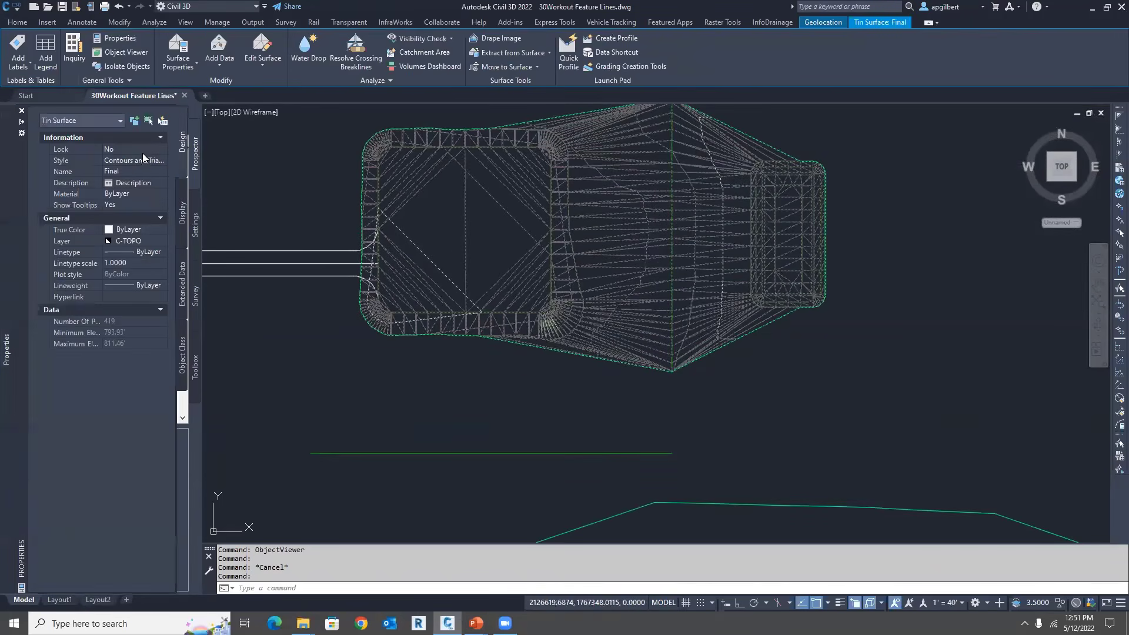
pyautogui.click(143, 160)
pyautogui.click(139, 169)
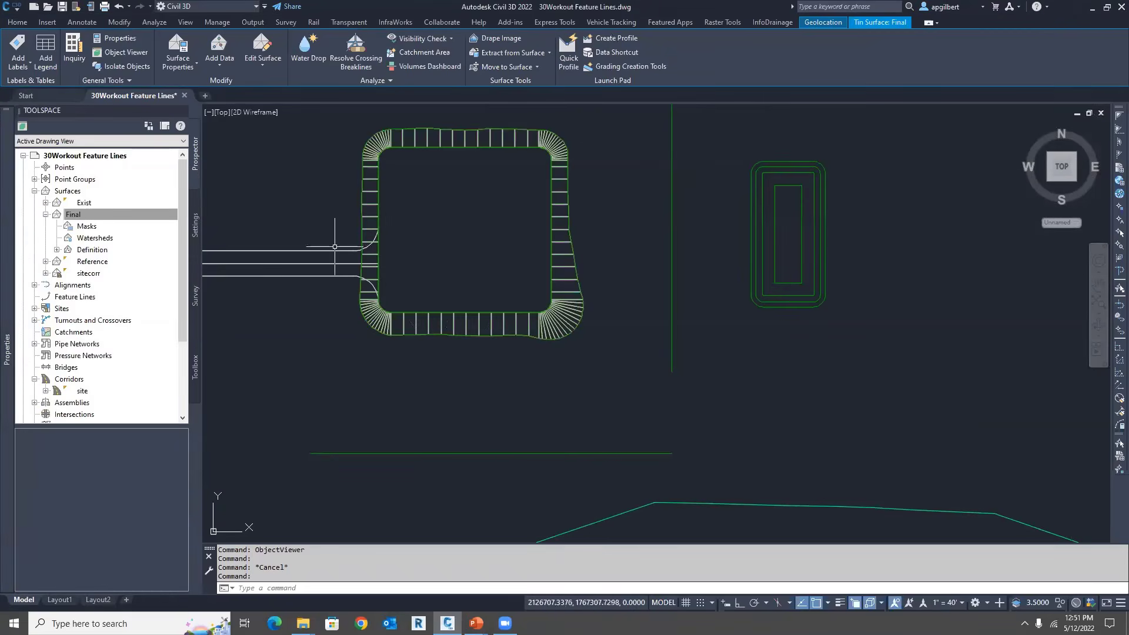
# Step: Convert the driveway's north curved return into a feature line named curb in site Final, assigning Final surface elevations with intermediate grade break points
pyautogui.scroll(3, 335, 246)
pyautogui.scroll(-1, 464, 282)
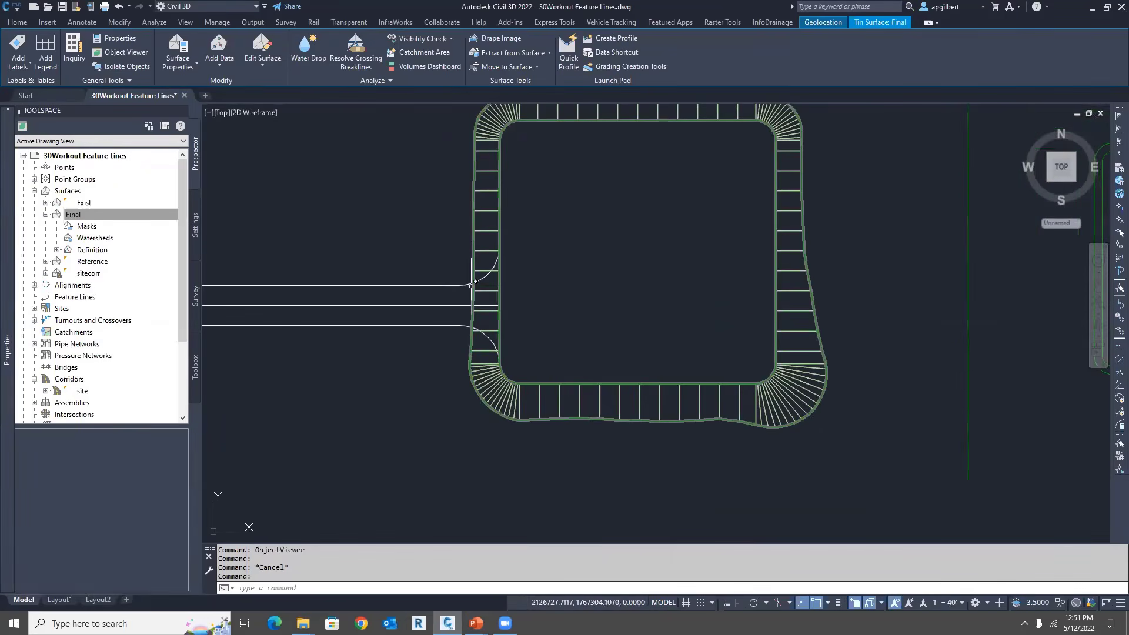
pyautogui.scroll(2, 473, 283)
pyautogui.click(499, 263)
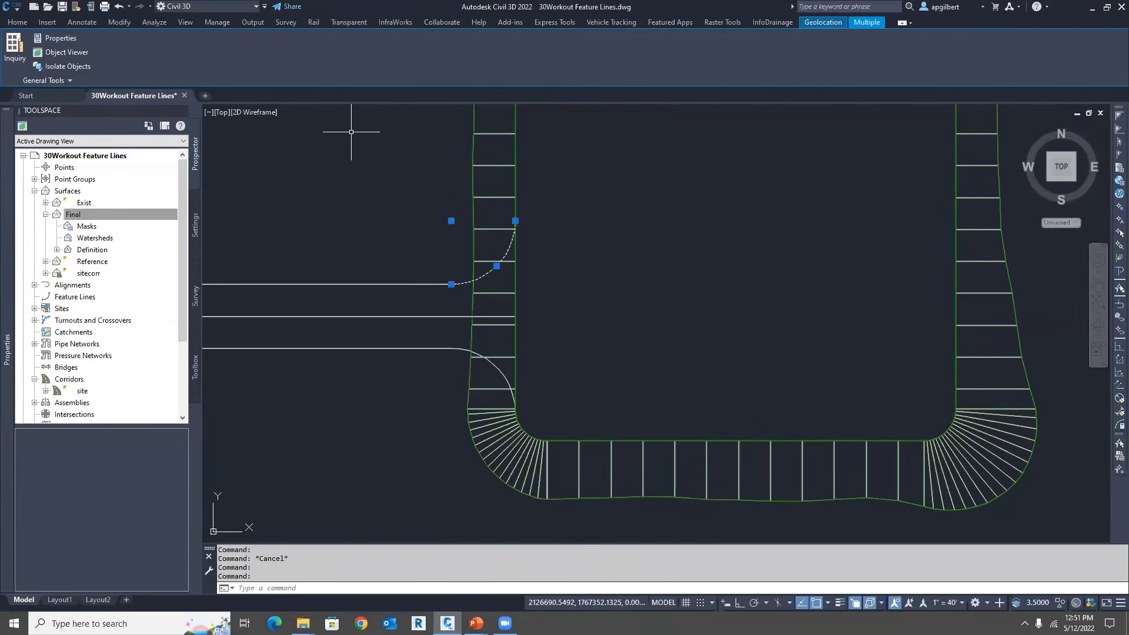
pyautogui.press('Escape')
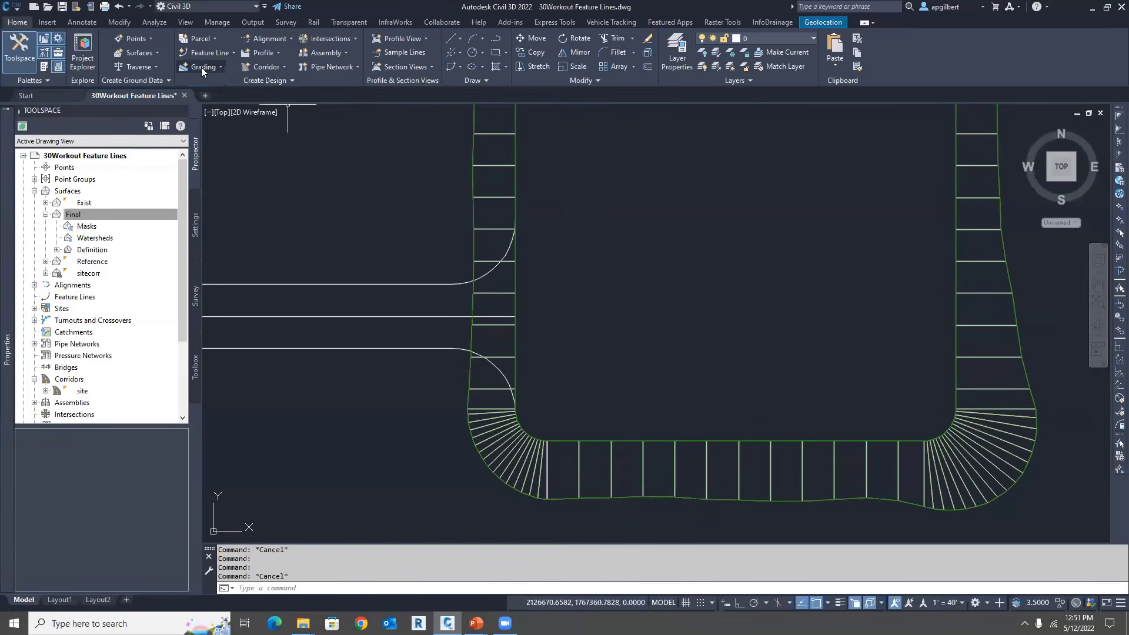
pyautogui.click(460, 282)
pyautogui.click(341, 169)
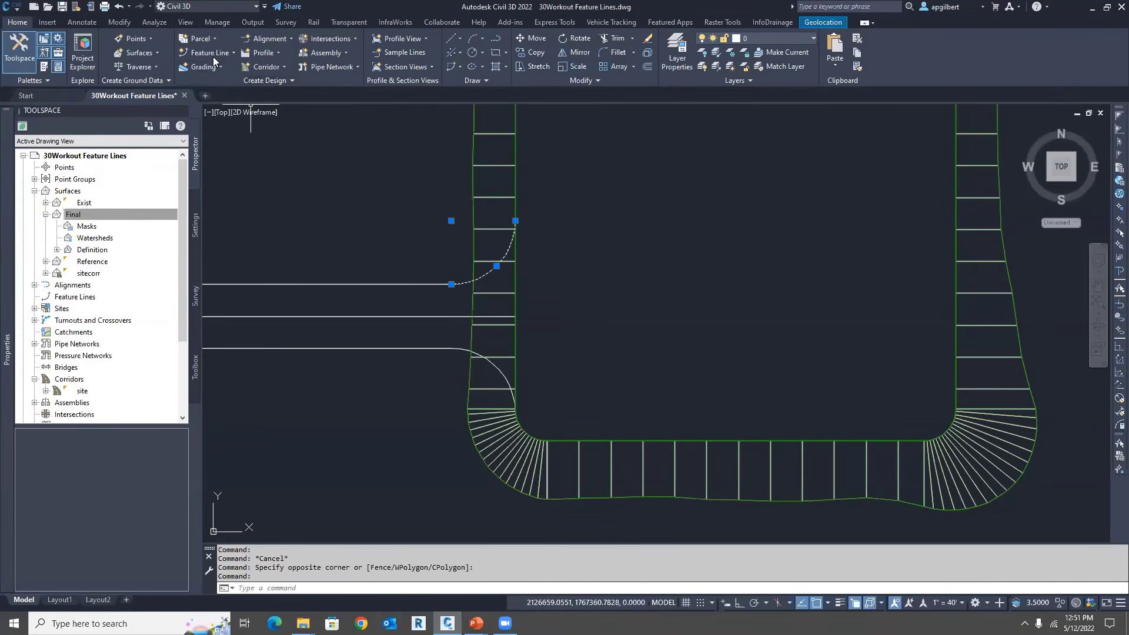
pyautogui.click(214, 54)
pyautogui.click(239, 97)
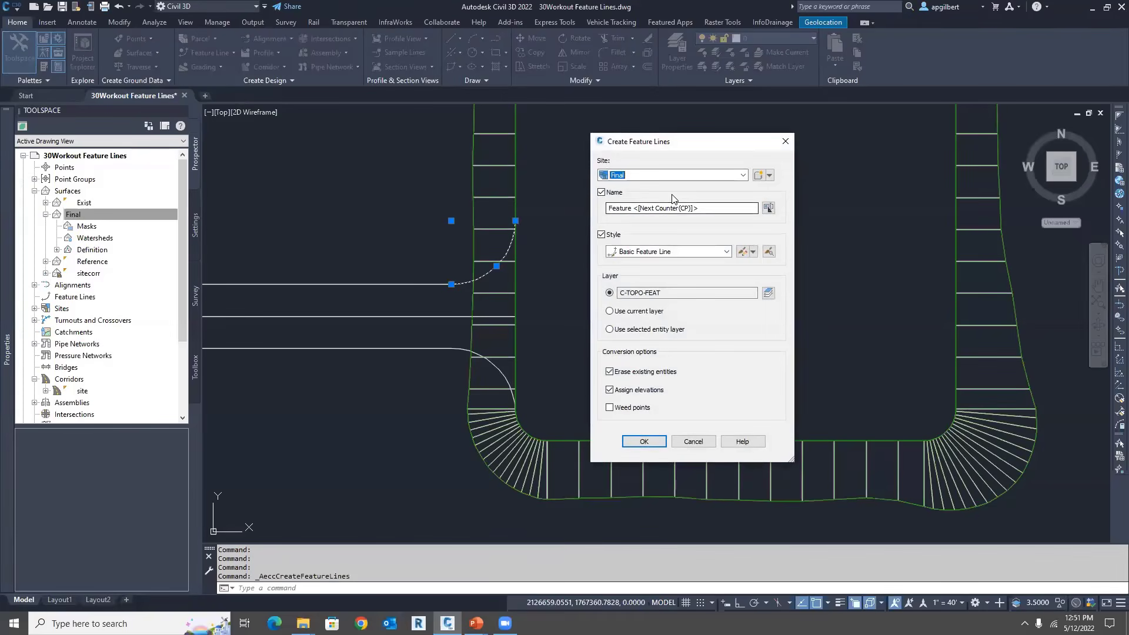
pyautogui.write('curb')
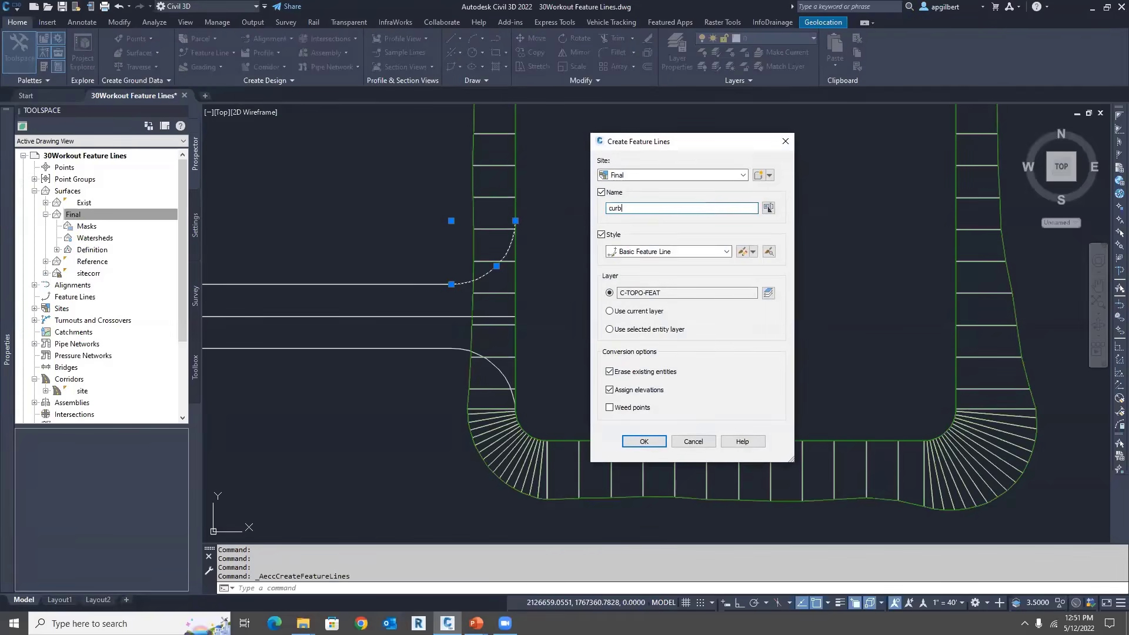
pyautogui.click(641, 441)
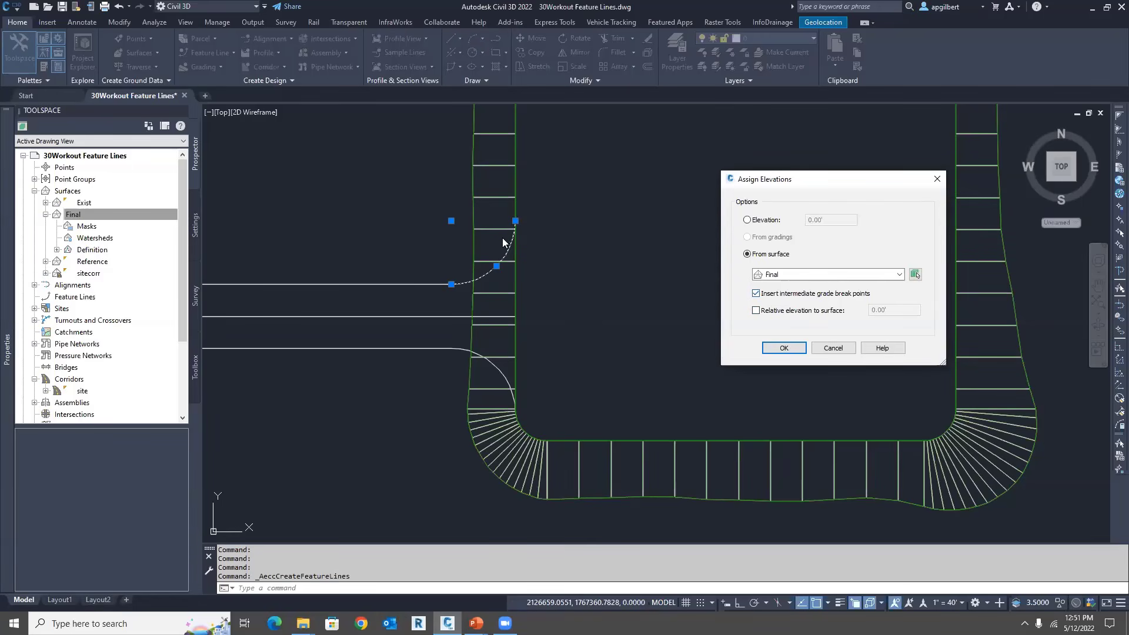
pyautogui.click(782, 348)
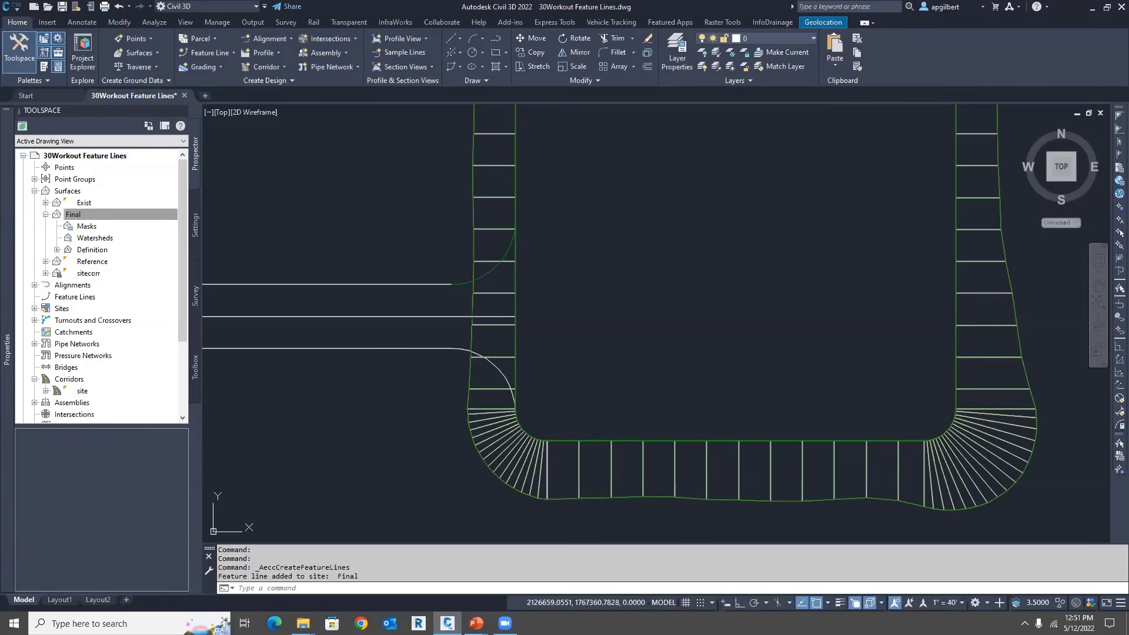
pyautogui.press('Escape')
# Step: Review the curb feature line's elevations and grades in the Elevation Editor, checking its first station
pyautogui.click(456, 285)
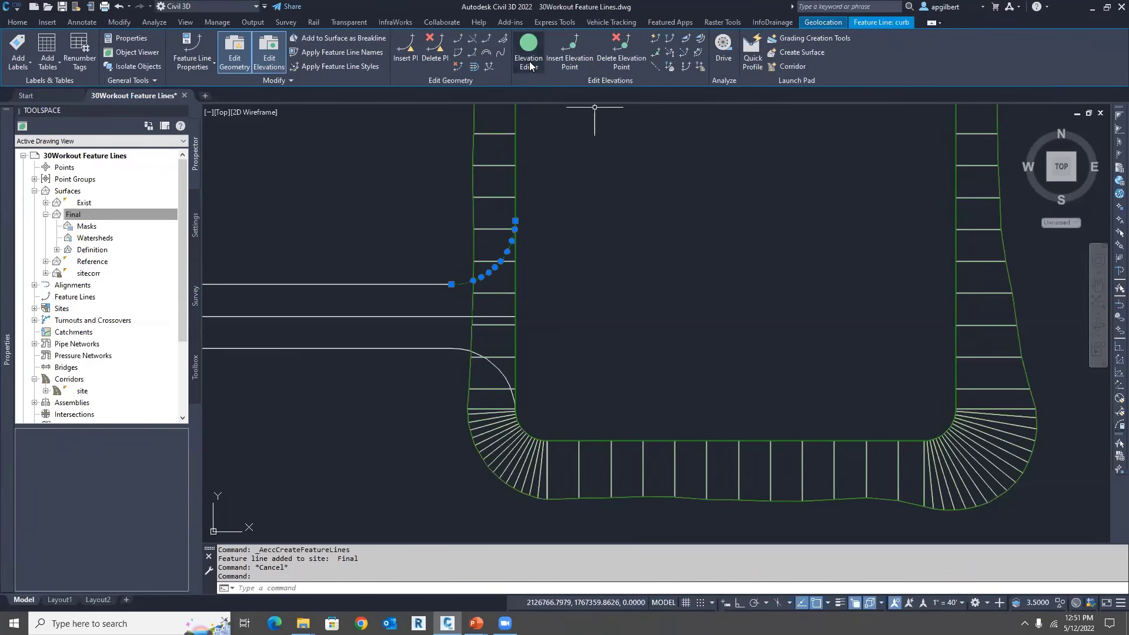
pyautogui.click(530, 66)
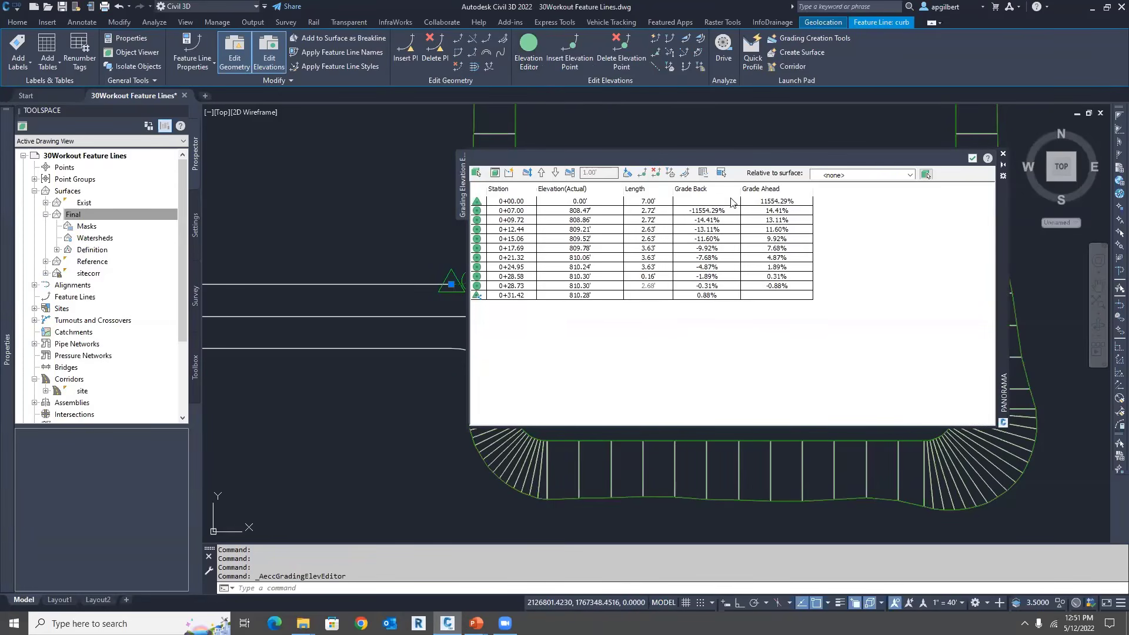
pyautogui.click(583, 203)
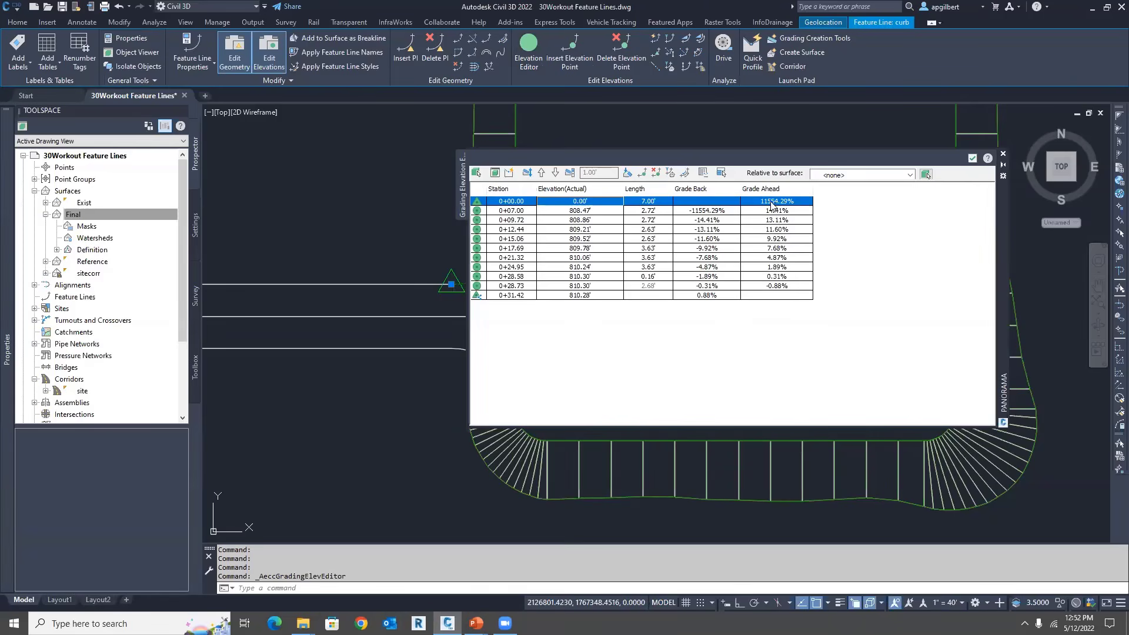
pyautogui.click(972, 159)
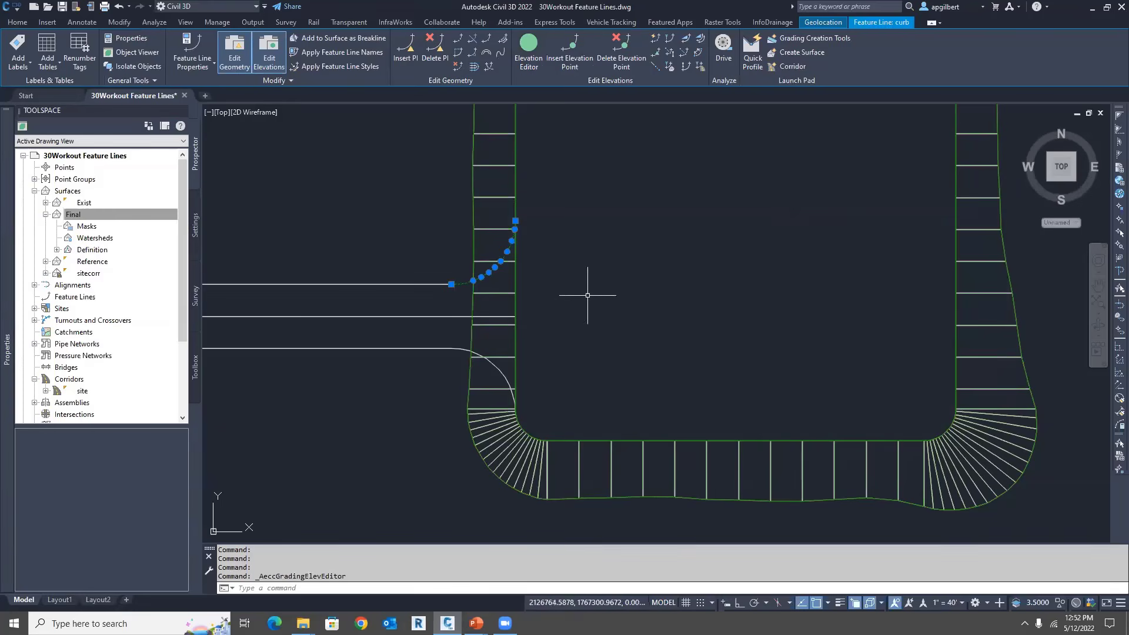
pyautogui.press('Escape')
# Step: Use Edit Elevations on the curb feature line to set its start point's elevation from the Exist surface
pyautogui.scroll(-2, 588, 289)
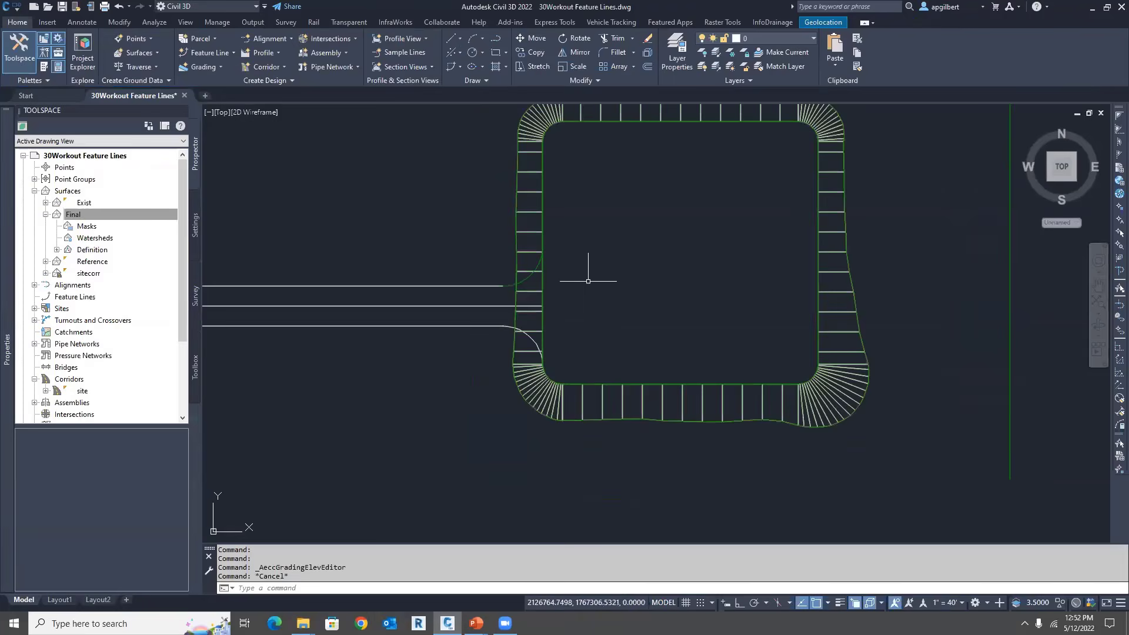
pyautogui.scroll(2, 630, 272)
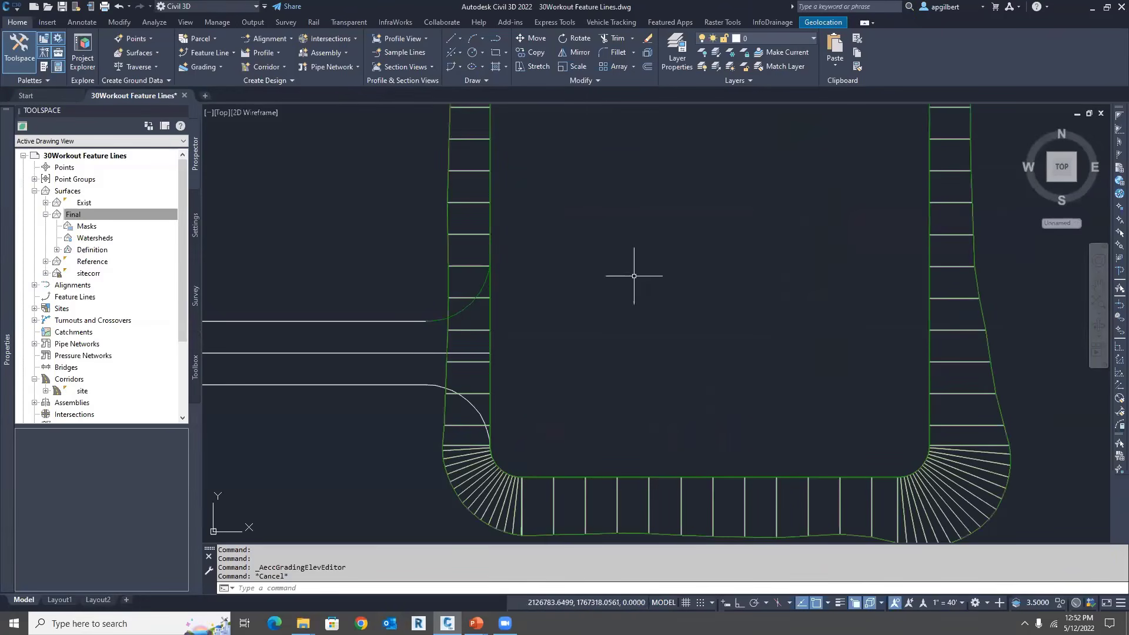
pyautogui.click(435, 322)
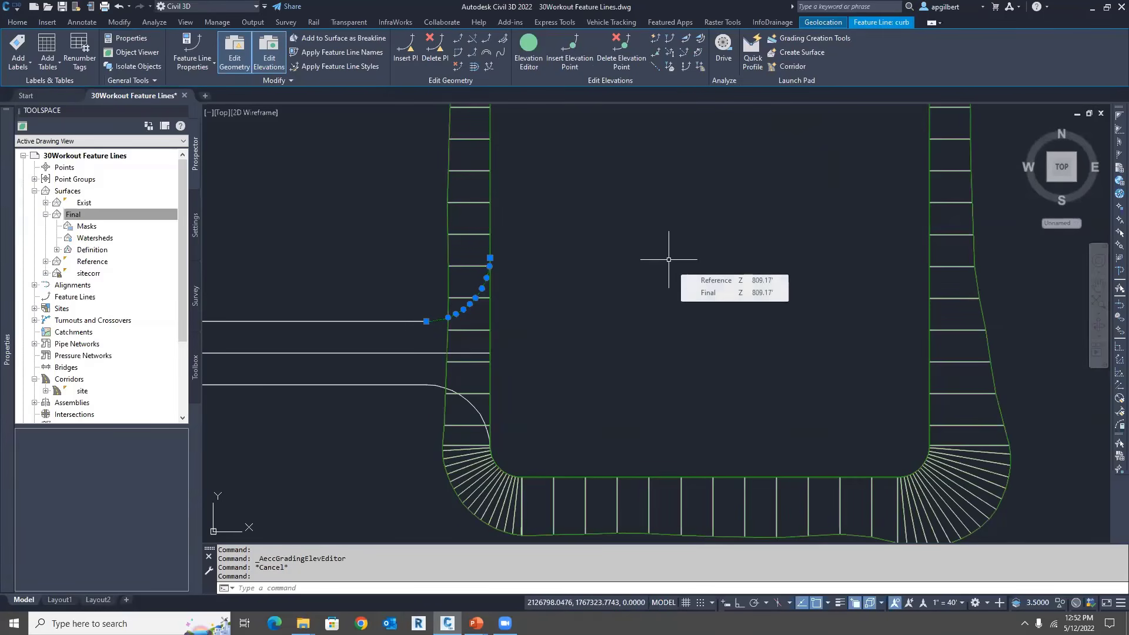
pyautogui.click(675, 53)
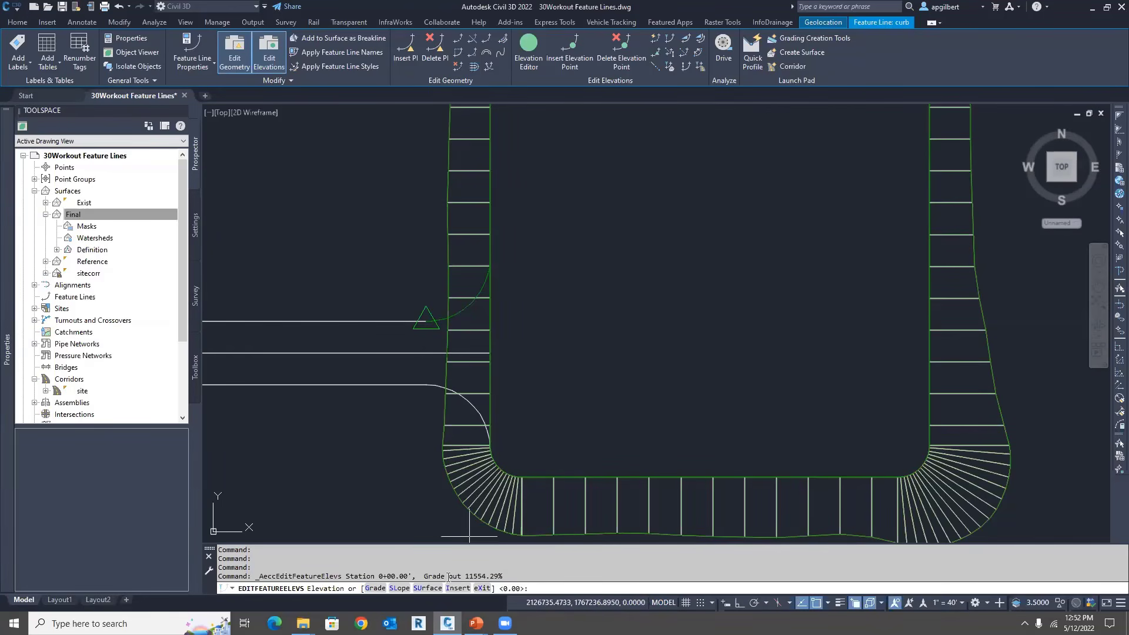
pyautogui.click(426, 589)
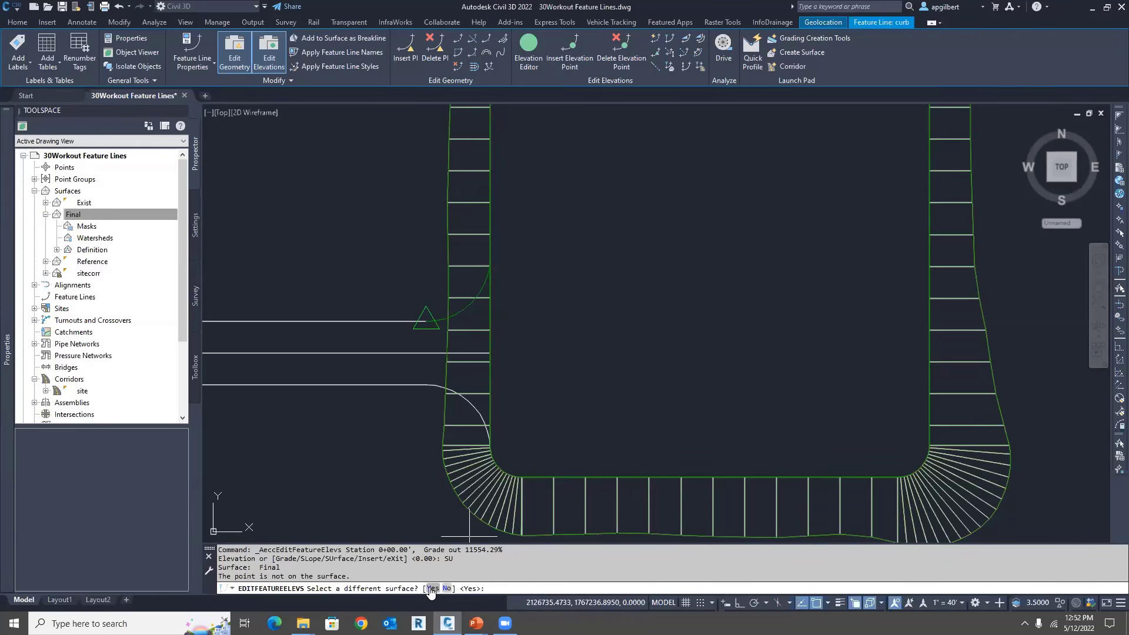
pyautogui.click(431, 589)
pyautogui.click(562, 303)
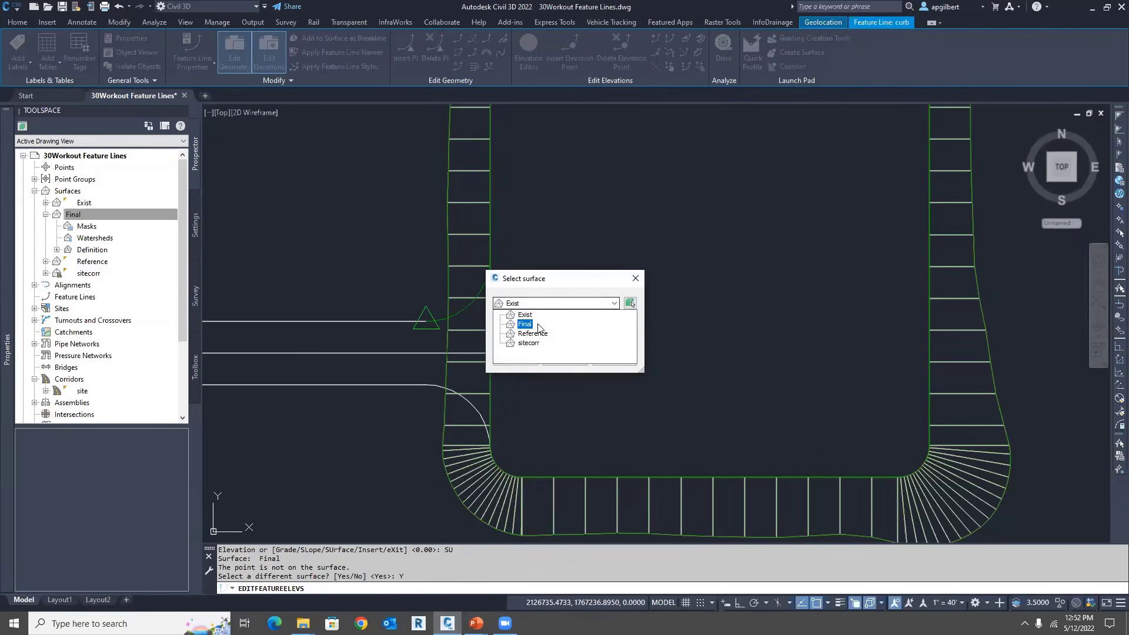
pyautogui.click(529, 317)
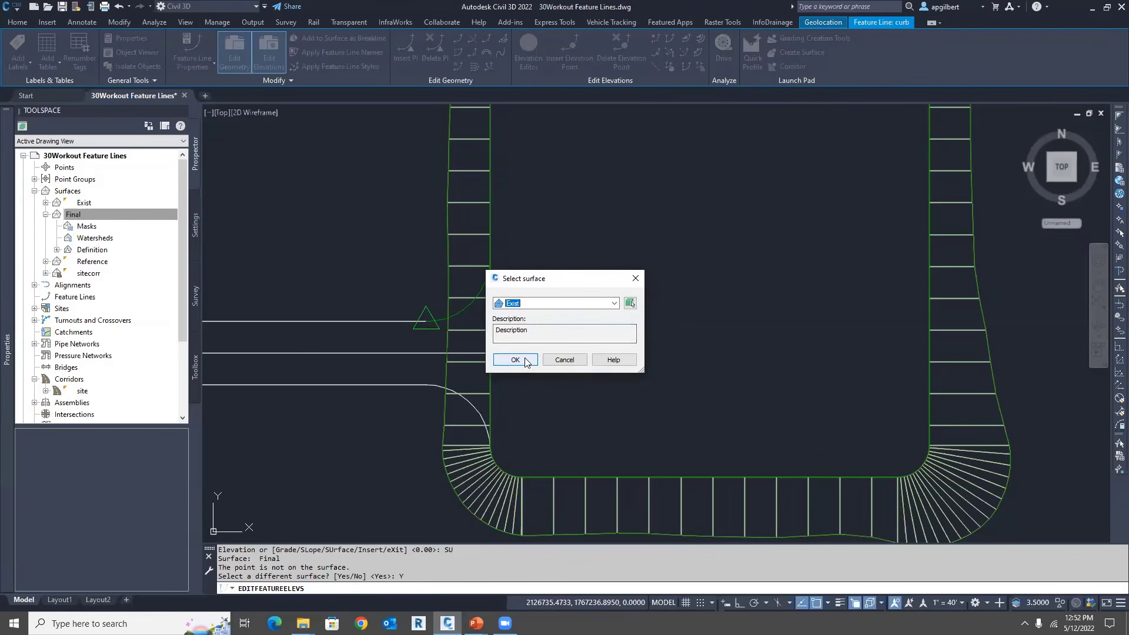
pyautogui.click(515, 360)
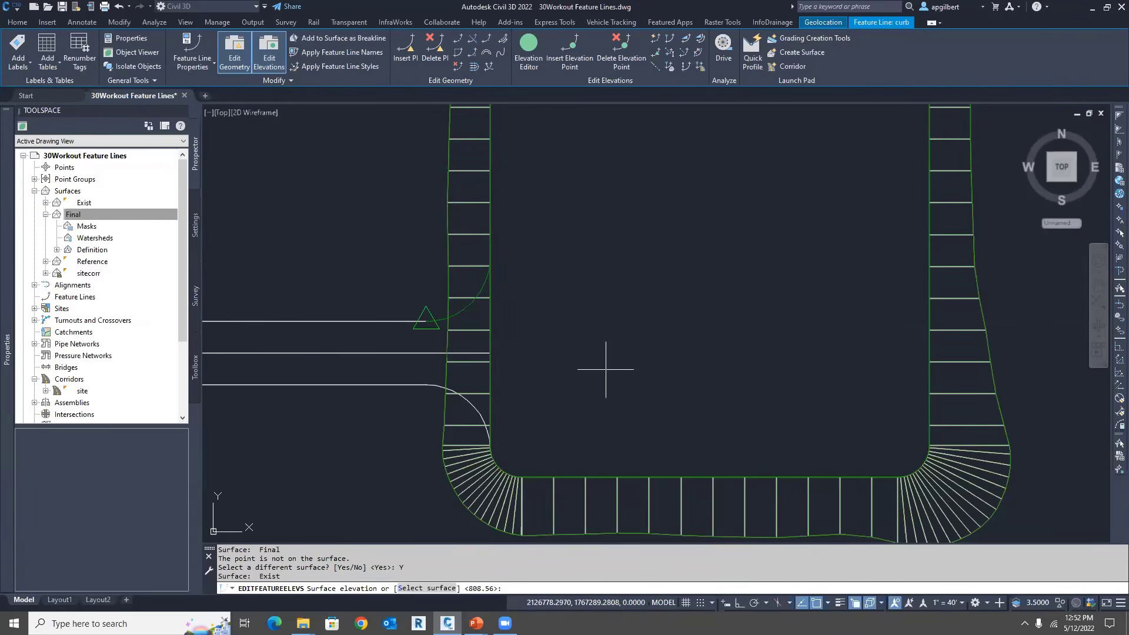
pyautogui.press('Return')
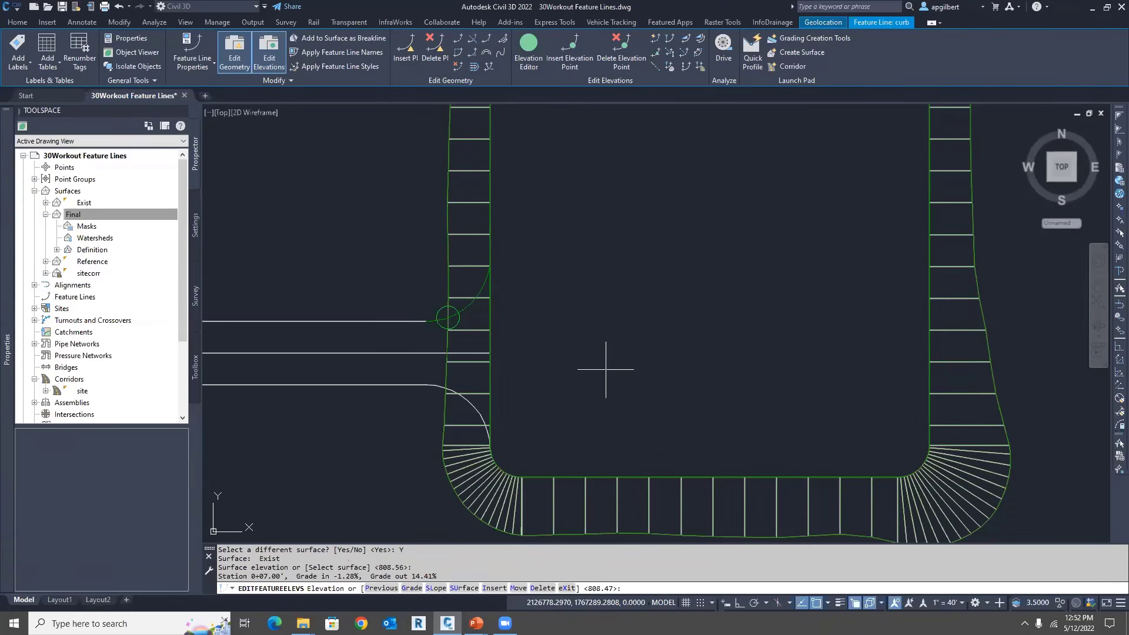
# Step: Step through the curb's following elevation points with their existing elevations accepted, and end the elevation editing
pyautogui.press('Return')
pyautogui.press('Return')
pyautogui.press('Return')
pyautogui.press('Return')
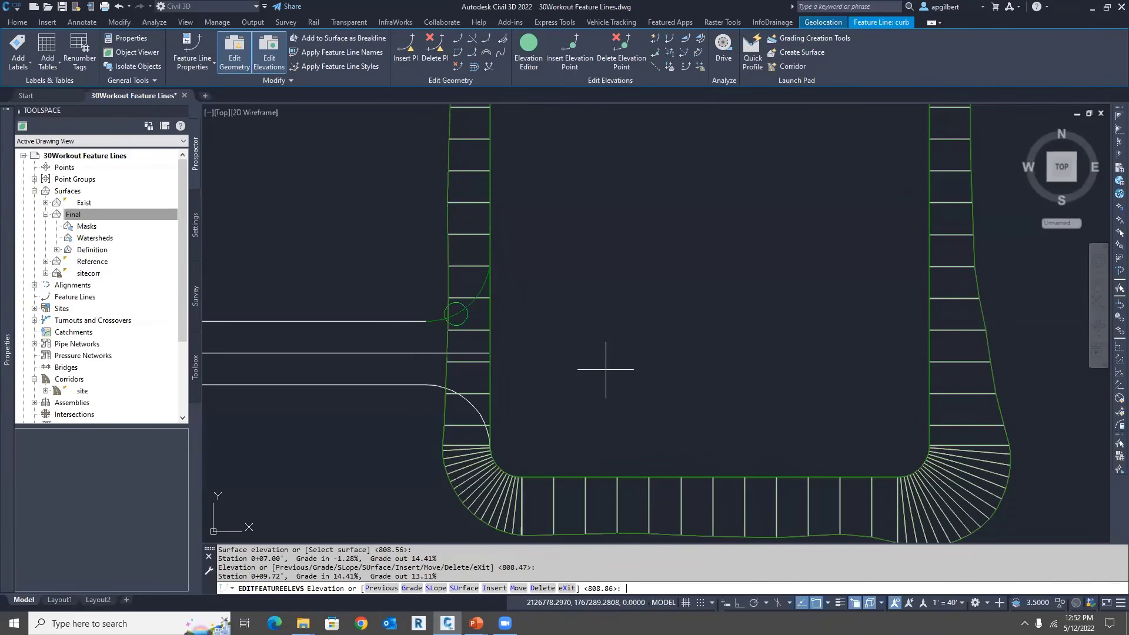
pyautogui.press('Return')
pyautogui.press('Return')
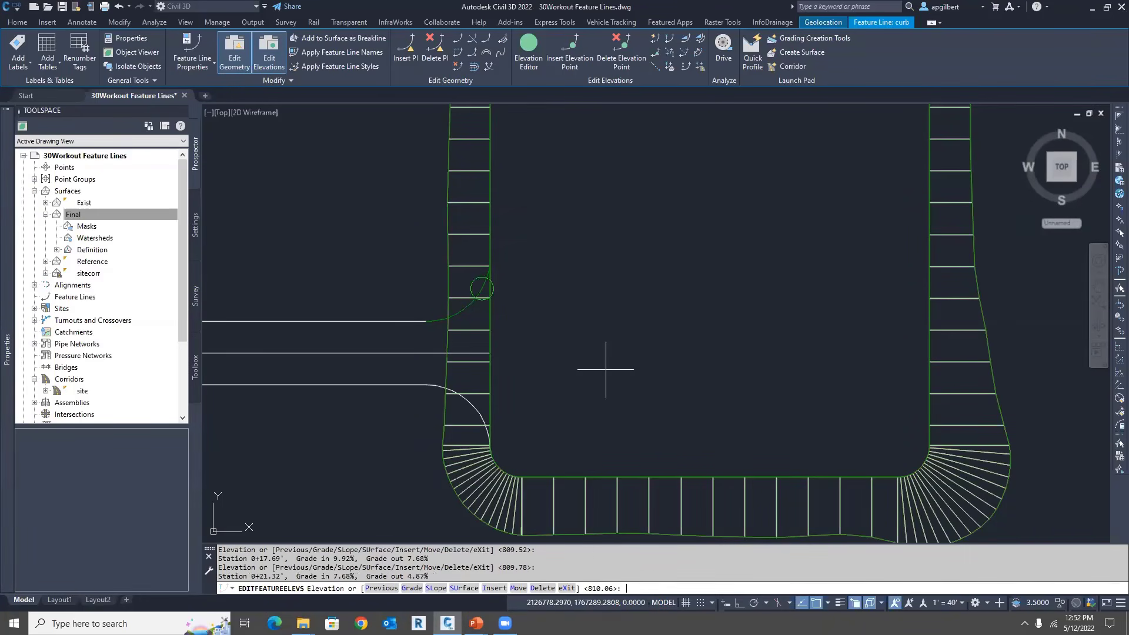
pyautogui.press('Escape')
pyautogui.press('Escape')
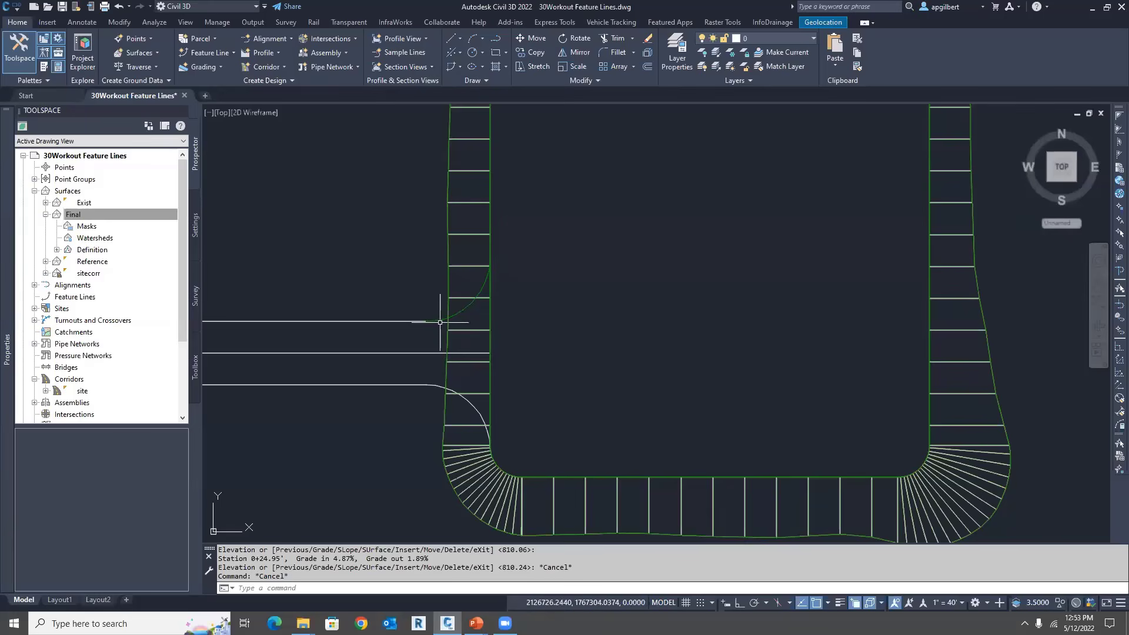
# Step: Recheck the grade ahead from the curb feature line's start point in the Elevation Editor
pyautogui.click(440, 322)
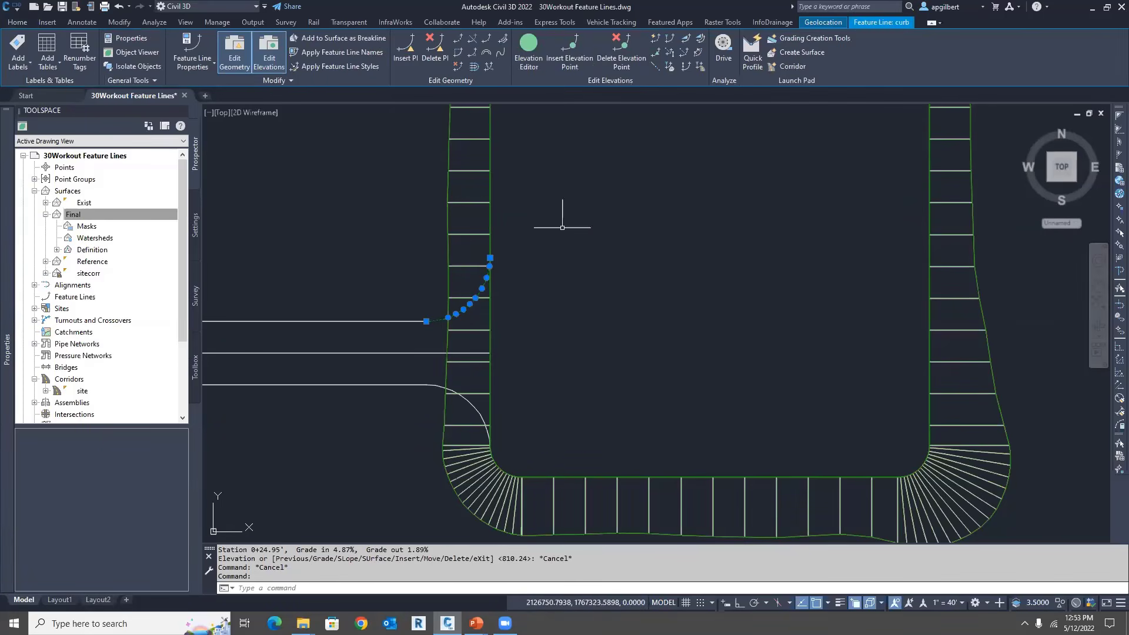
pyautogui.click(525, 61)
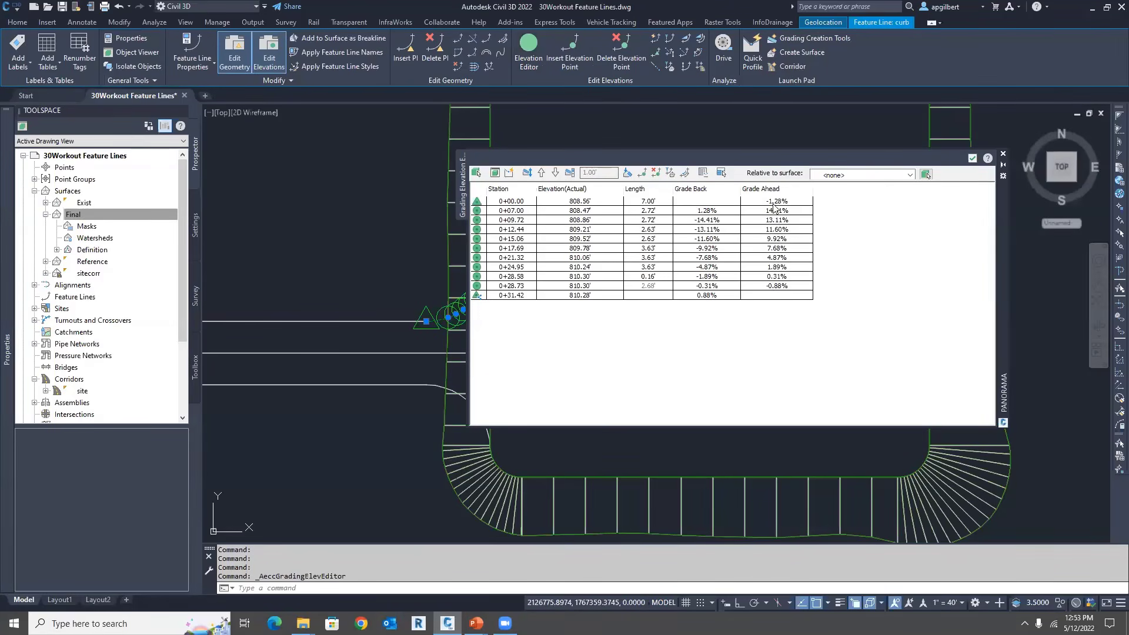
pyautogui.click(973, 158)
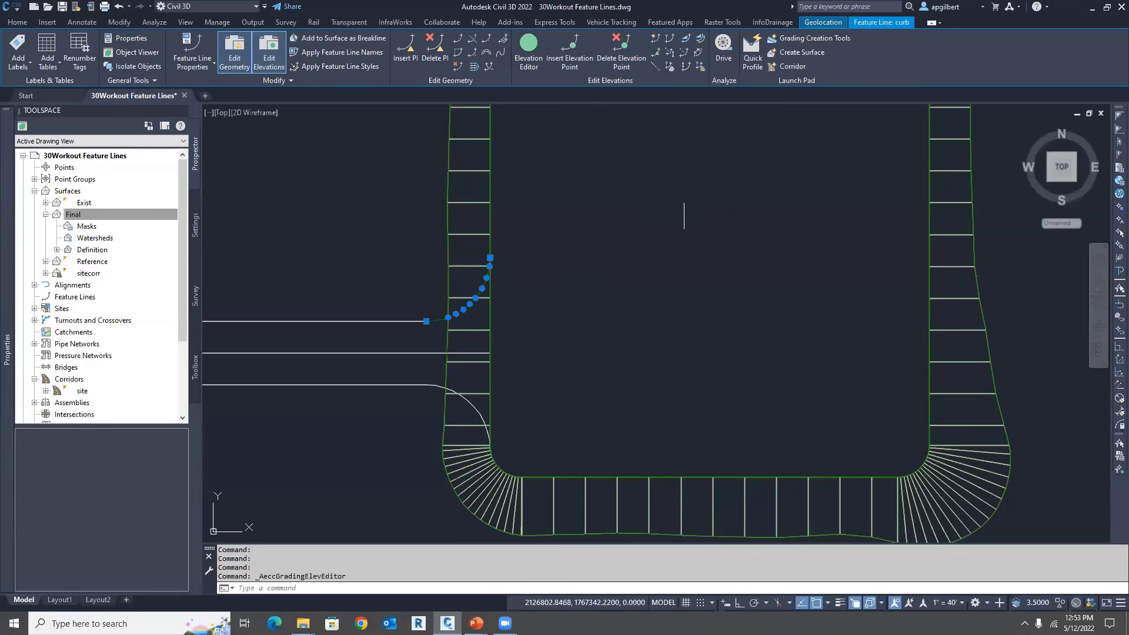
# Step: Set a uniform 5.49% grade along the curb feature line from its west start point at elevation 808.56 to its end at the pad
pyautogui.click(678, 54)
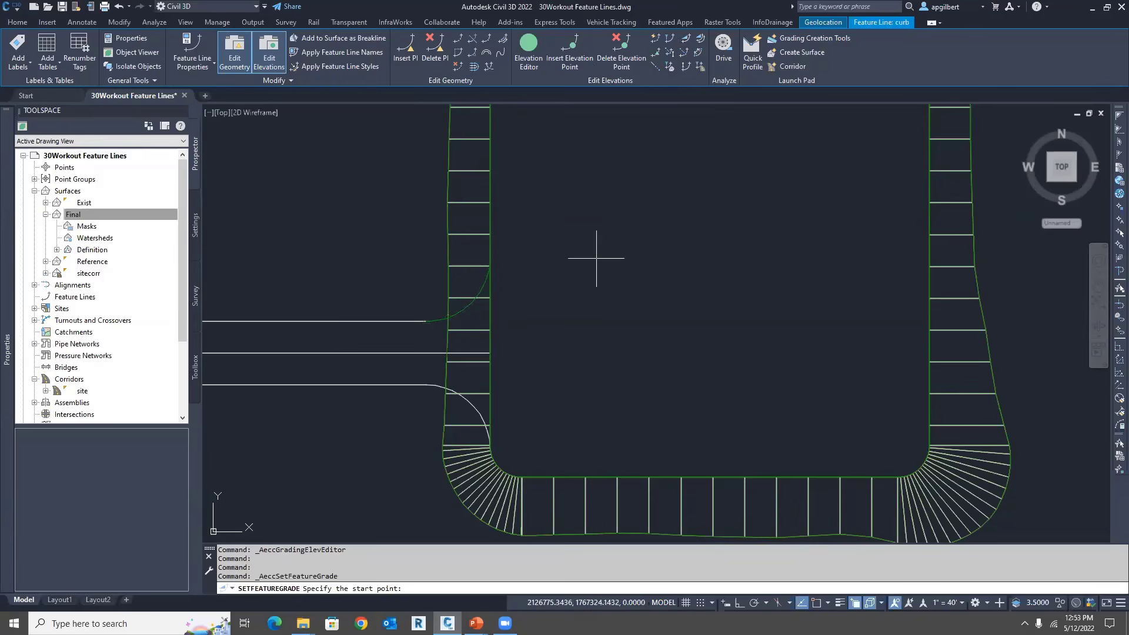
pyautogui.click(430, 327)
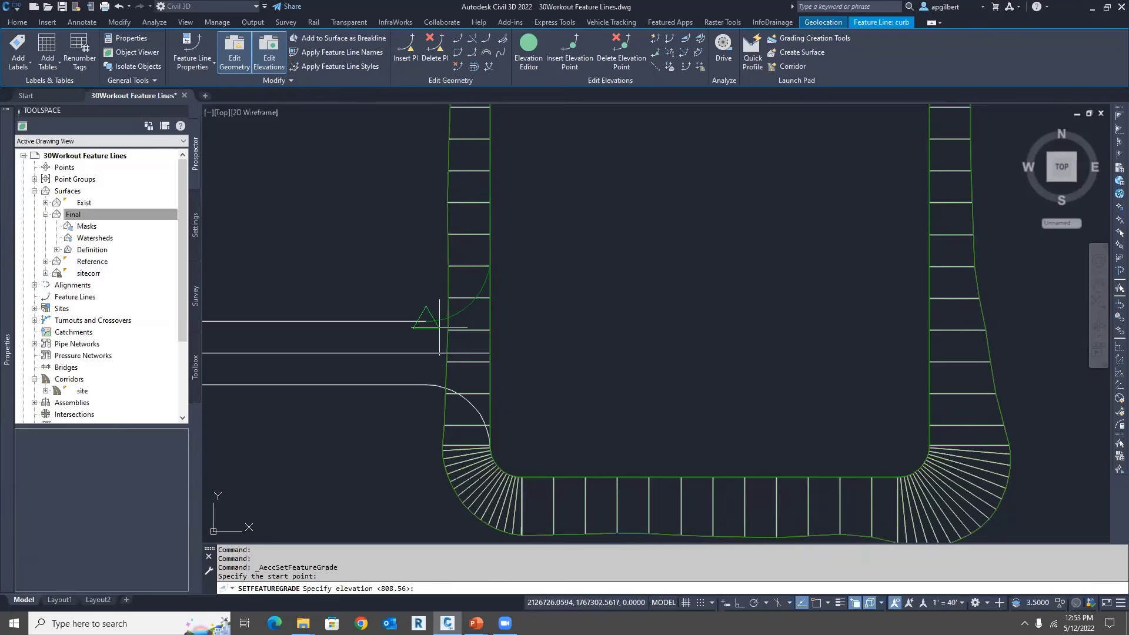
pyautogui.press('Return')
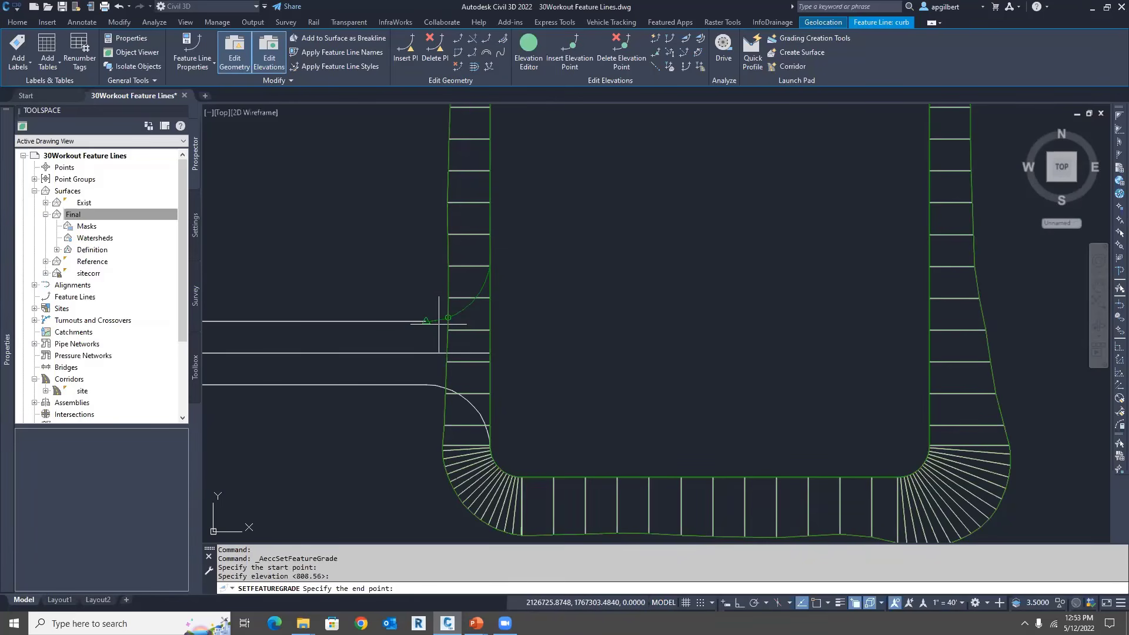
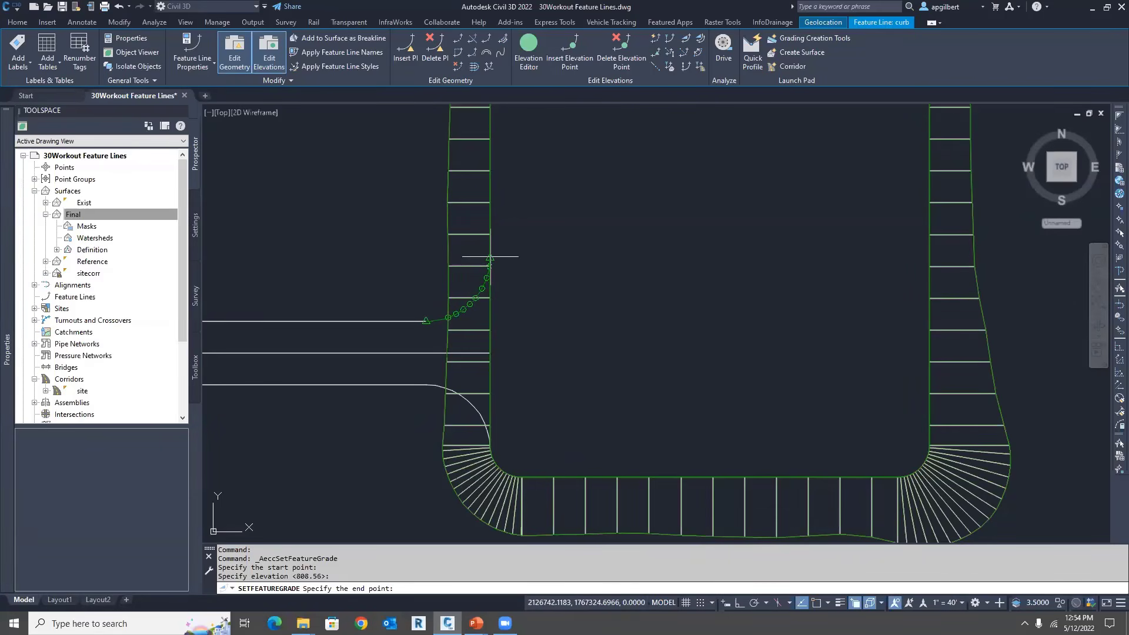
pyautogui.click(490, 257)
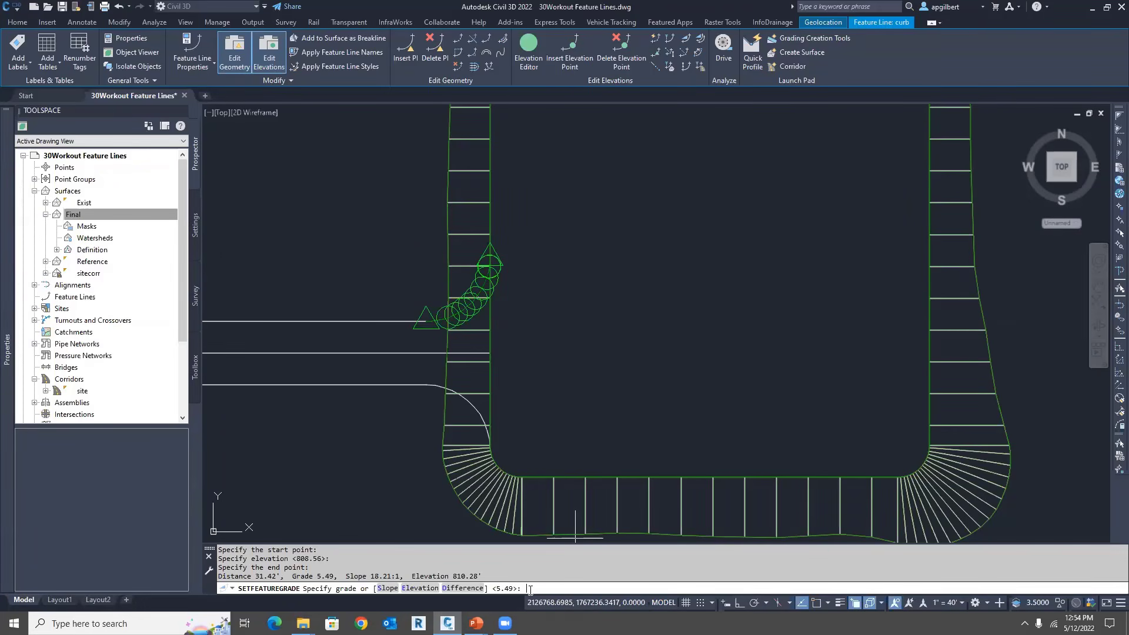
pyautogui.press('Return')
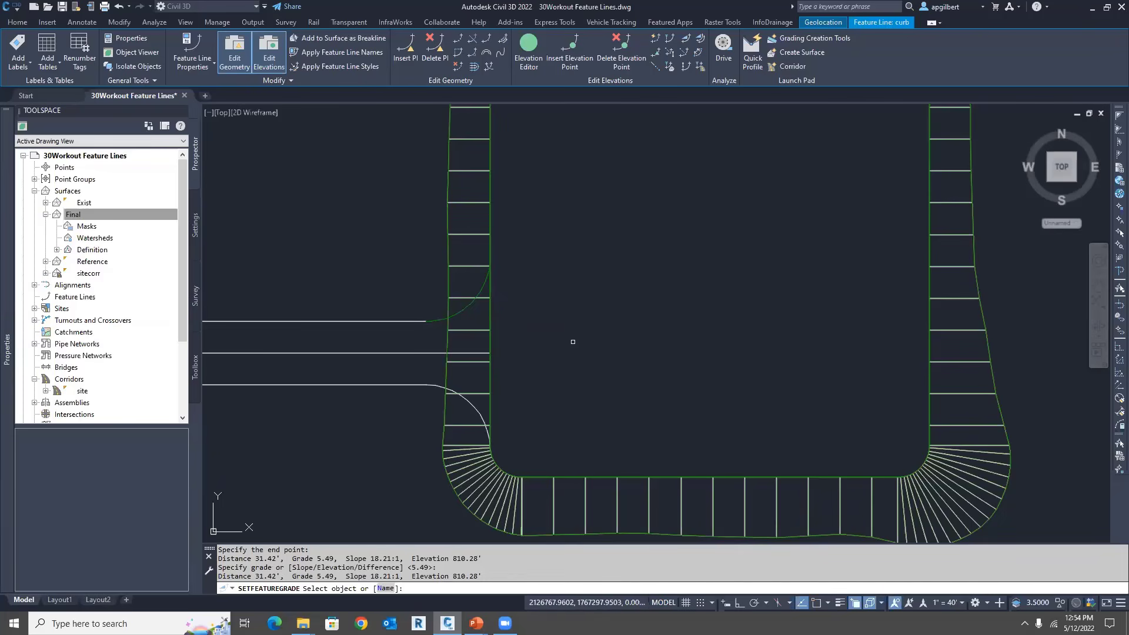
# Step: Check the elevations and grades ahead at every point along the north curb-return feature line in the Elevation Editor
pyautogui.press('Escape')
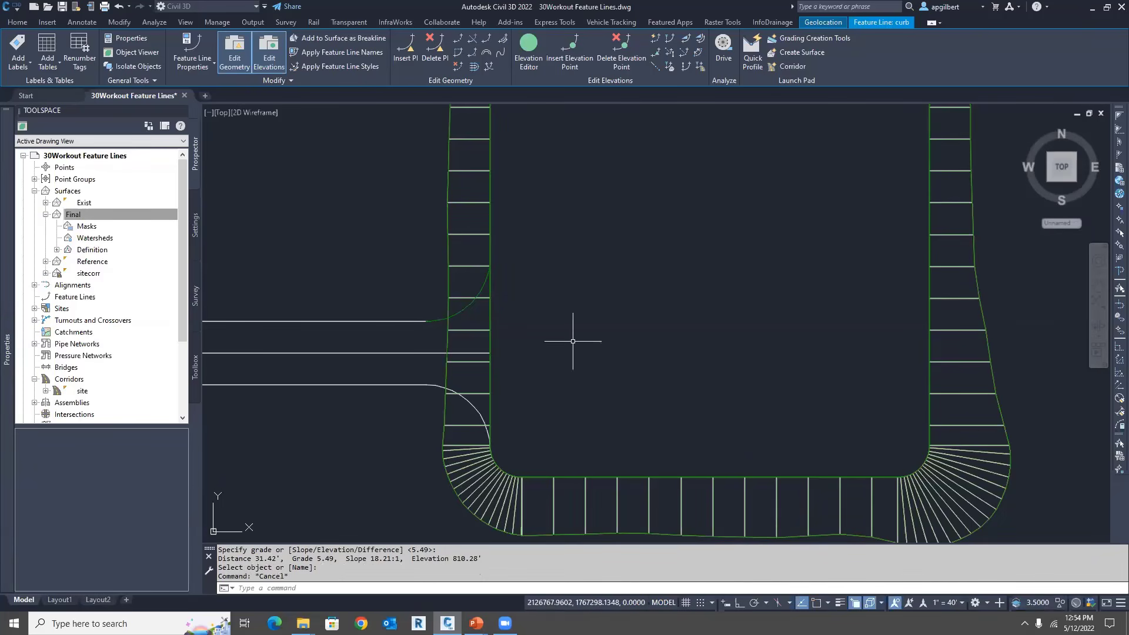
pyautogui.click(442, 322)
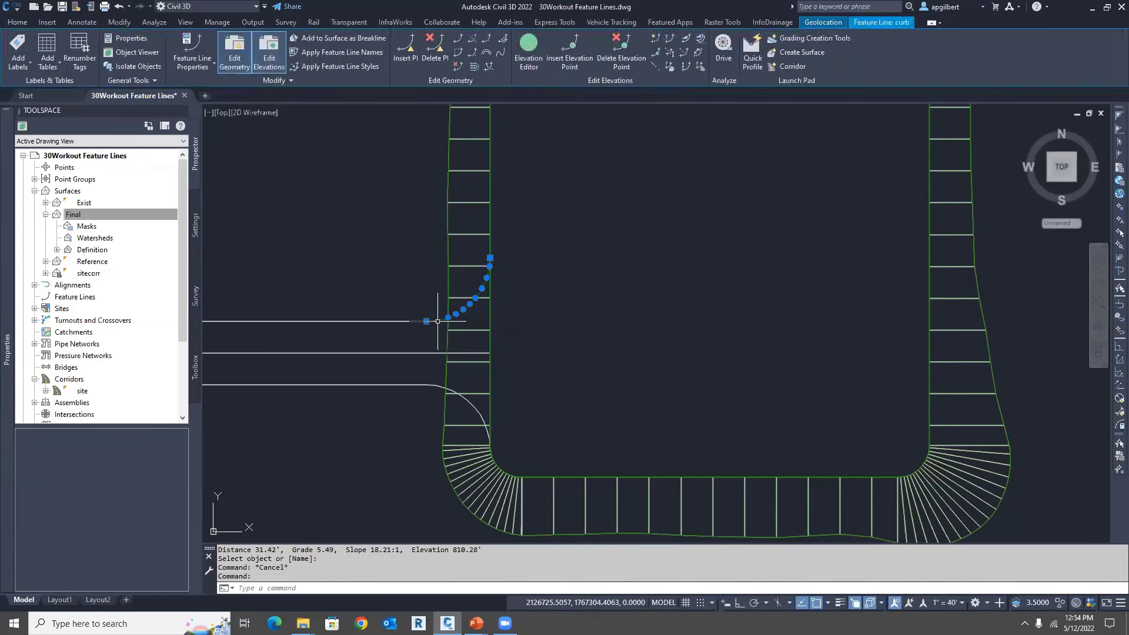
pyautogui.click(529, 54)
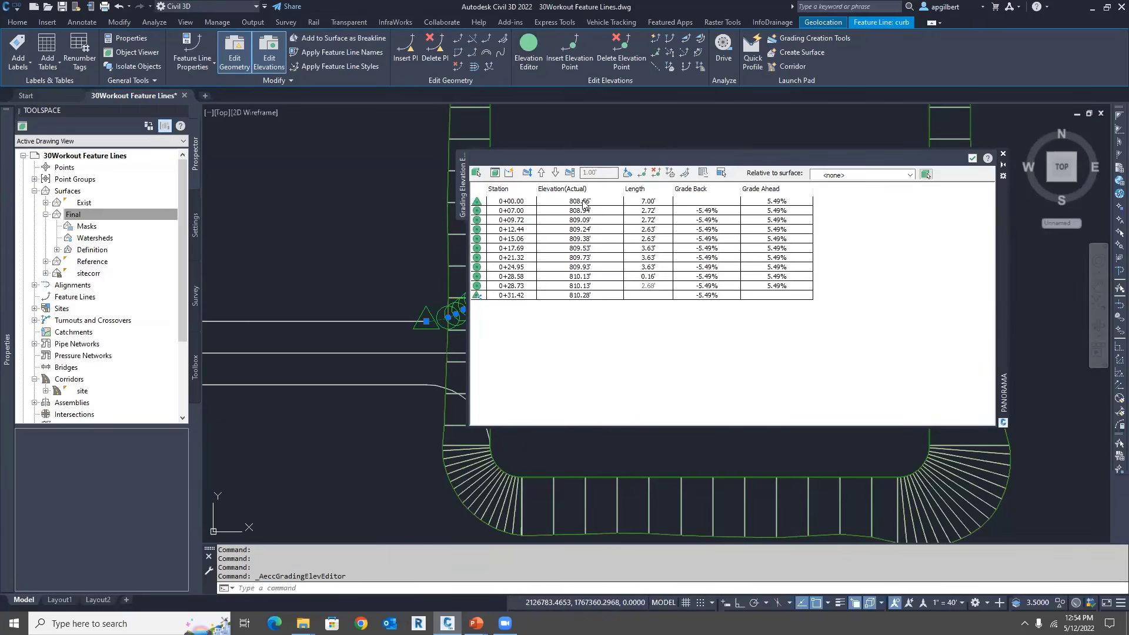
pyautogui.click(580, 203)
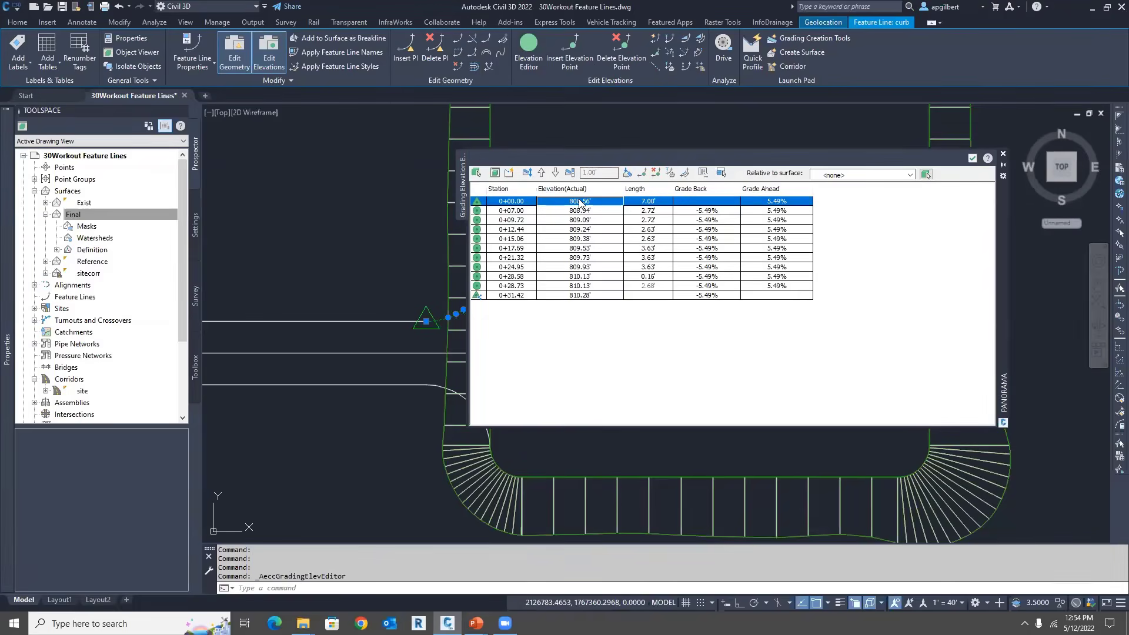
pyautogui.click(775, 219)
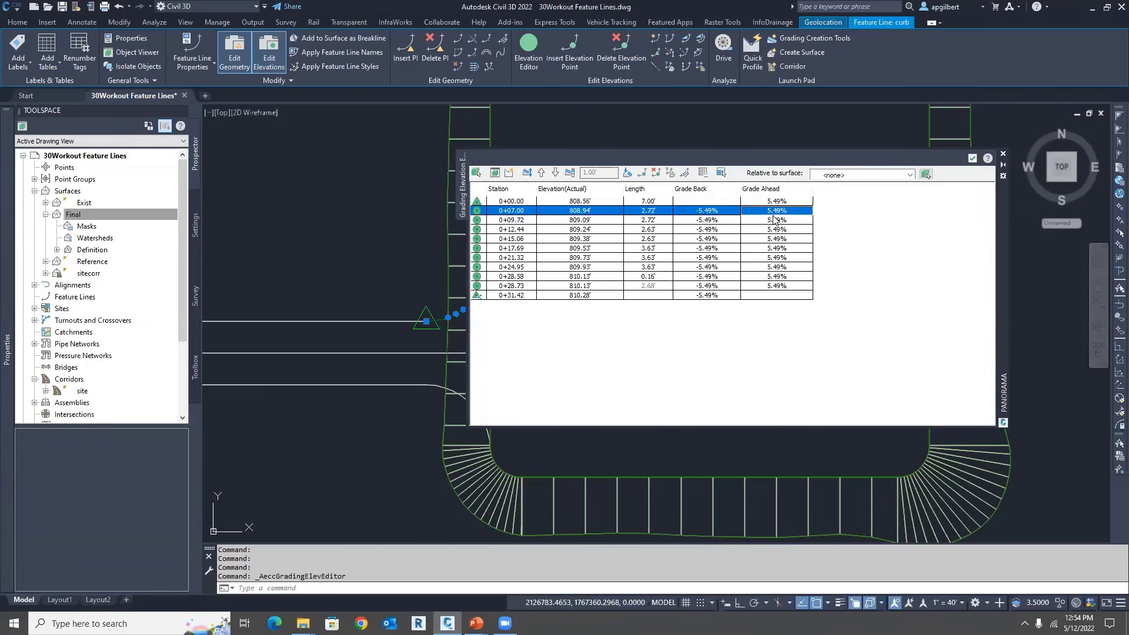
pyautogui.click(776, 230)
pyautogui.click(776, 257)
pyautogui.click(776, 276)
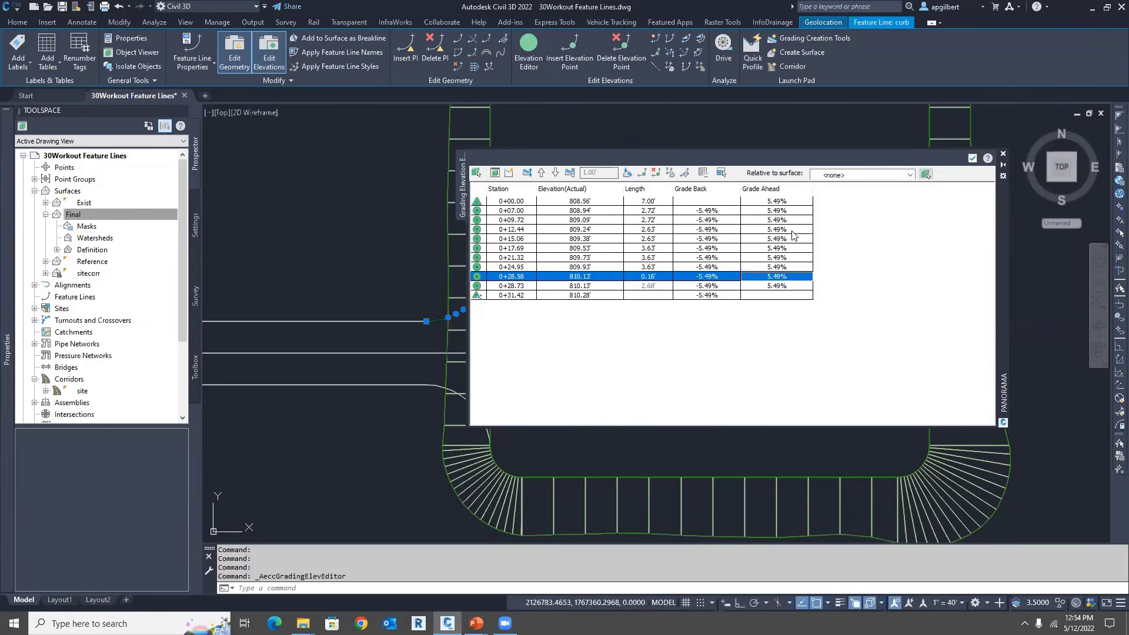
pyautogui.click(971, 159)
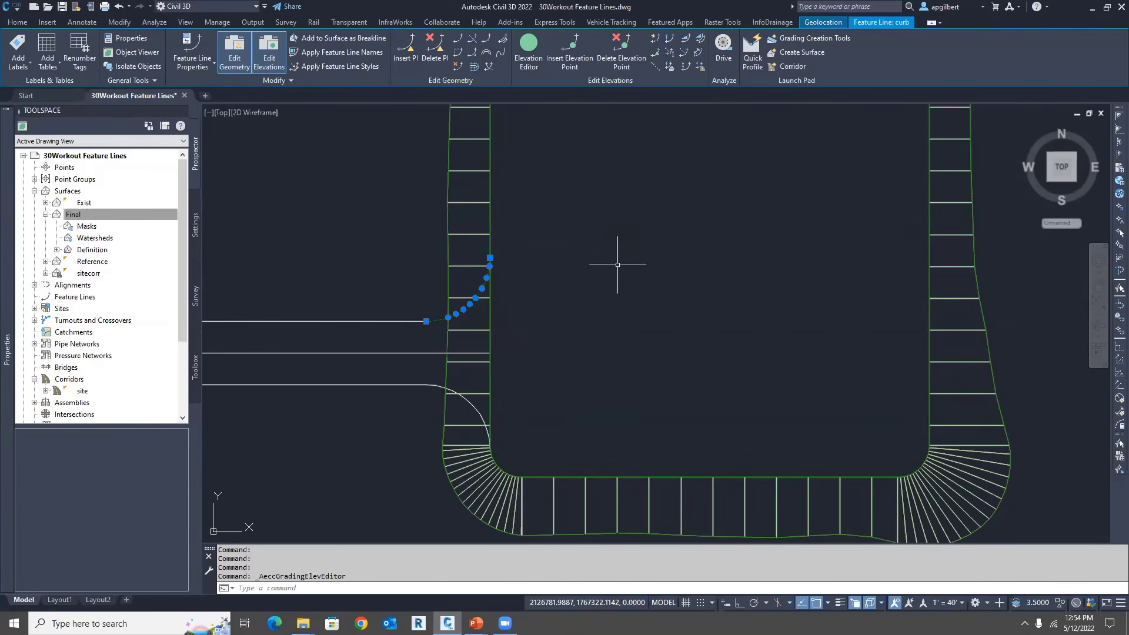
pyautogui.press('Escape')
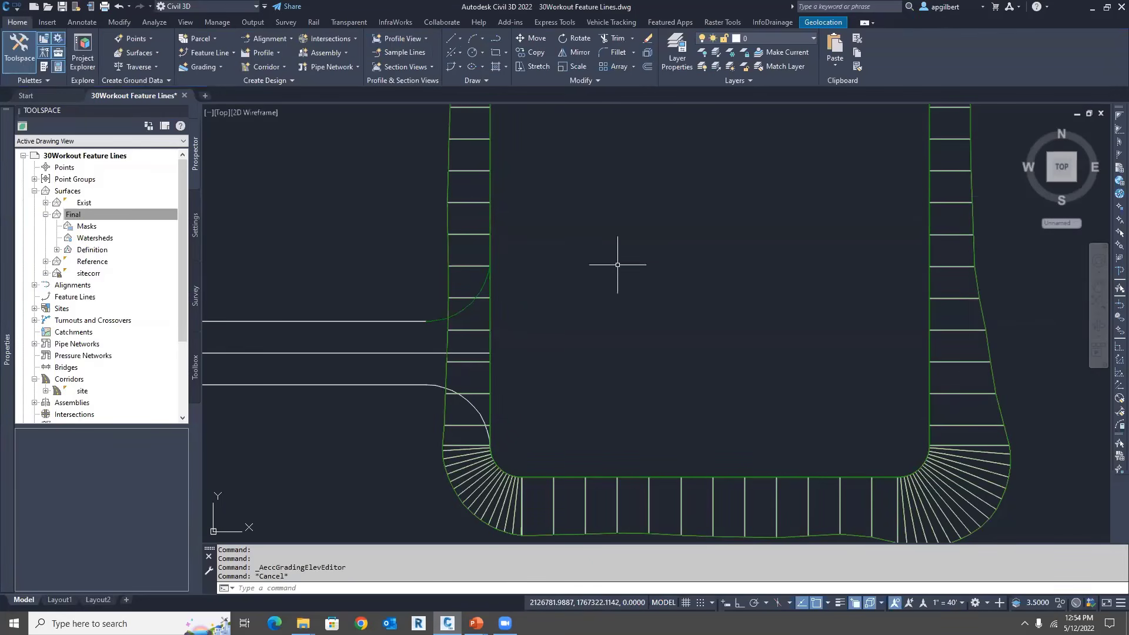